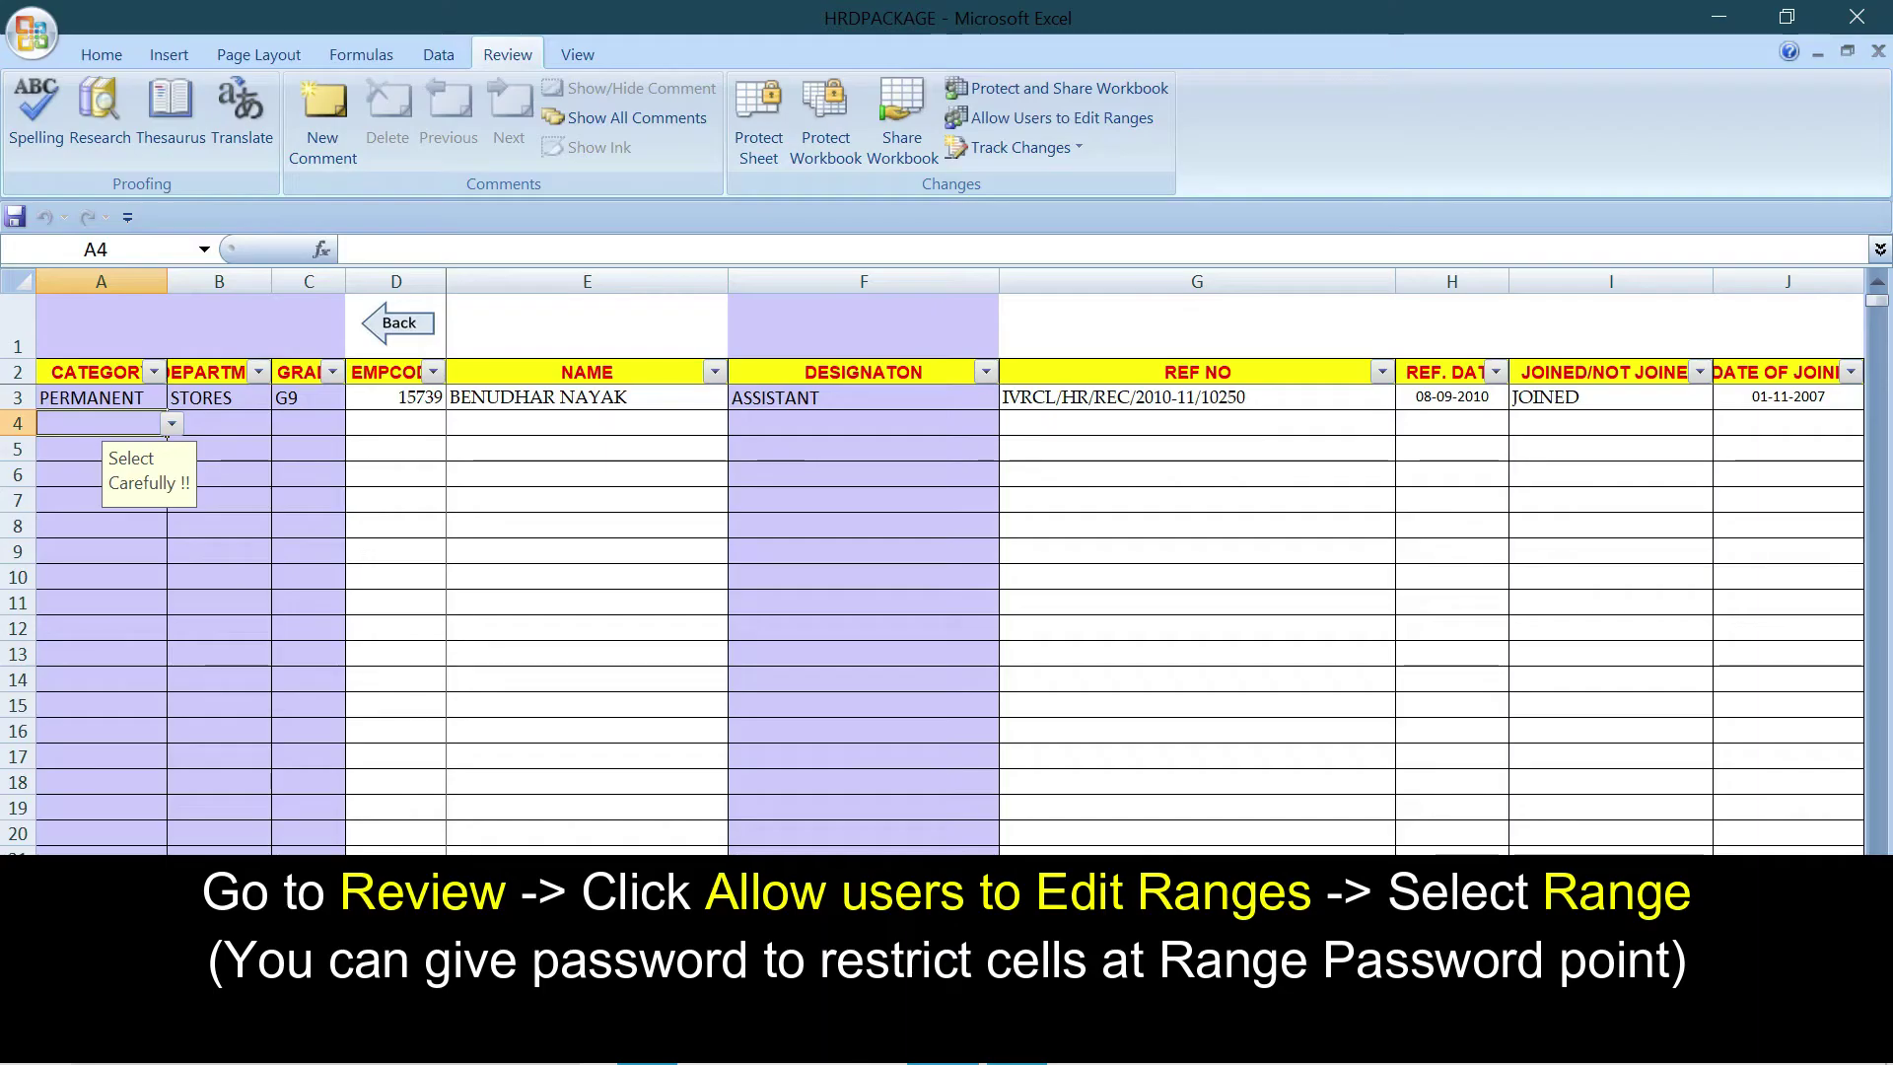
- Browse along rows 3 and 4 to review the record and the lookup formula in AA4
key(Right)
key(Right)
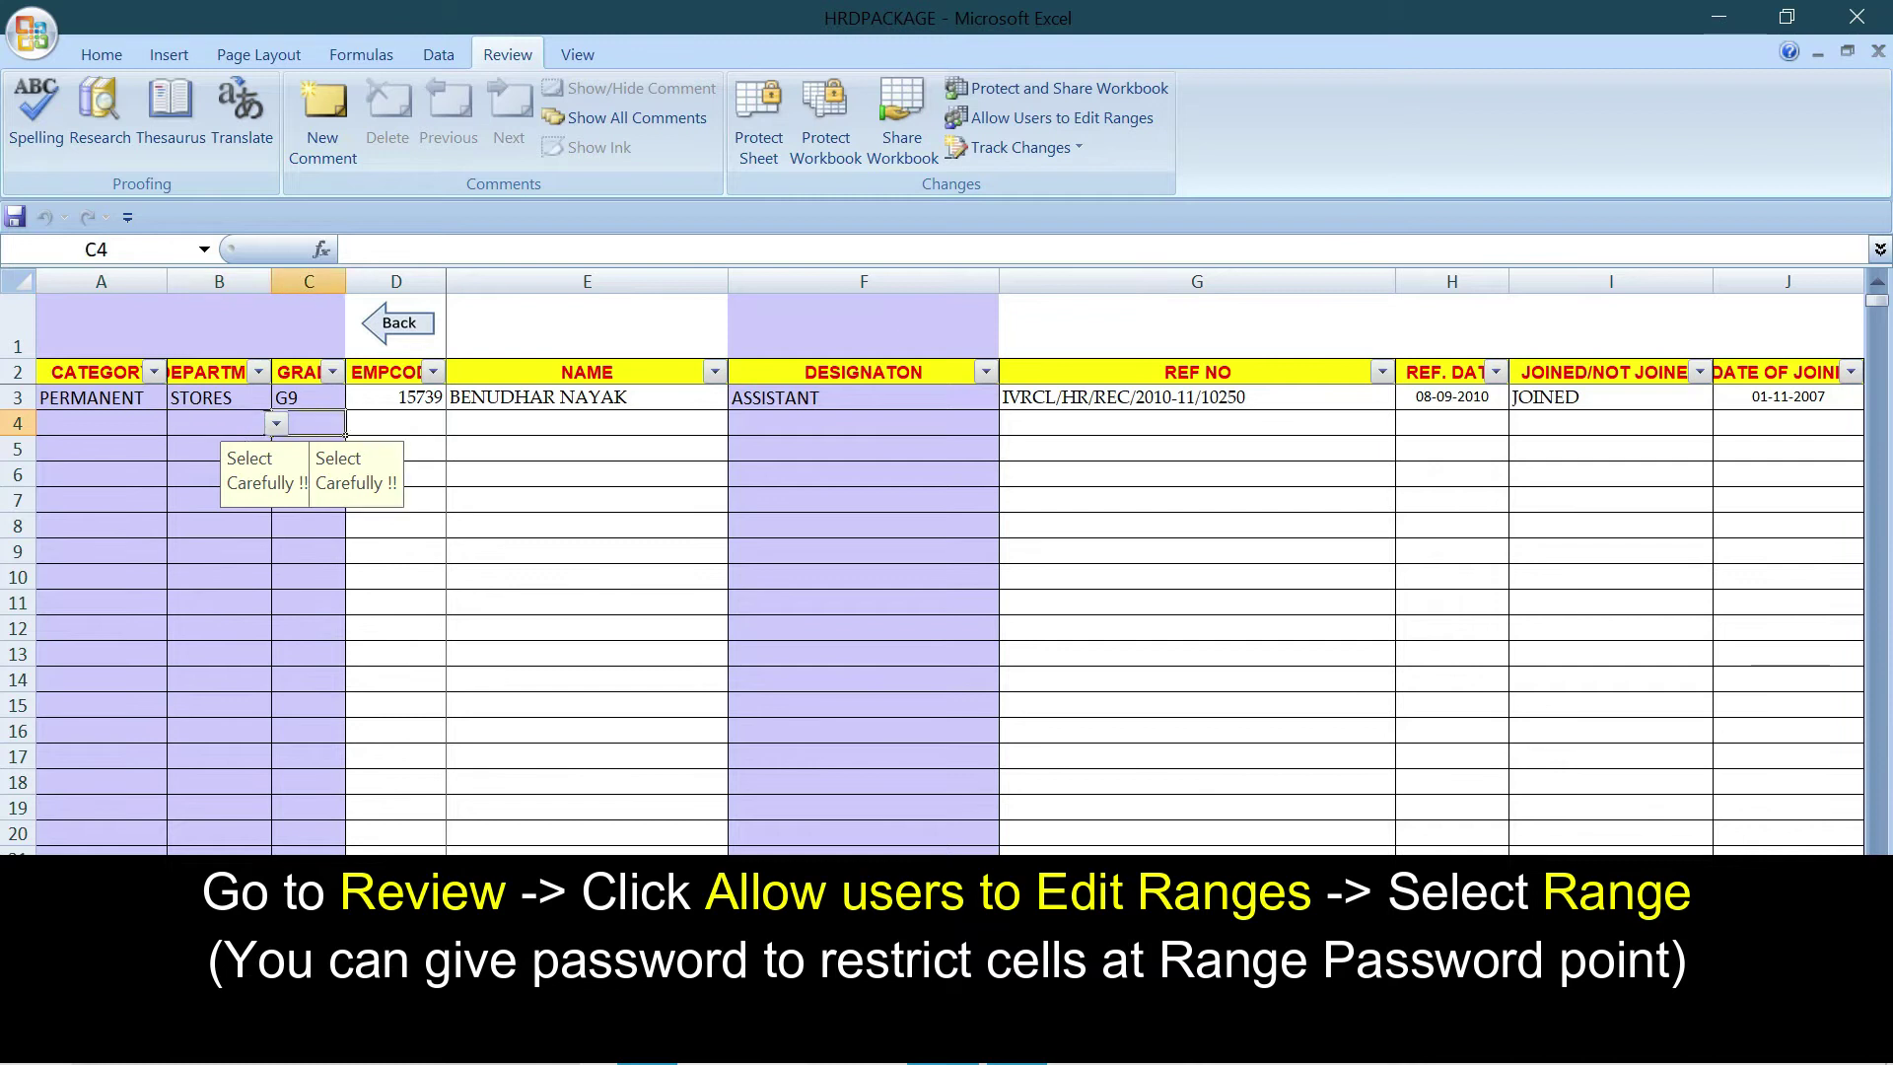
key(Right)
key(Right)
key(Right)
key(Right)
key(Right)
key(Right)
key(Right)
key(Left)
key(Left)
key(Left)
key(Left)
key(Left)
key(Left)
key(Left)
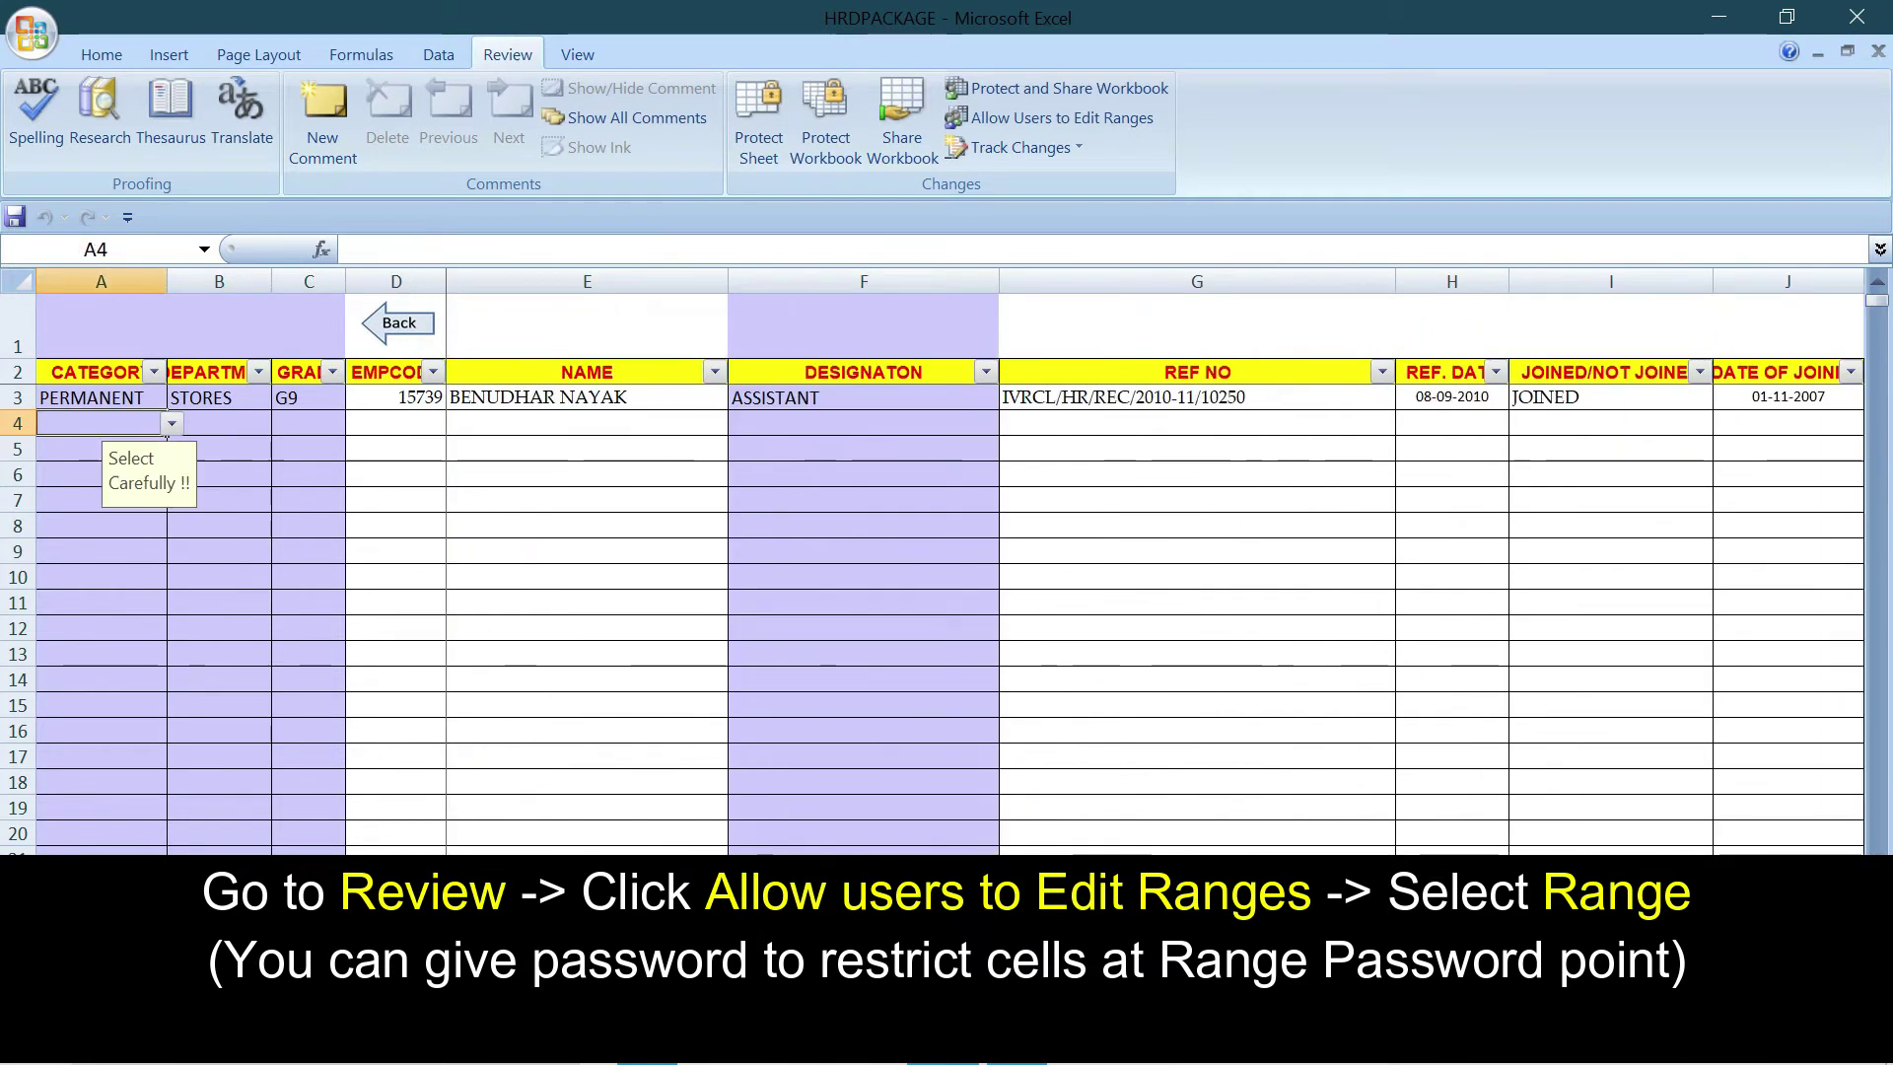
key(Up)
key(Right)
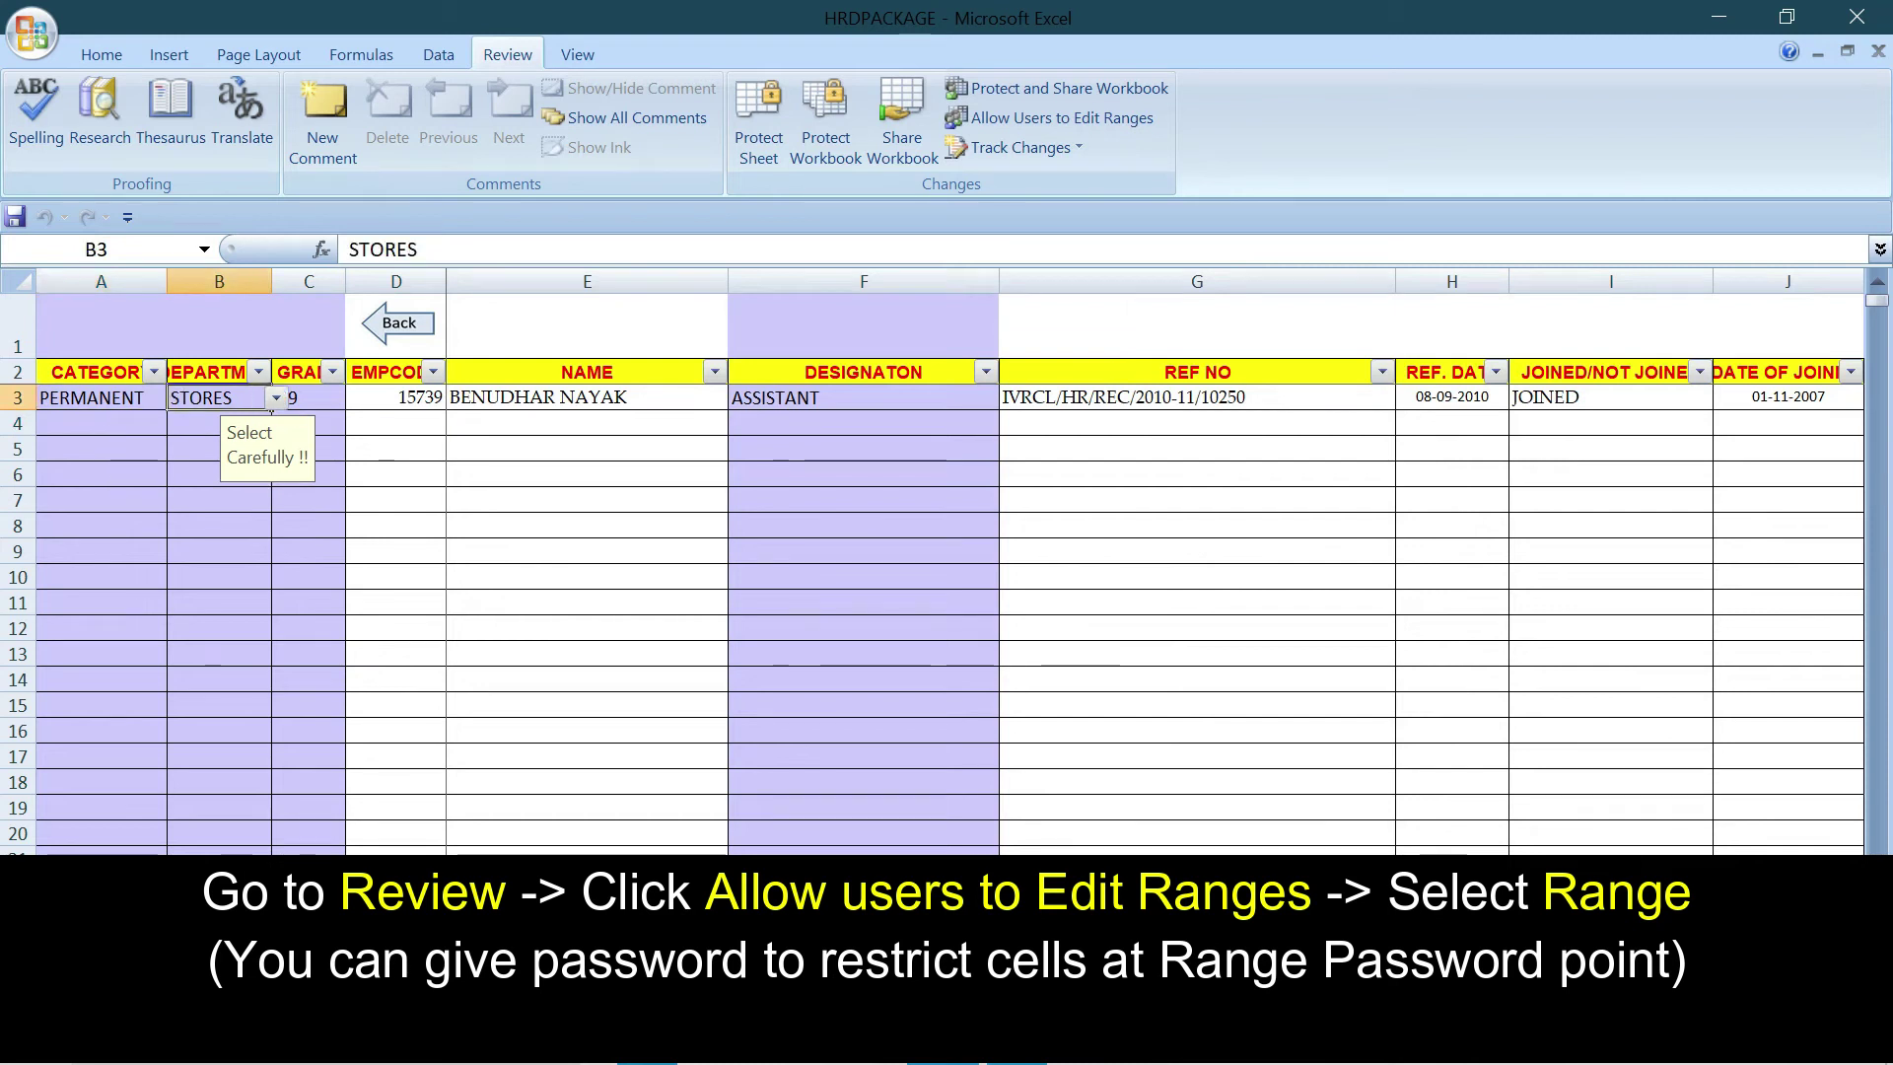
key(Right)
key(Right)
key(Right)
key(Right)
key(Right)
key(Right)
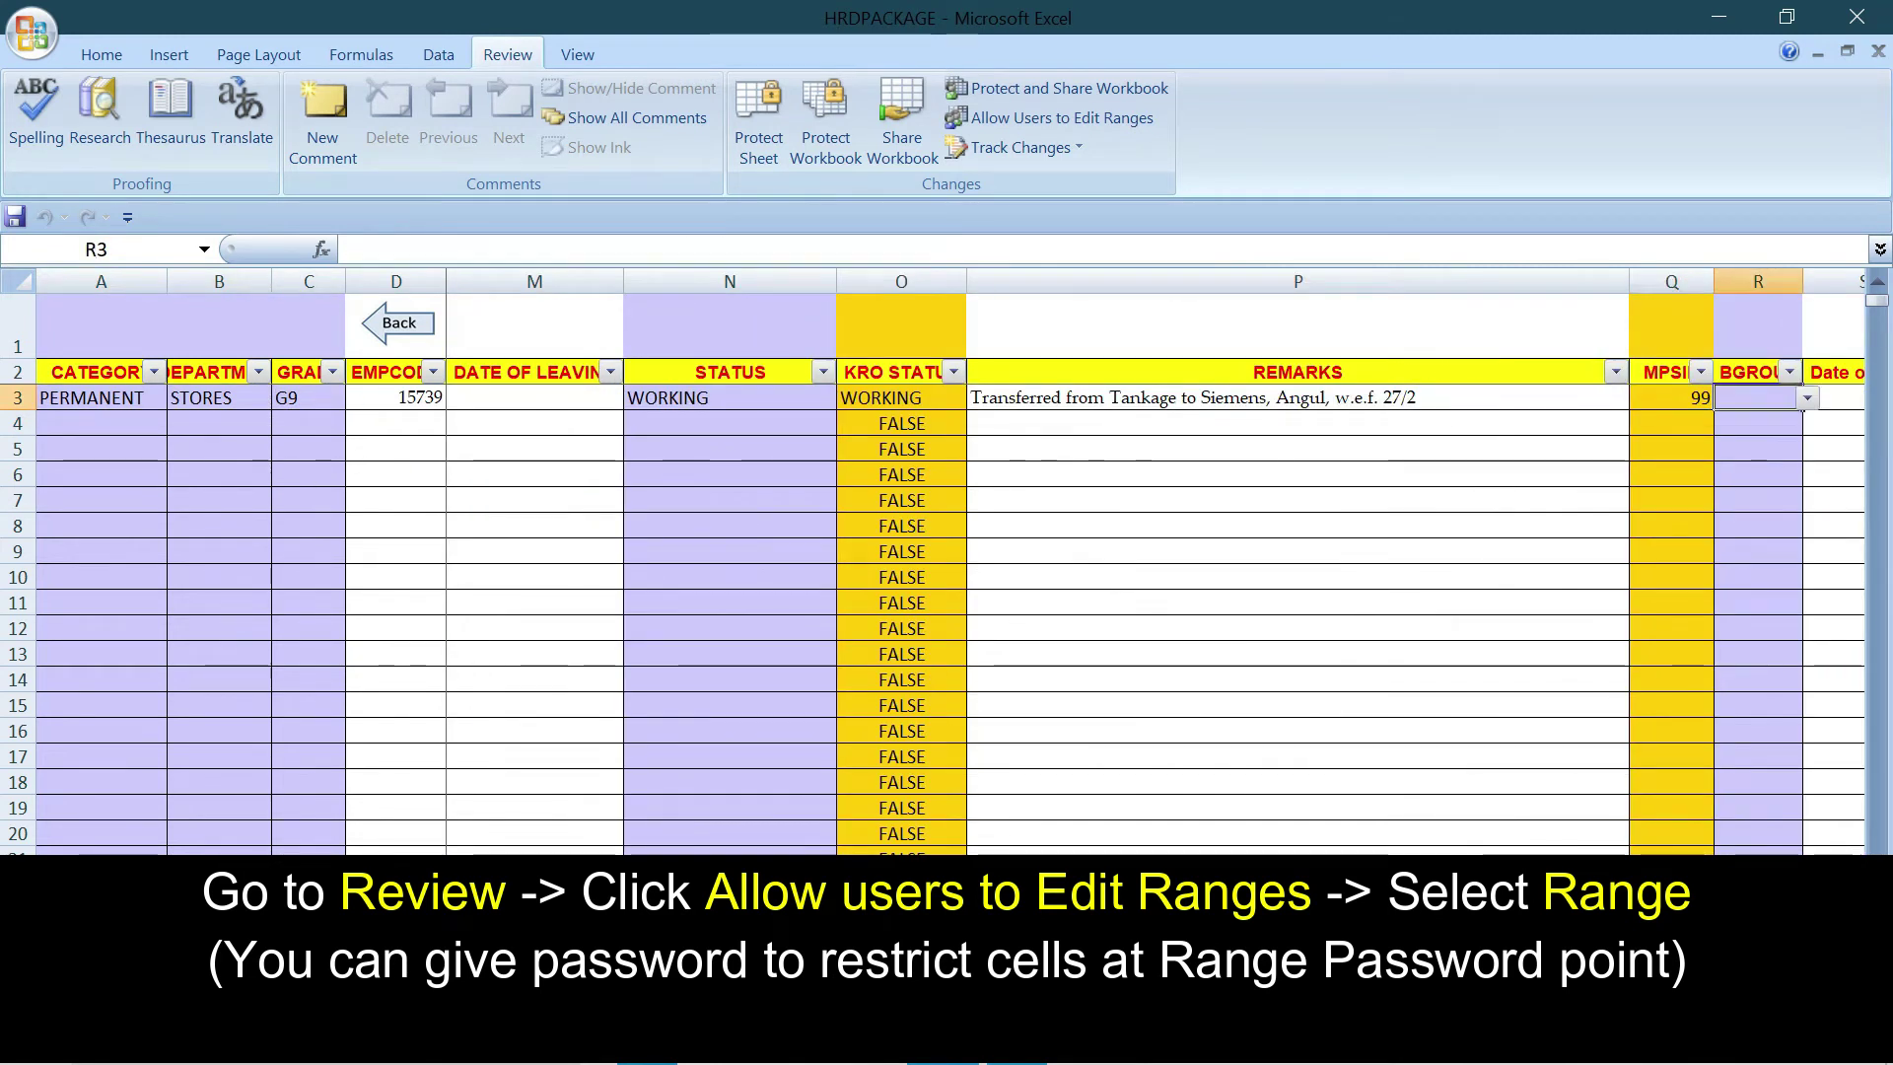
key(Right)
key(Right)
key(Right)
key(Left)
key(Left)
key(Left)
key(Left)
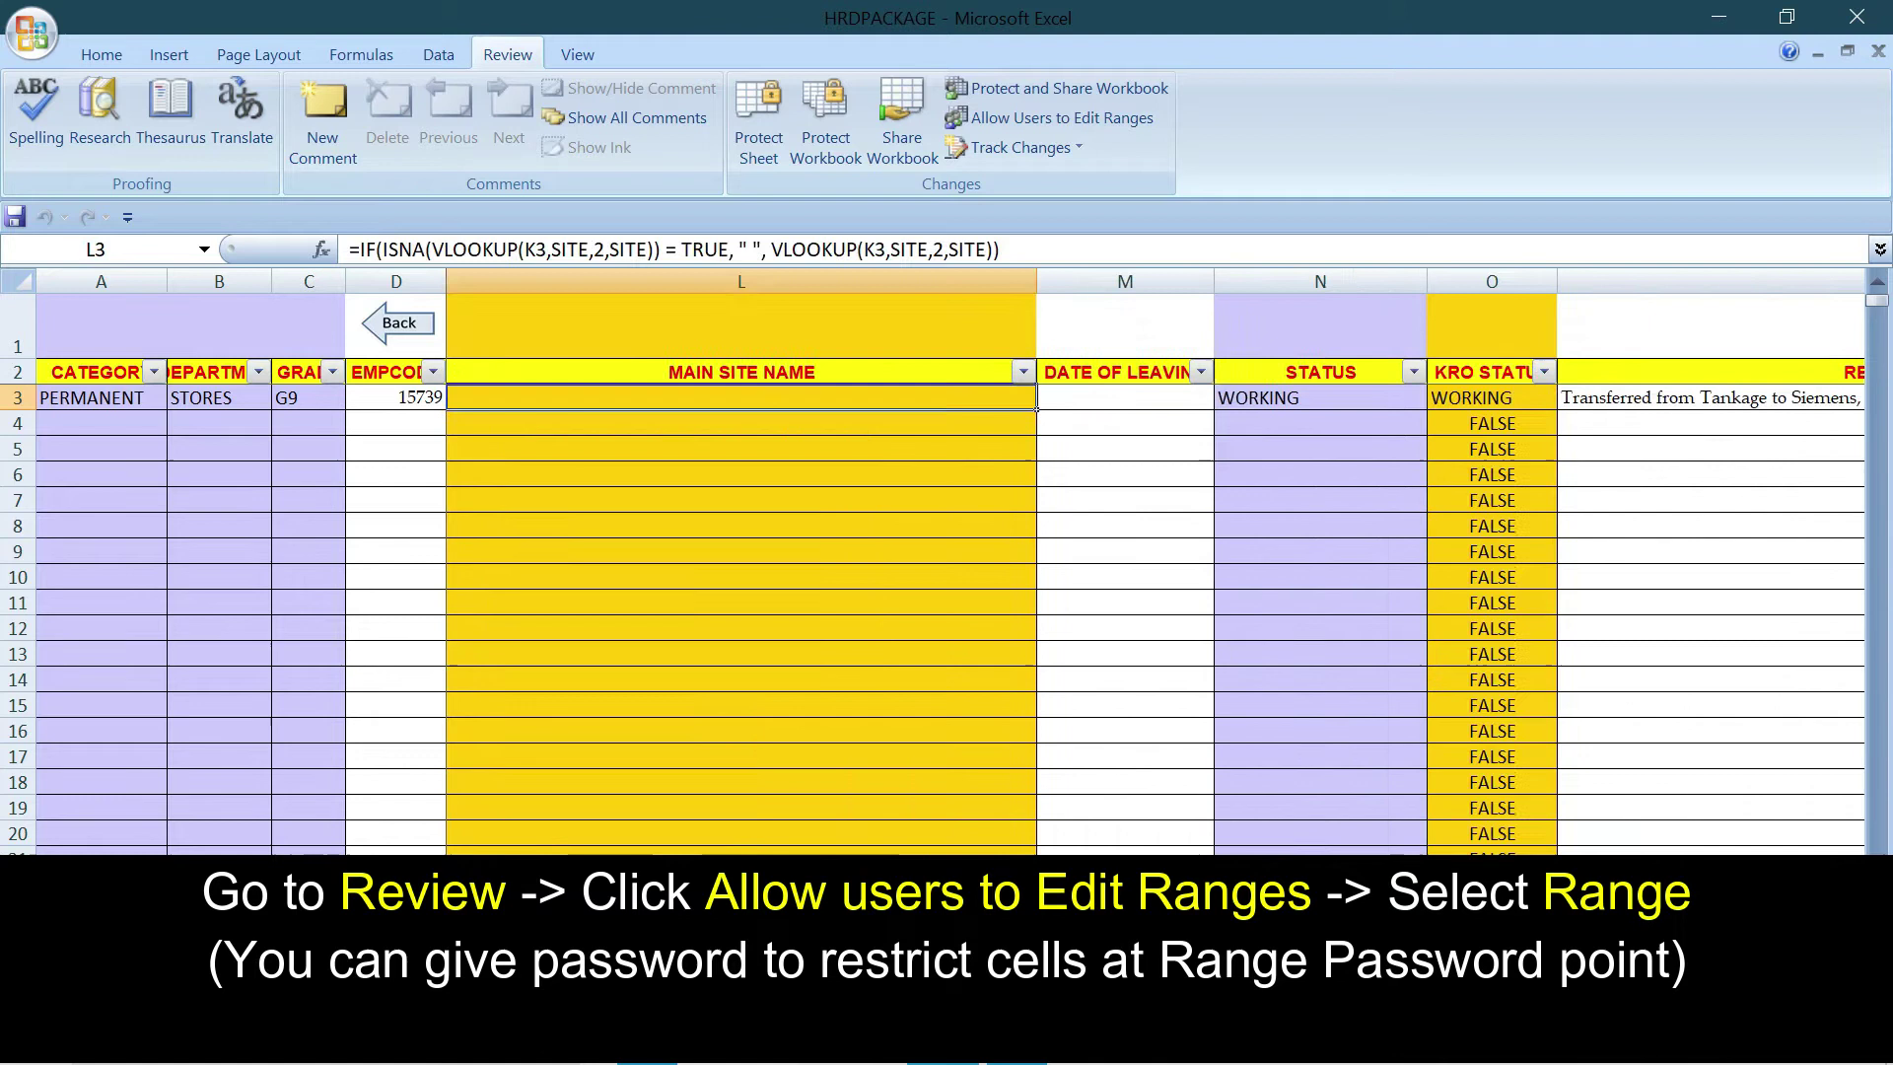
key(Left)
key(Left)
key(Left)
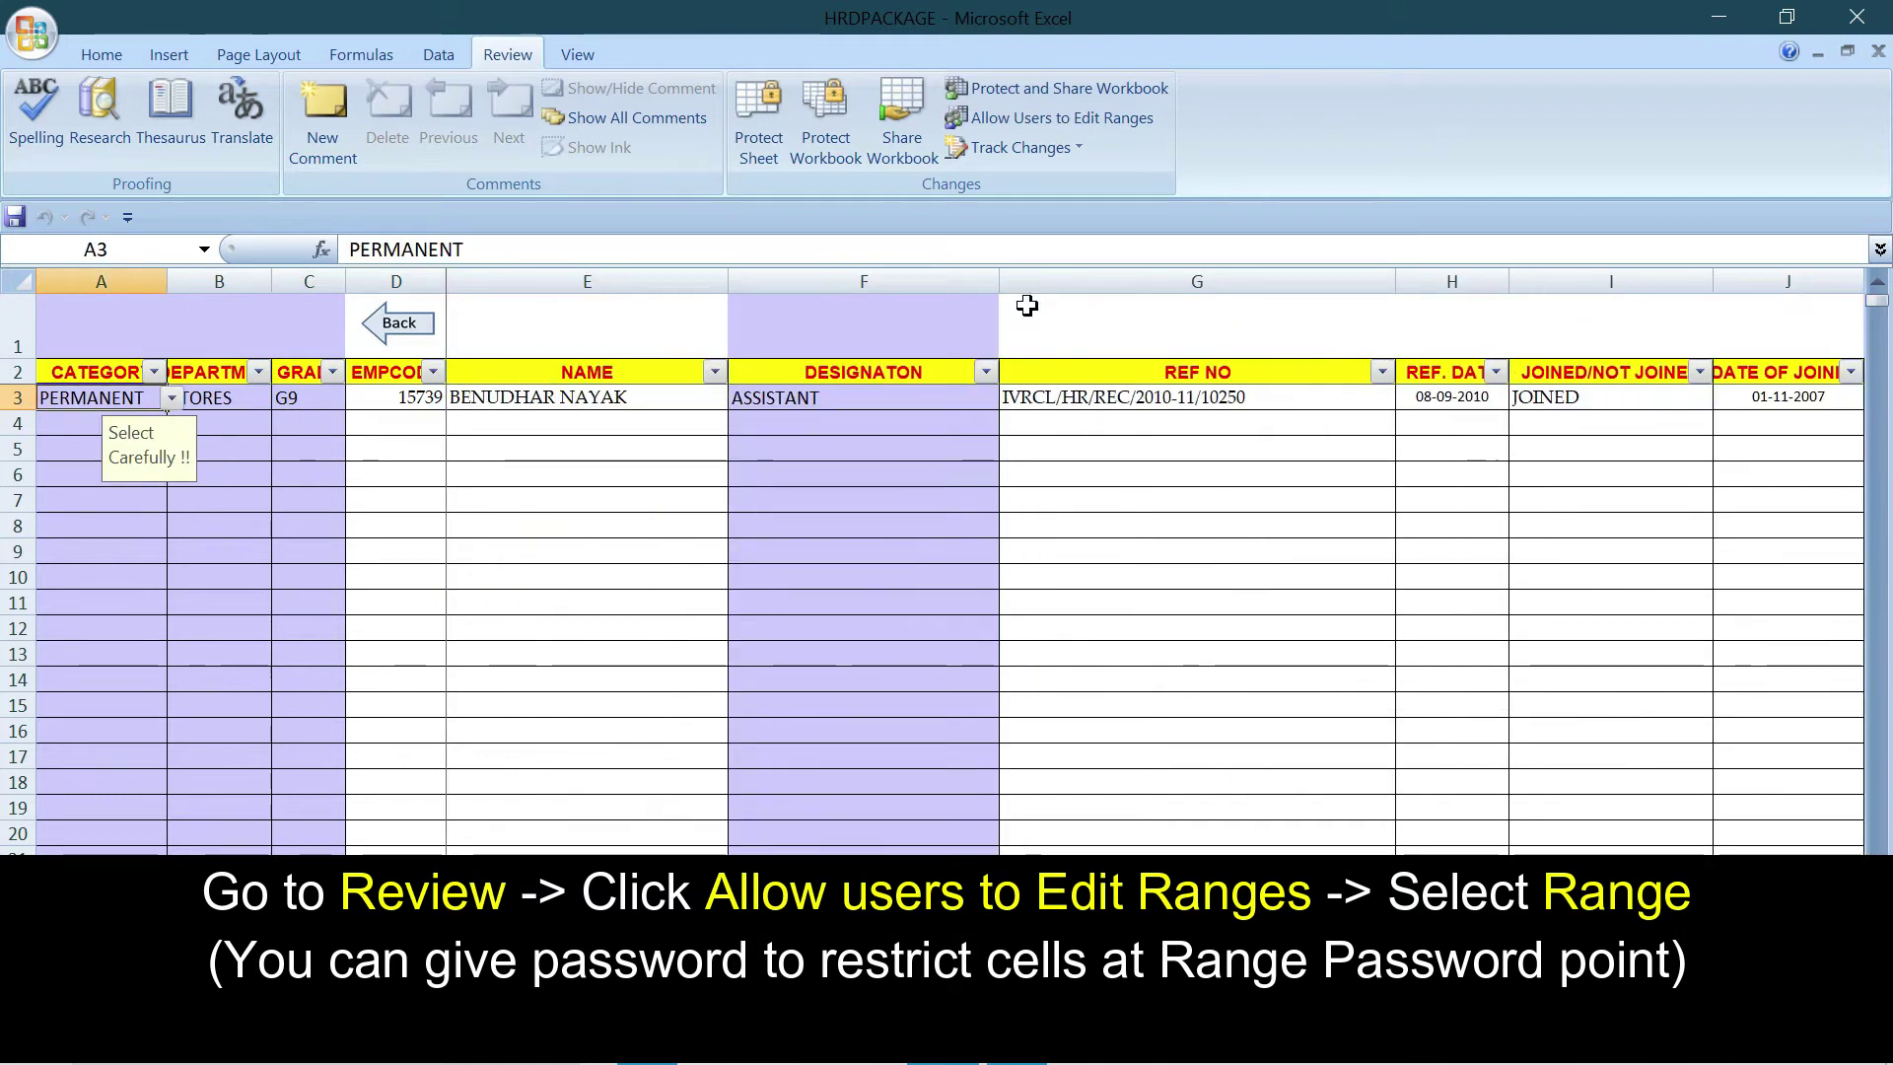
- Define a new editable range, Range1, referring to cells A3:C24 with no password
click(1077, 122)
click(1382, 382)
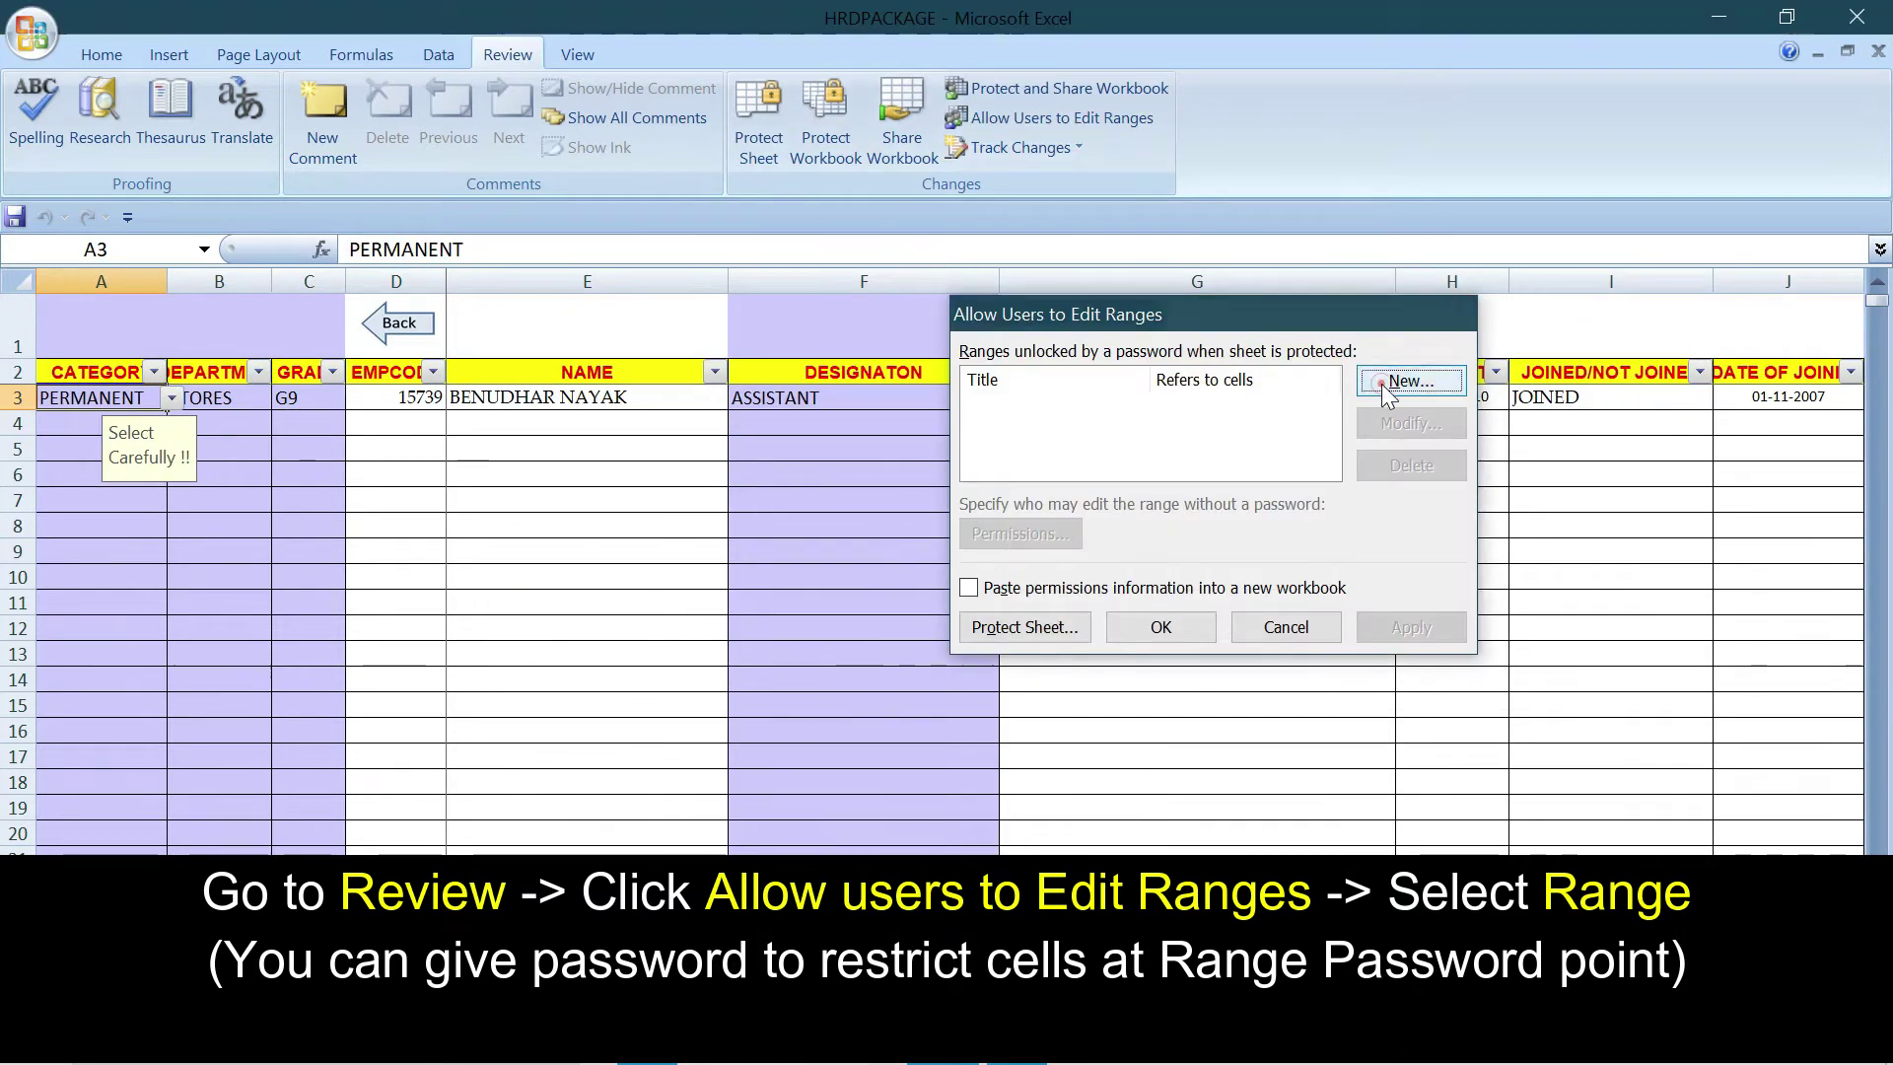
click(1427, 479)
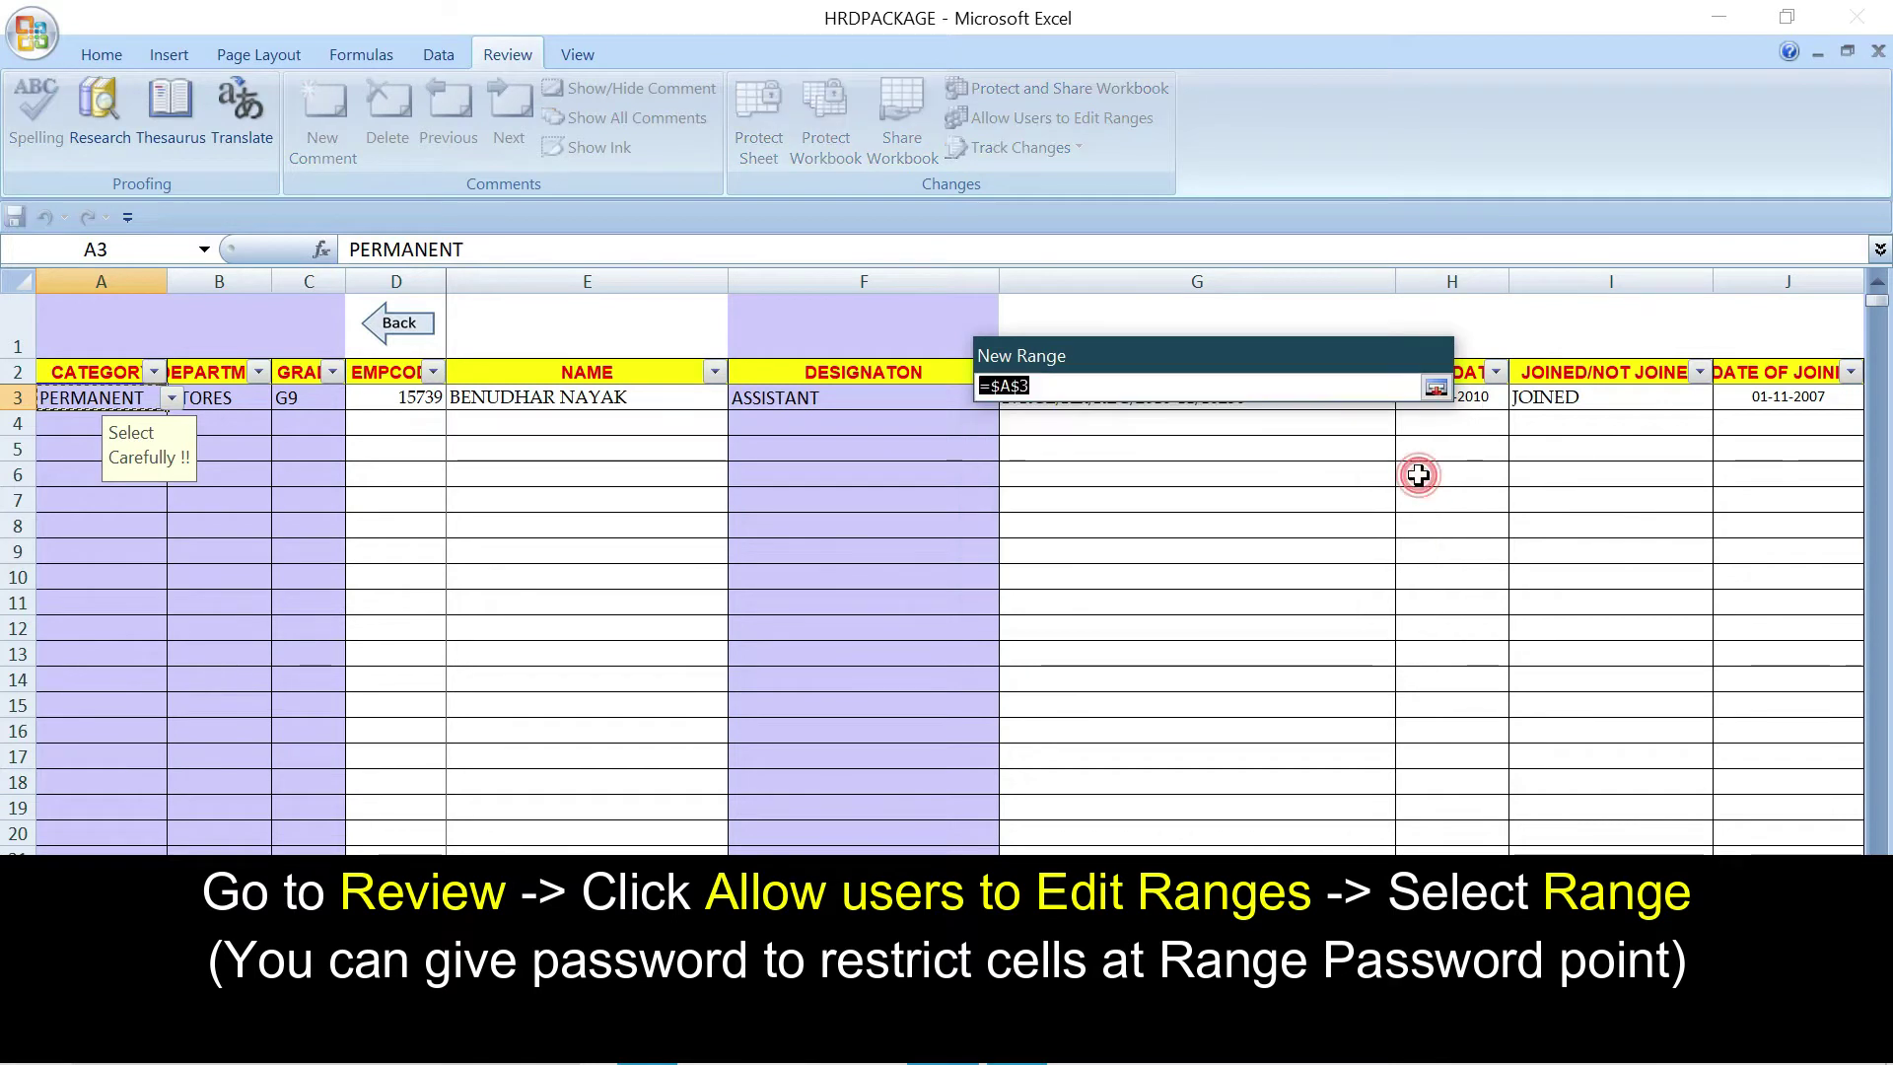
click(136, 394)
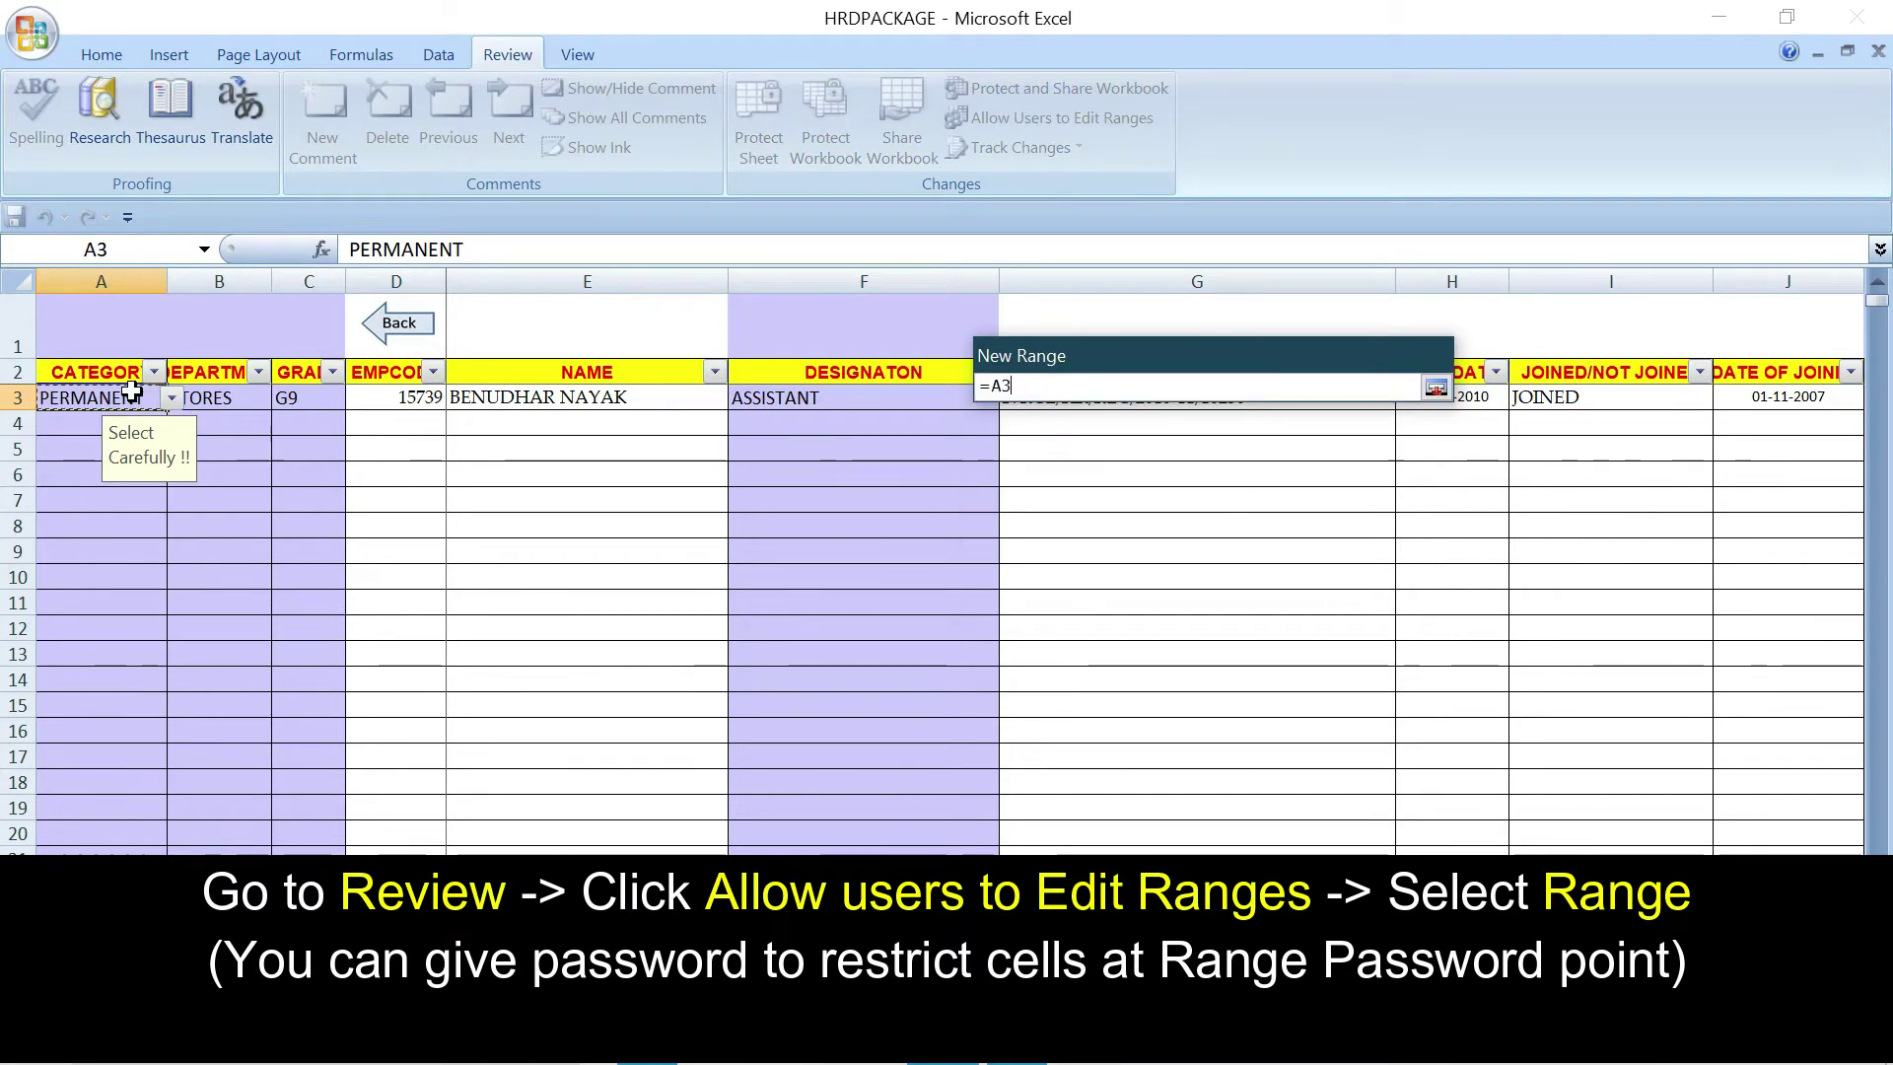
drag(132, 392, 277, 539)
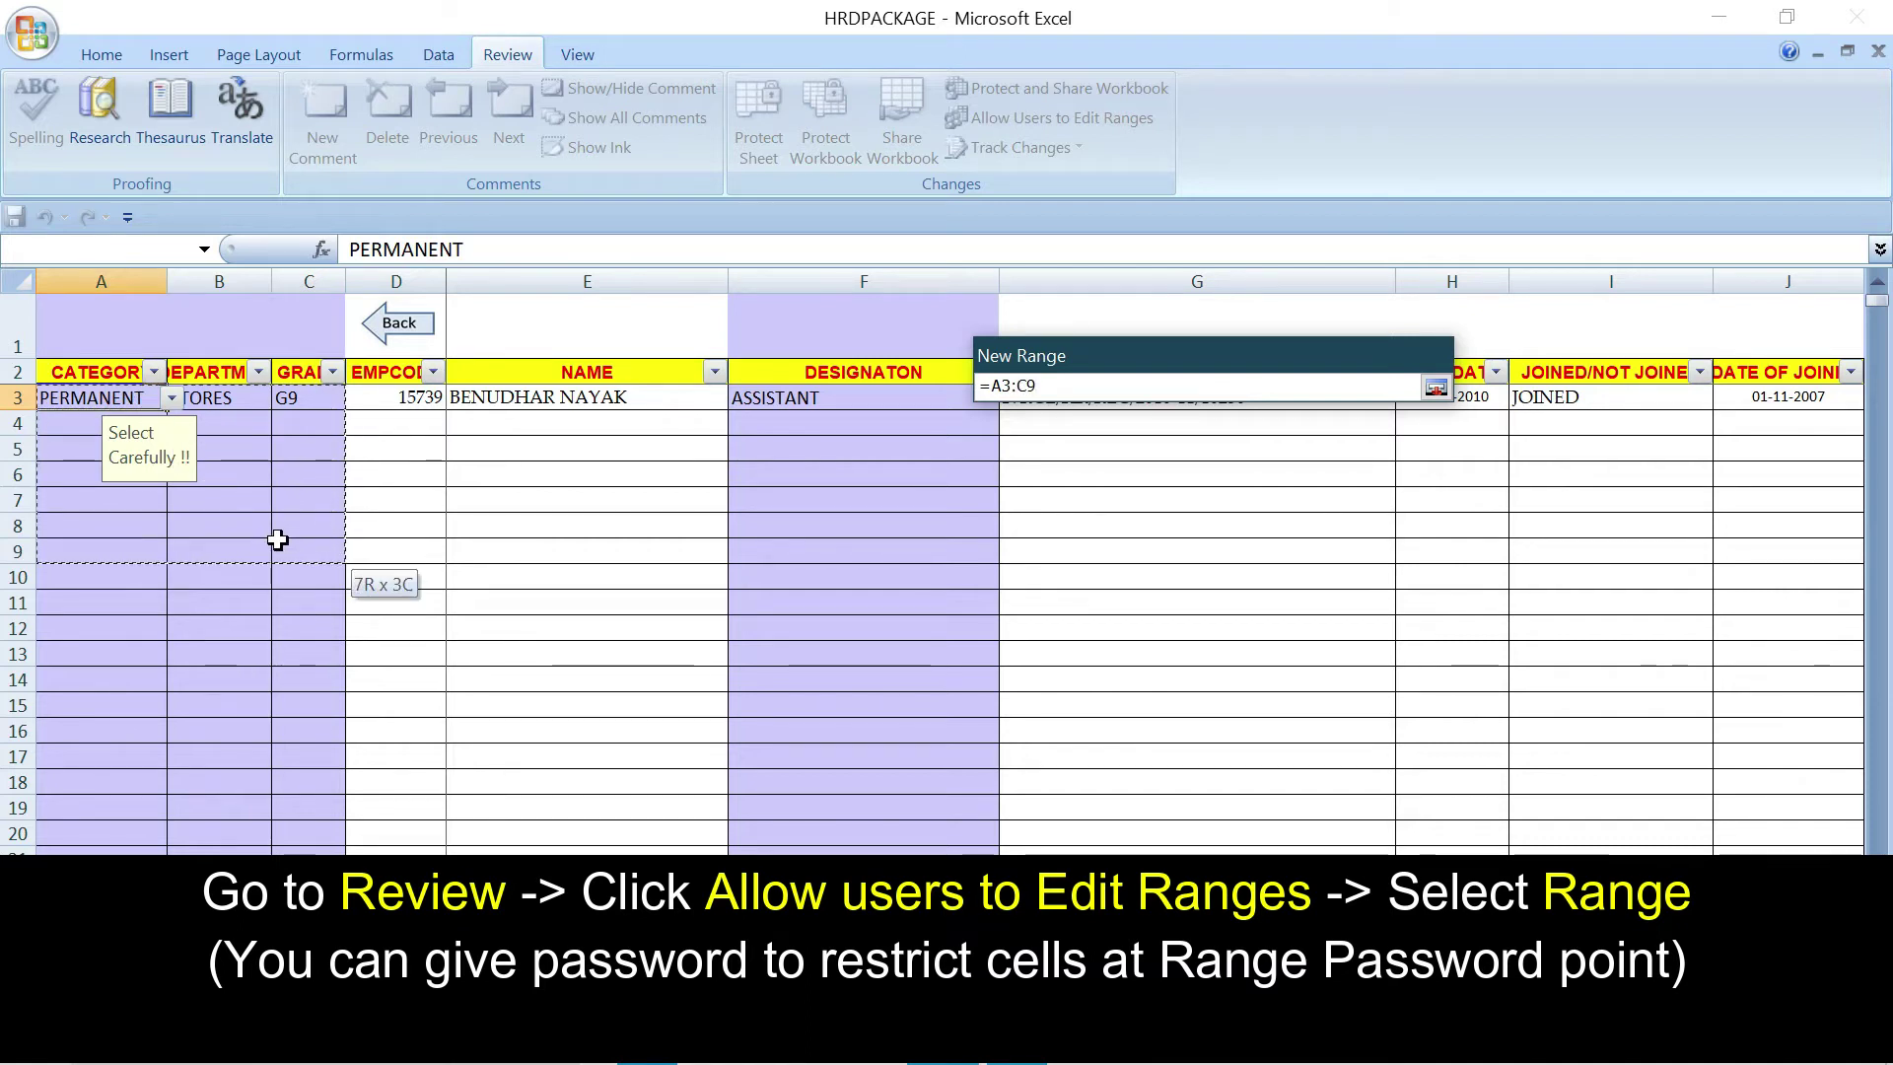
drag(277, 539, 296, 936)
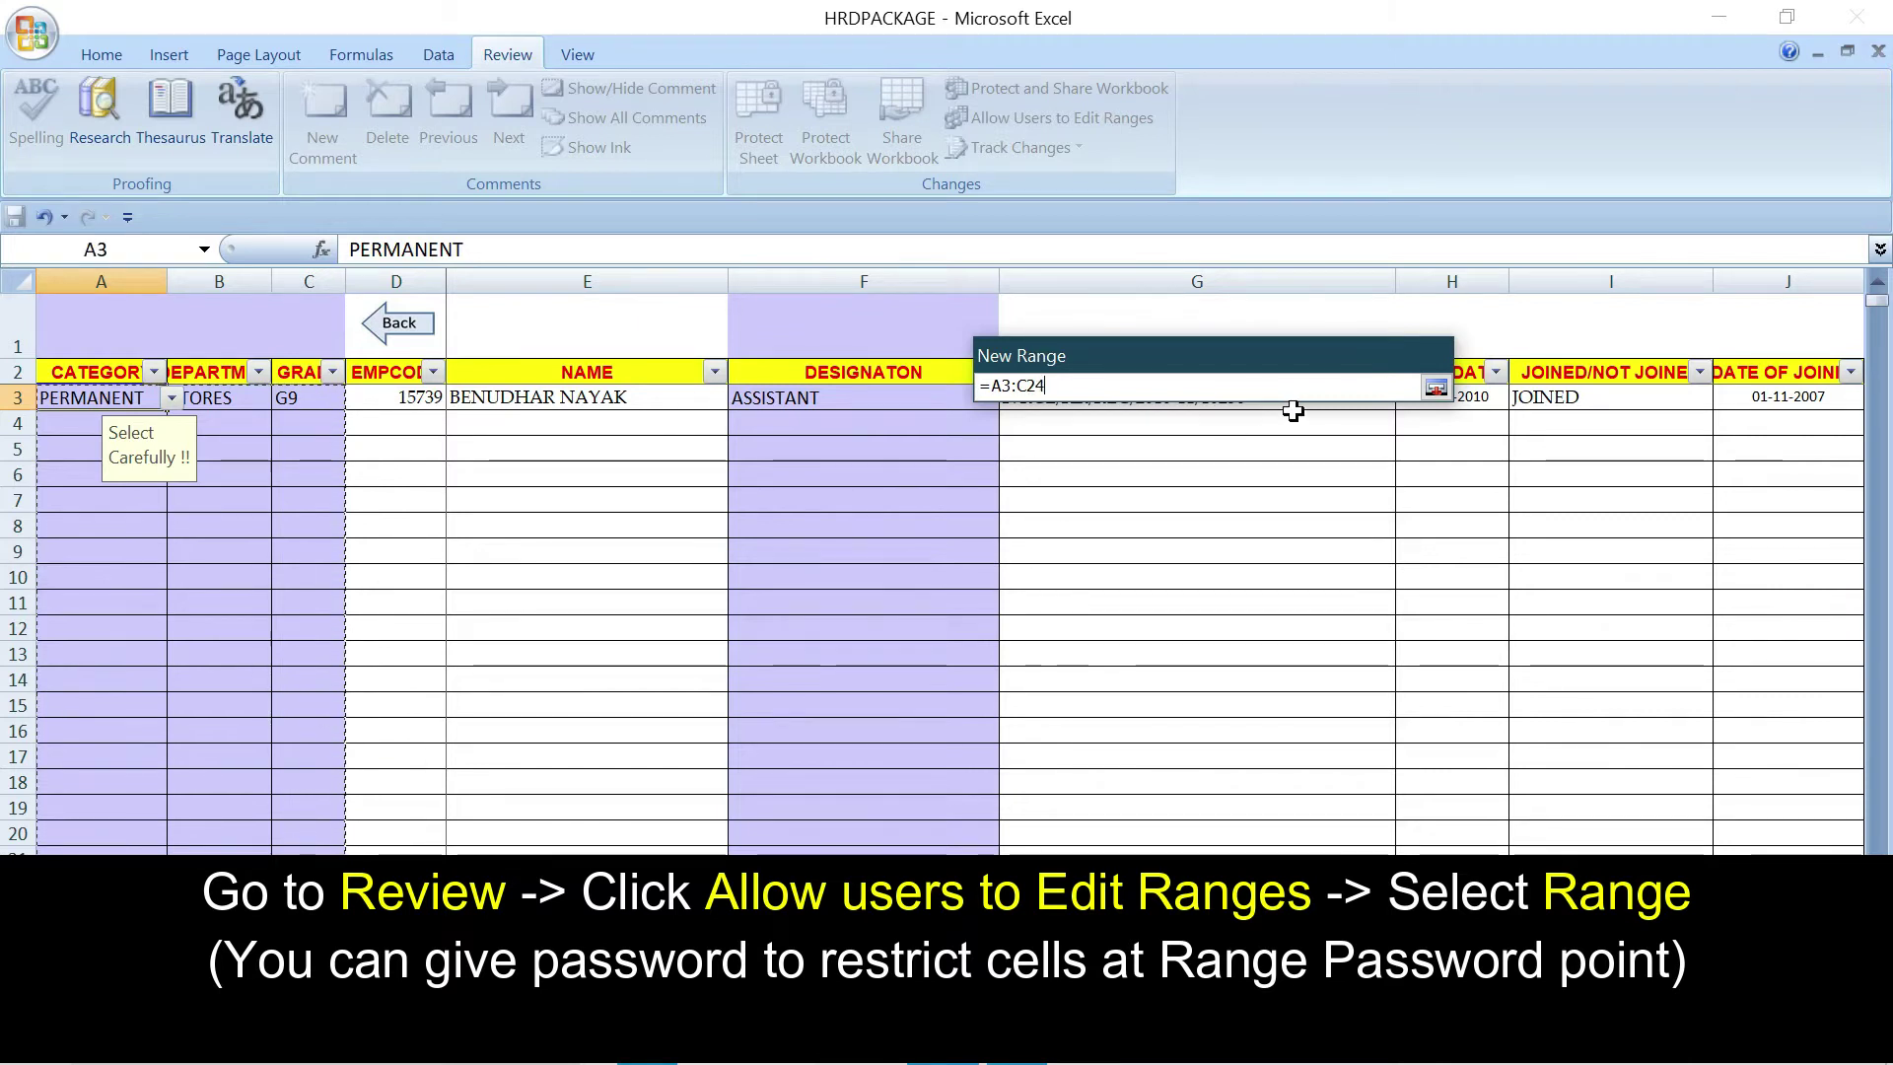
click(1436, 387)
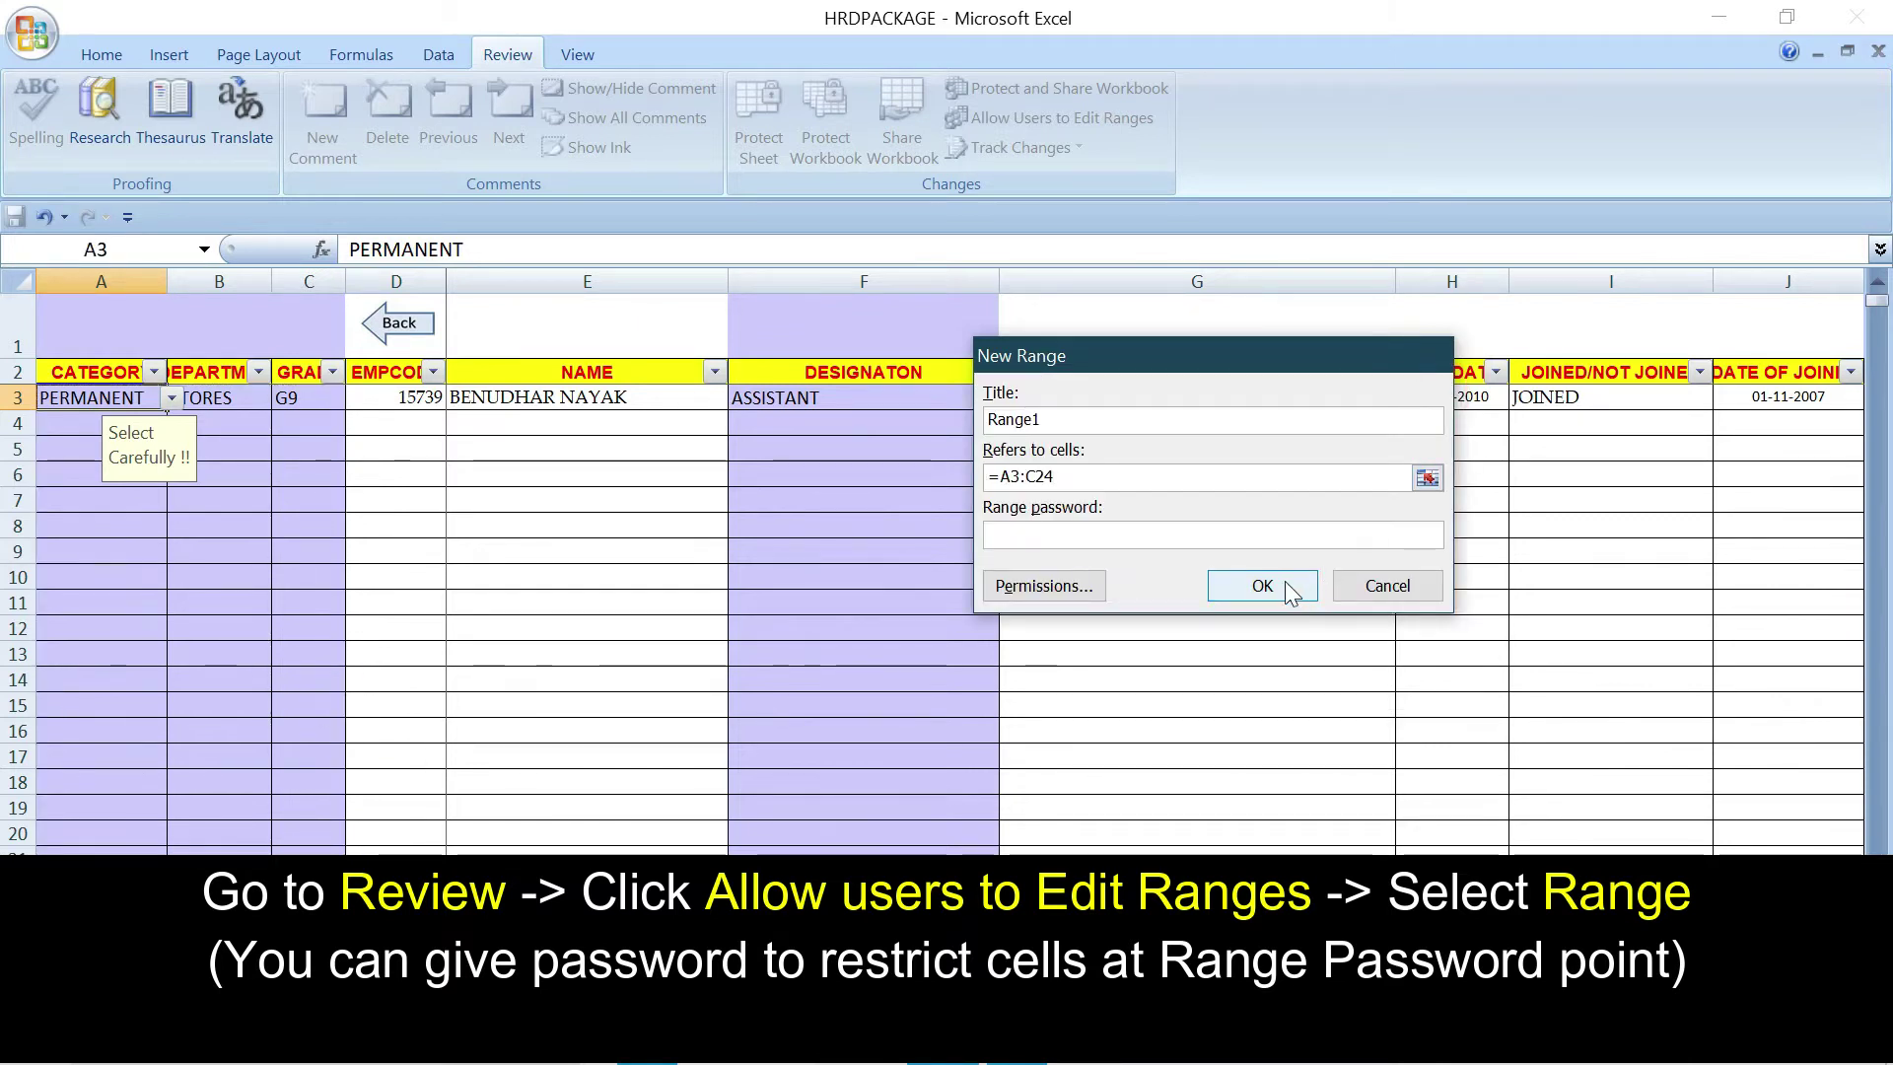
click(1282, 585)
- Add Range2 covering the DESIGNATON column cells F3:F24
click(1411, 381)
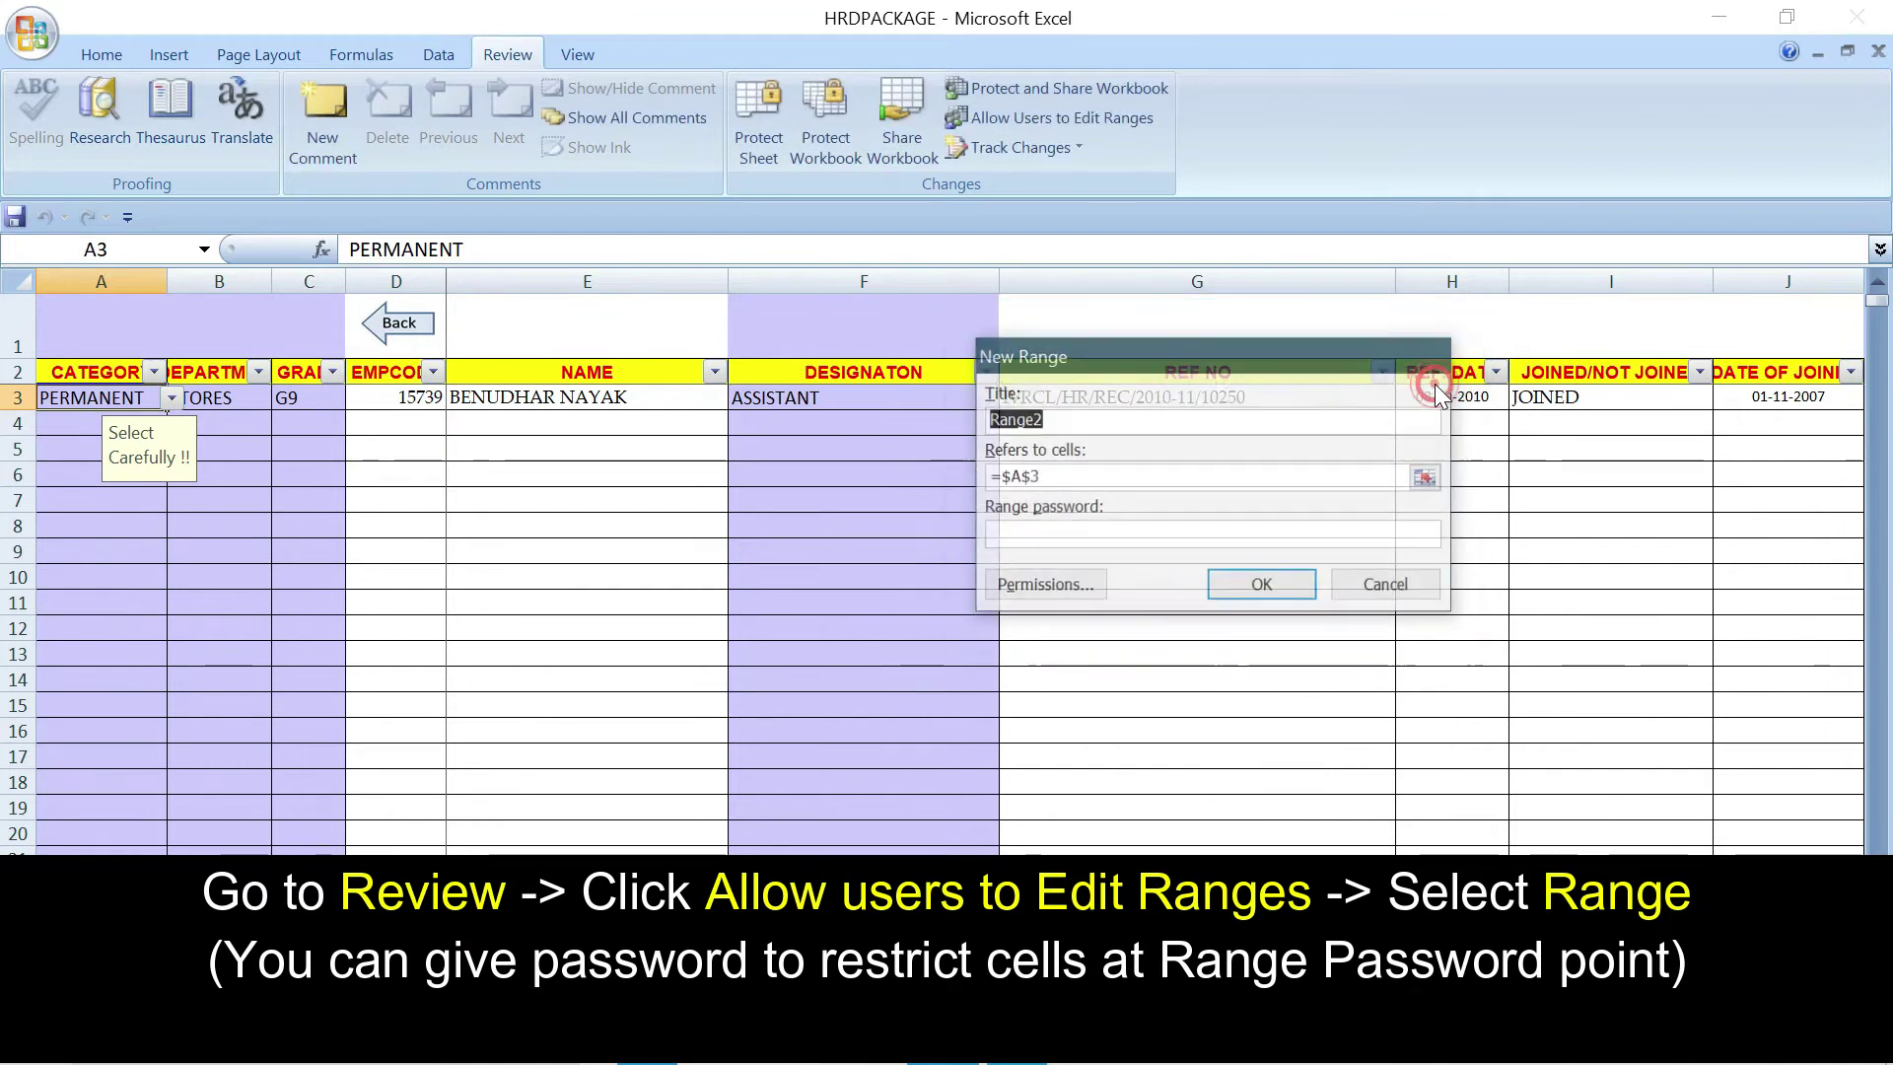
click(1426, 478)
drag(907, 400, 907, 856)
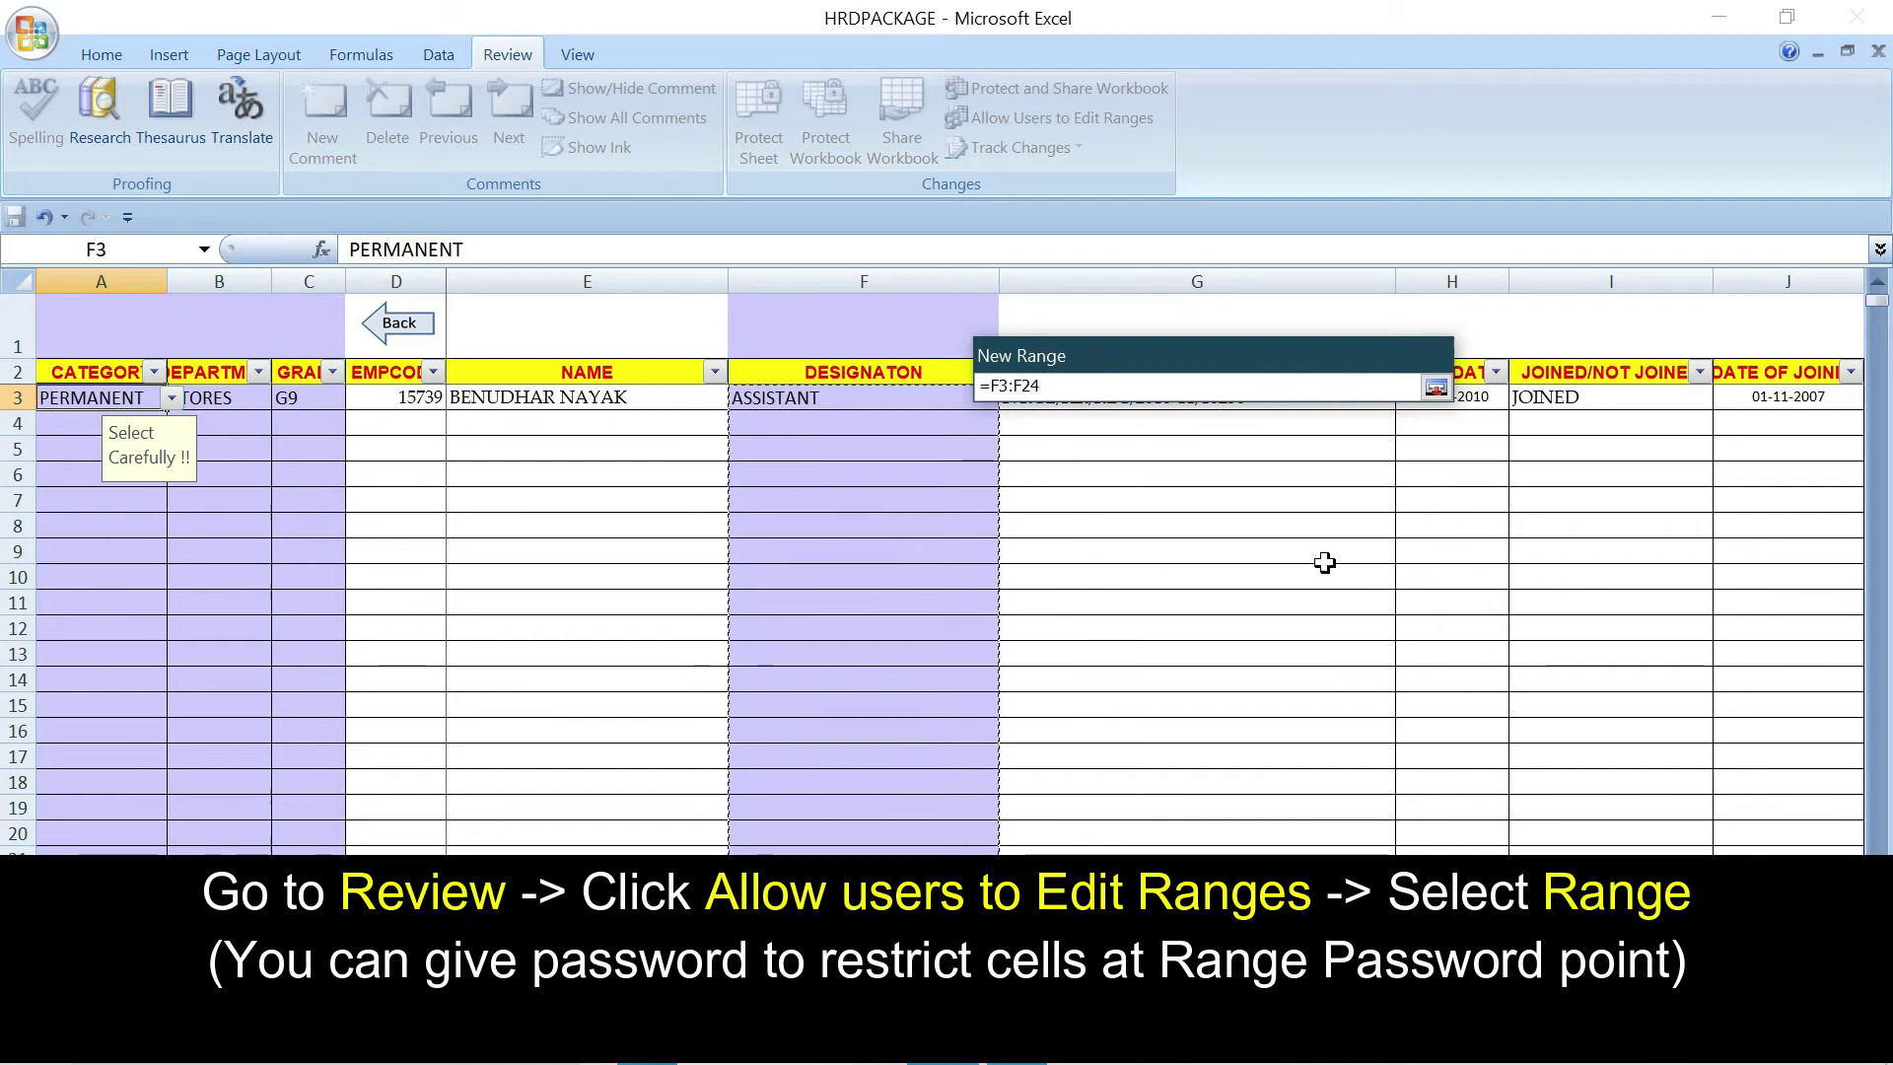
click(1436, 388)
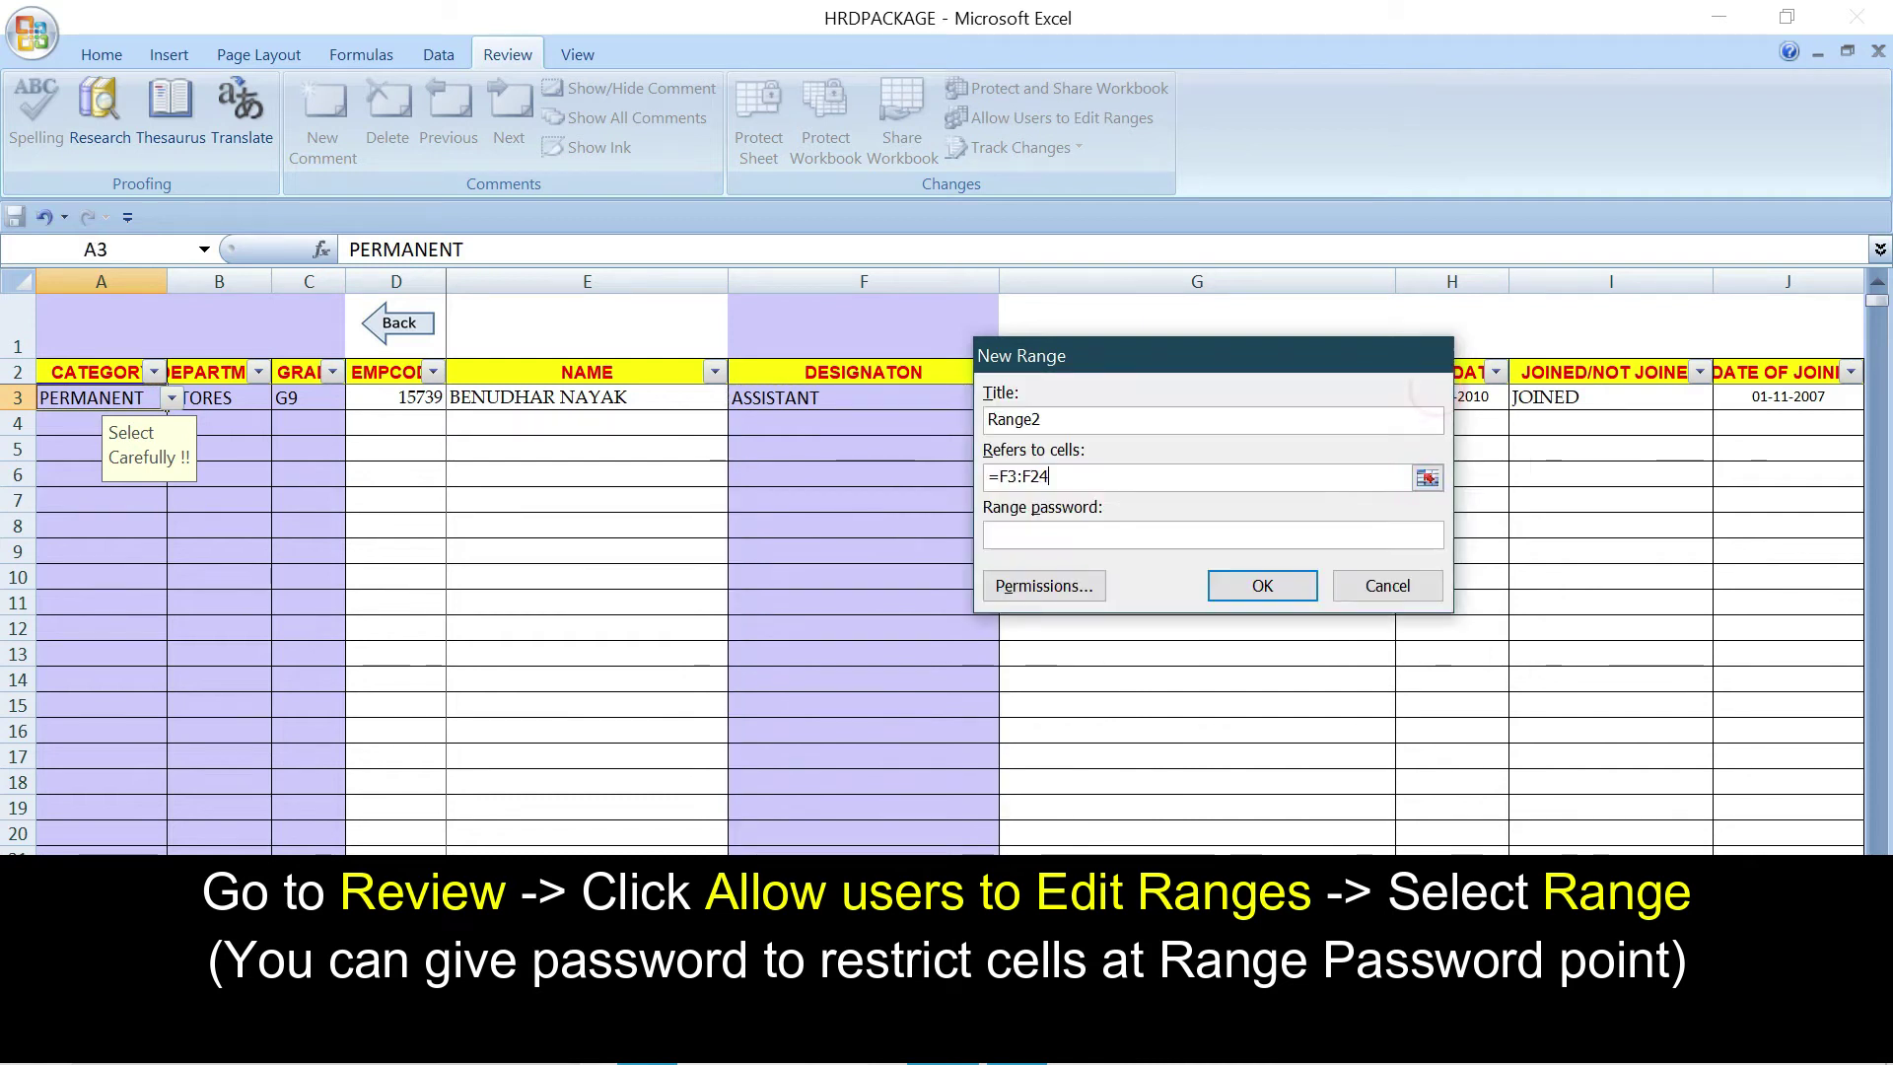
click(1262, 588)
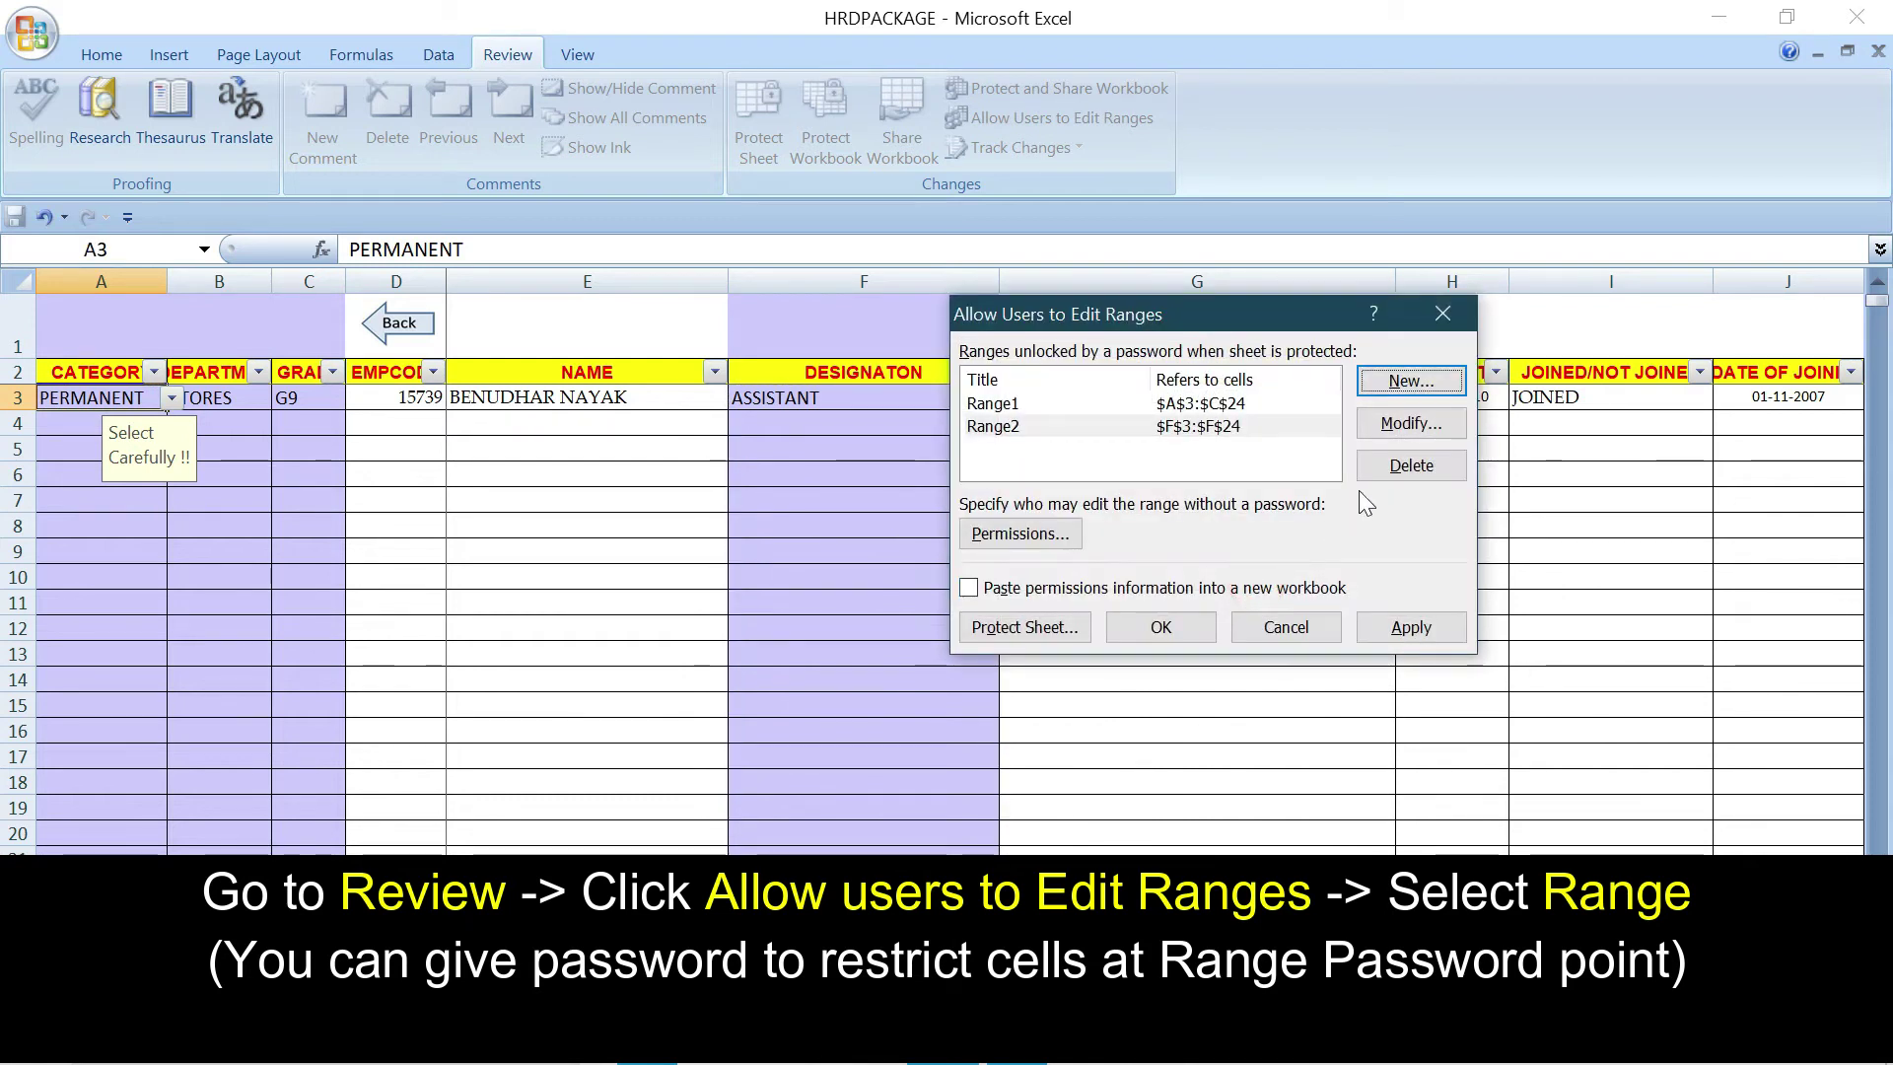
- Start a third editable range, Range3, referring to cells D3:E24
click(1404, 389)
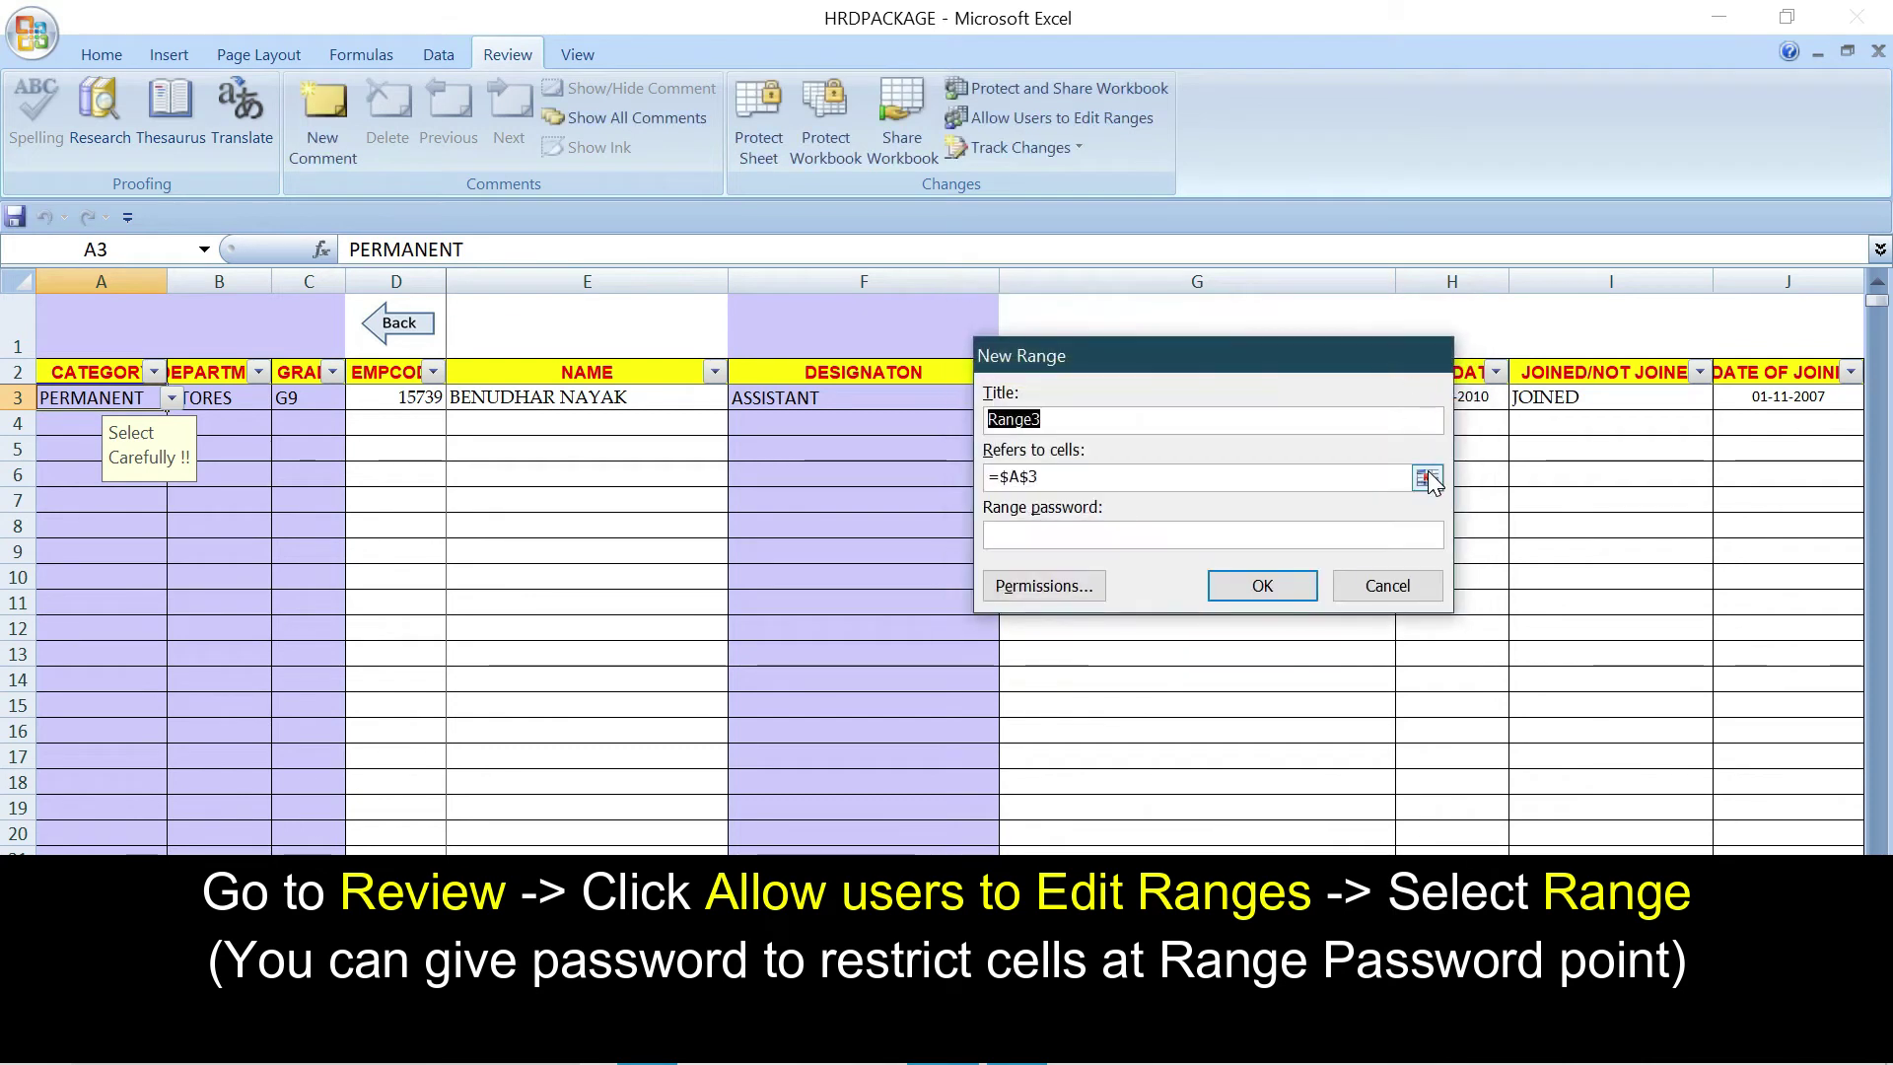
click(1428, 480)
click(412, 398)
drag(440, 397, 552, 910)
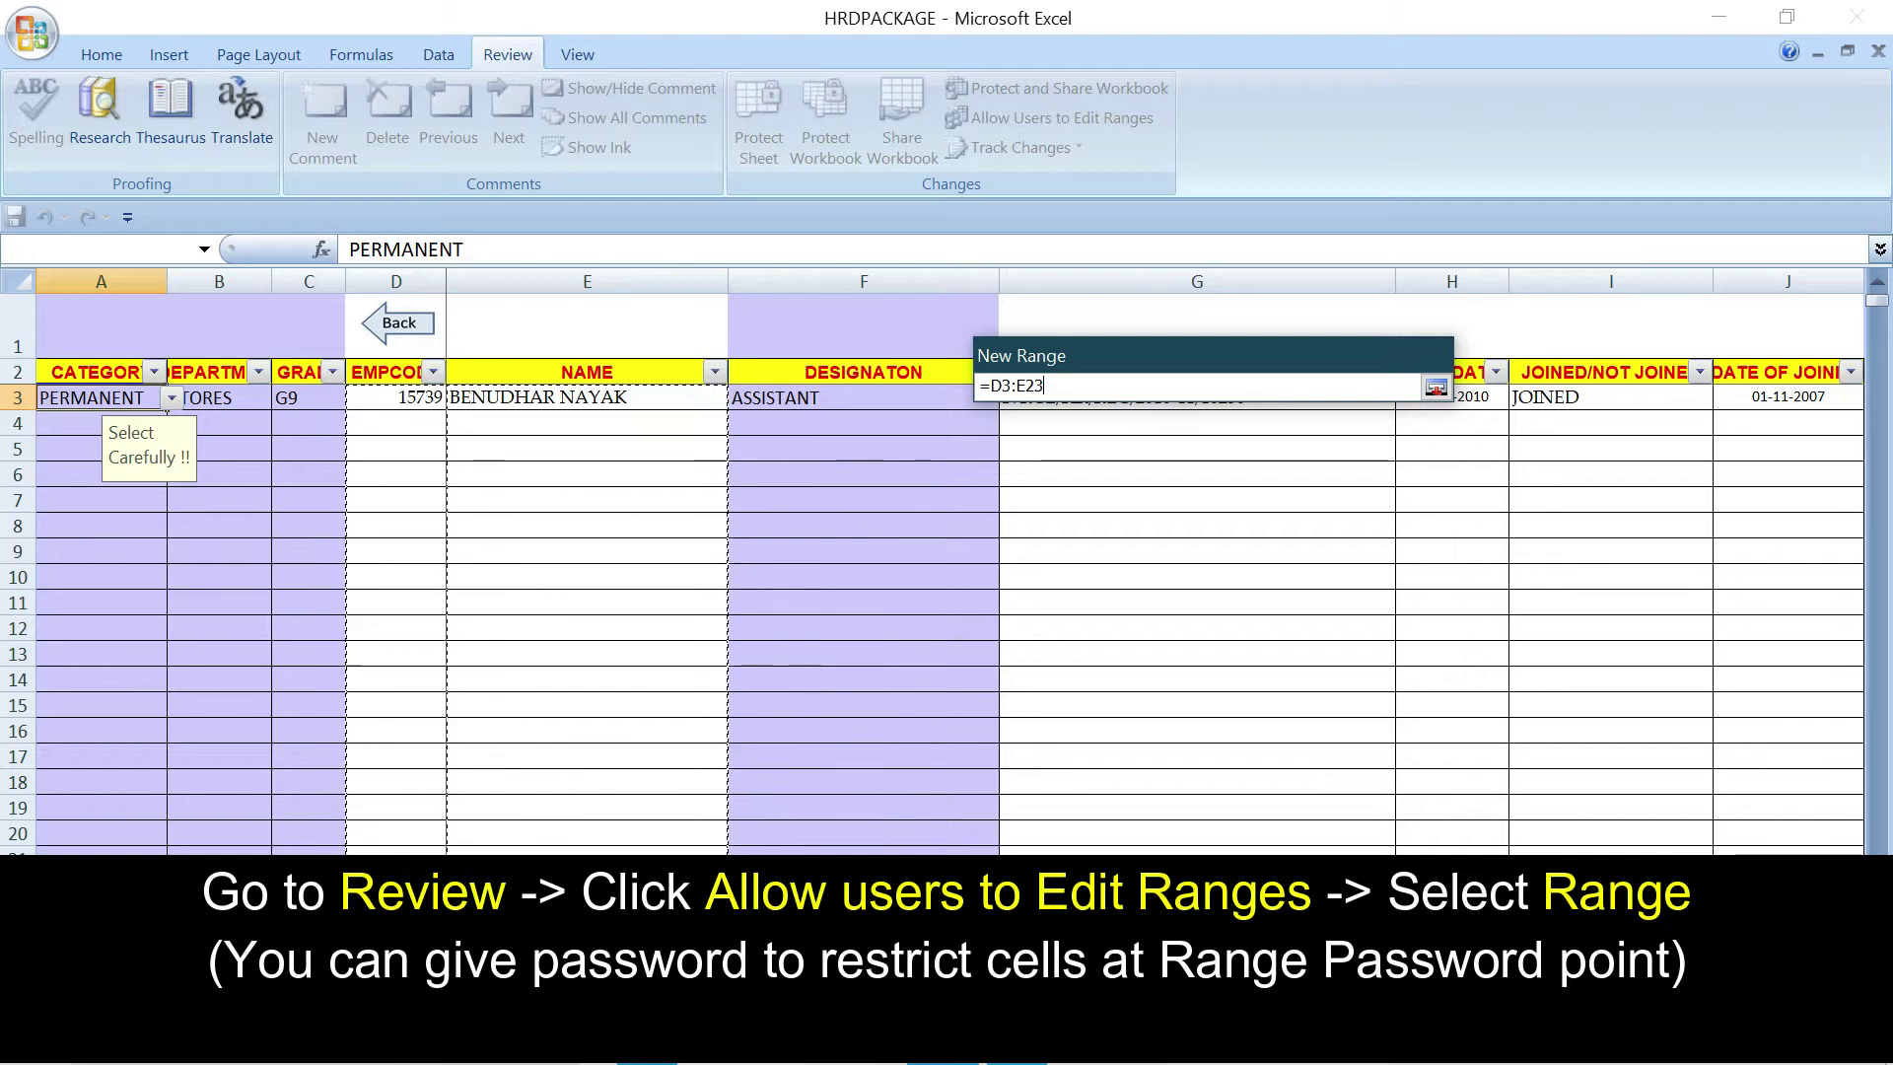
drag(552, 910, 552, 917)
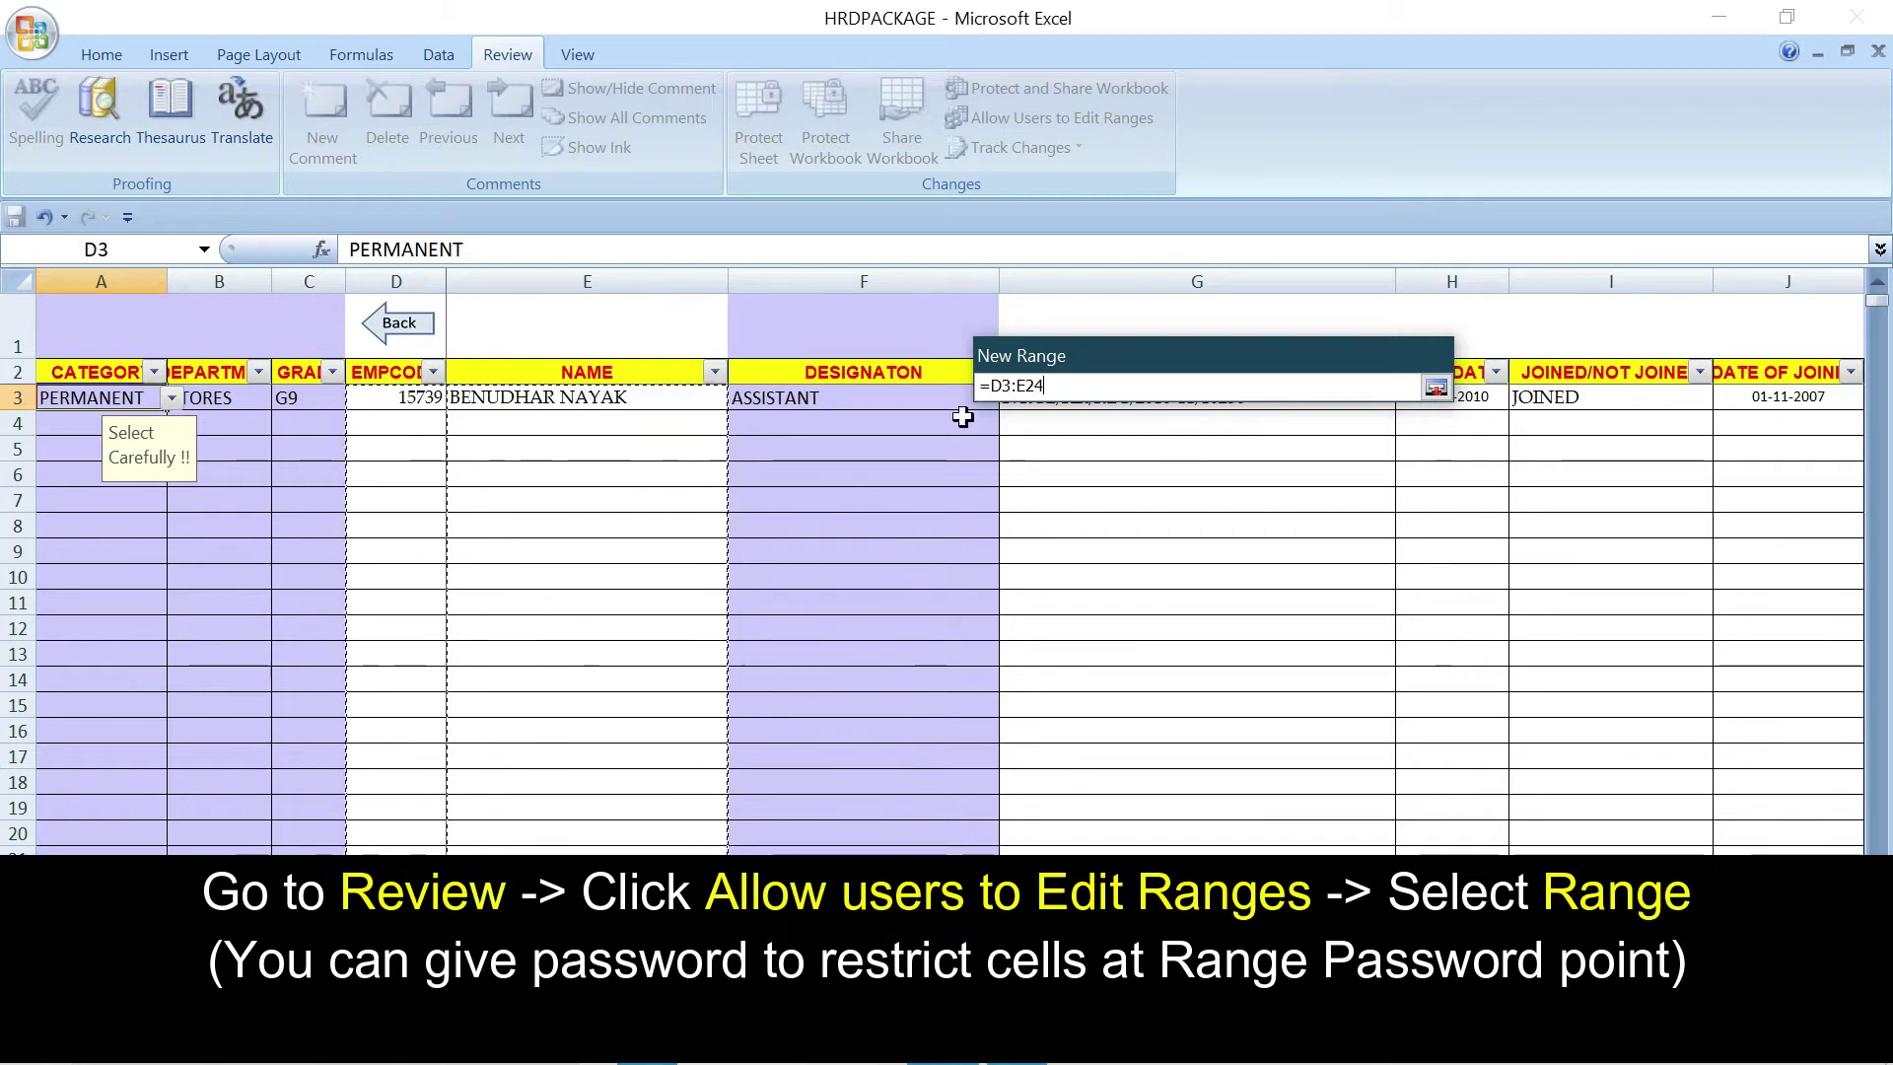
click(1435, 388)
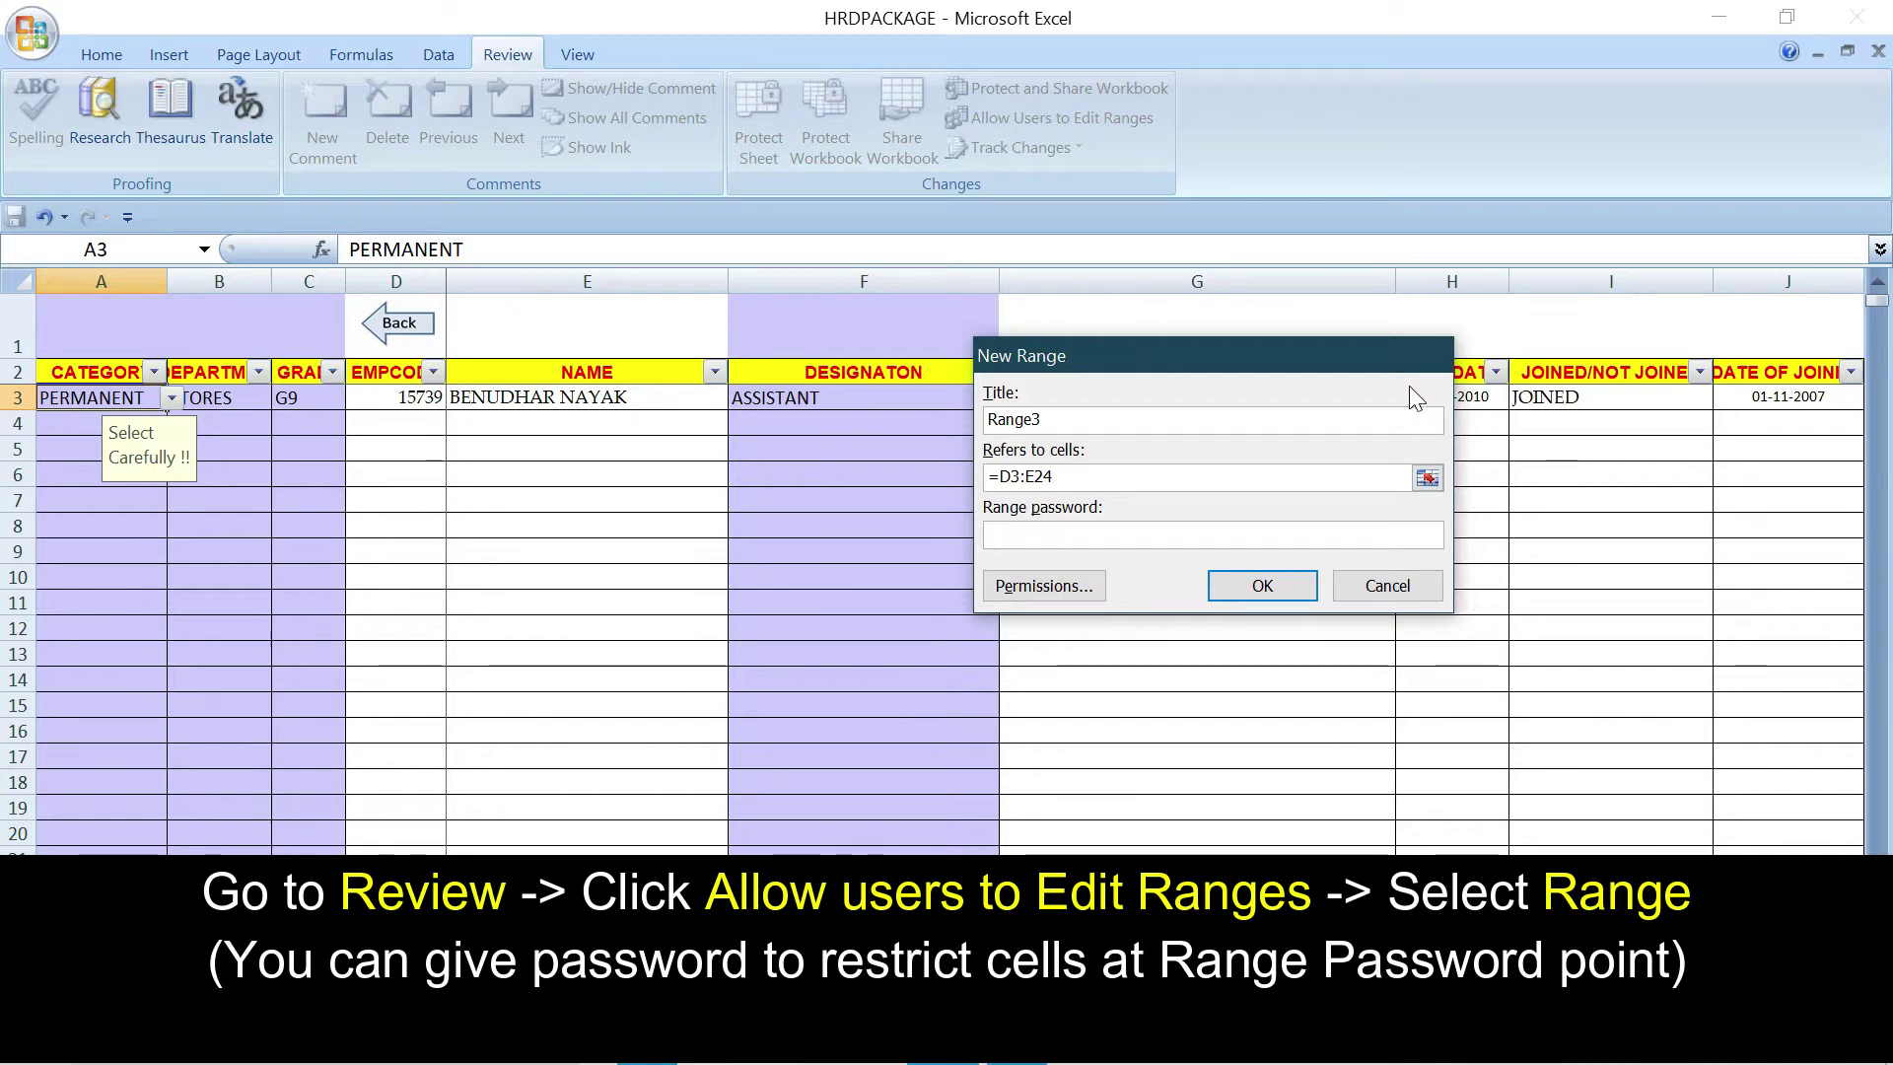
- Give Range3 a range password, confirm it, and apply the range list
click(1048, 547)
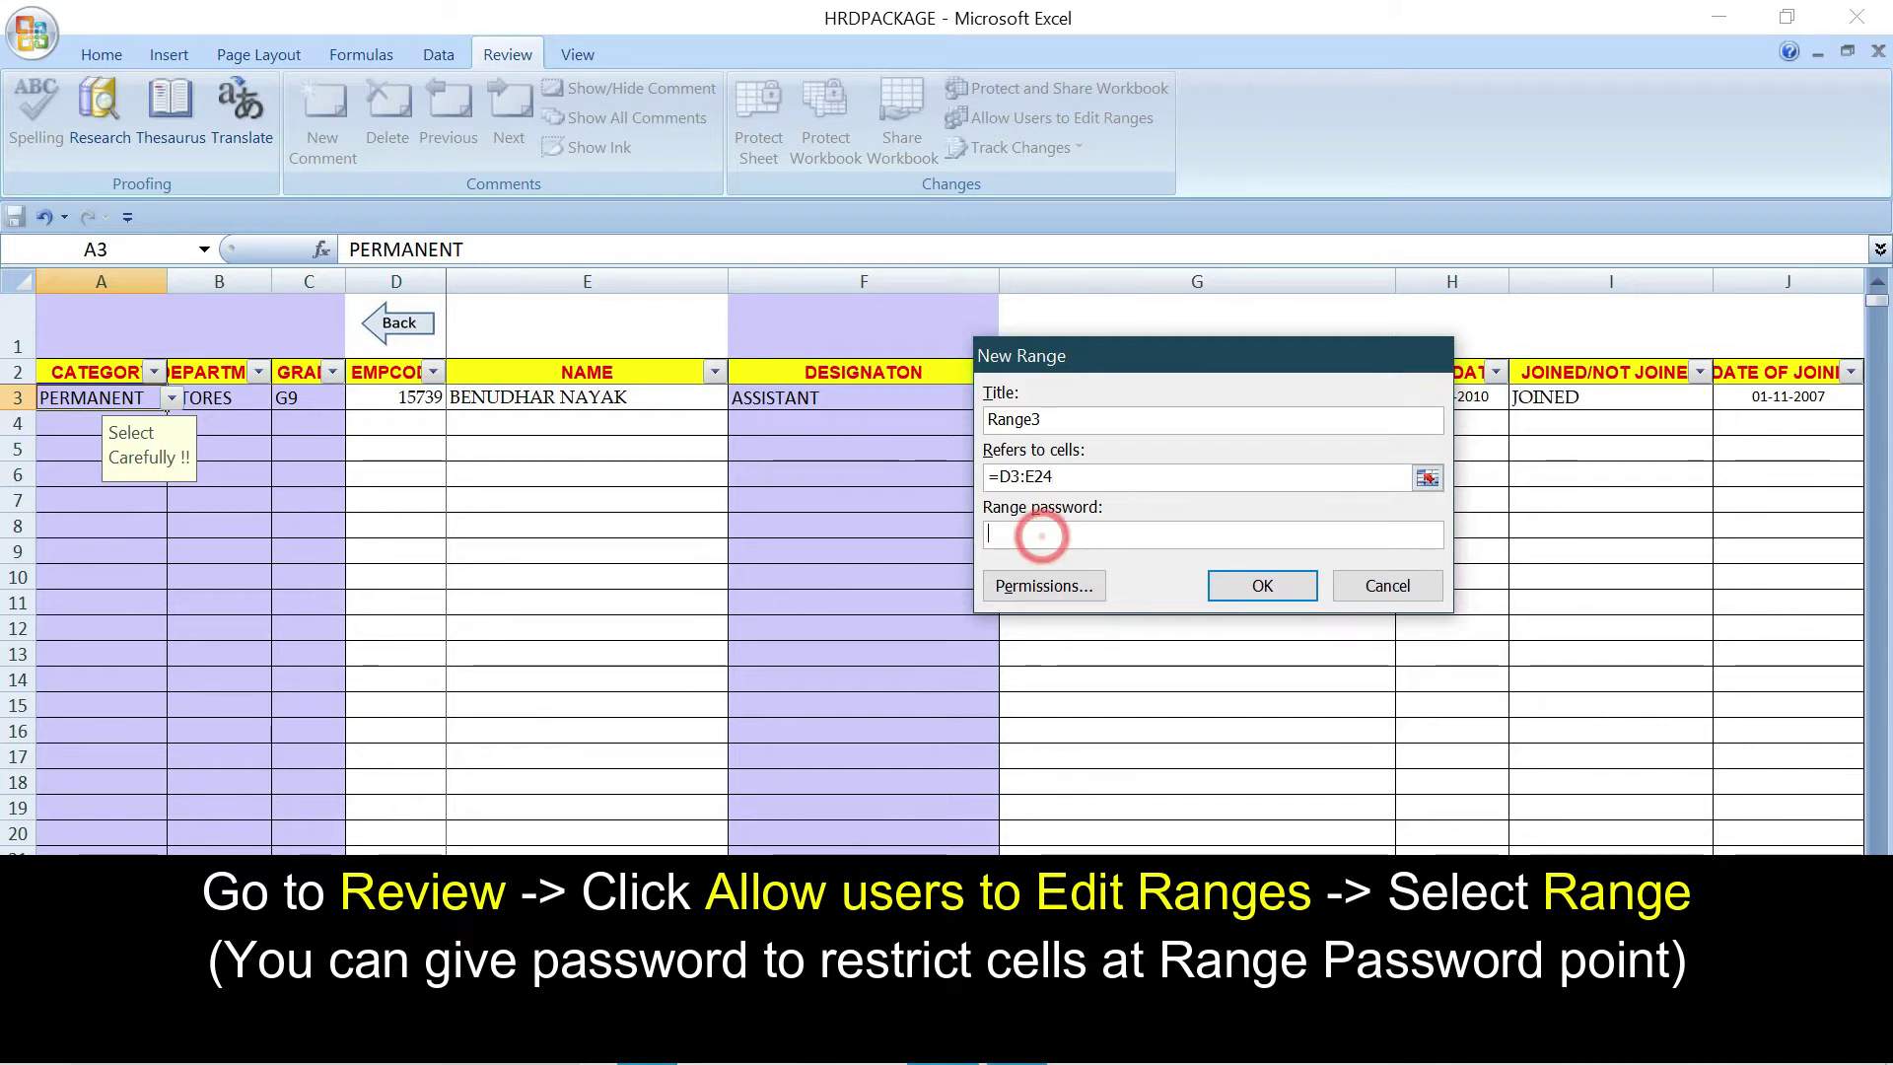
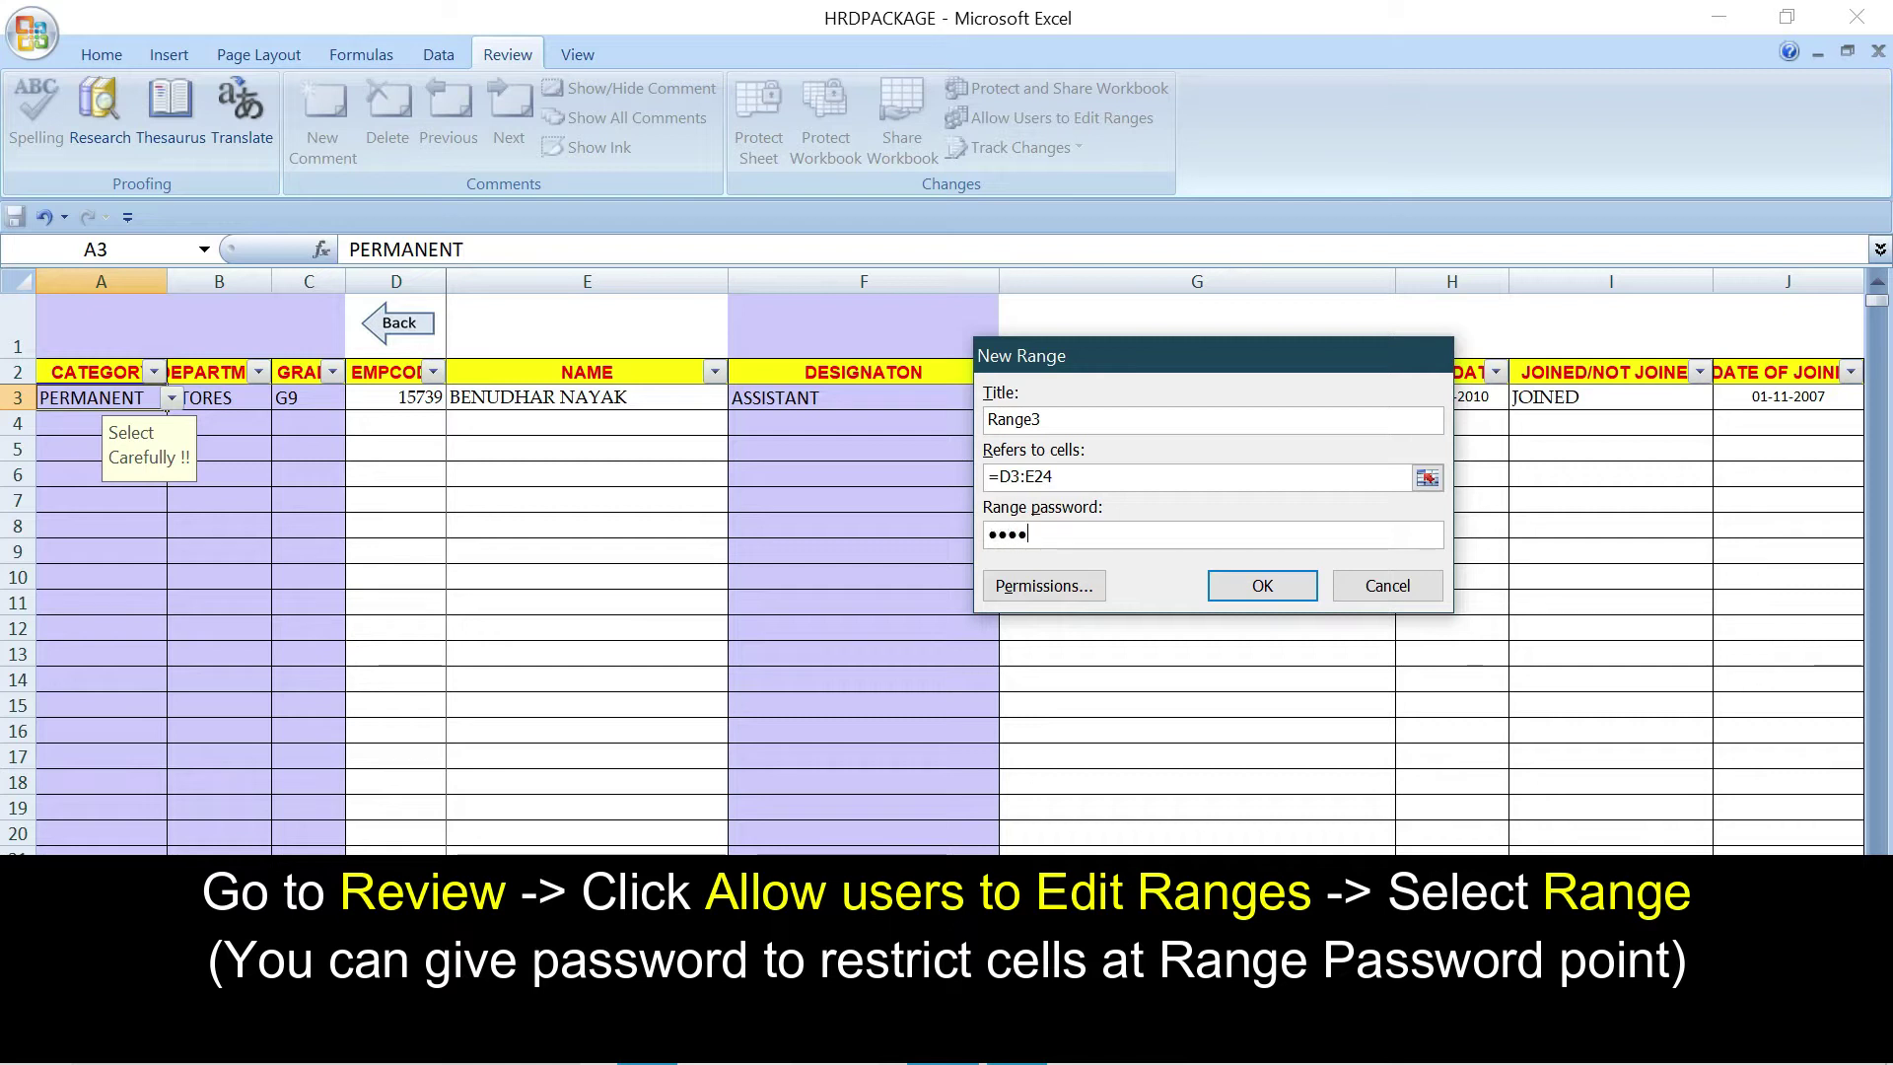
click(1263, 585)
click(1251, 570)
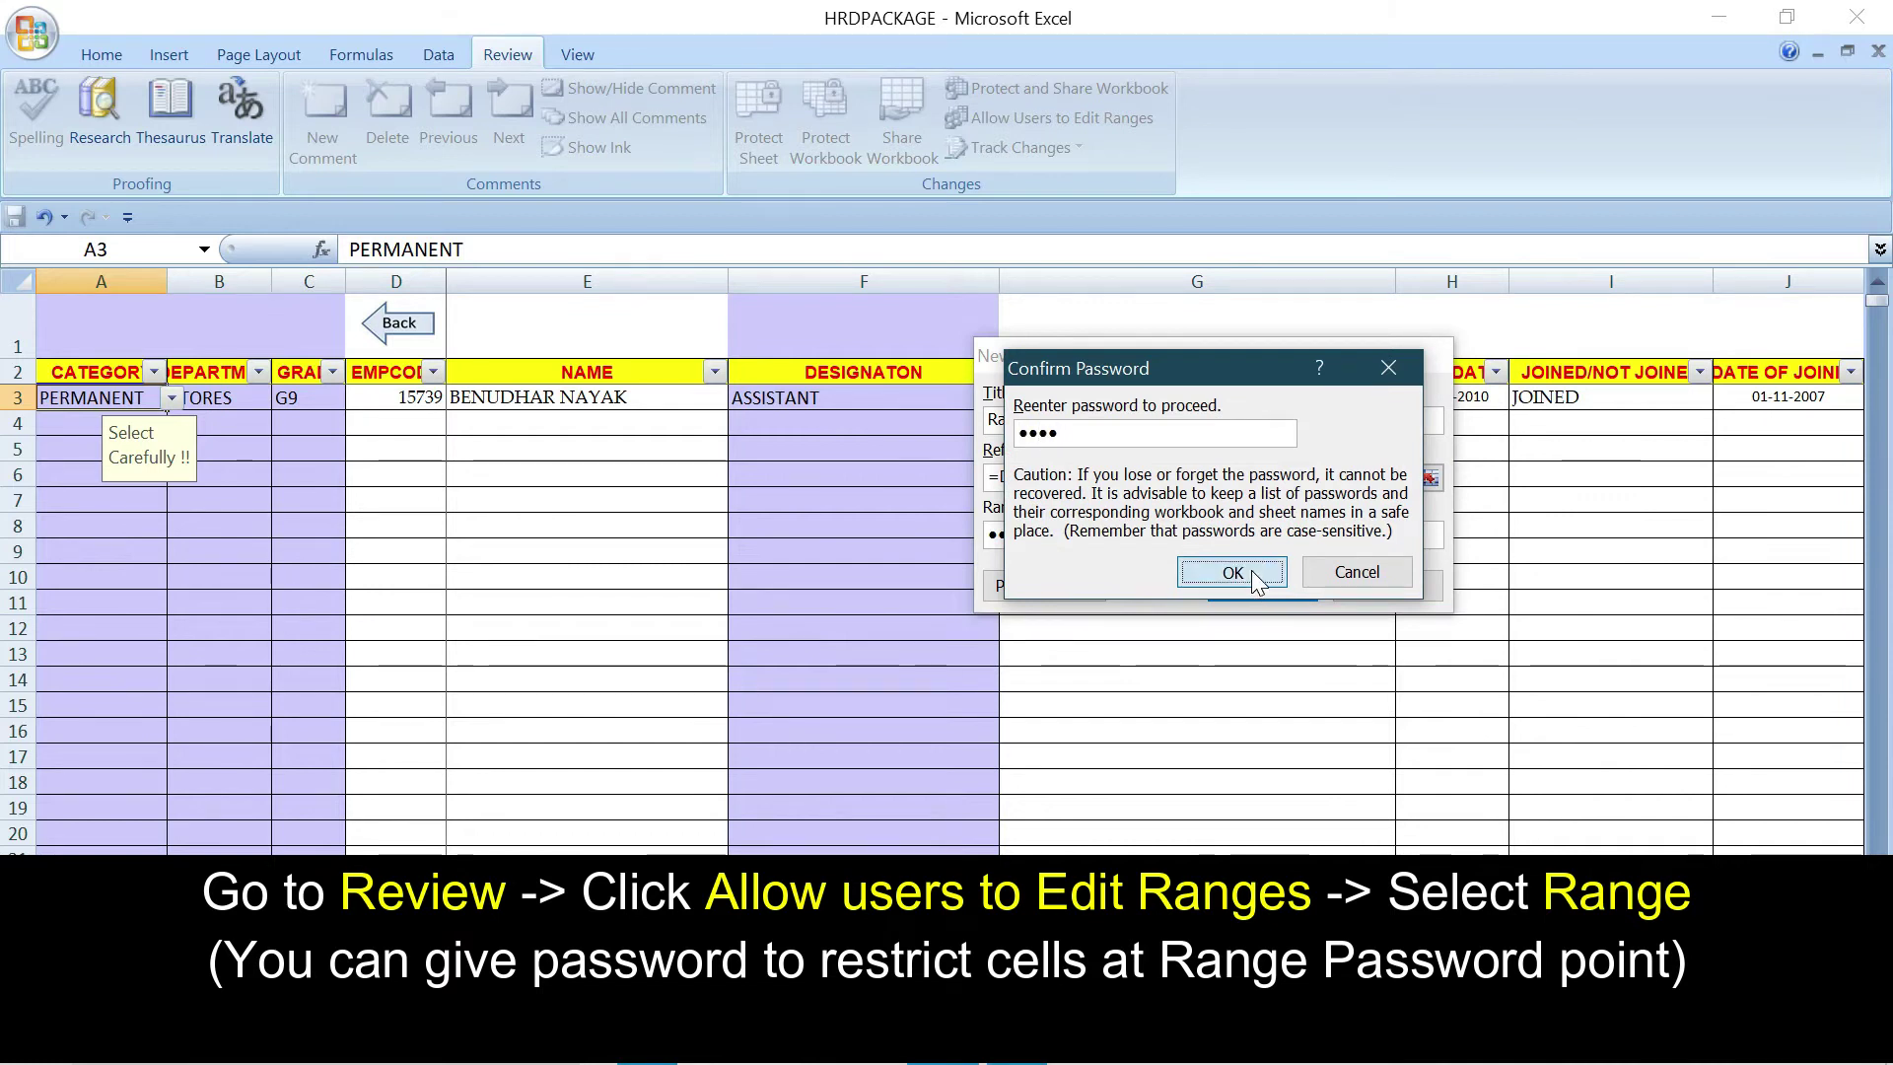
click(1400, 629)
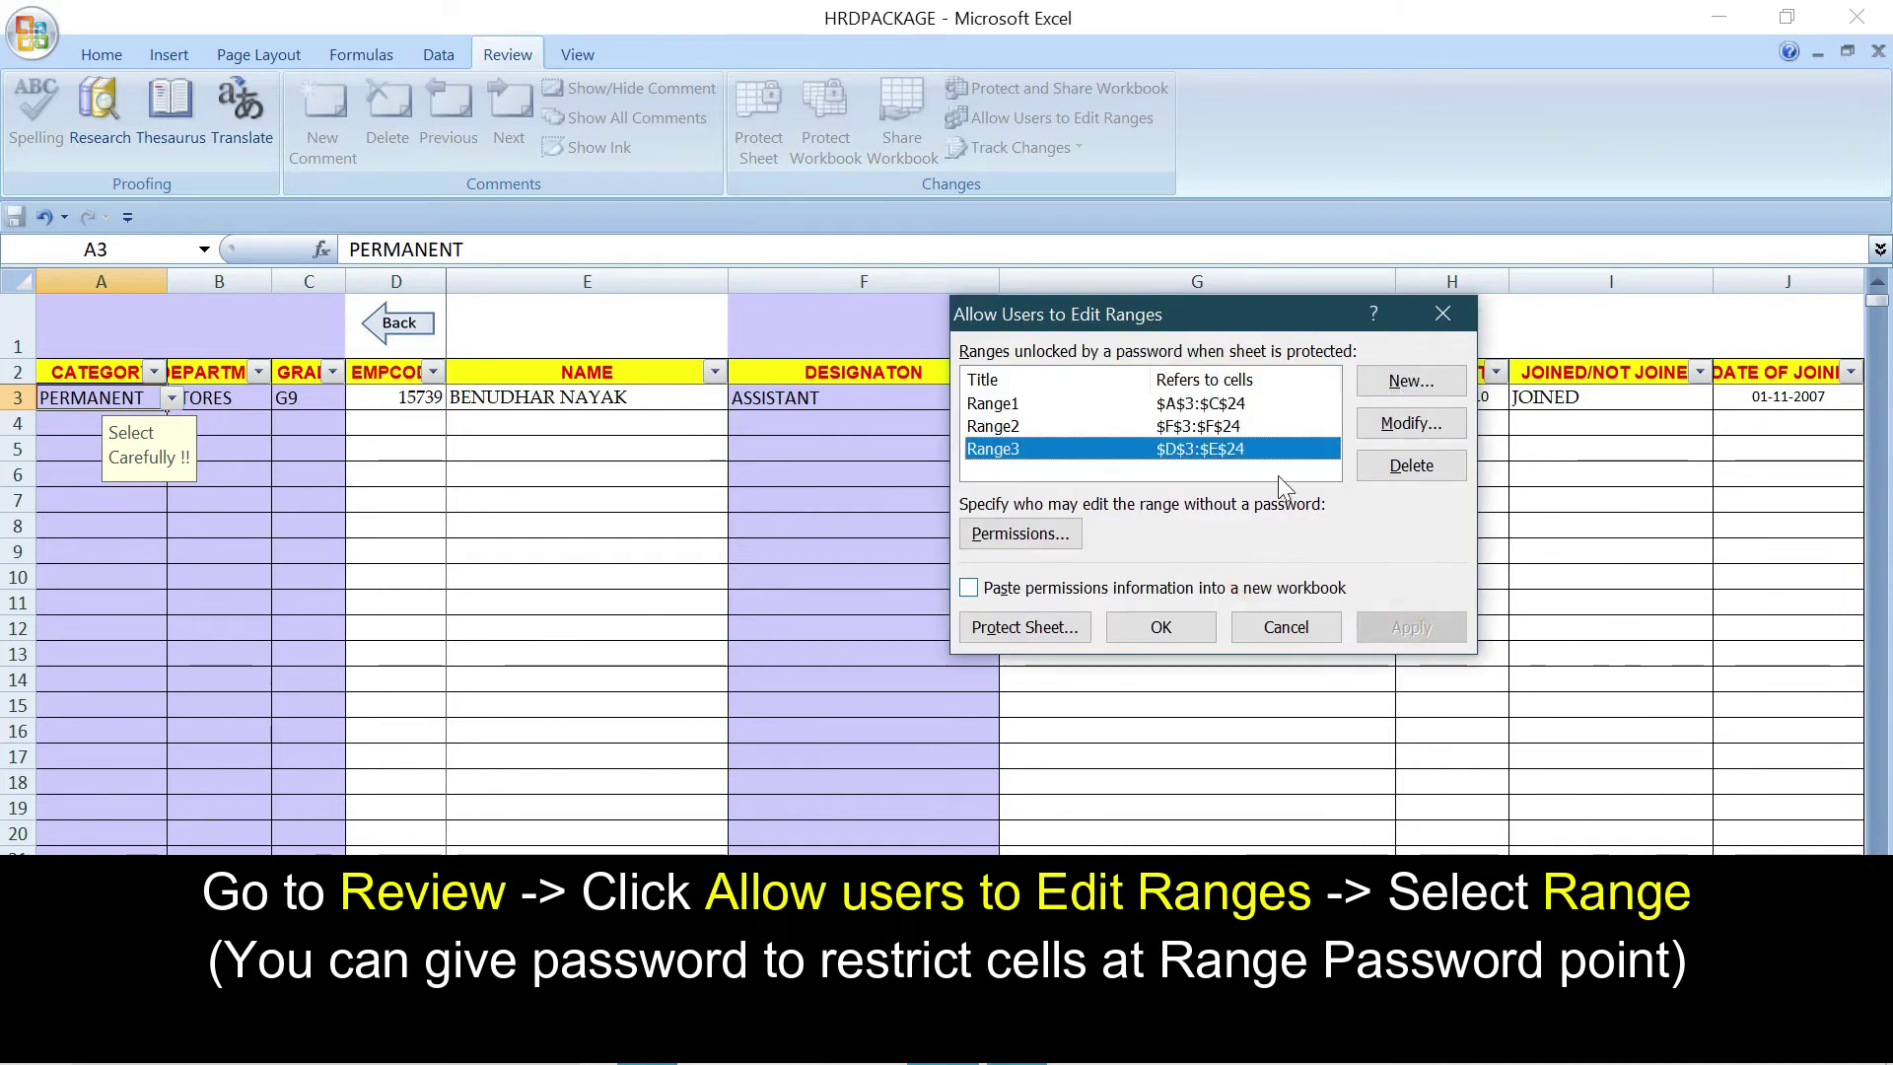
- Add Range4 covering G3:J24 without a password, then apply and close the ranges list
drag(1278, 321, 783, 62)
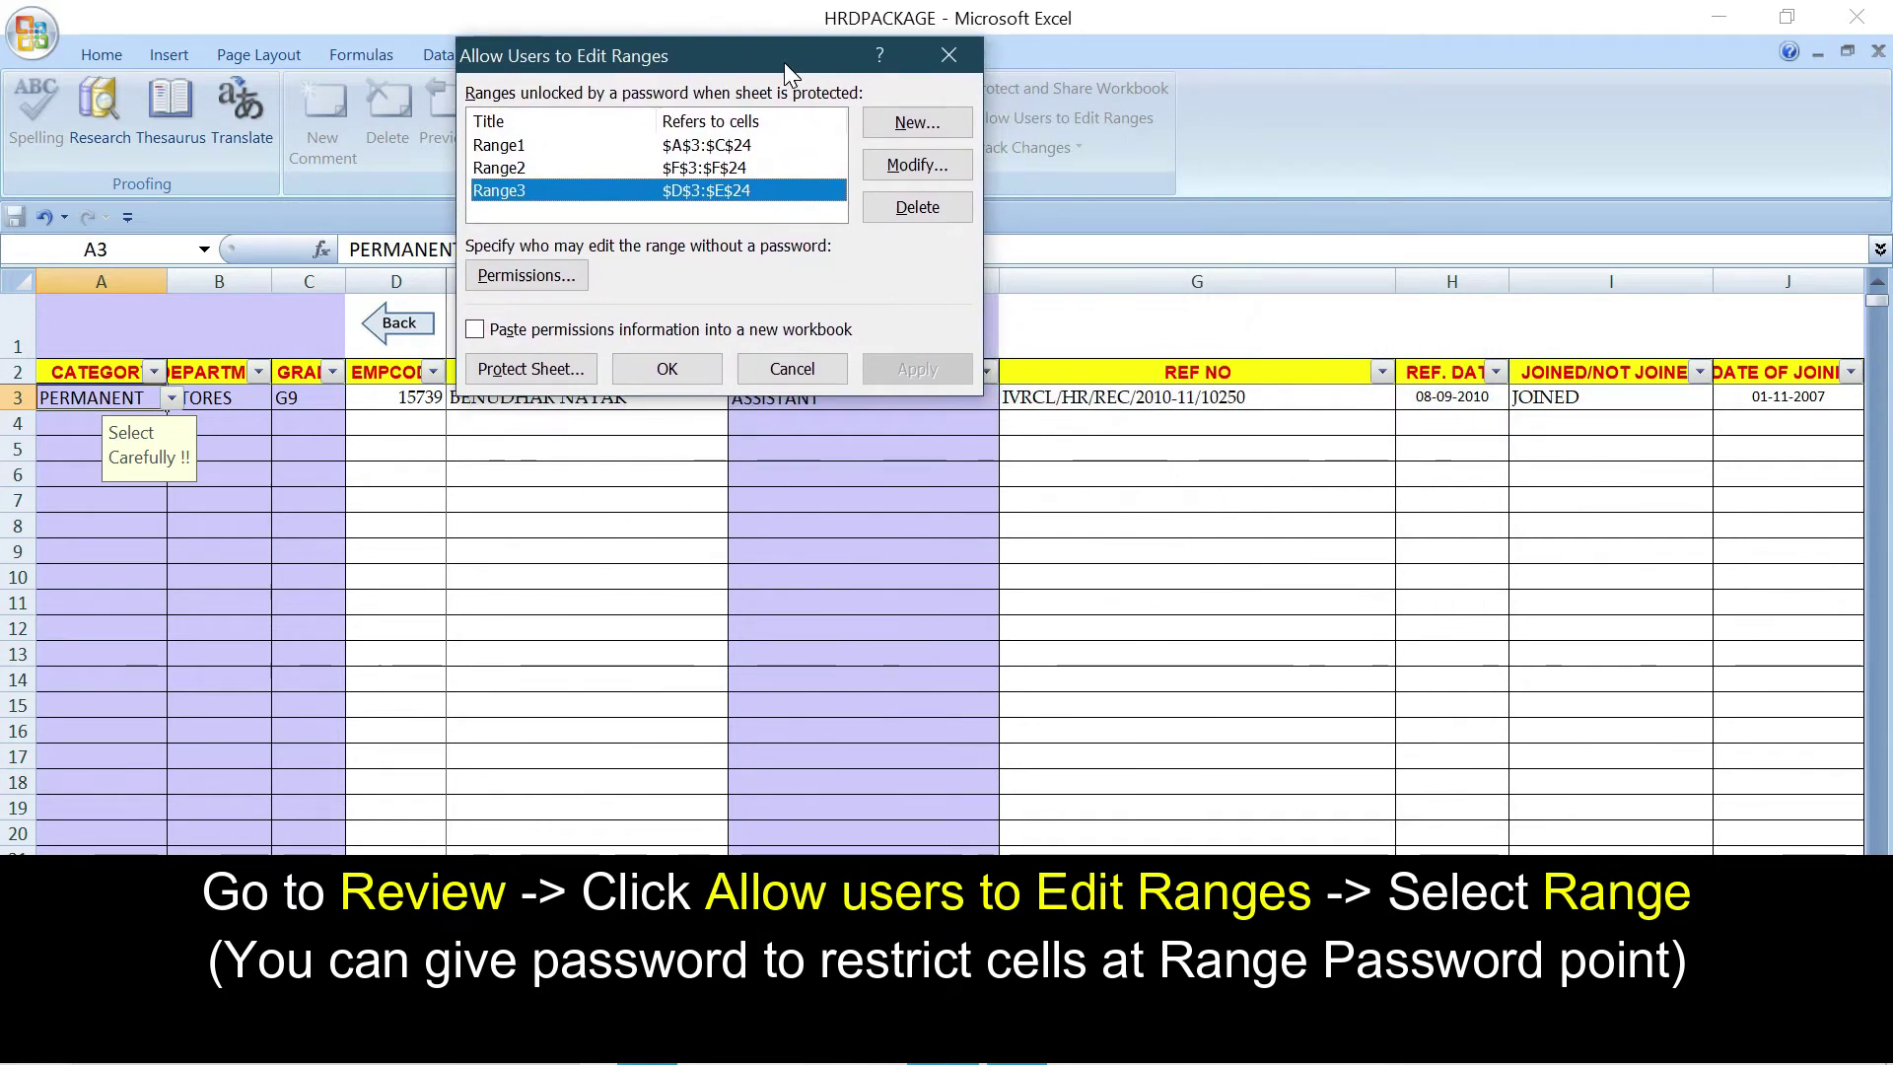
click(905, 124)
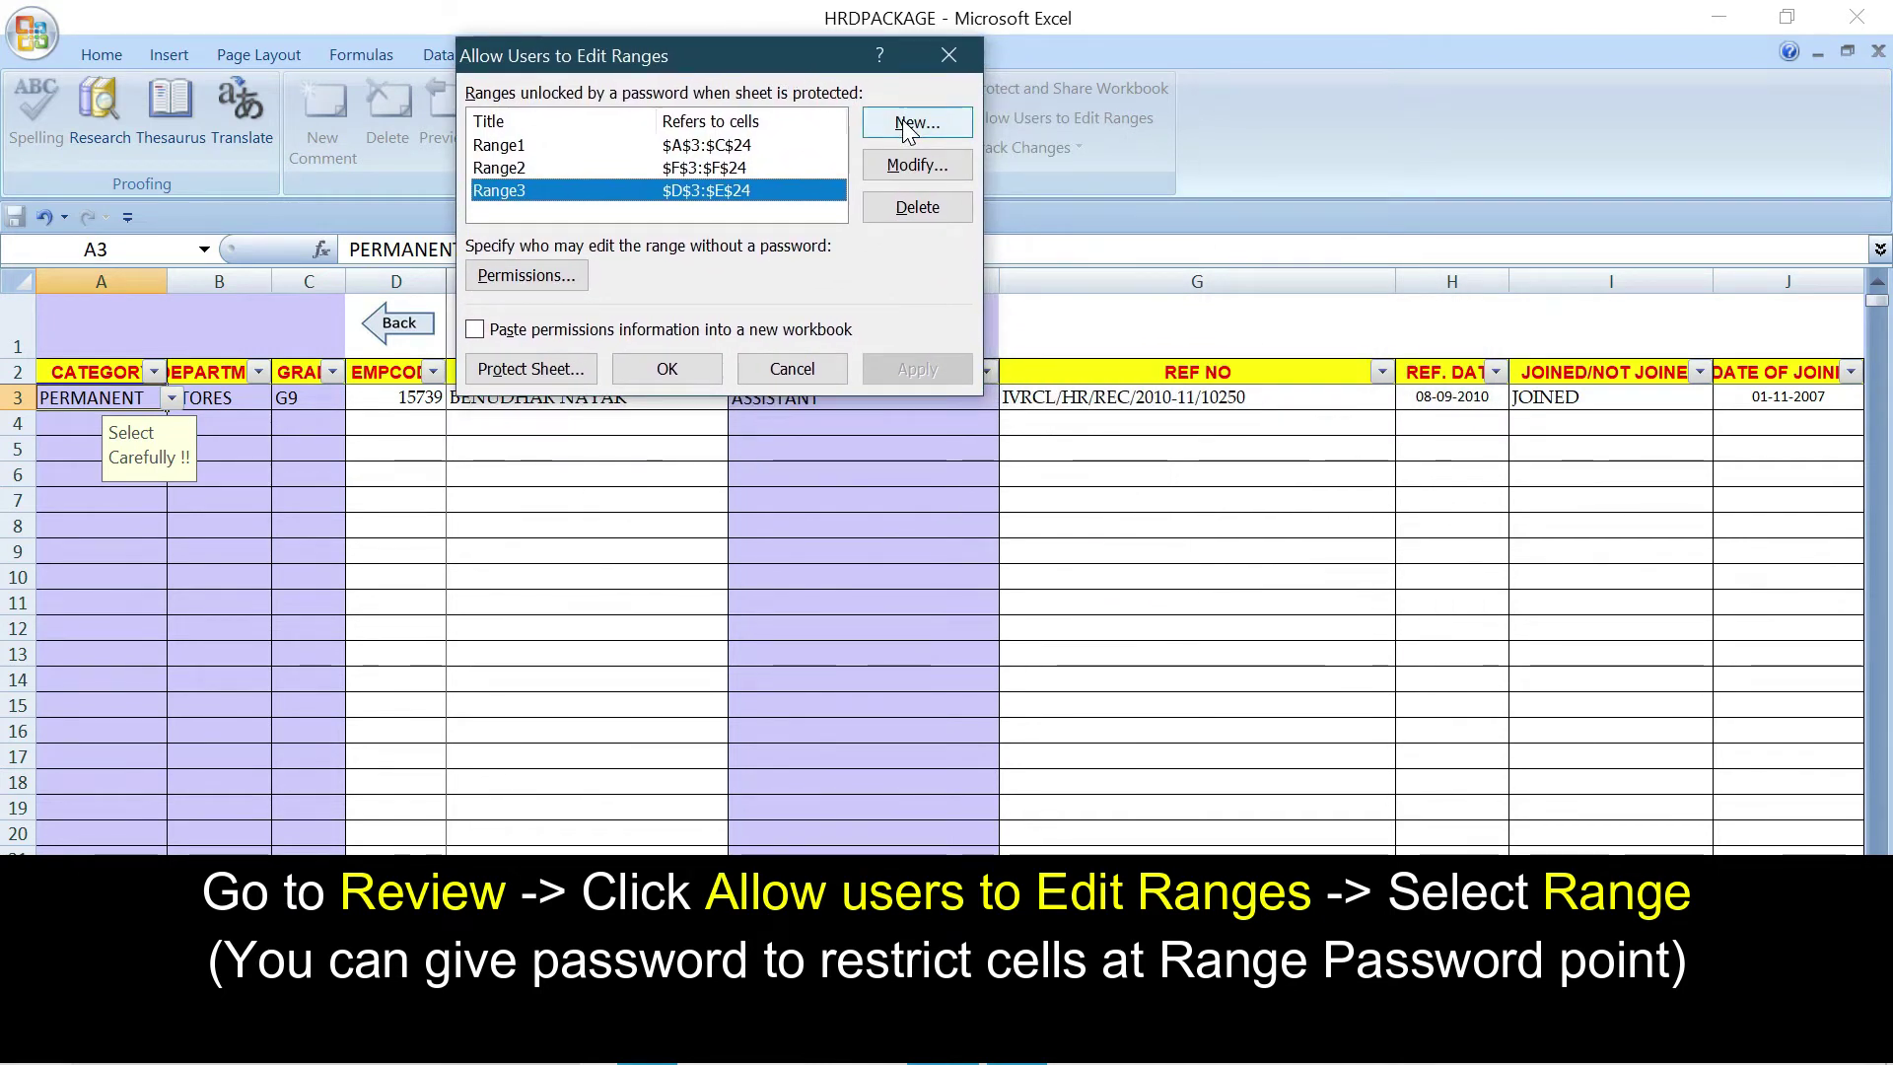
click(935, 211)
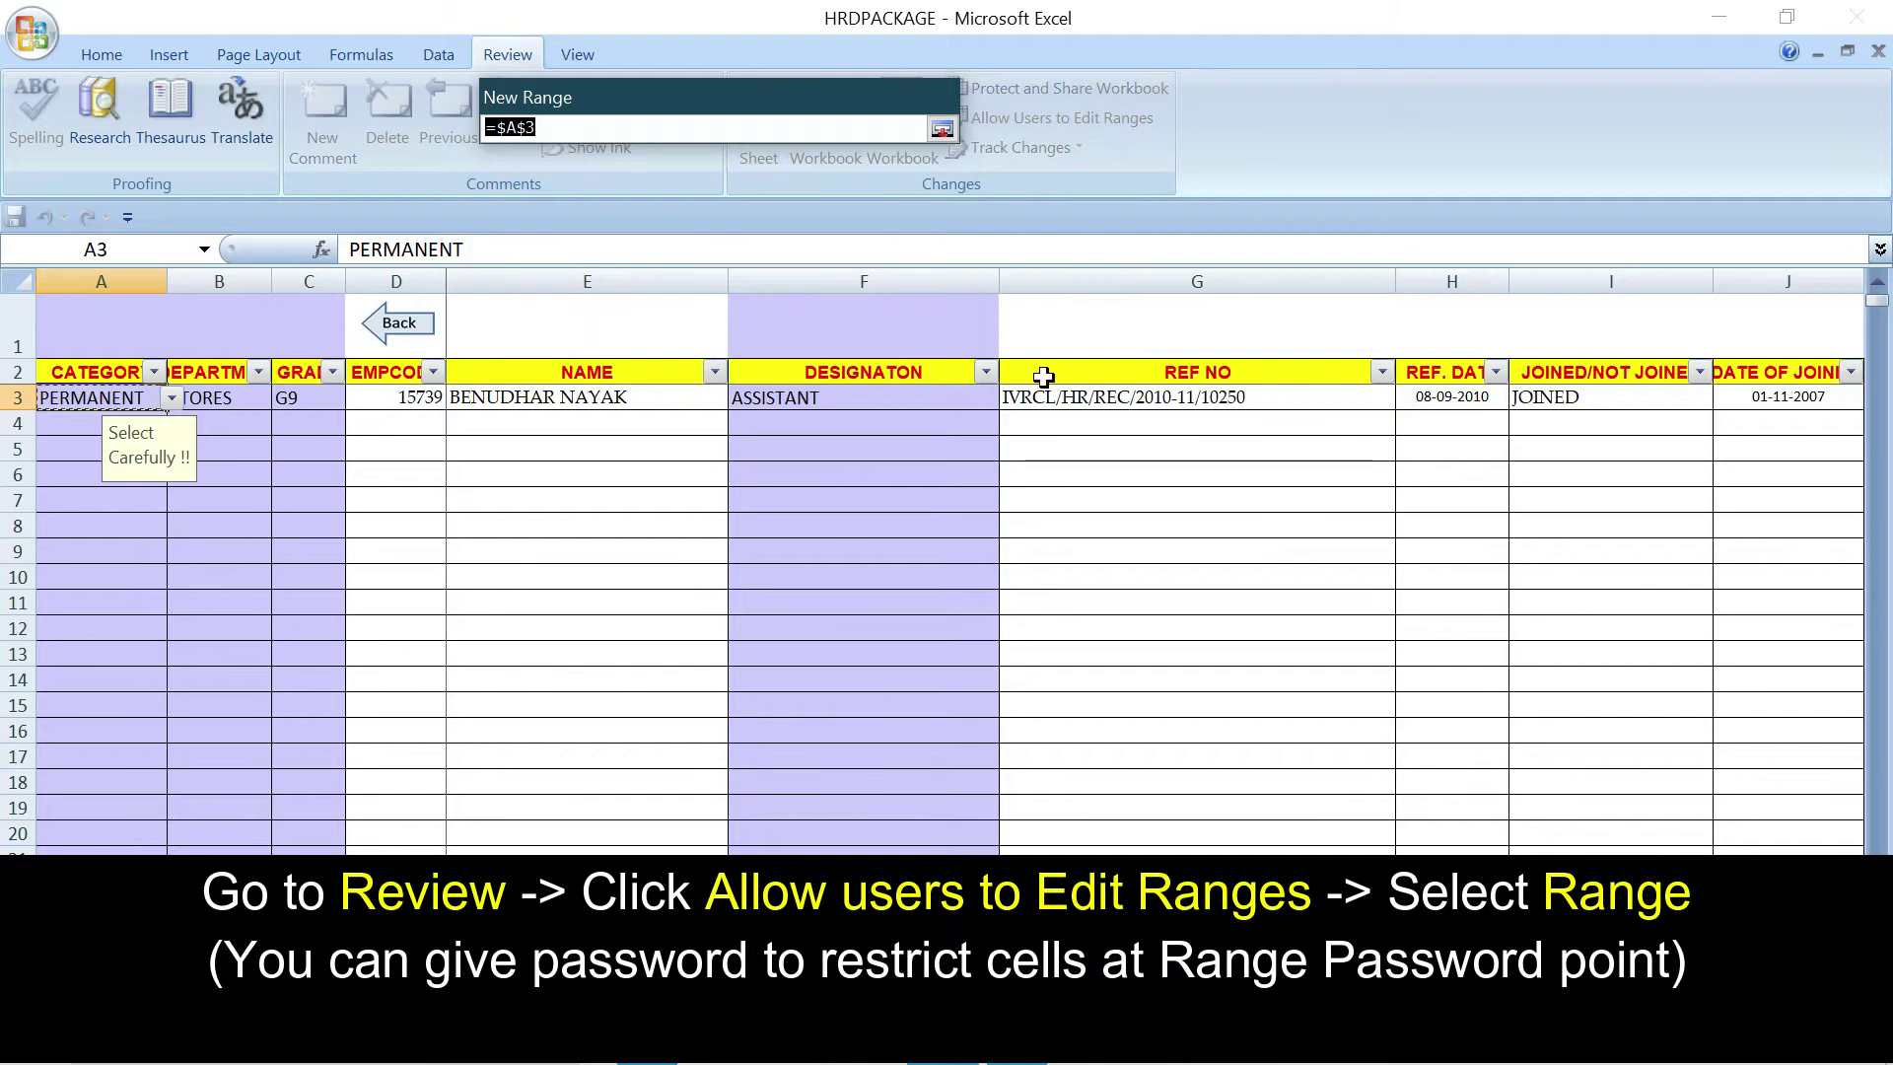
mouse_move(1102, 399)
mouse_down()
mouse_move(1707, 719)
mouse_move(1790, 912)
mouse_up()
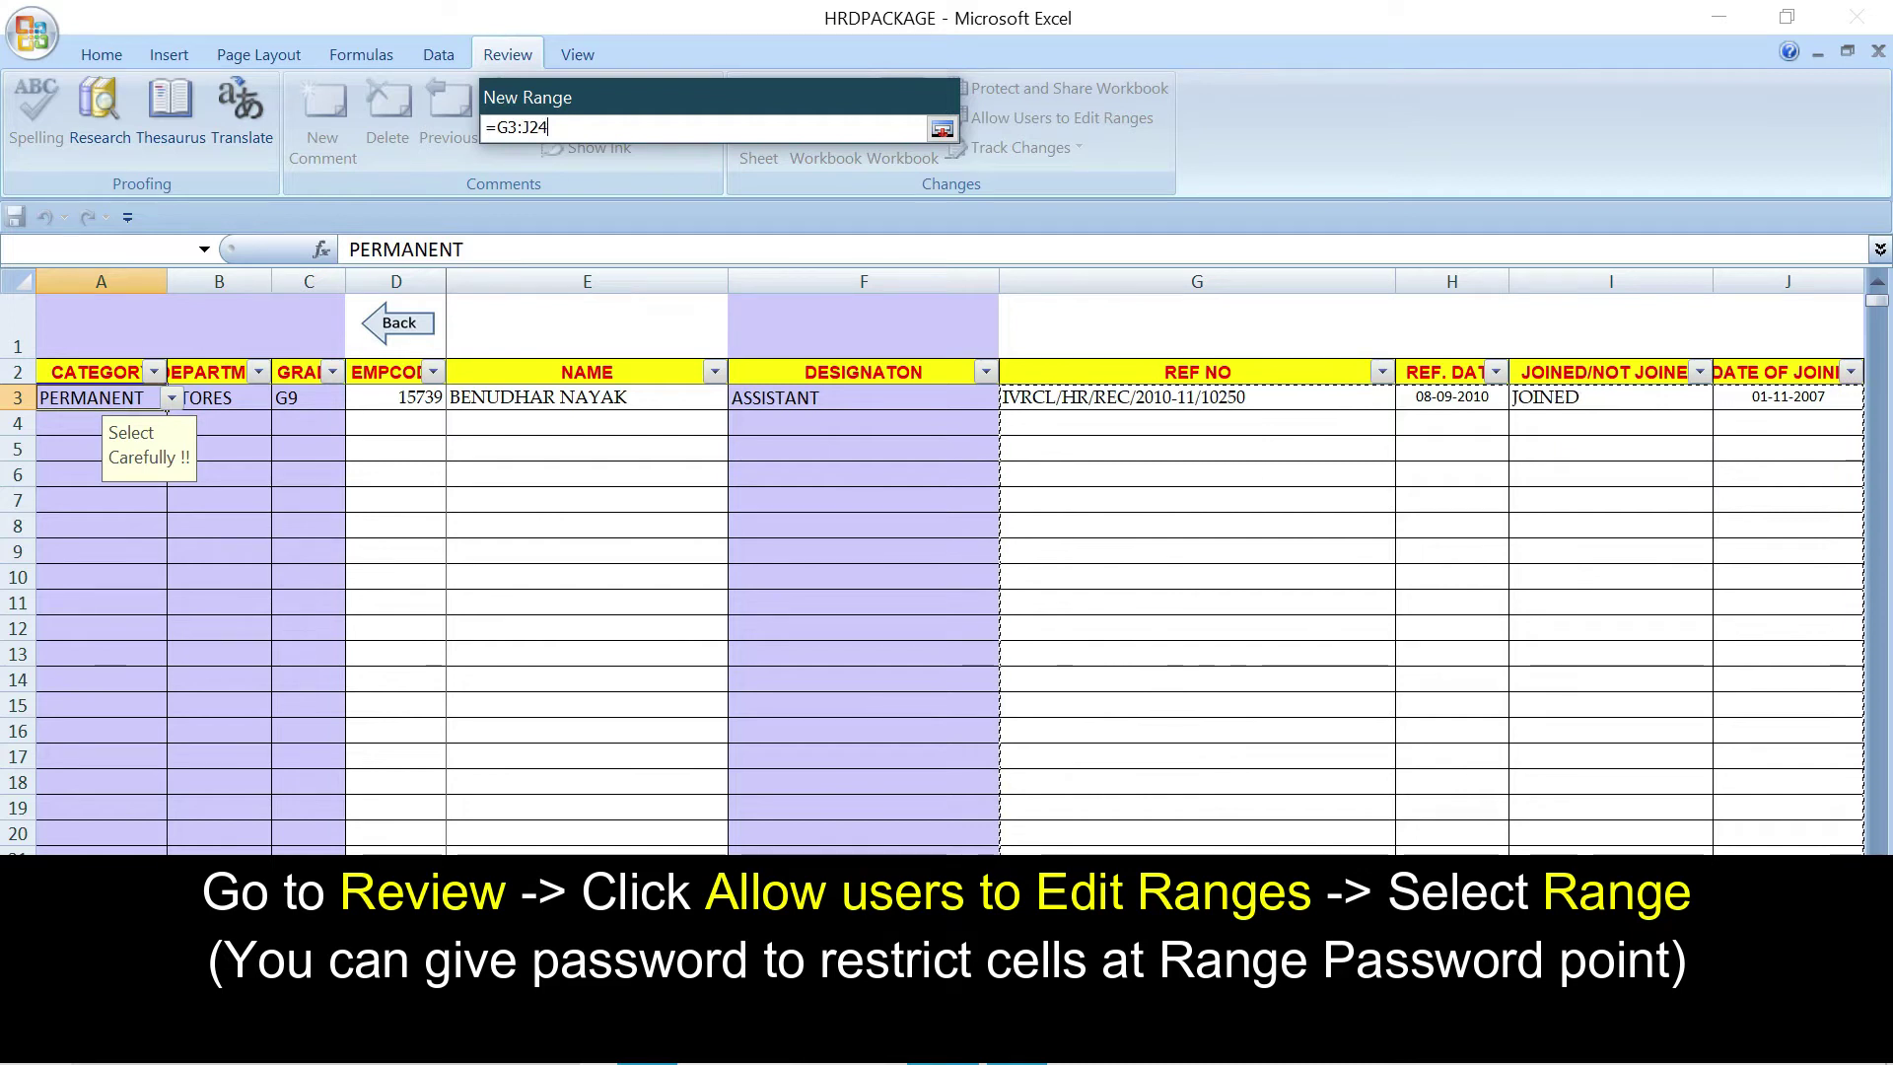
click(942, 131)
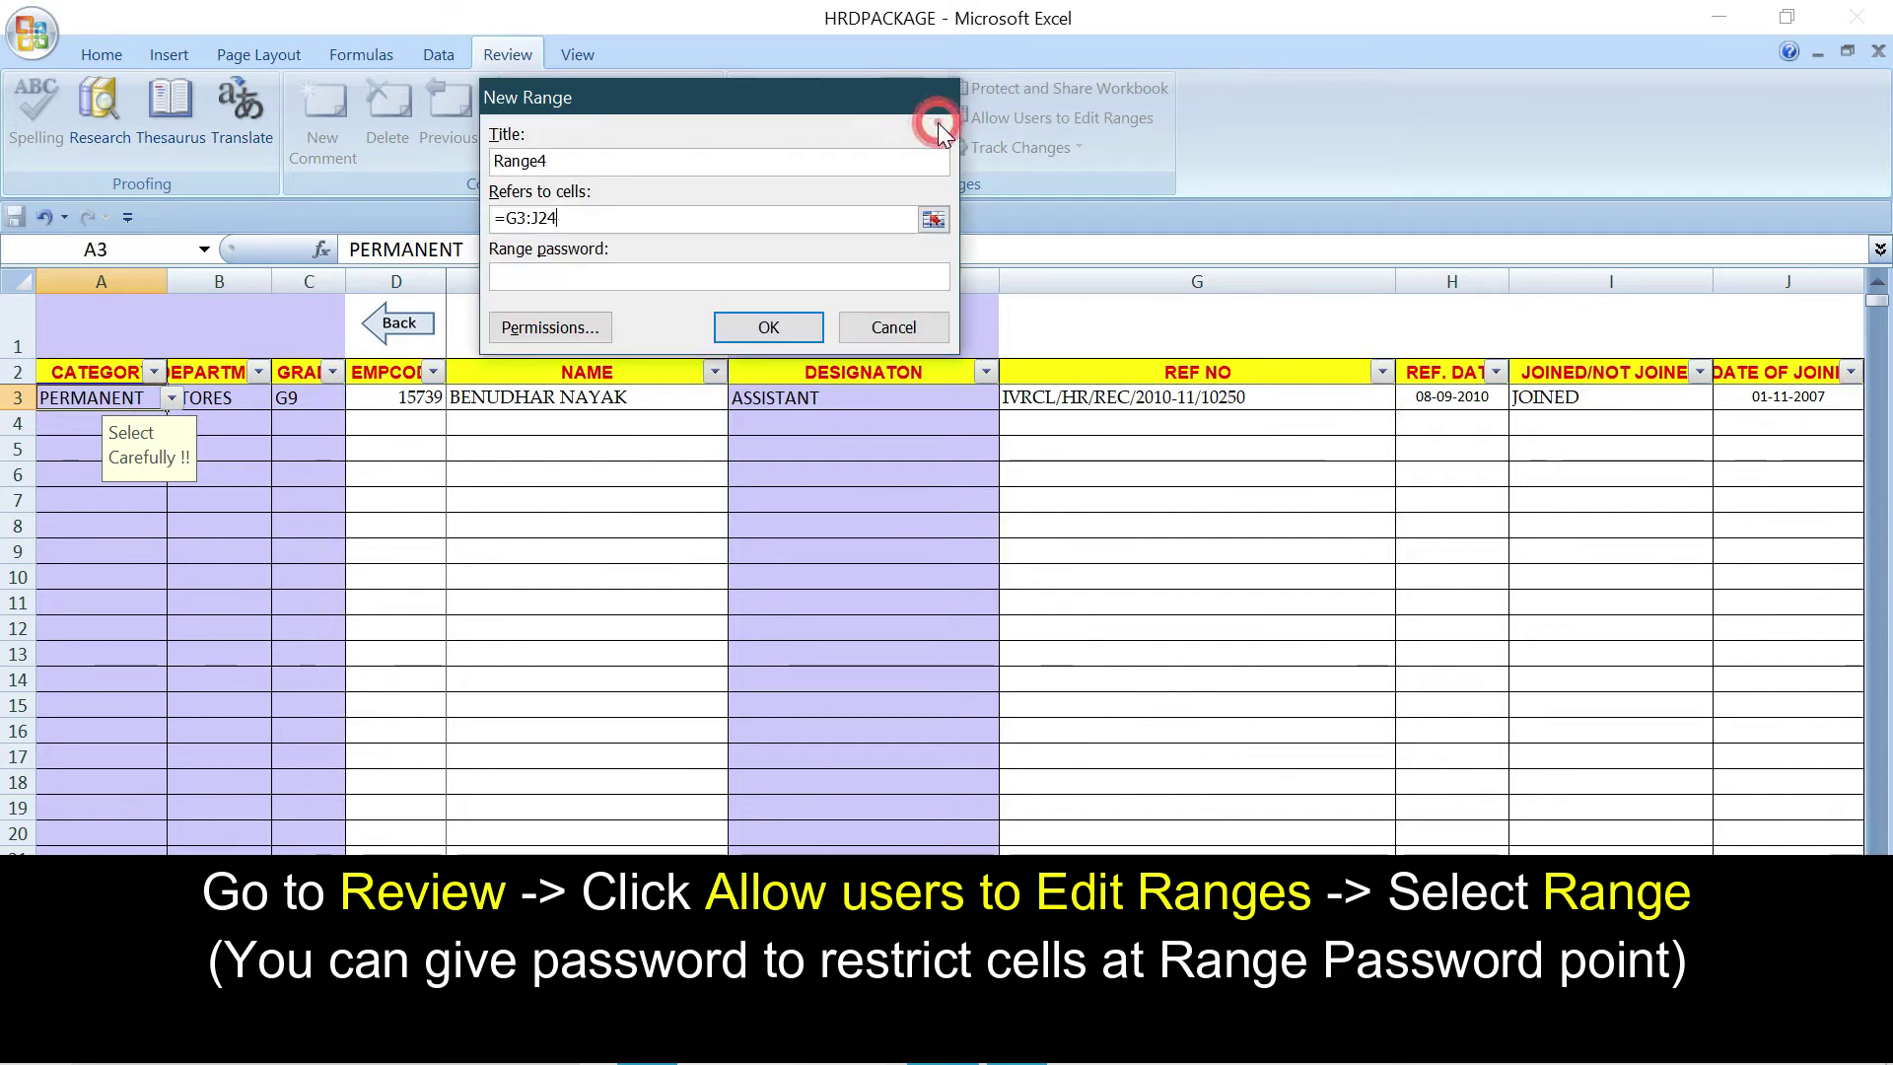
click(805, 328)
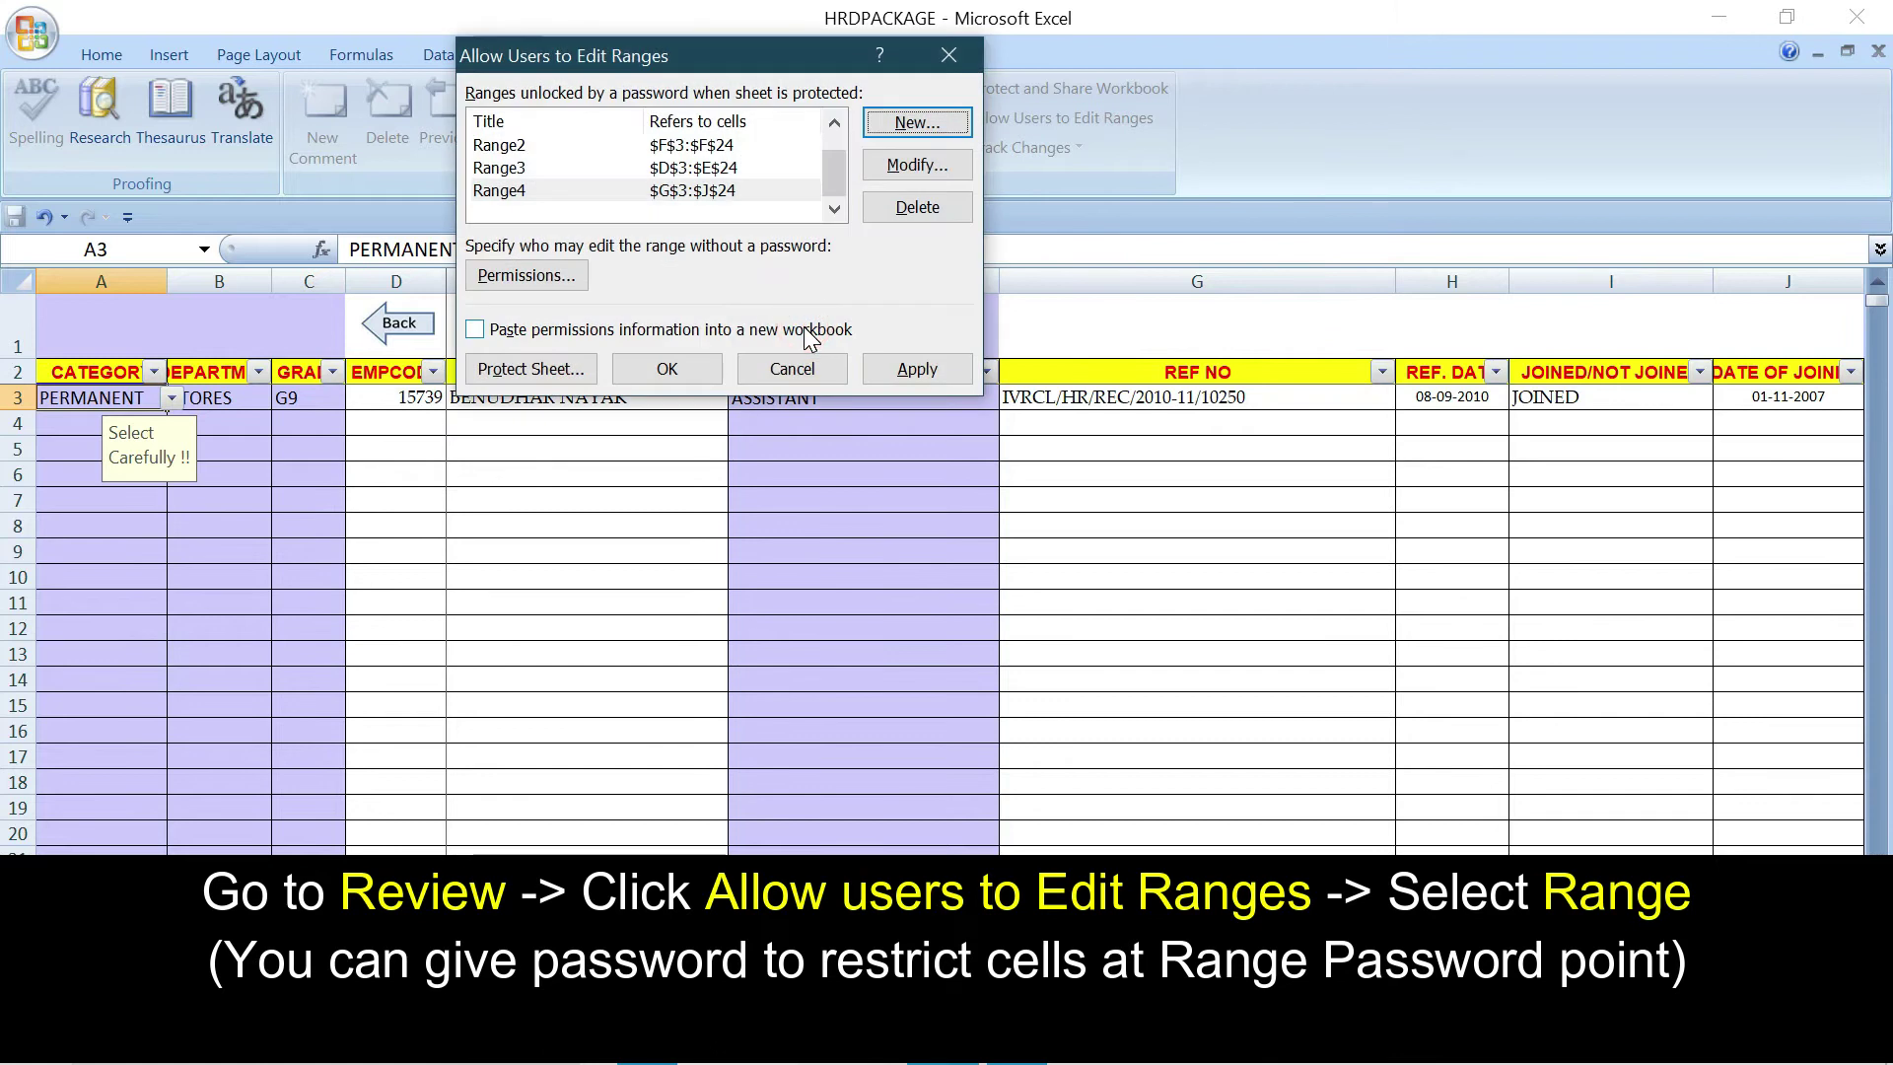
click(884, 366)
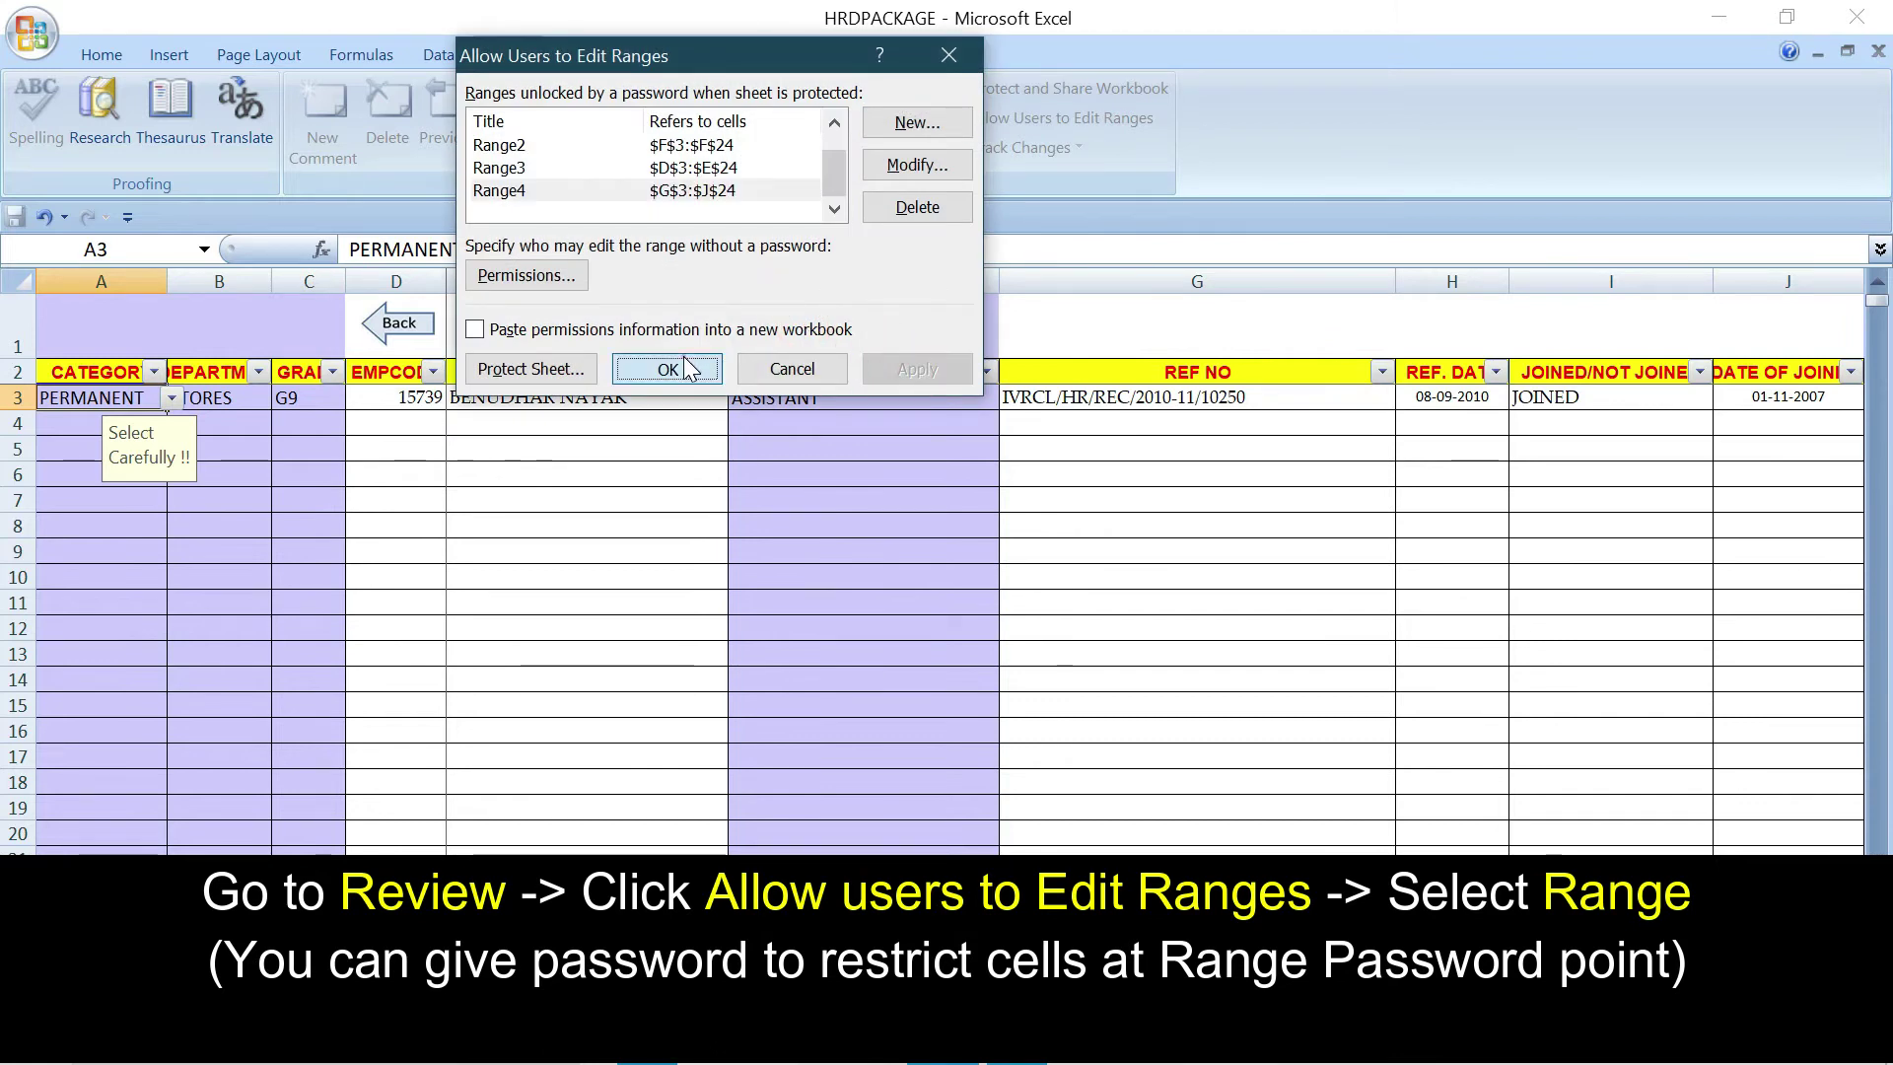
click(667, 368)
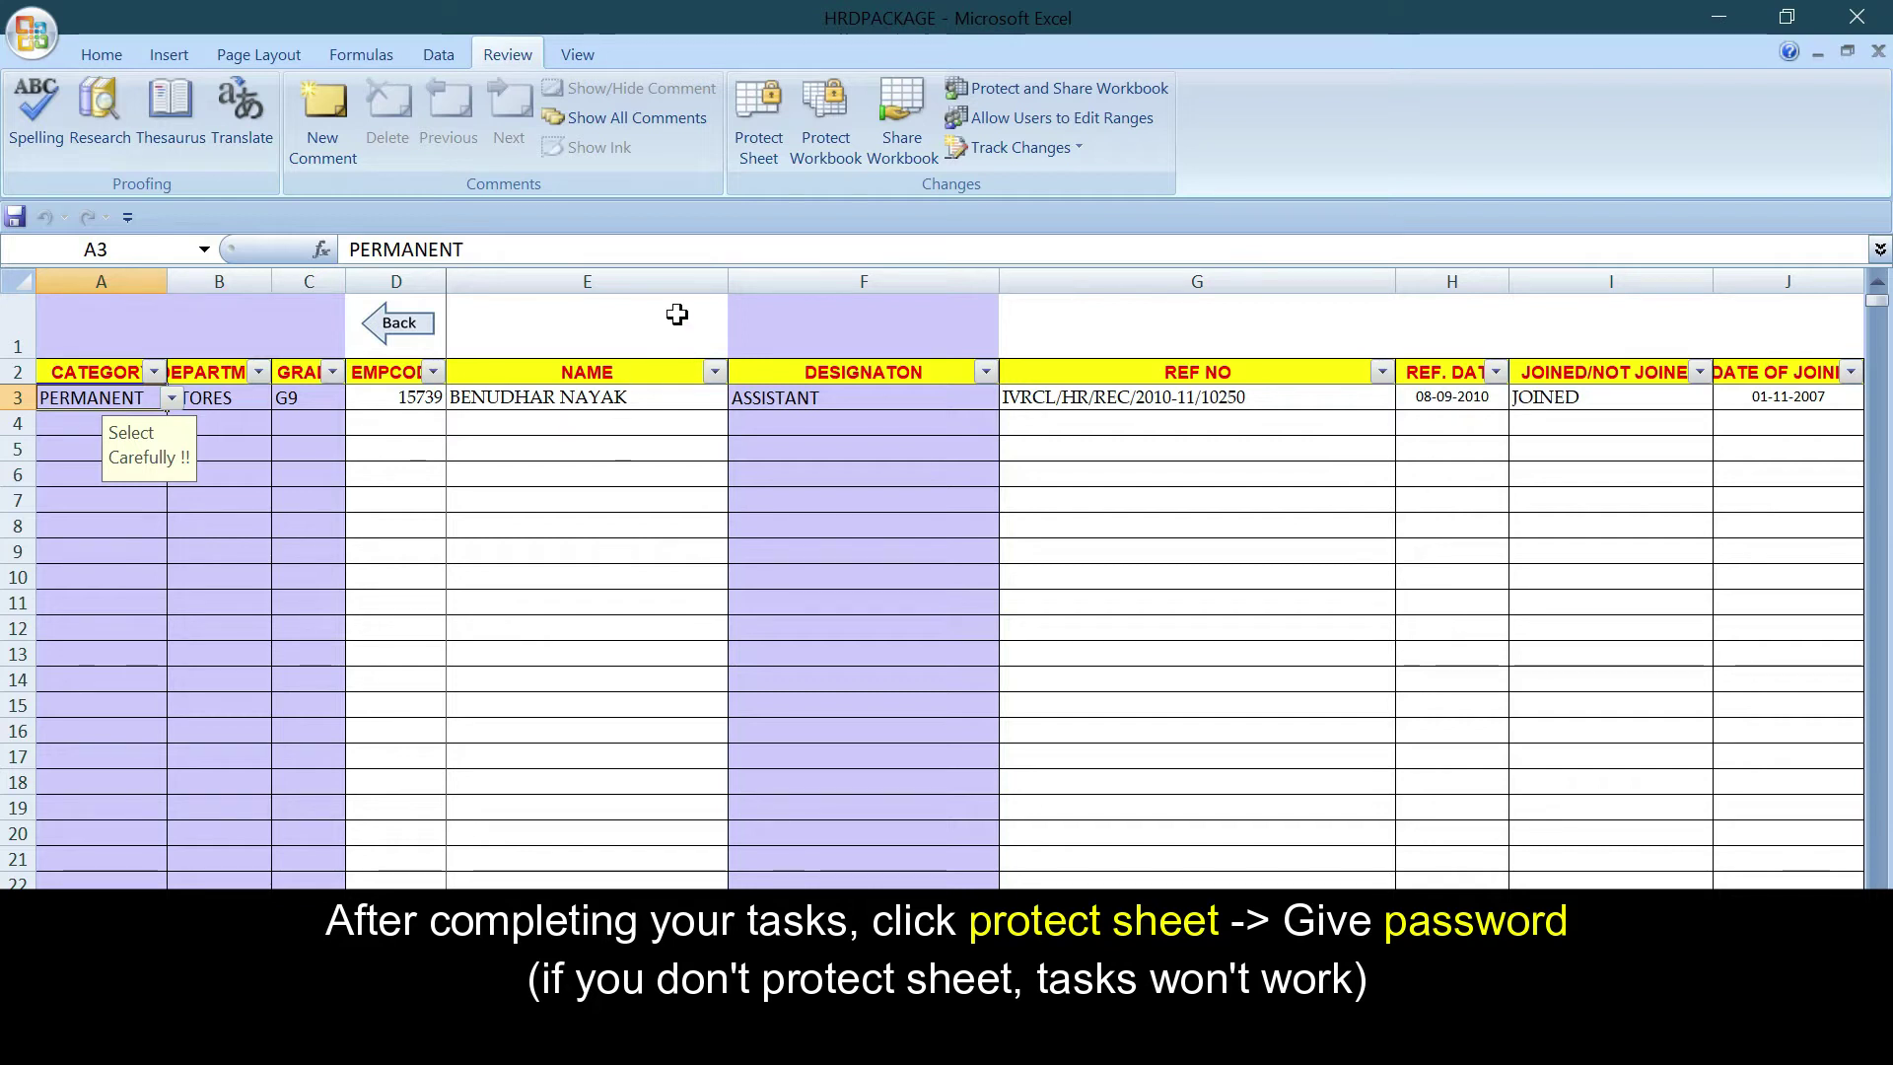
- Protect the sheet with a confirmed password, keeping cell selection, AutoFilter and PivotTable use allowed
click(771, 114)
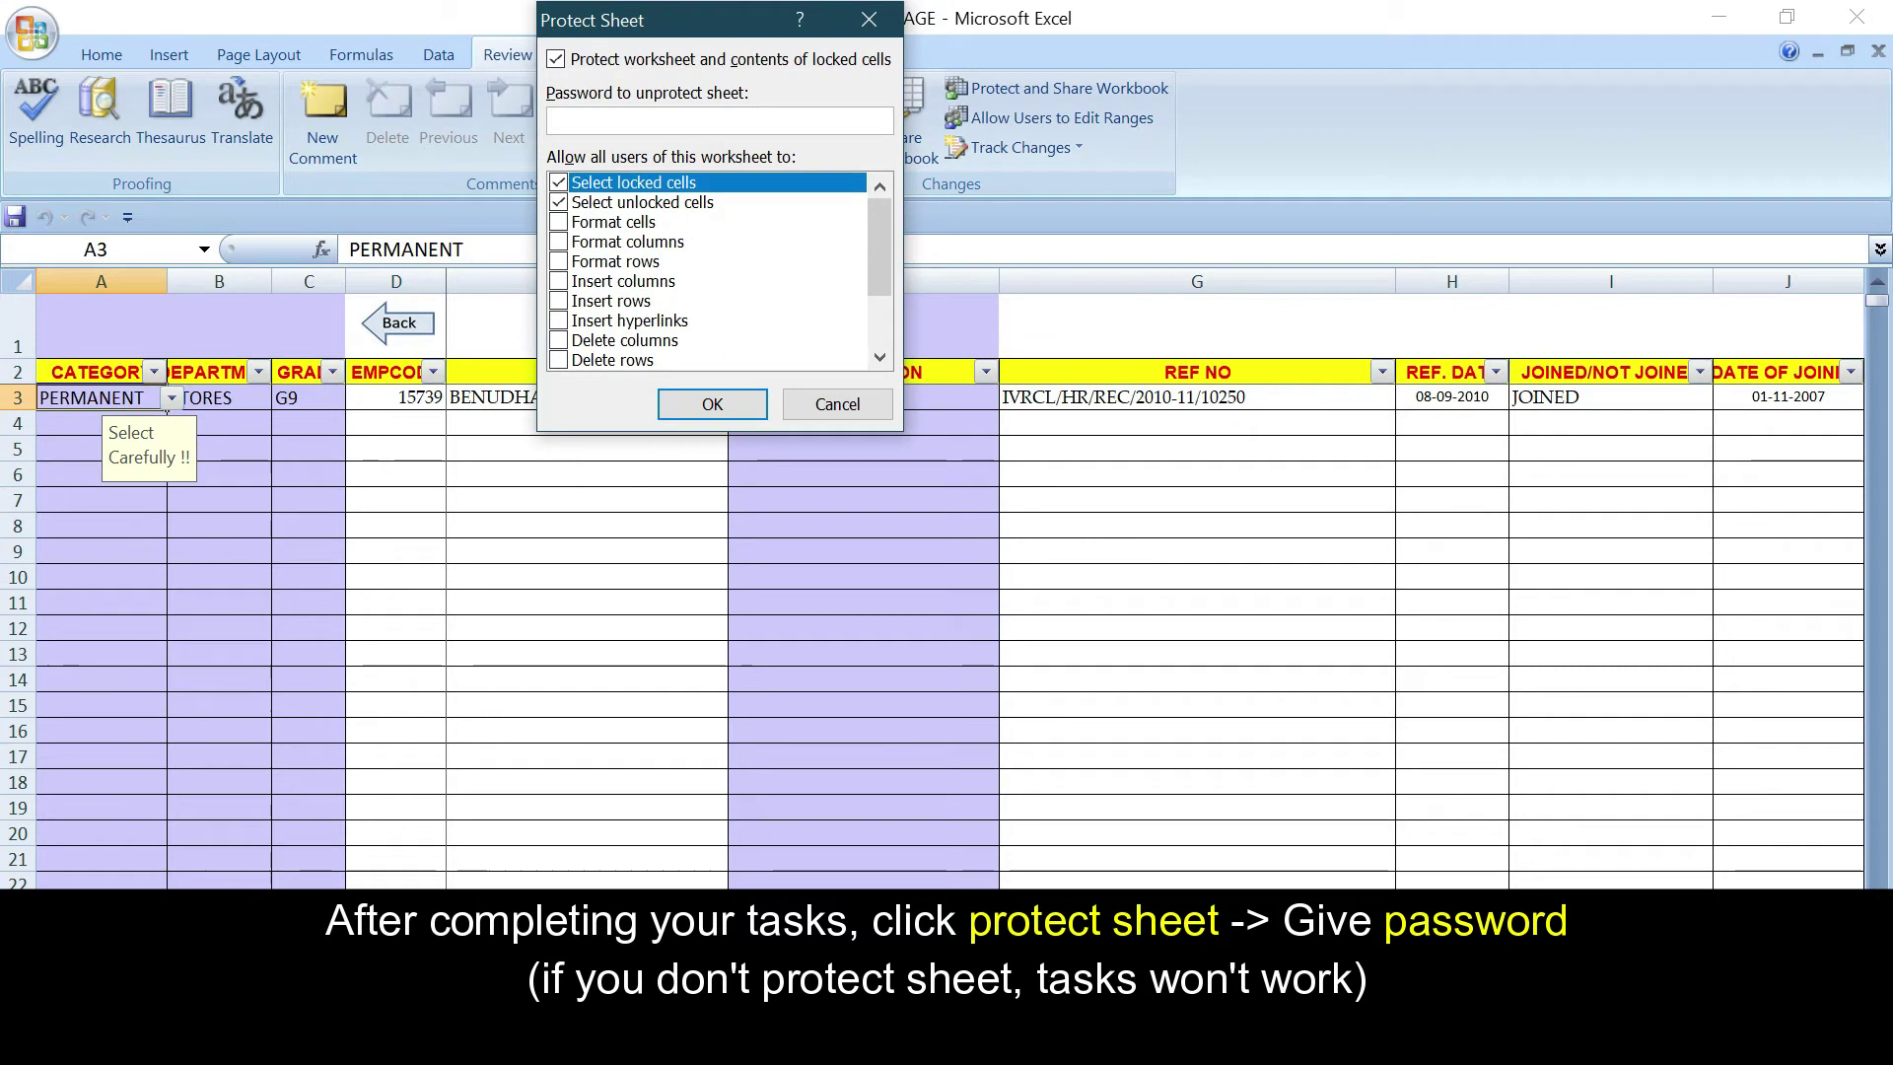
click(769, 113)
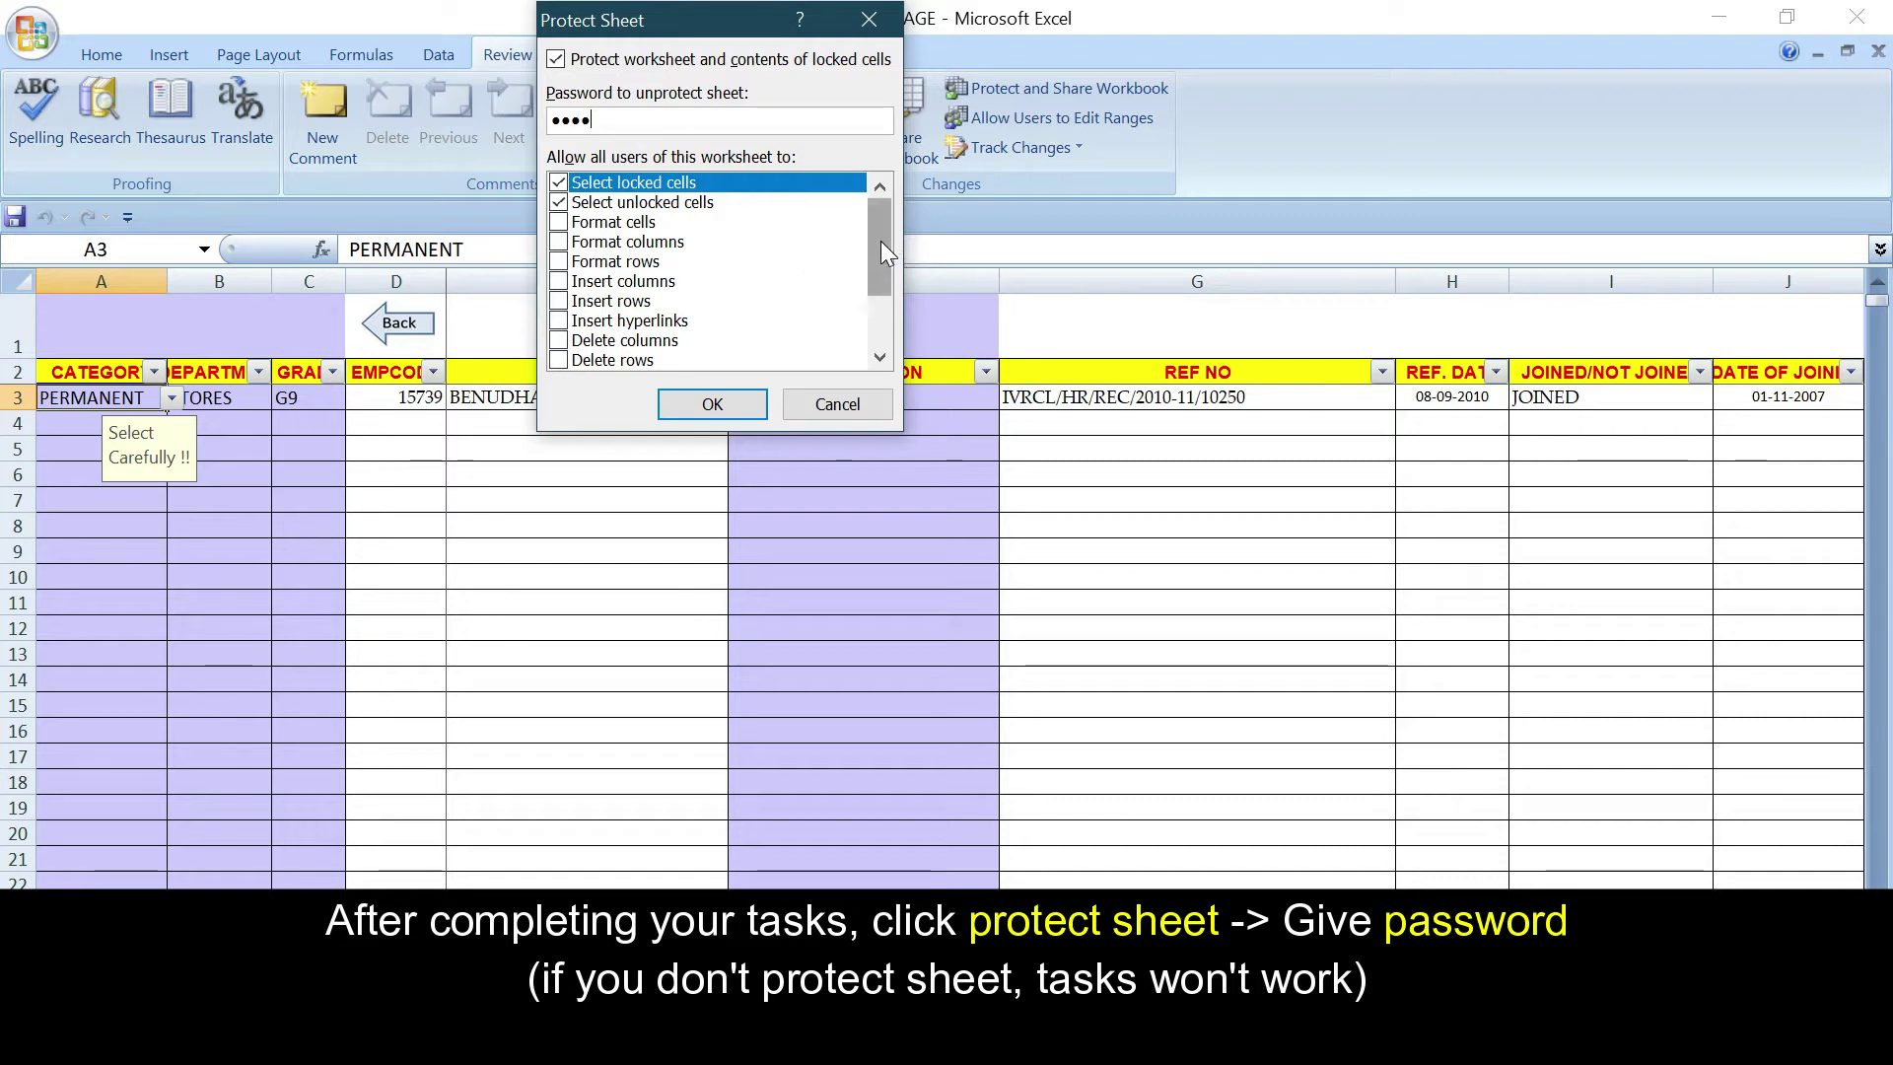
drag(879, 241, 882, 294)
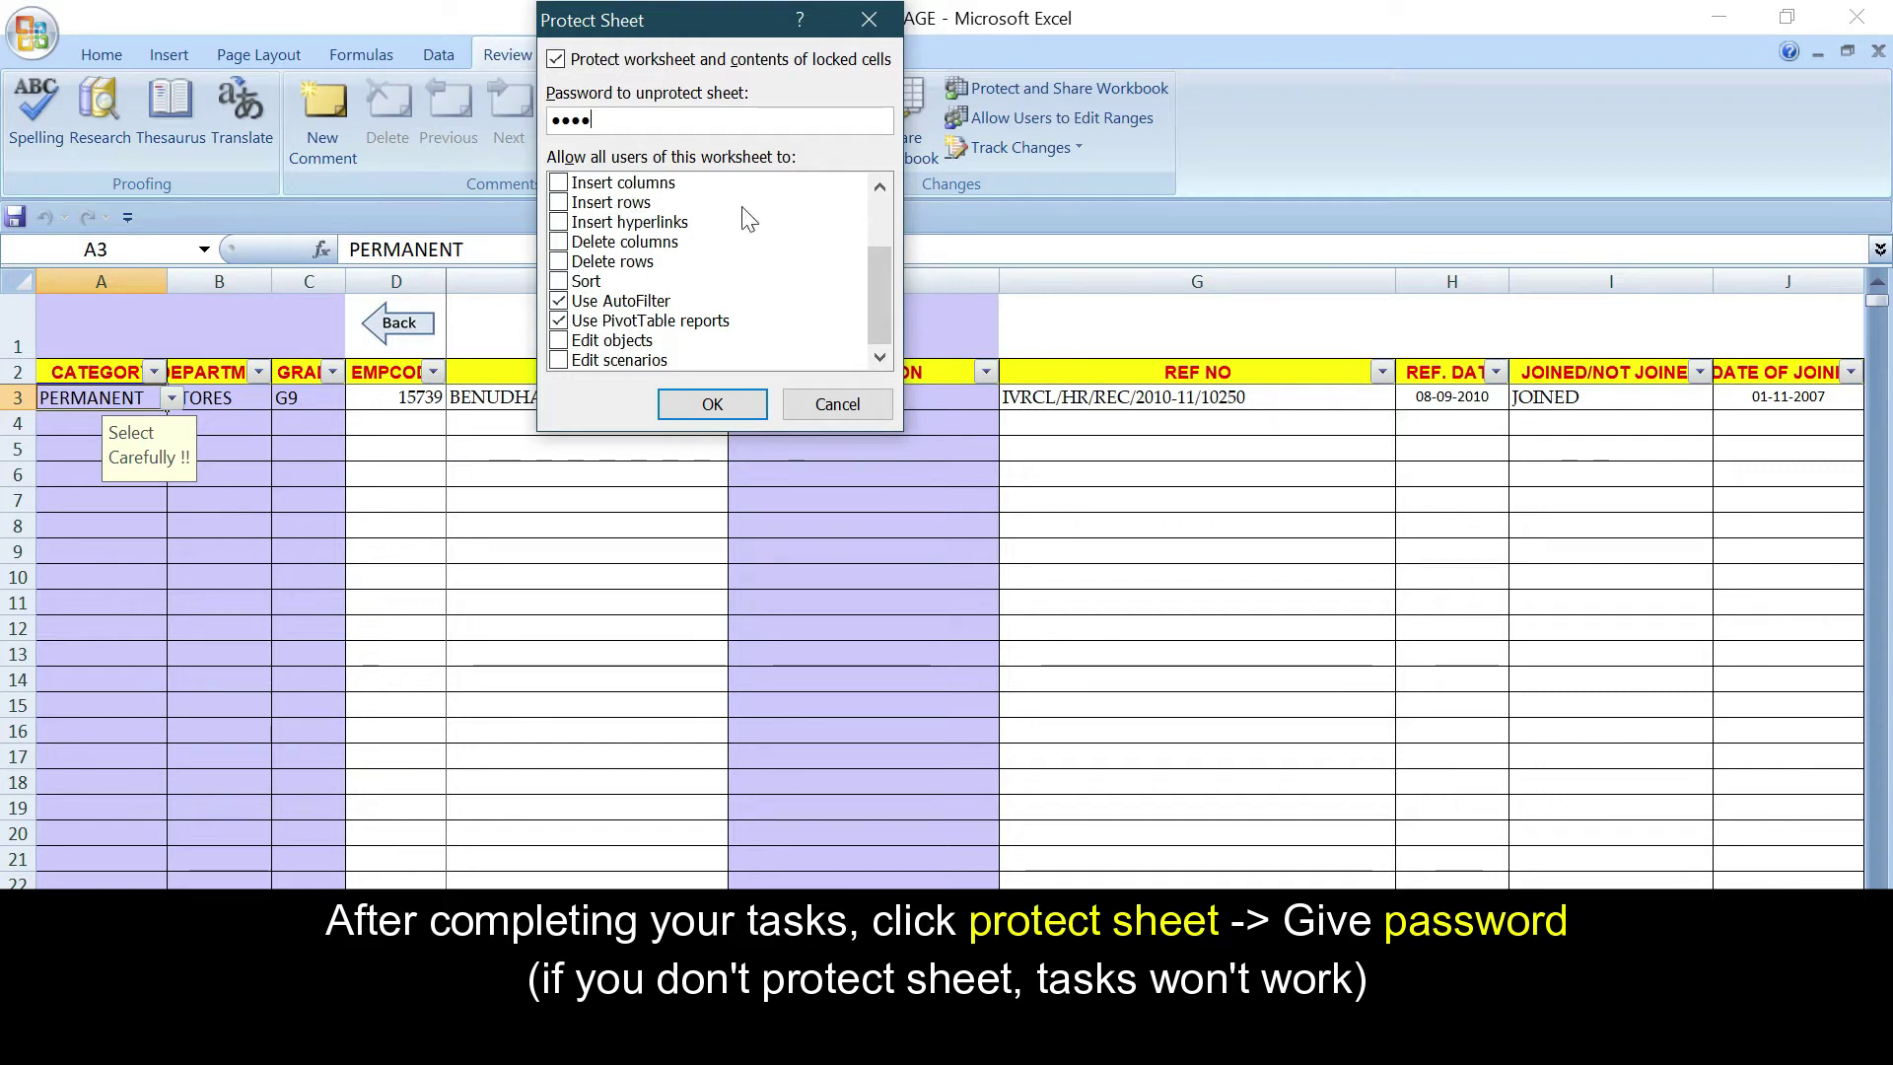
drag(879, 266, 879, 207)
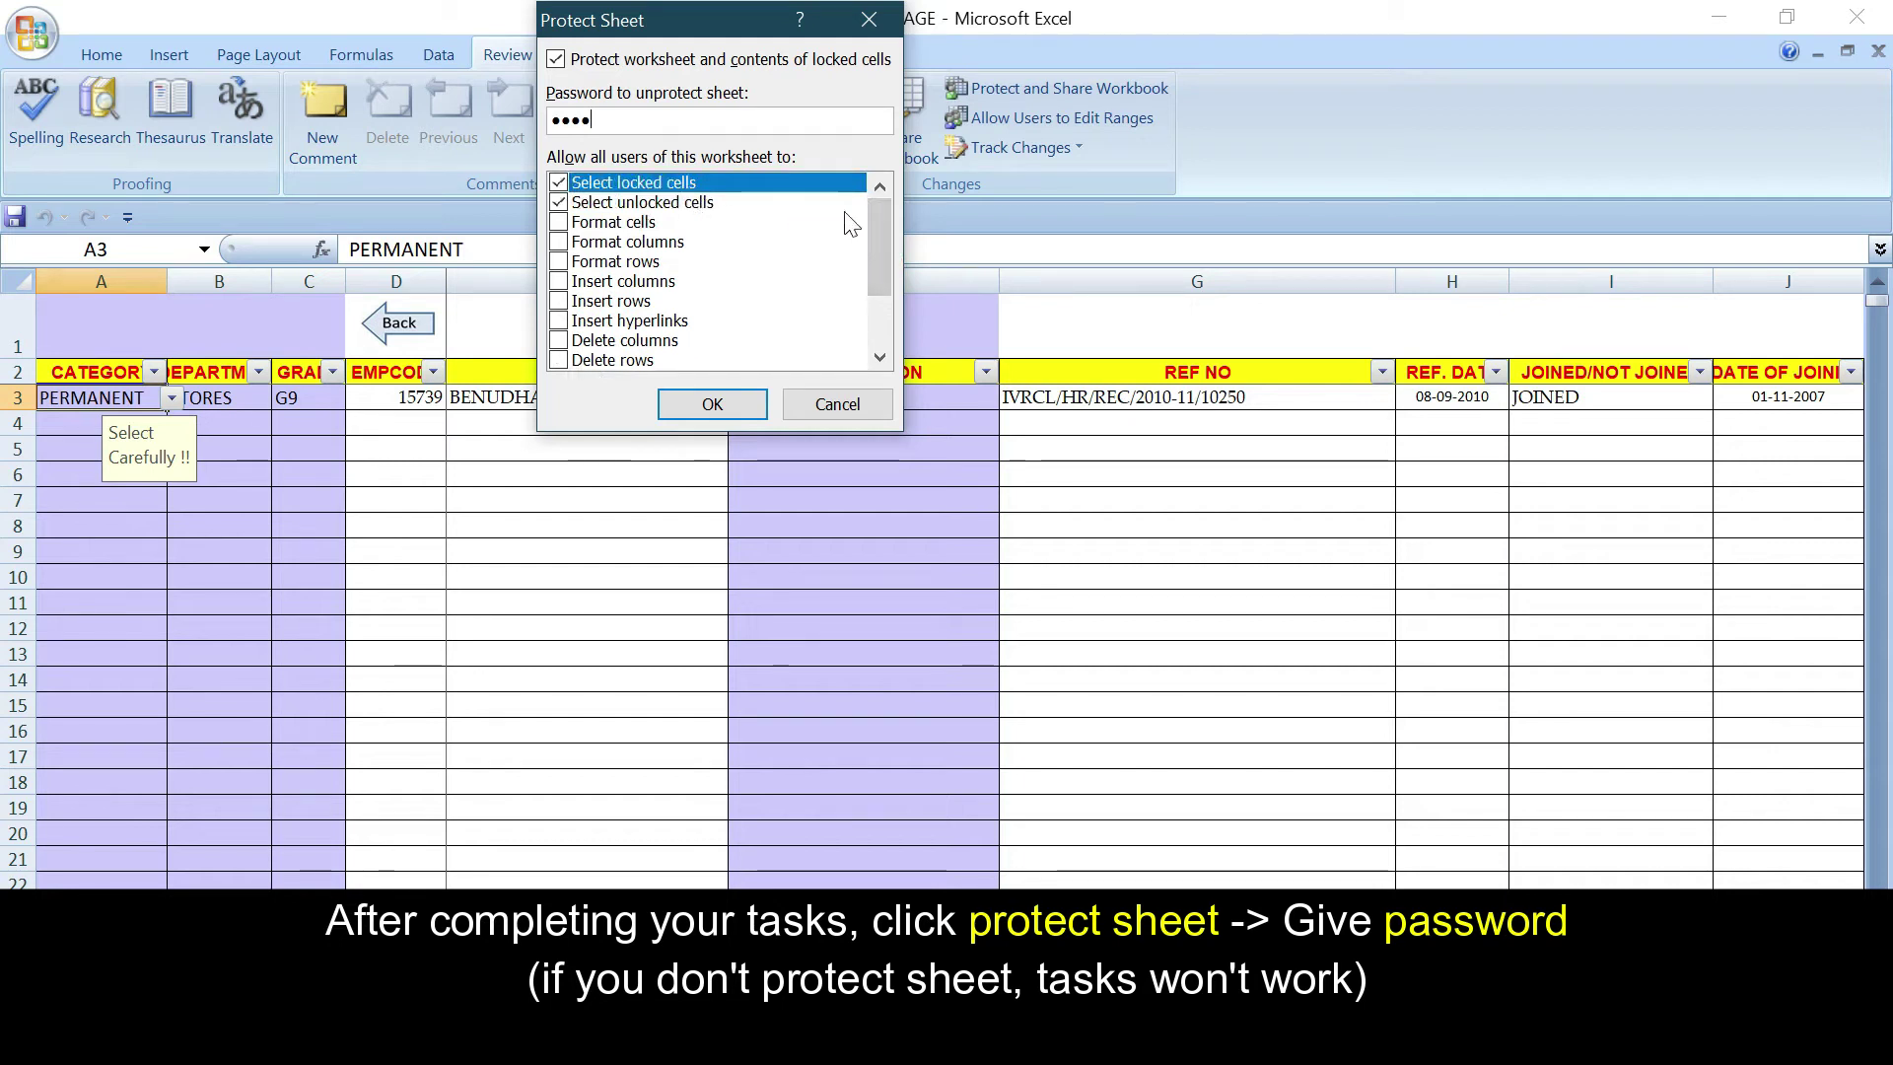
drag(874, 211, 872, 284)
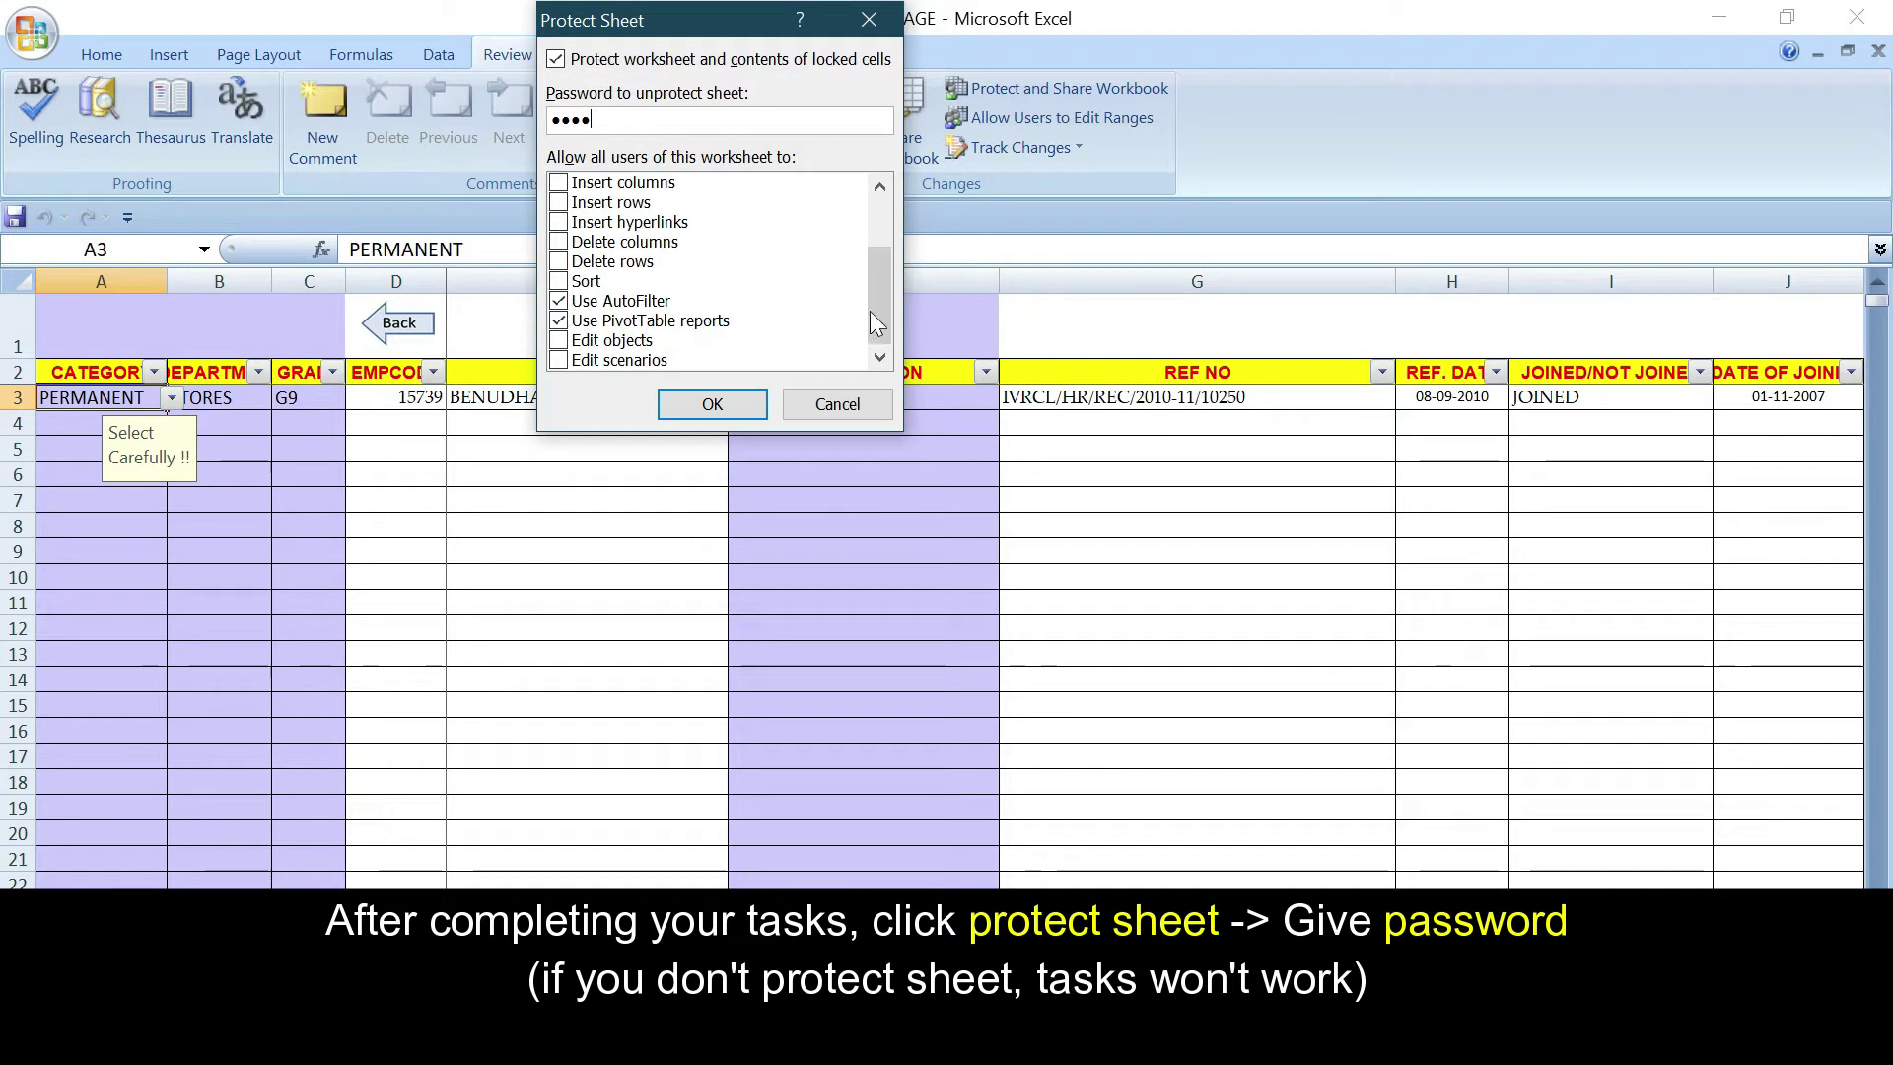
drag(870, 311, 877, 269)
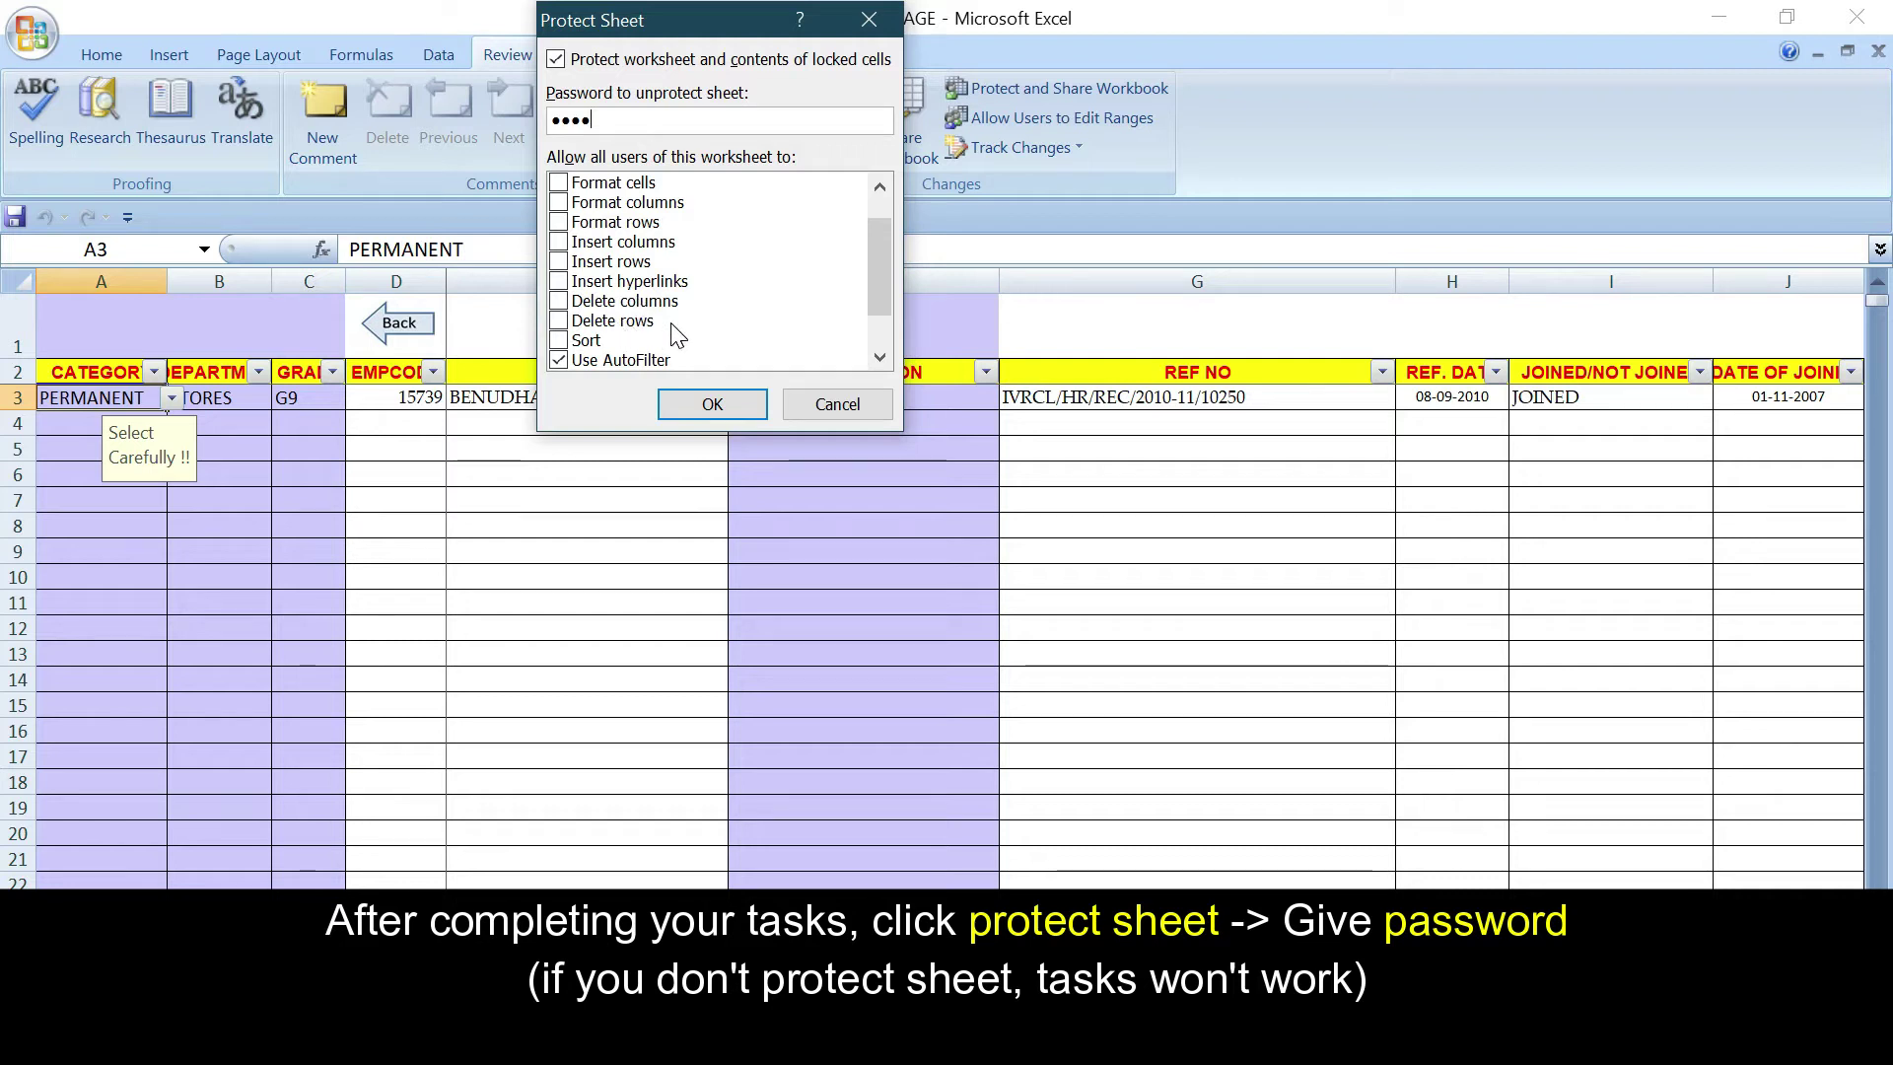
click(704, 406)
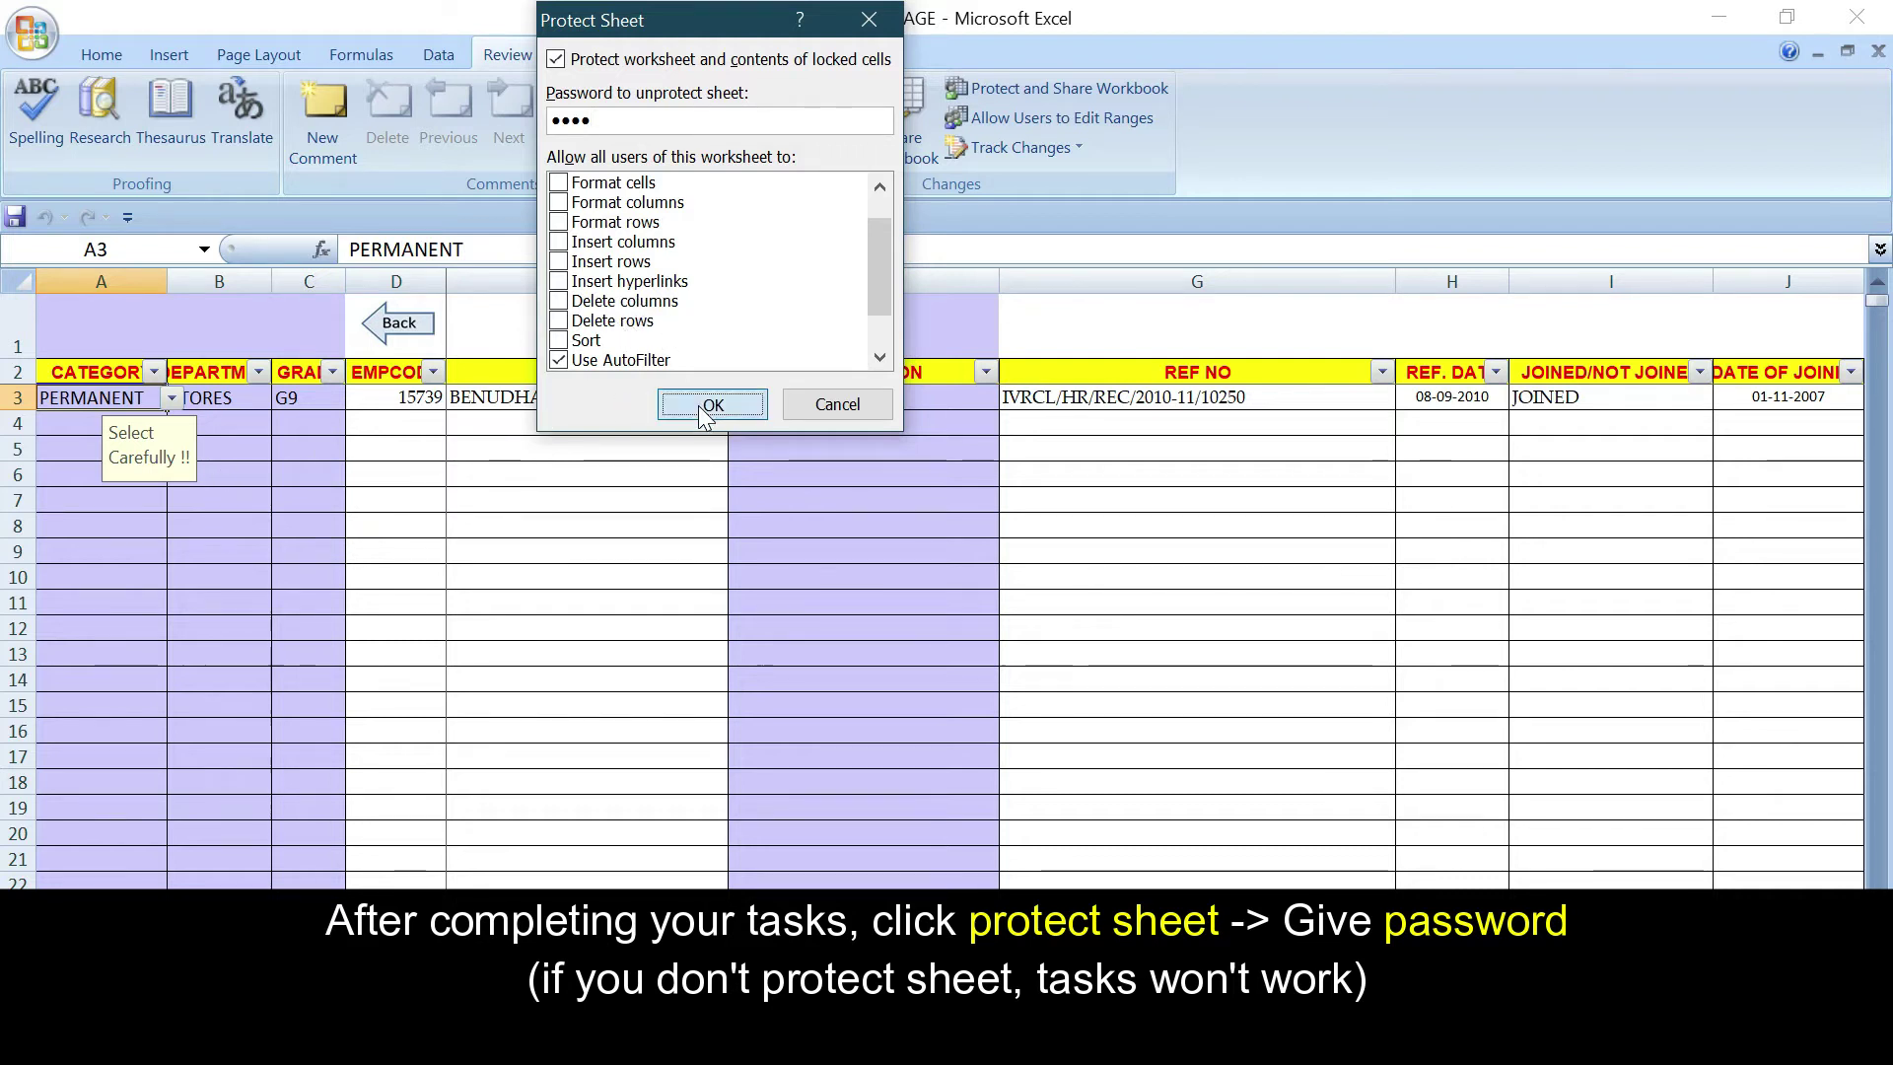
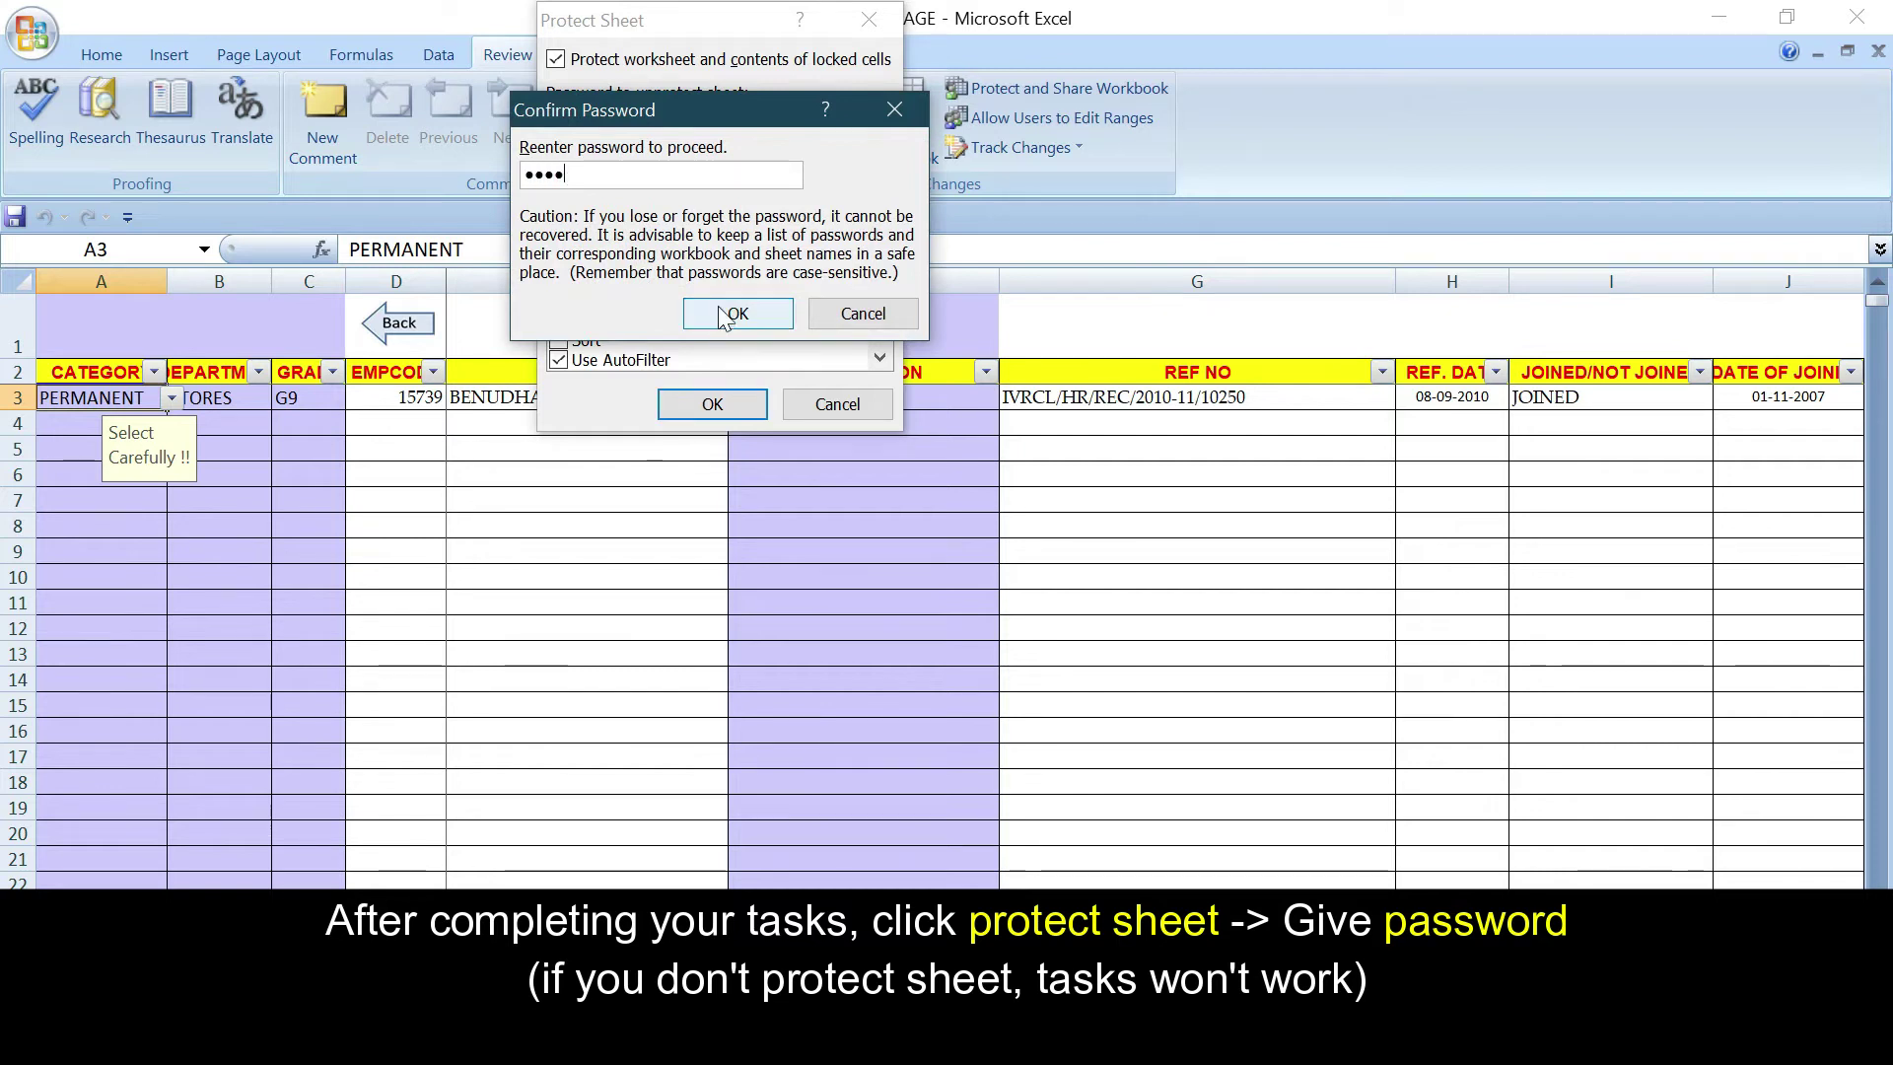
click(771, 311)
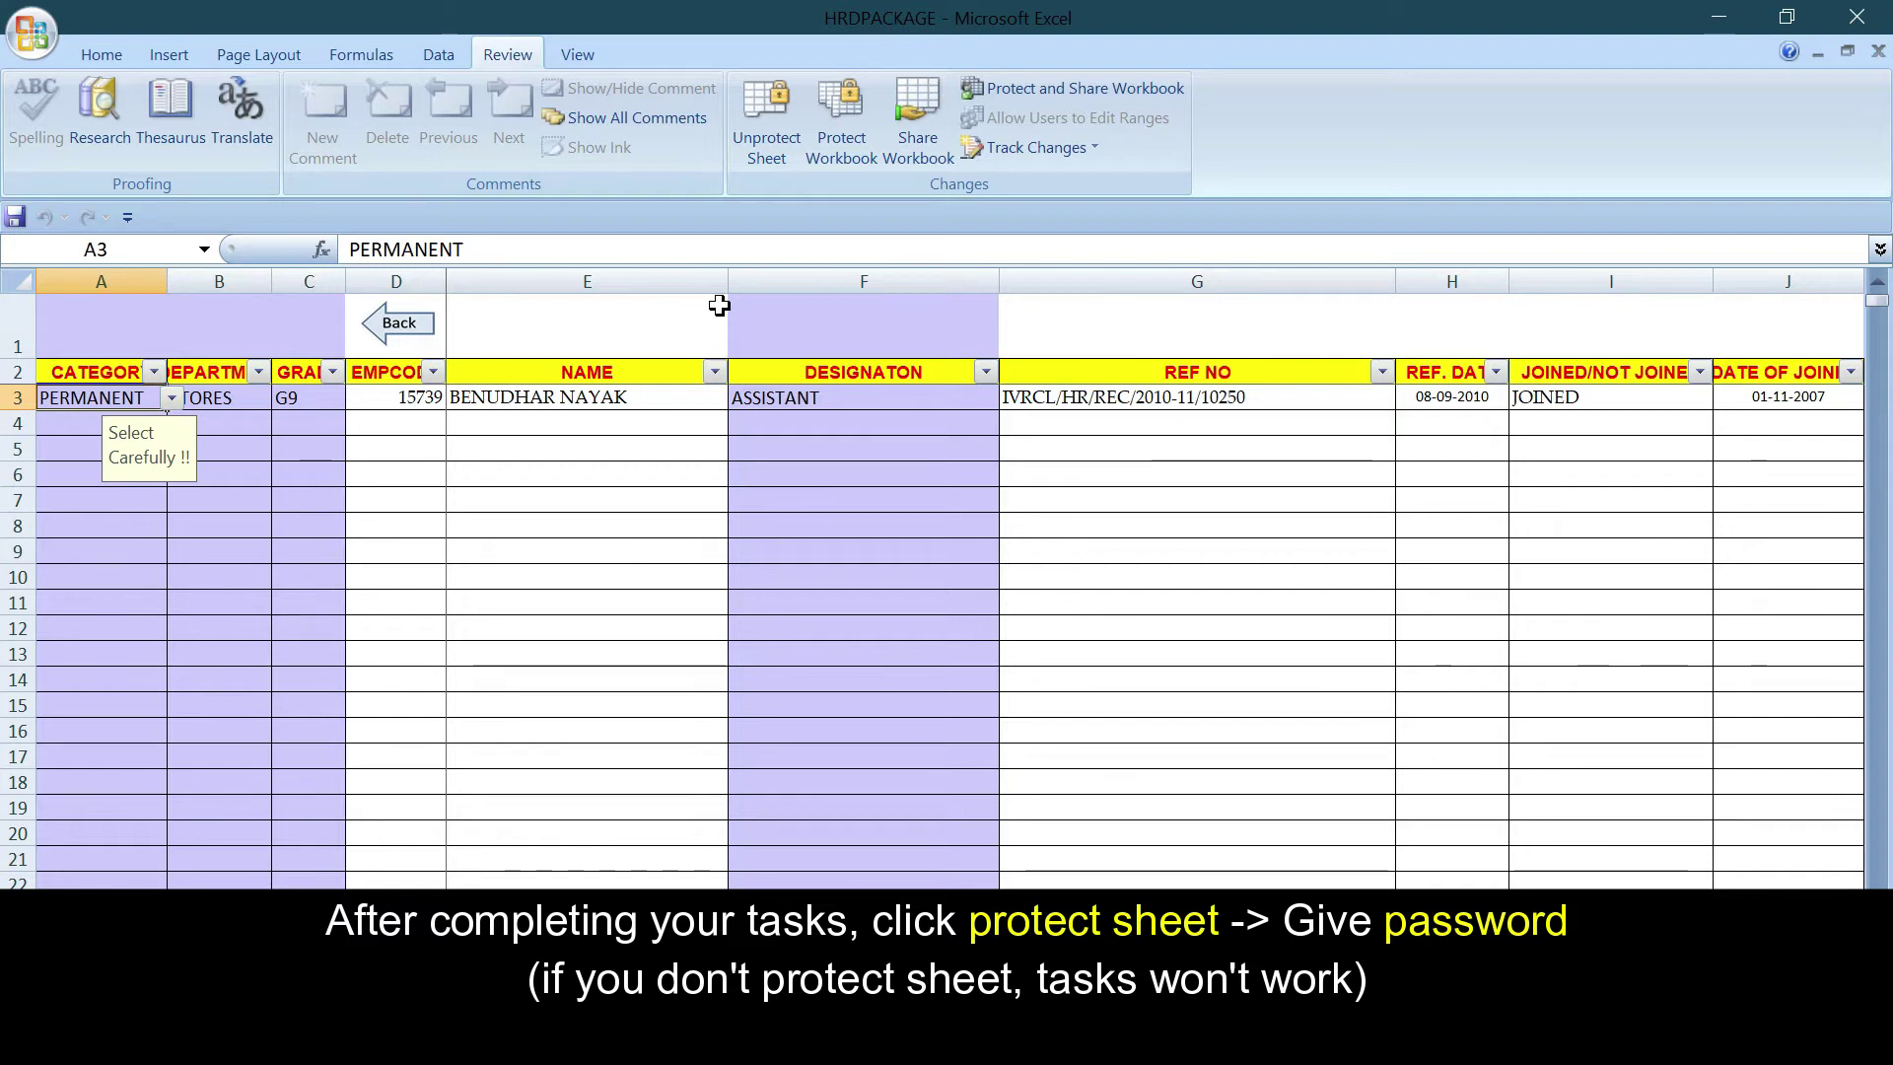
- Pick CONSULTANT, ACCOUNTS and G2 from the dropdown lists in A4, B4 and C4
click(74, 427)
click(174, 423)
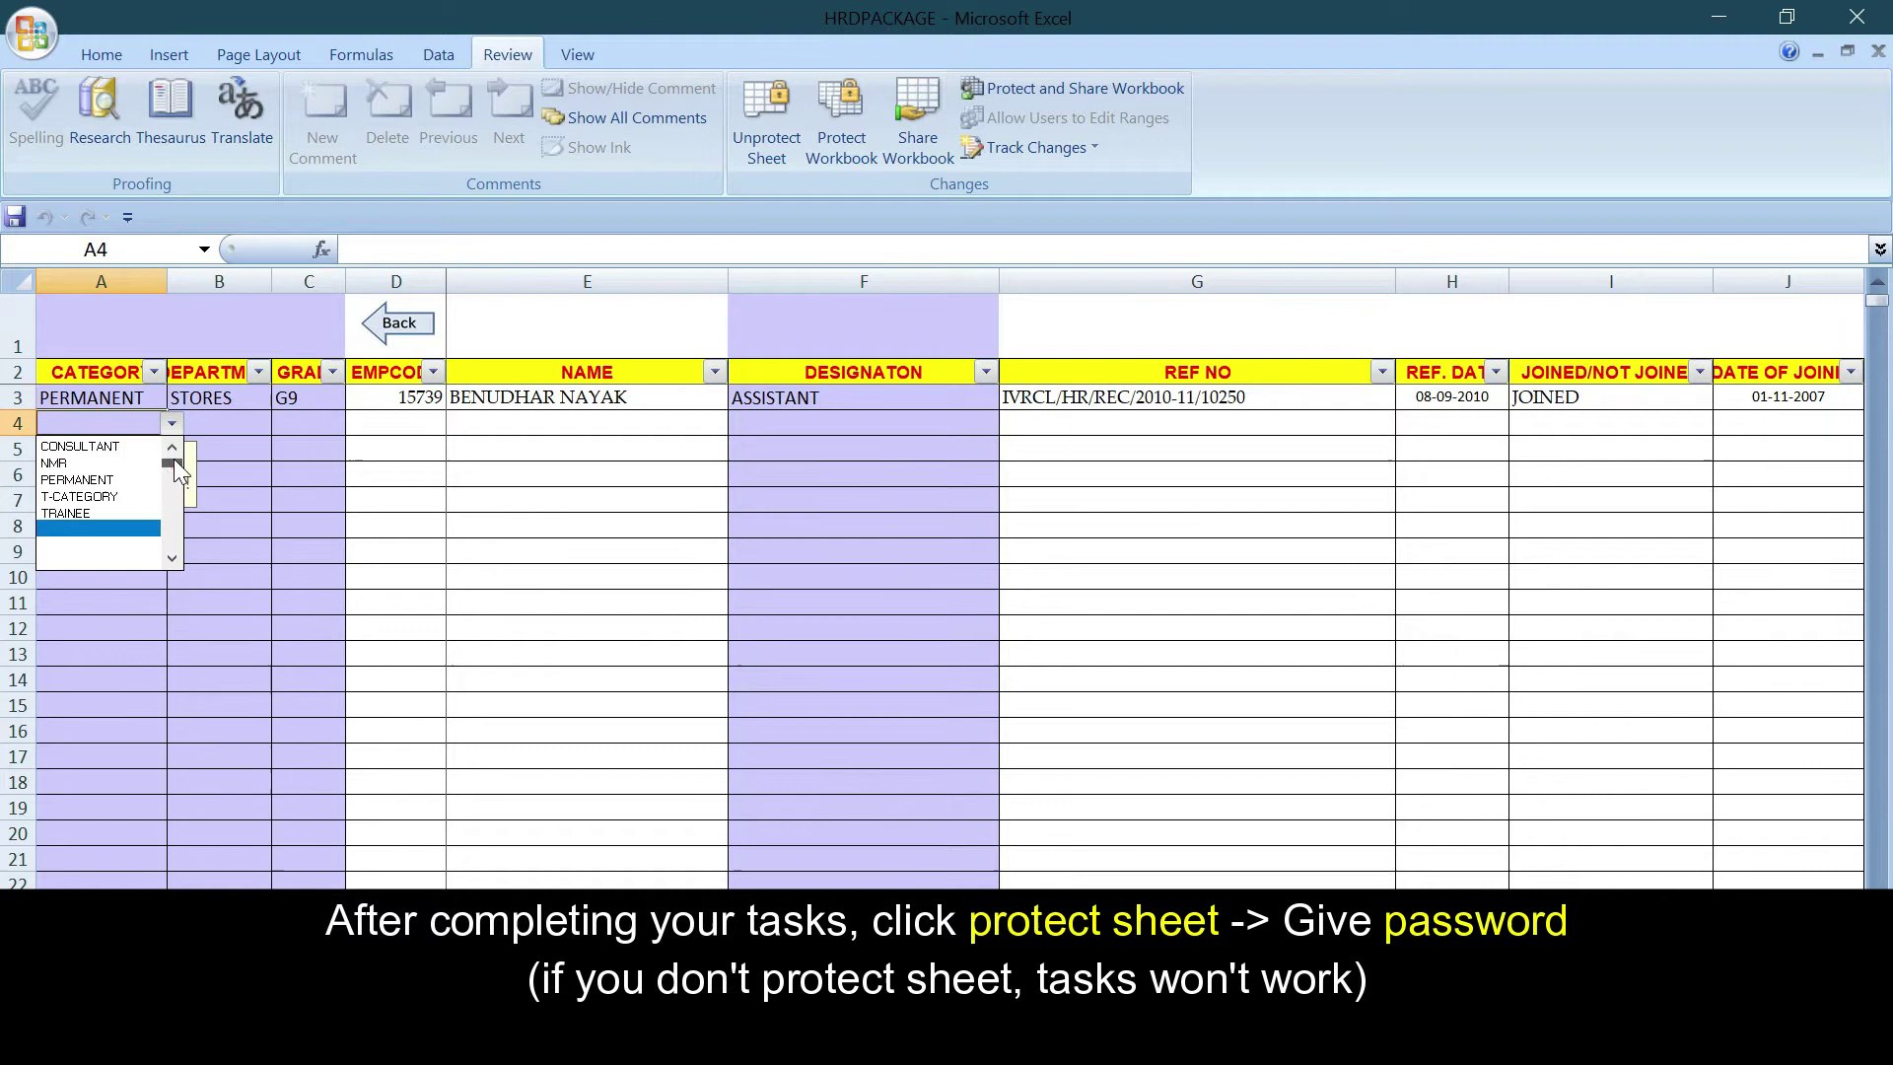
click(126, 446)
click(238, 426)
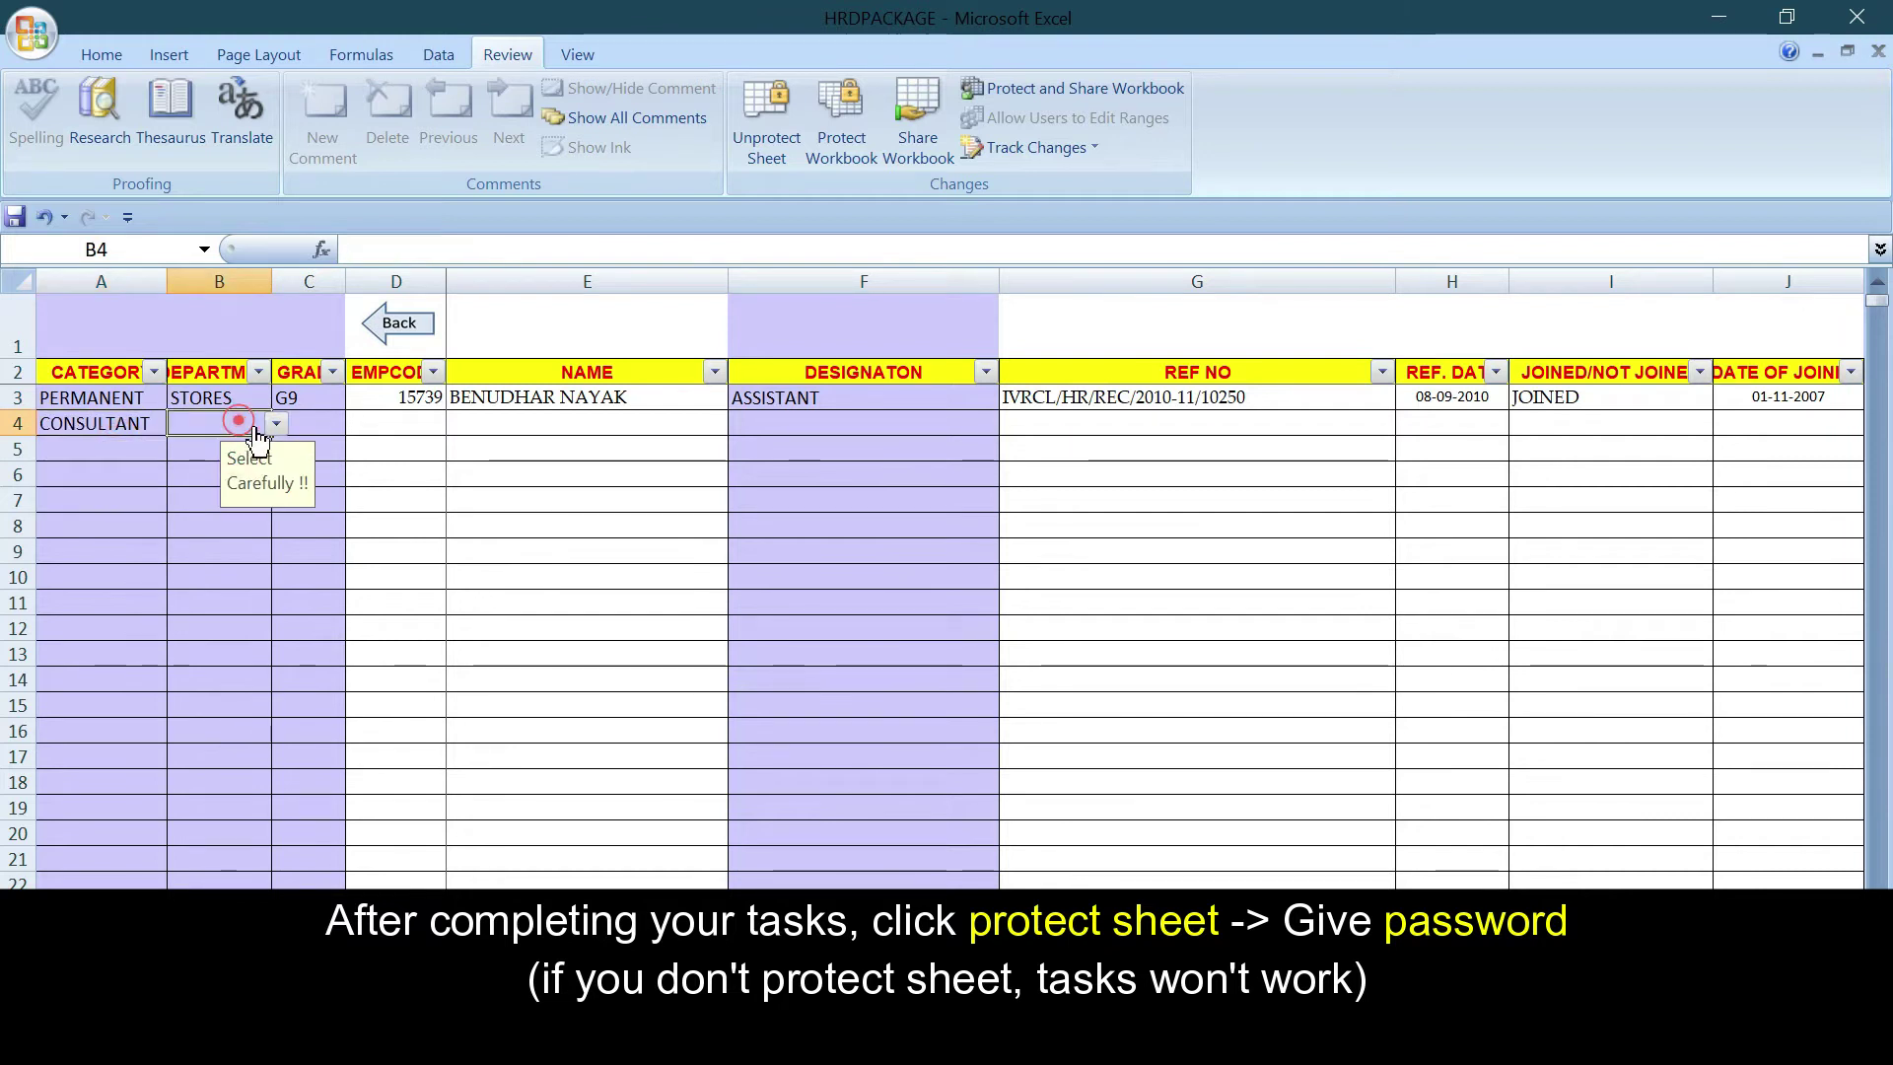
click(276, 424)
scroll(237, 474, up, 5)
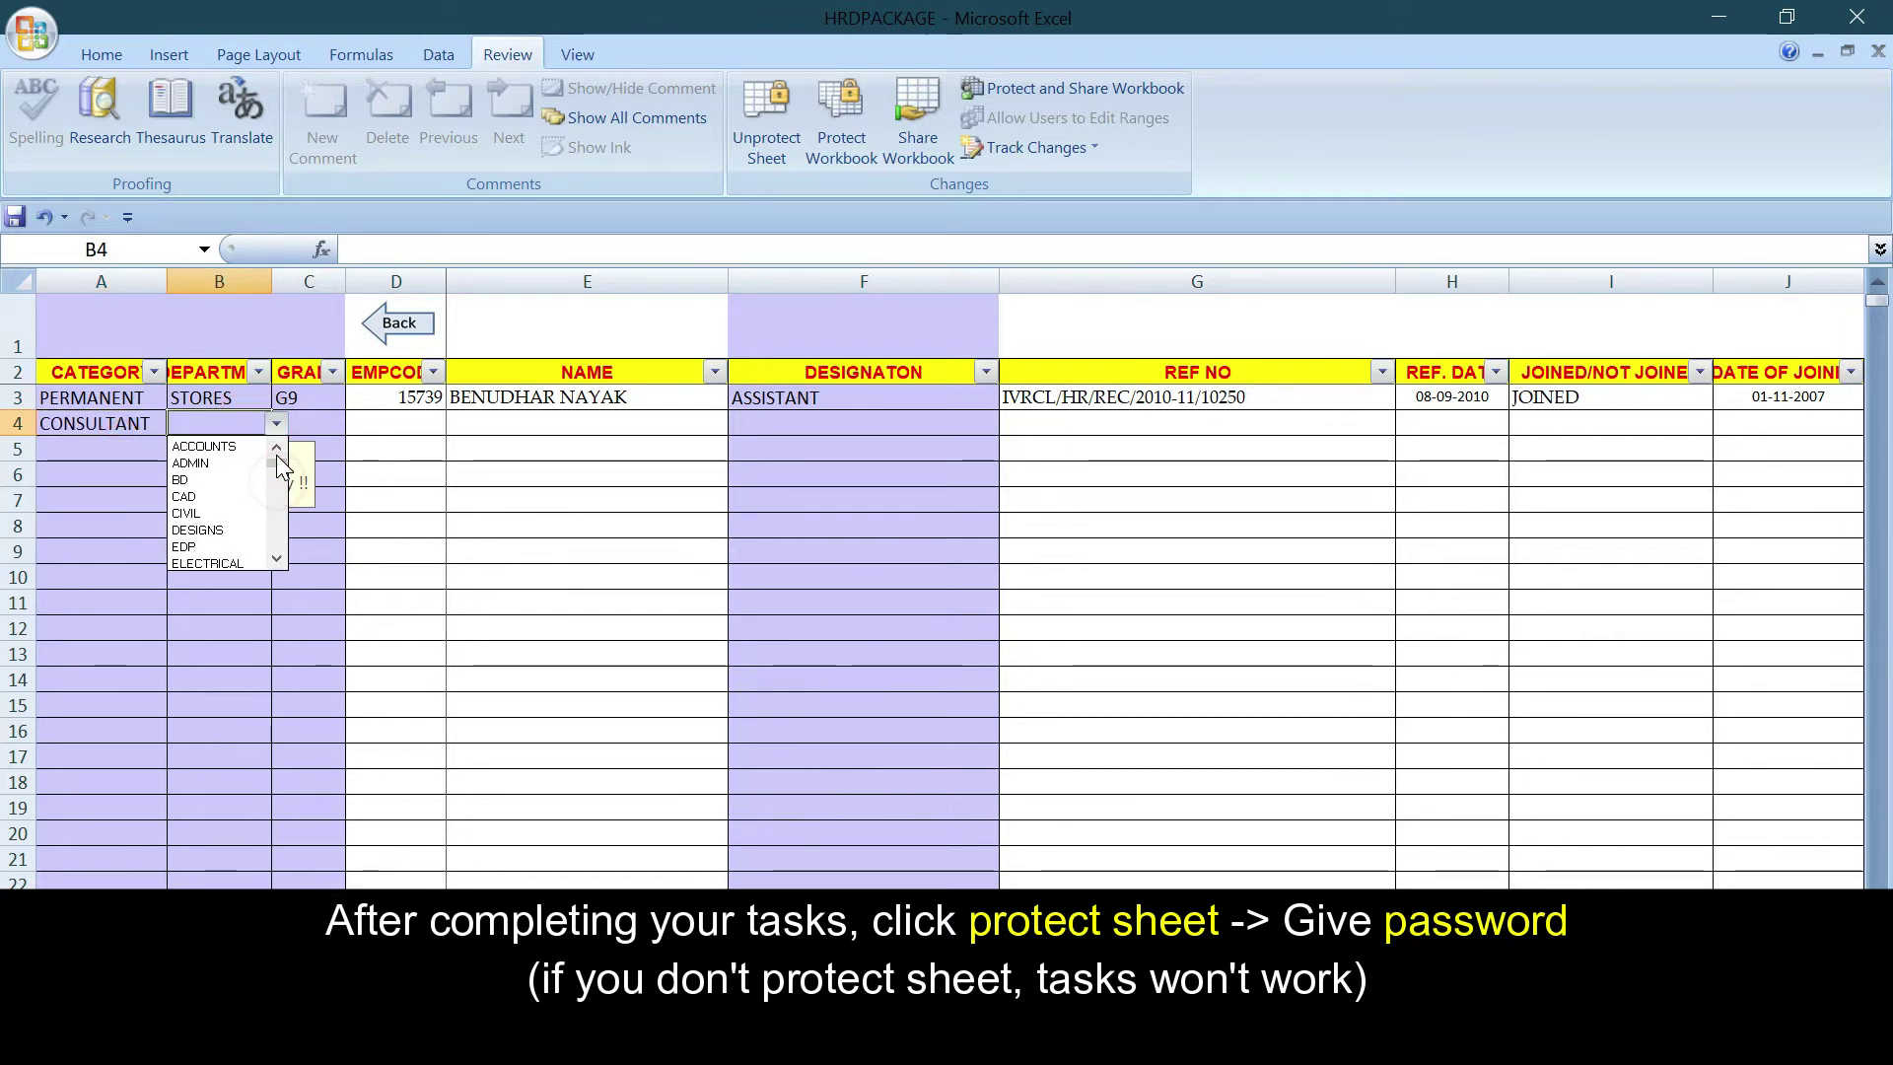
click(222, 447)
click(308, 426)
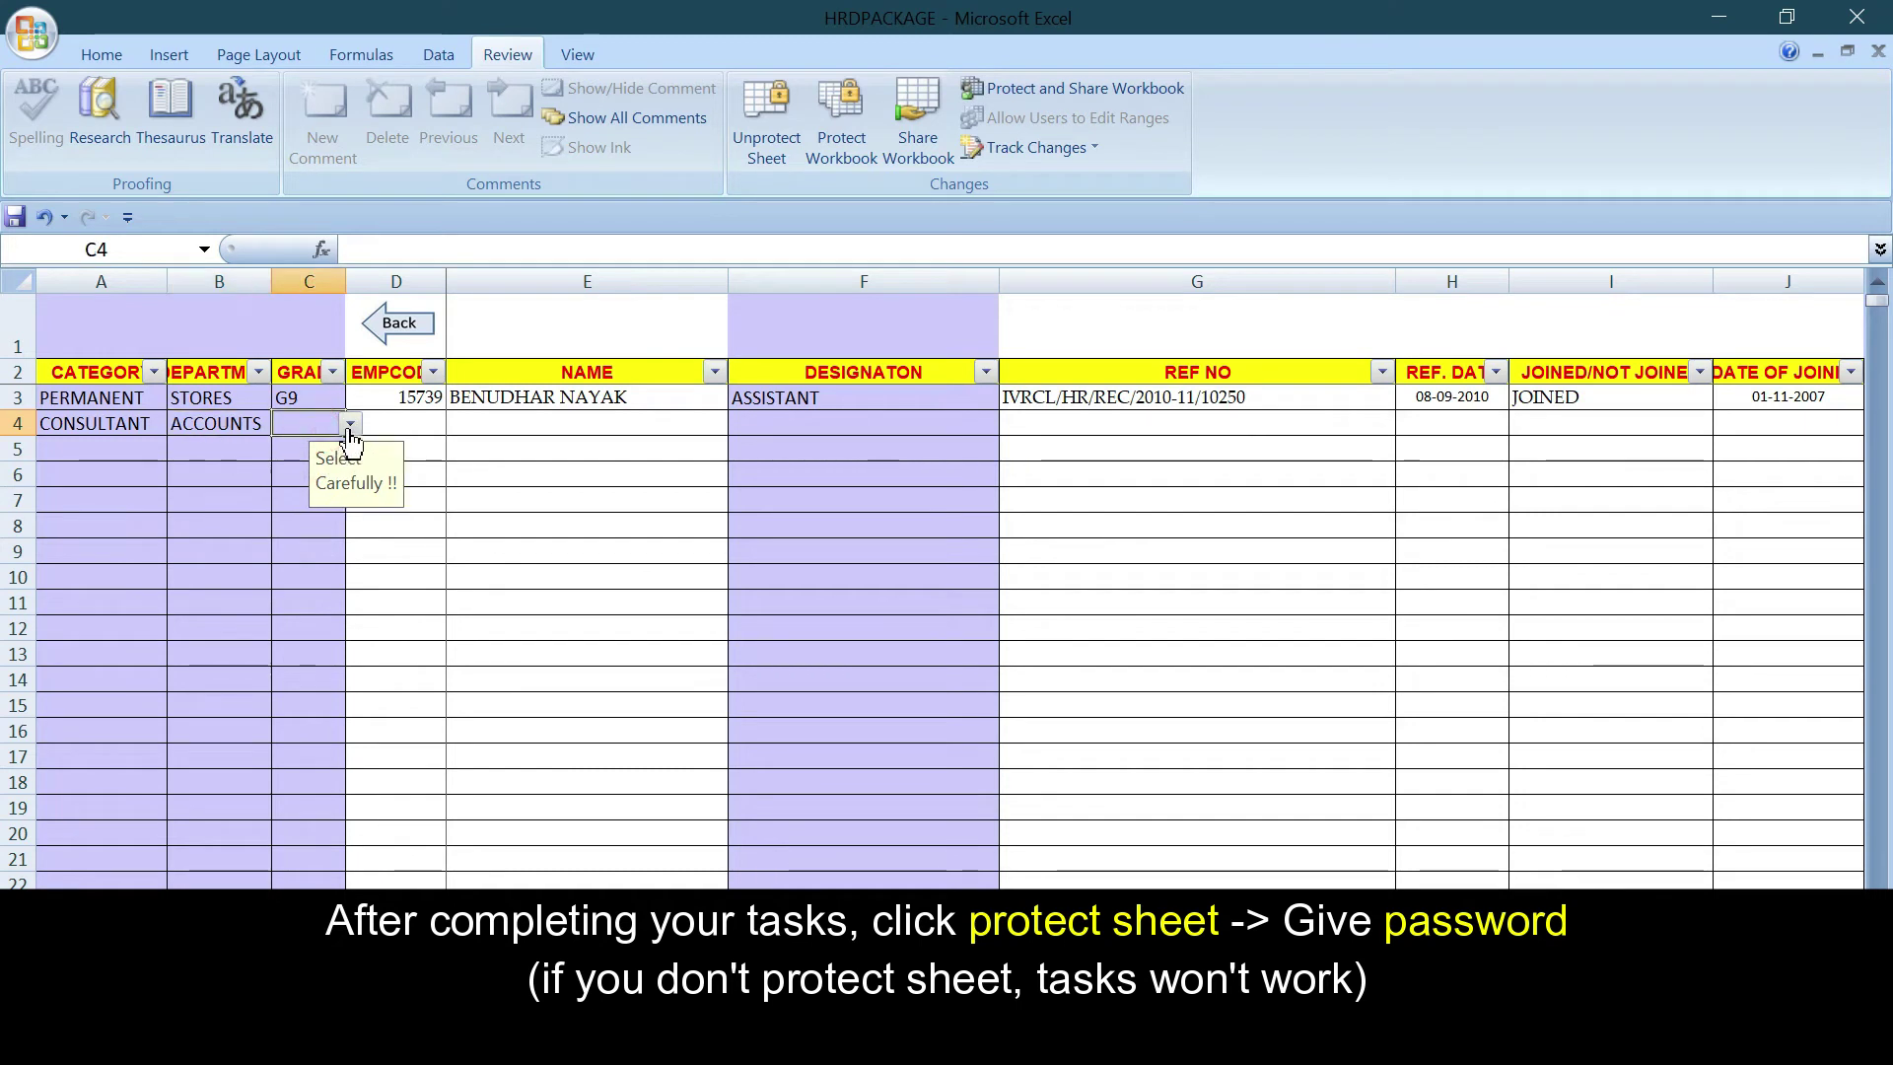
click(350, 424)
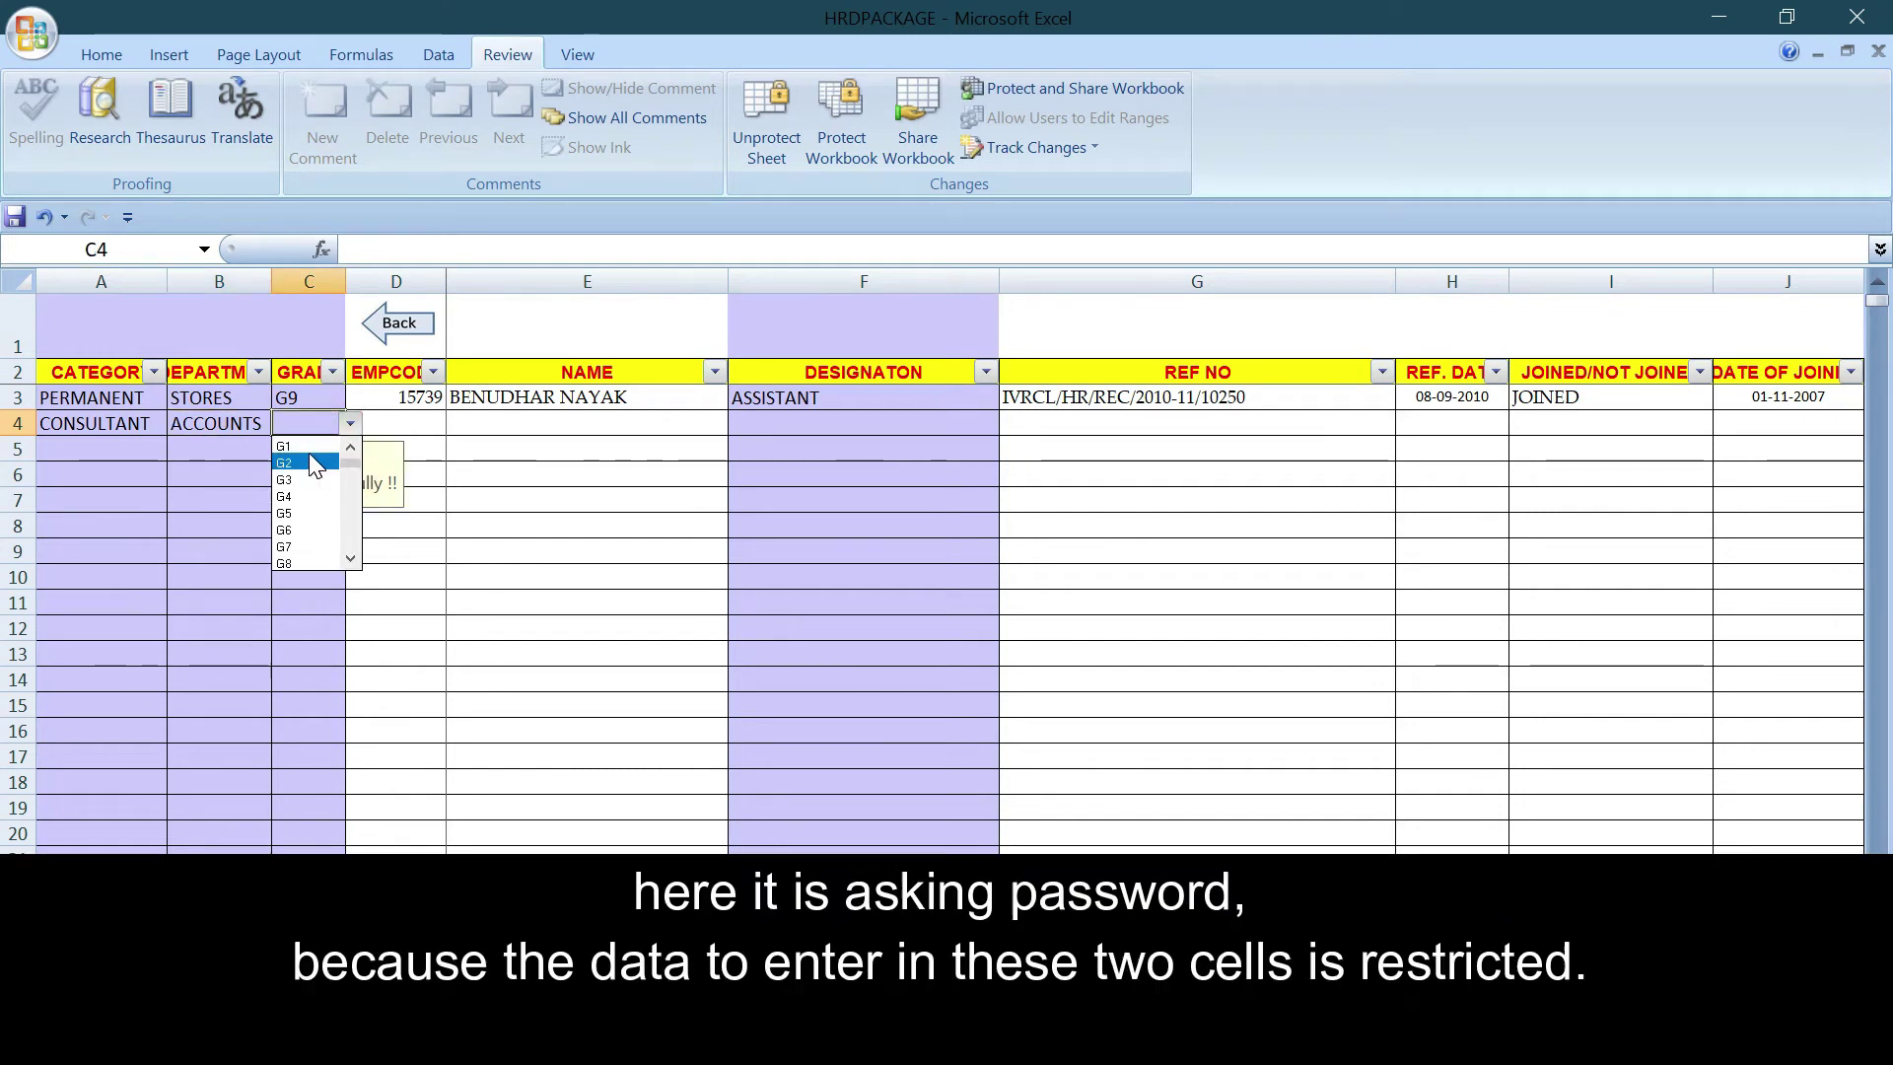
click(310, 461)
click(424, 422)
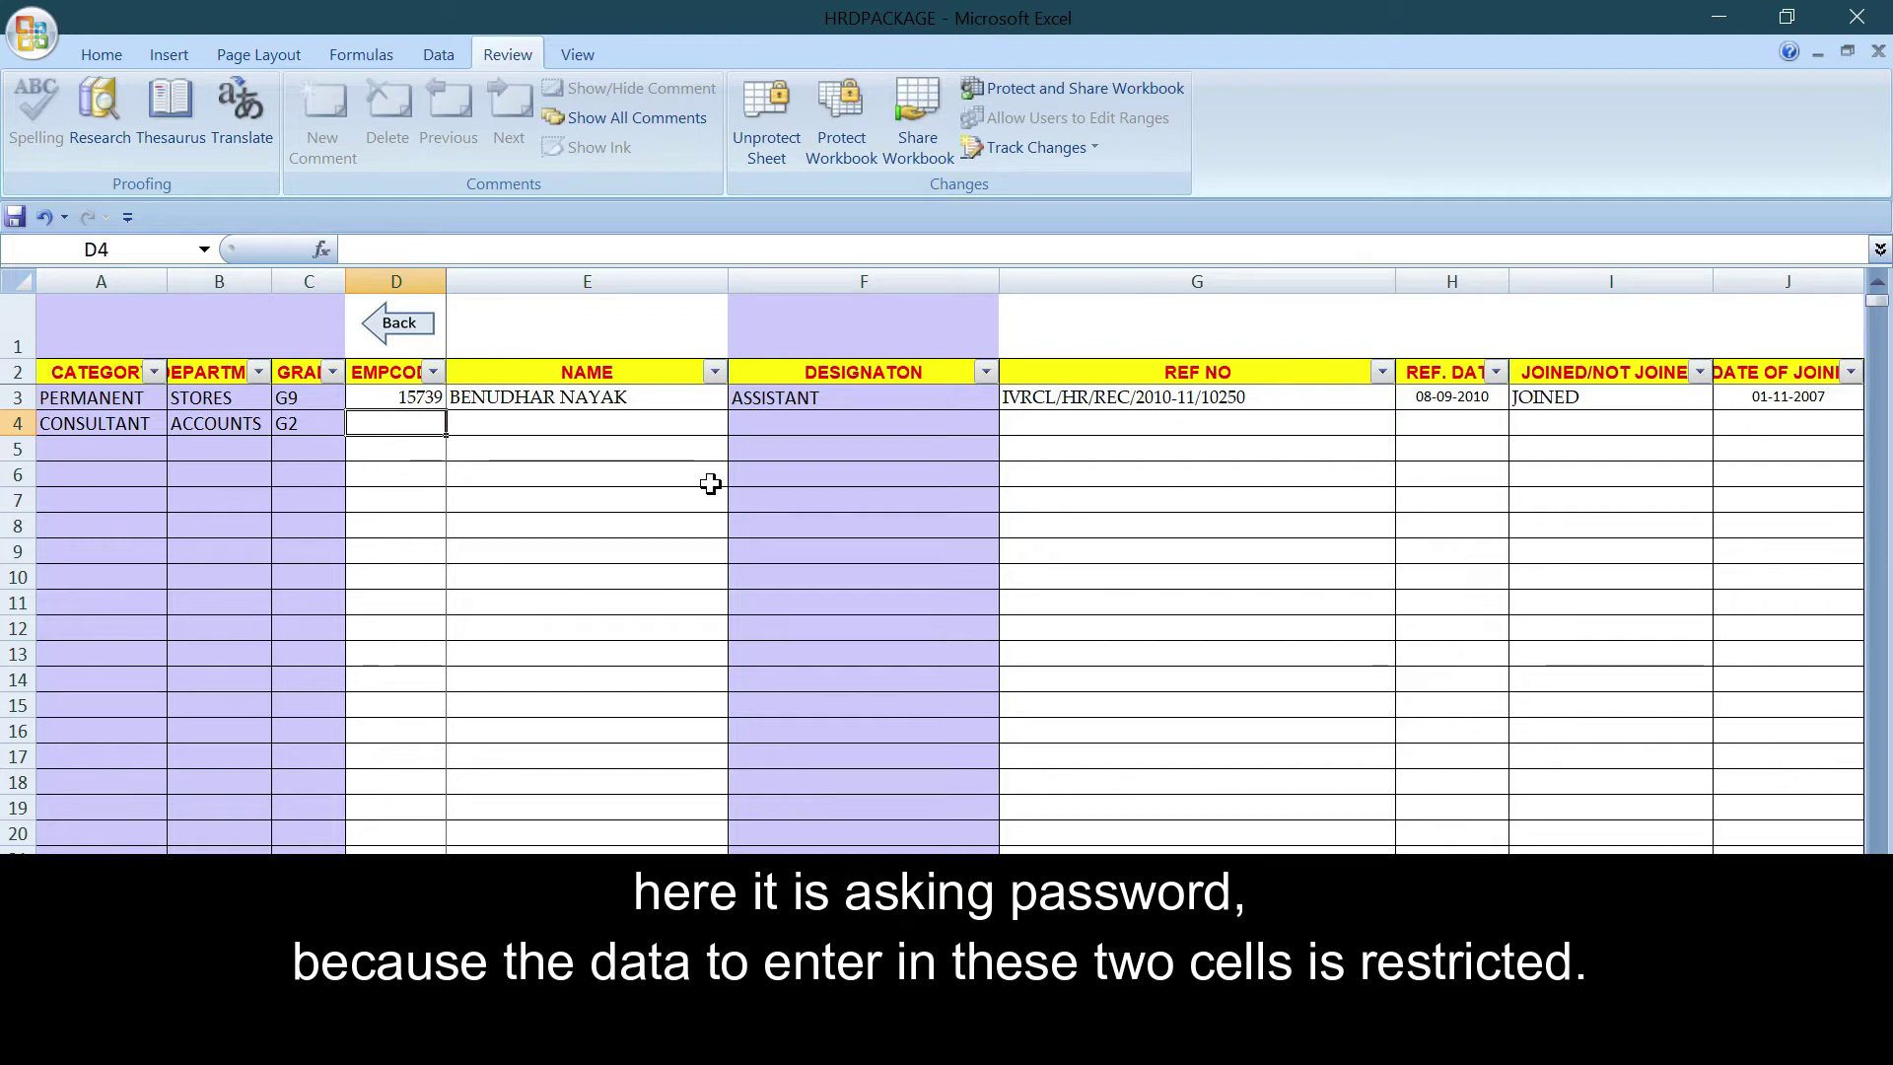
- Unlock the D4 range with its password and enter employee code 19999
text(11)
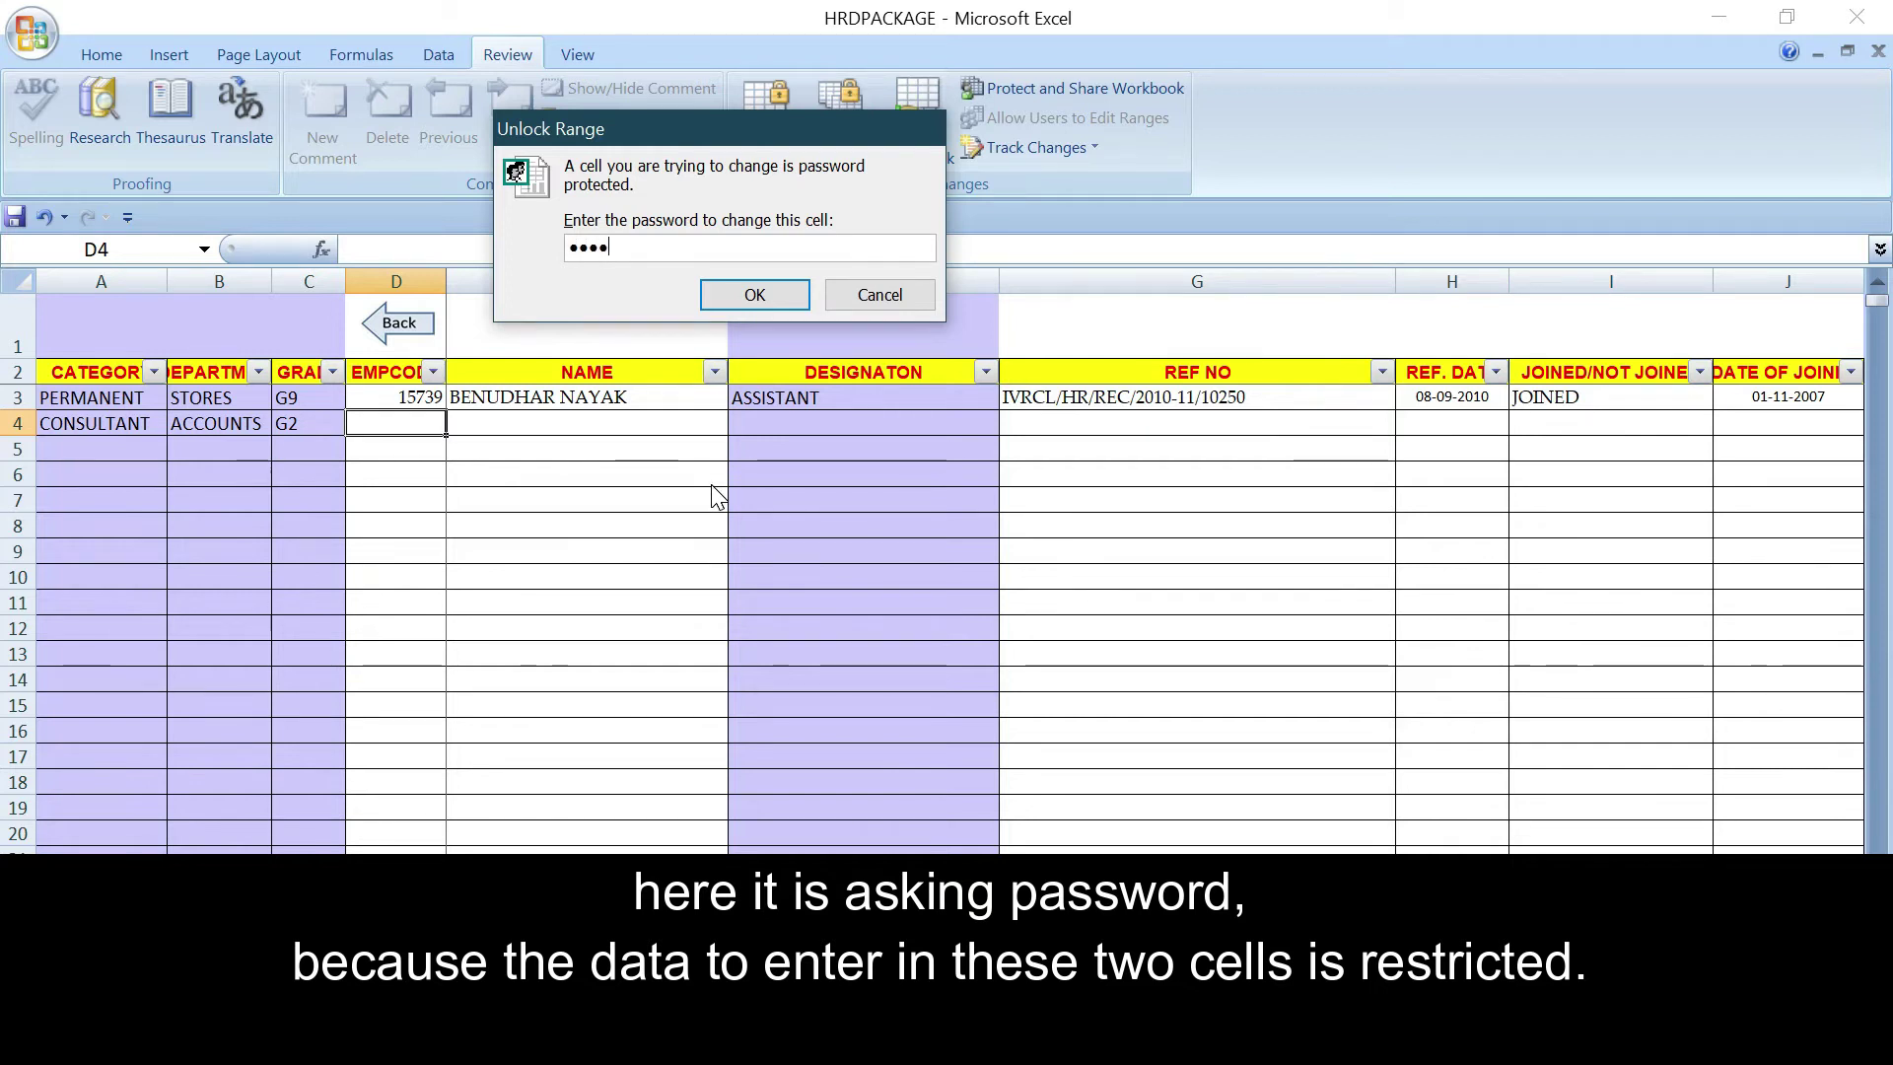
key(Return)
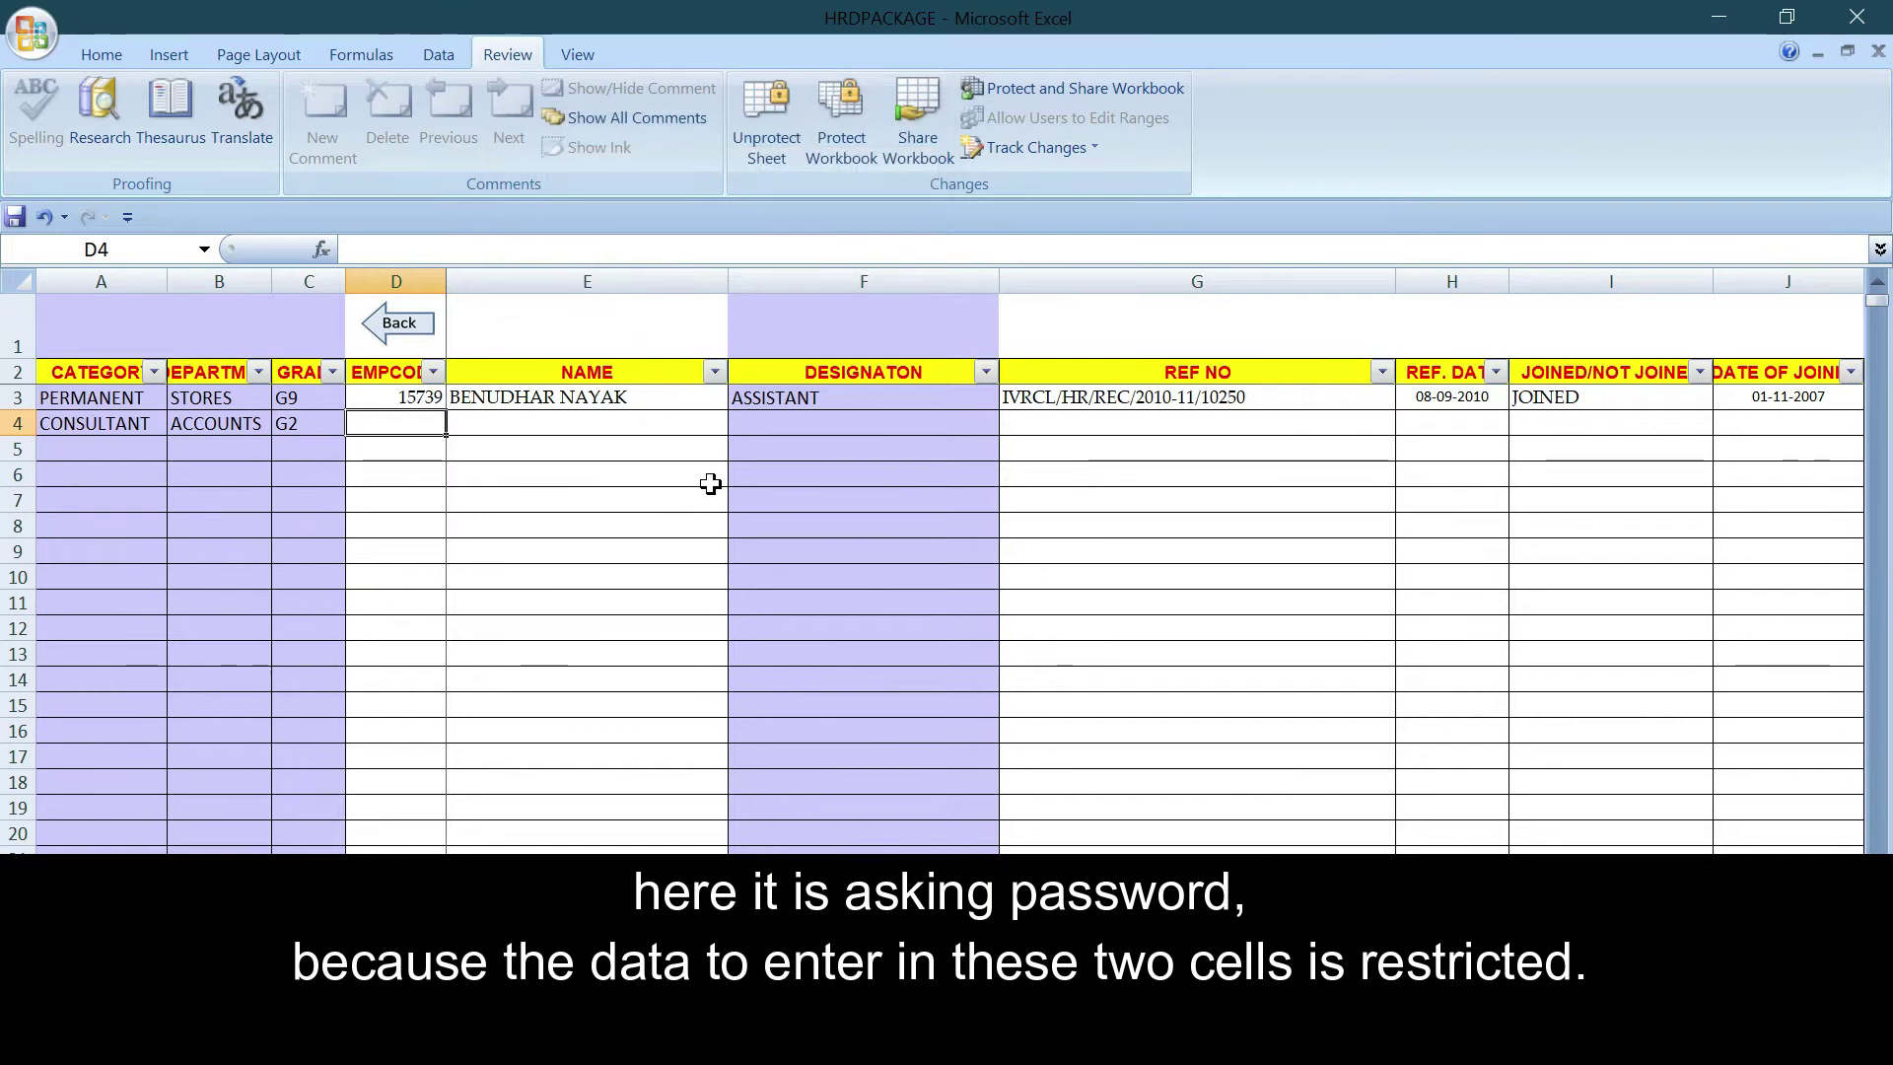
text(19999)
key(Return)
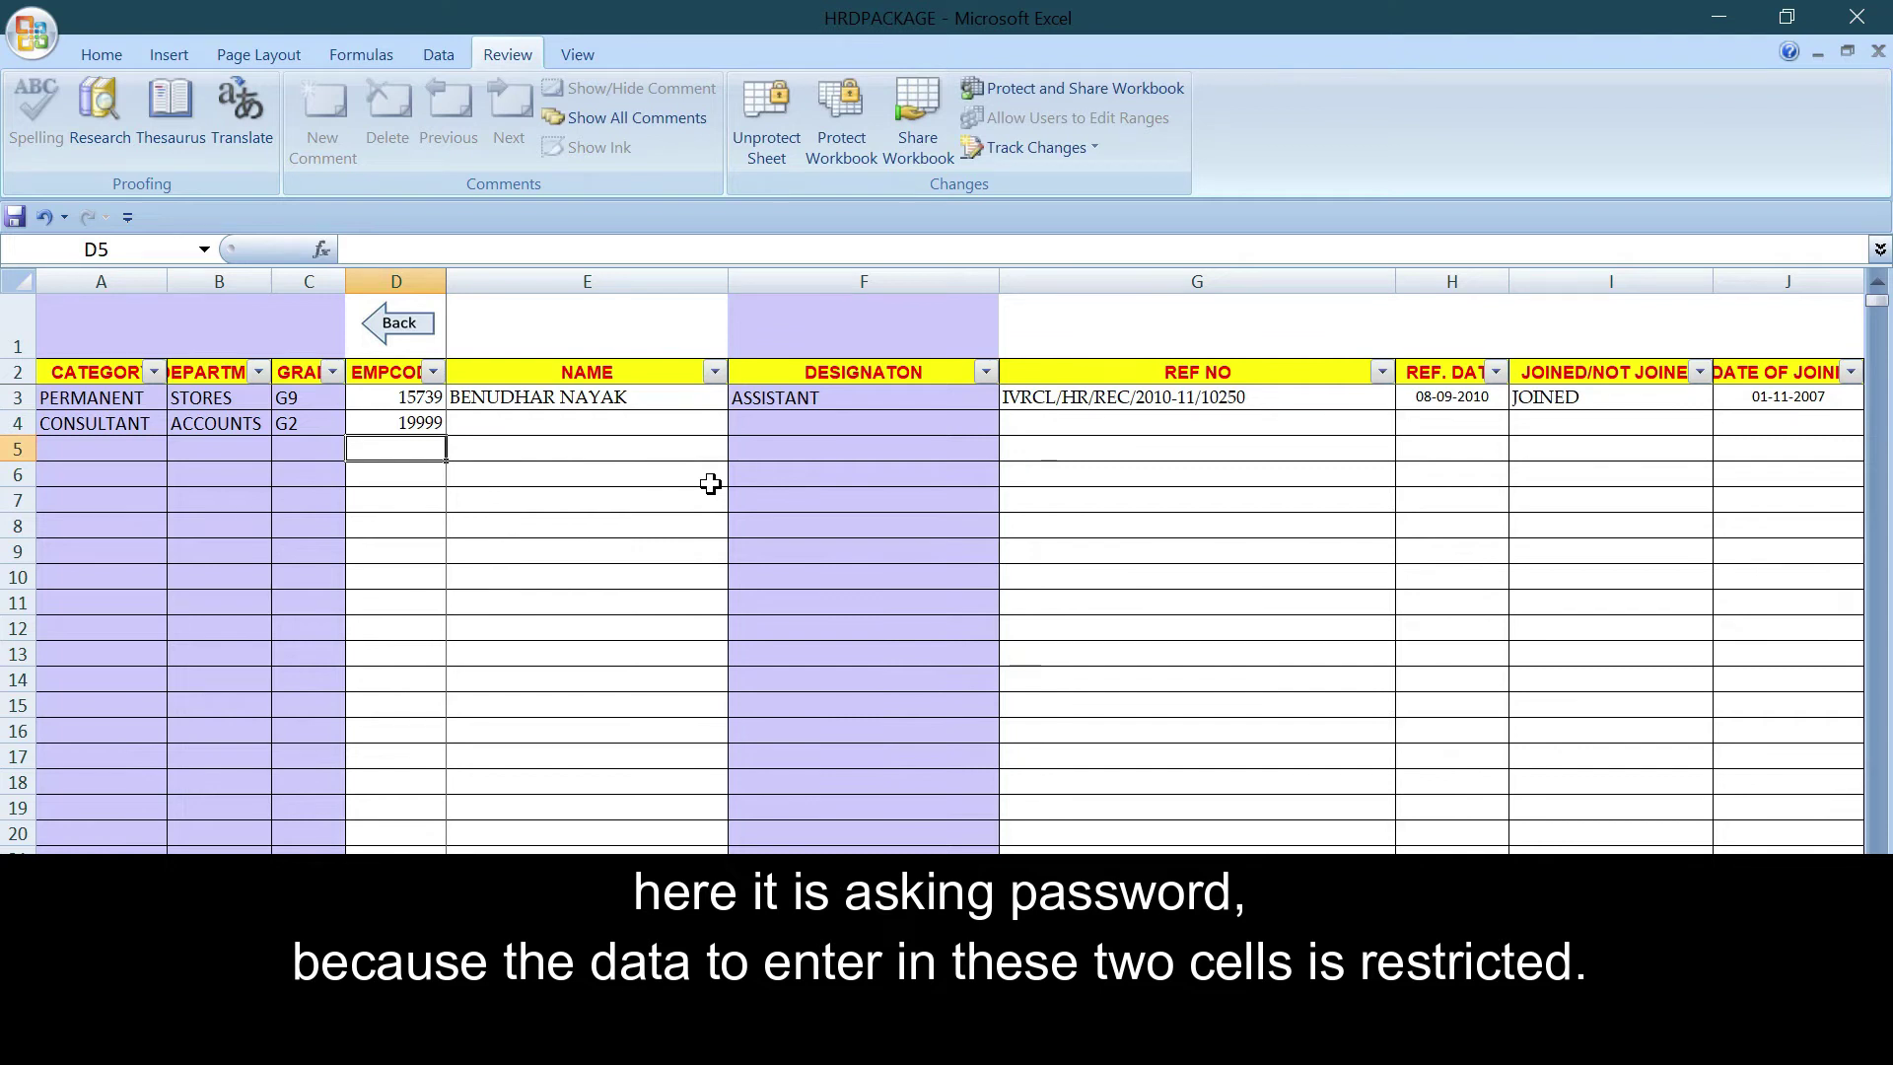
- Enter the employee's name in capital letters in E4
click(646, 424)
text(k)
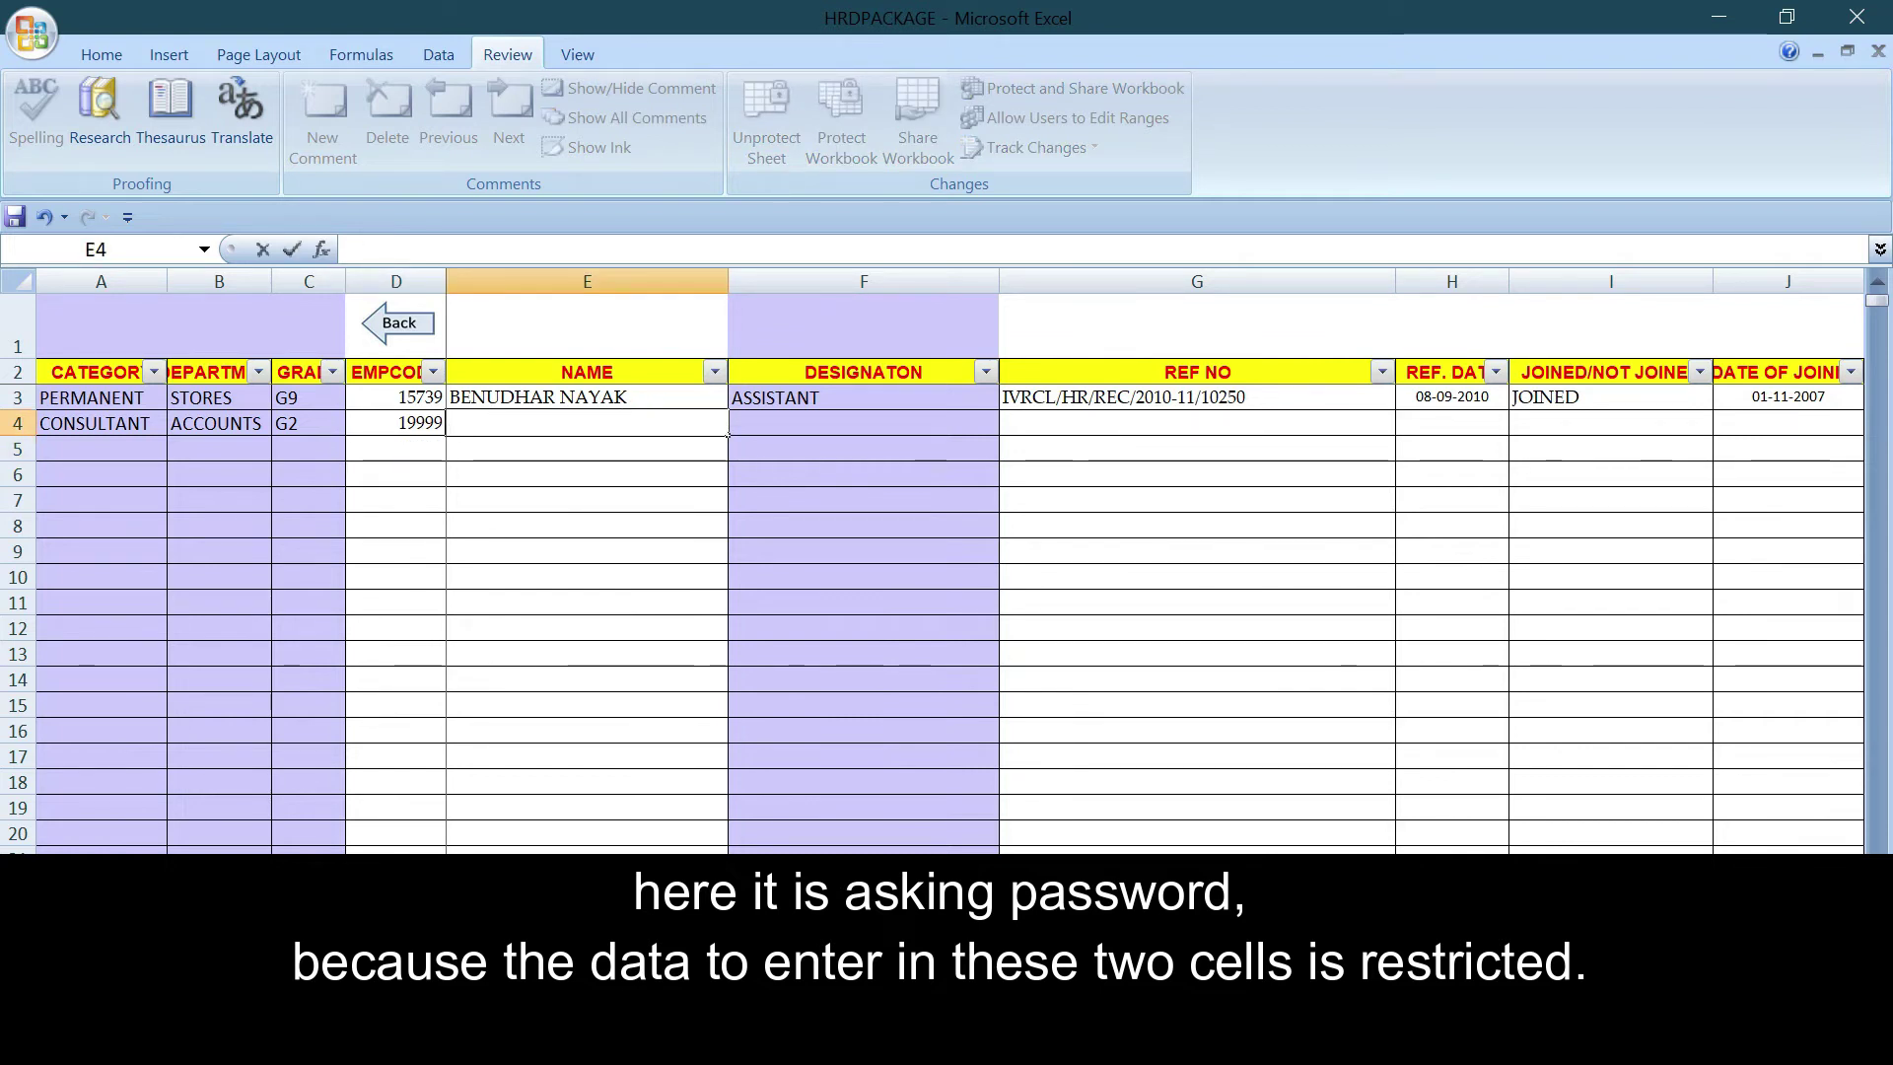
key(Caps_Lock)
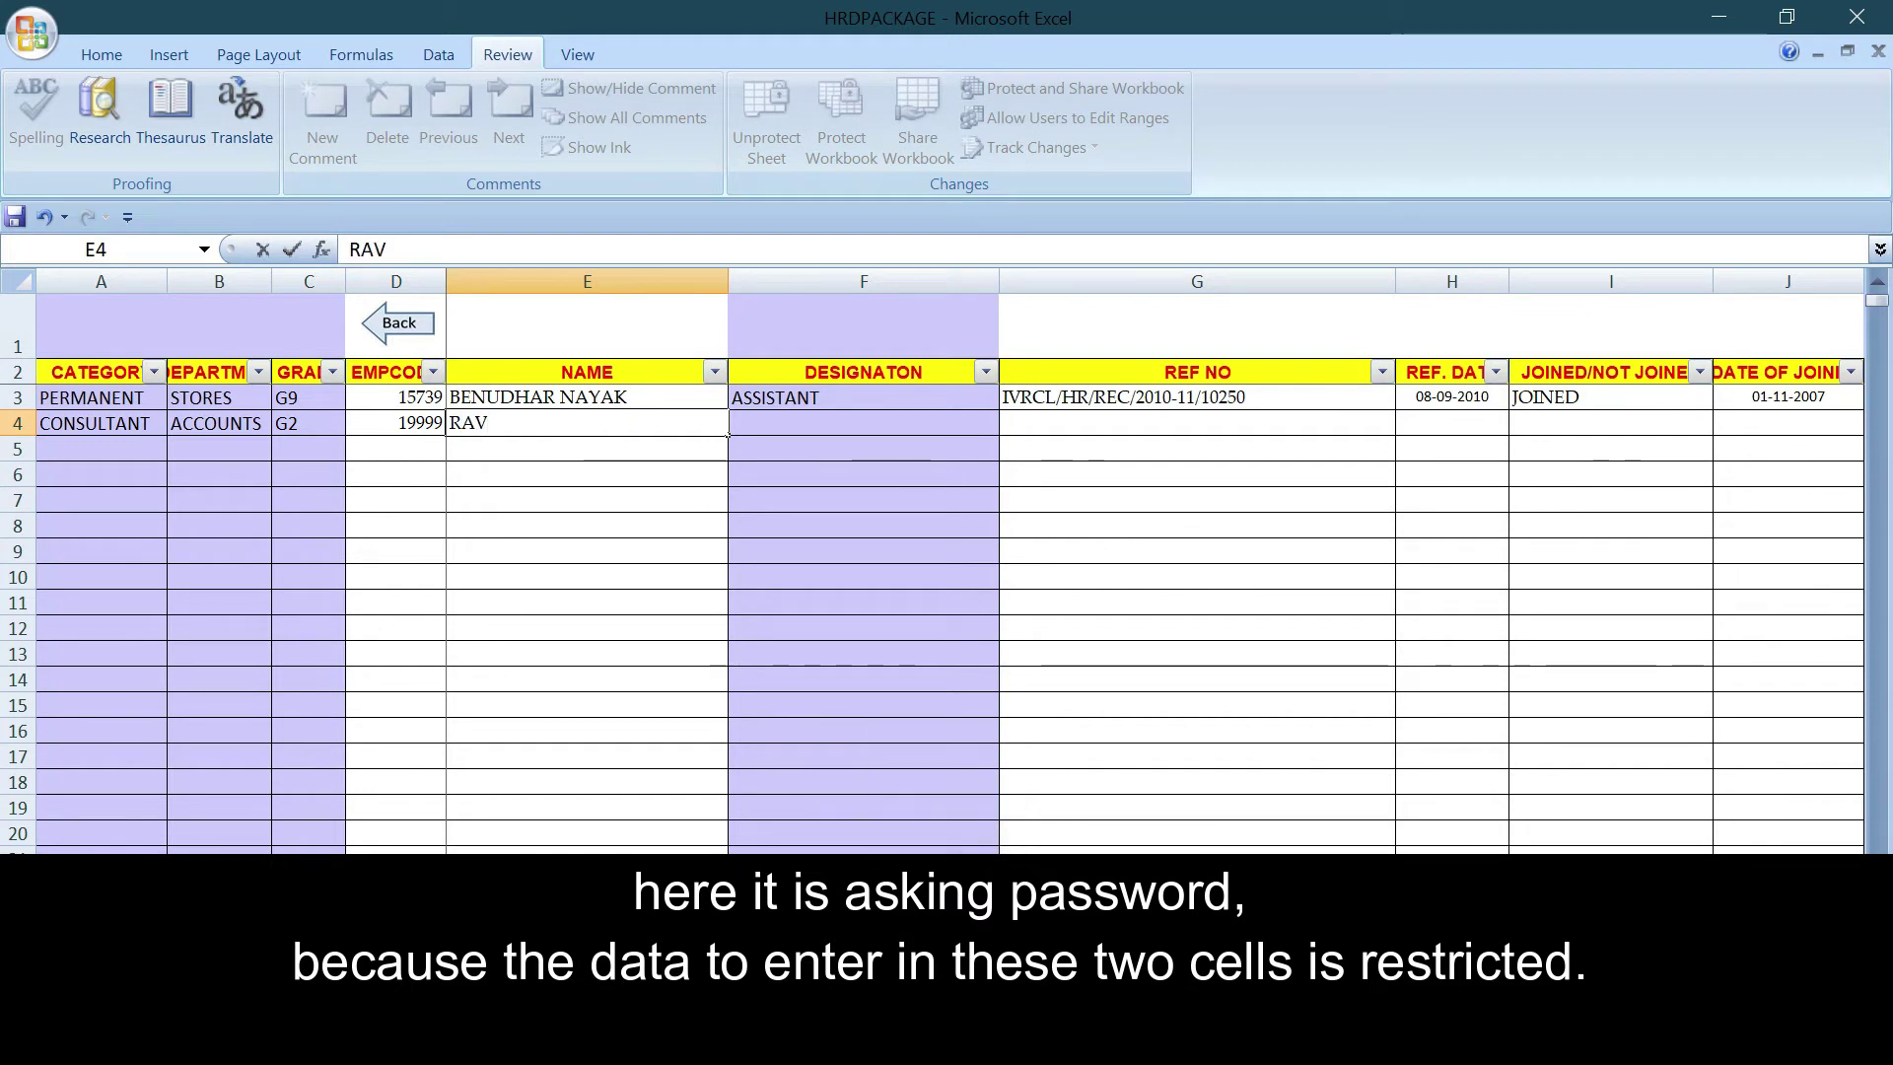
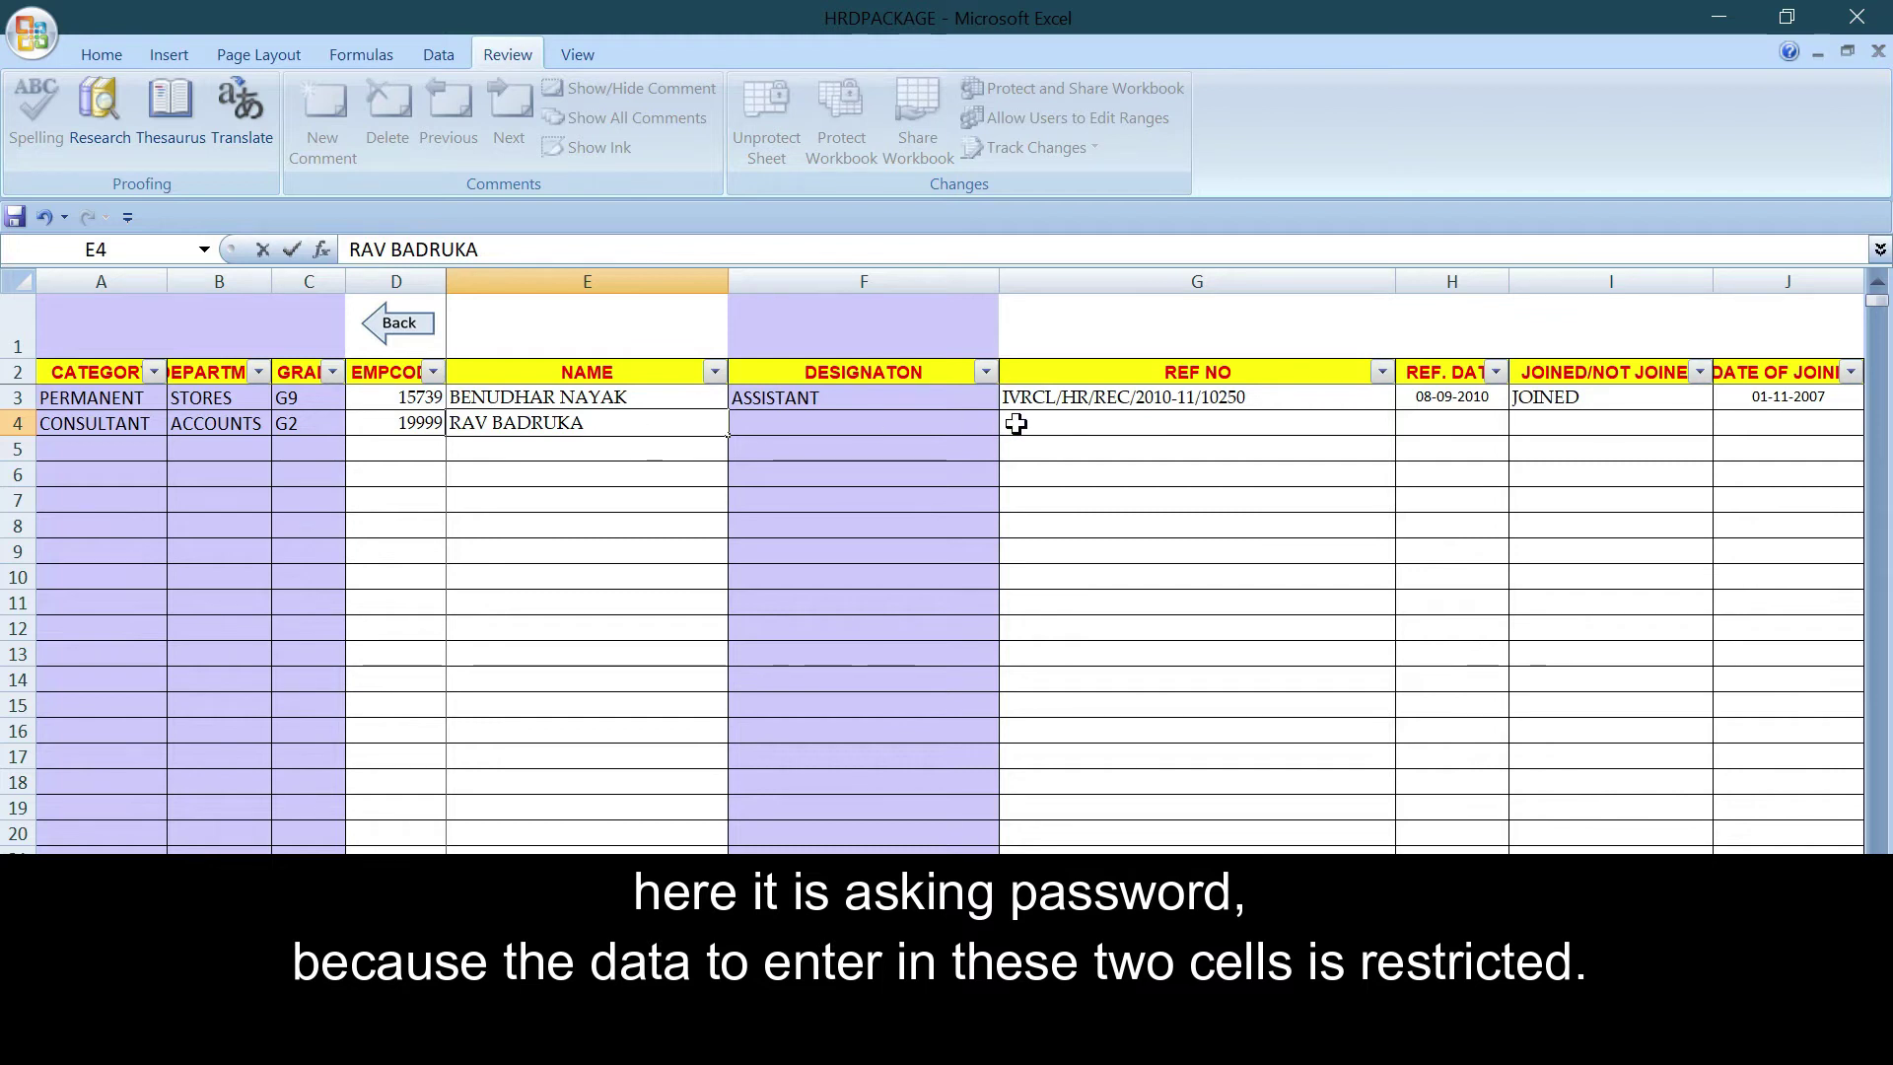
- Choose ASST. SURVEYOR from the designation dropdown in F4
click(915, 427)
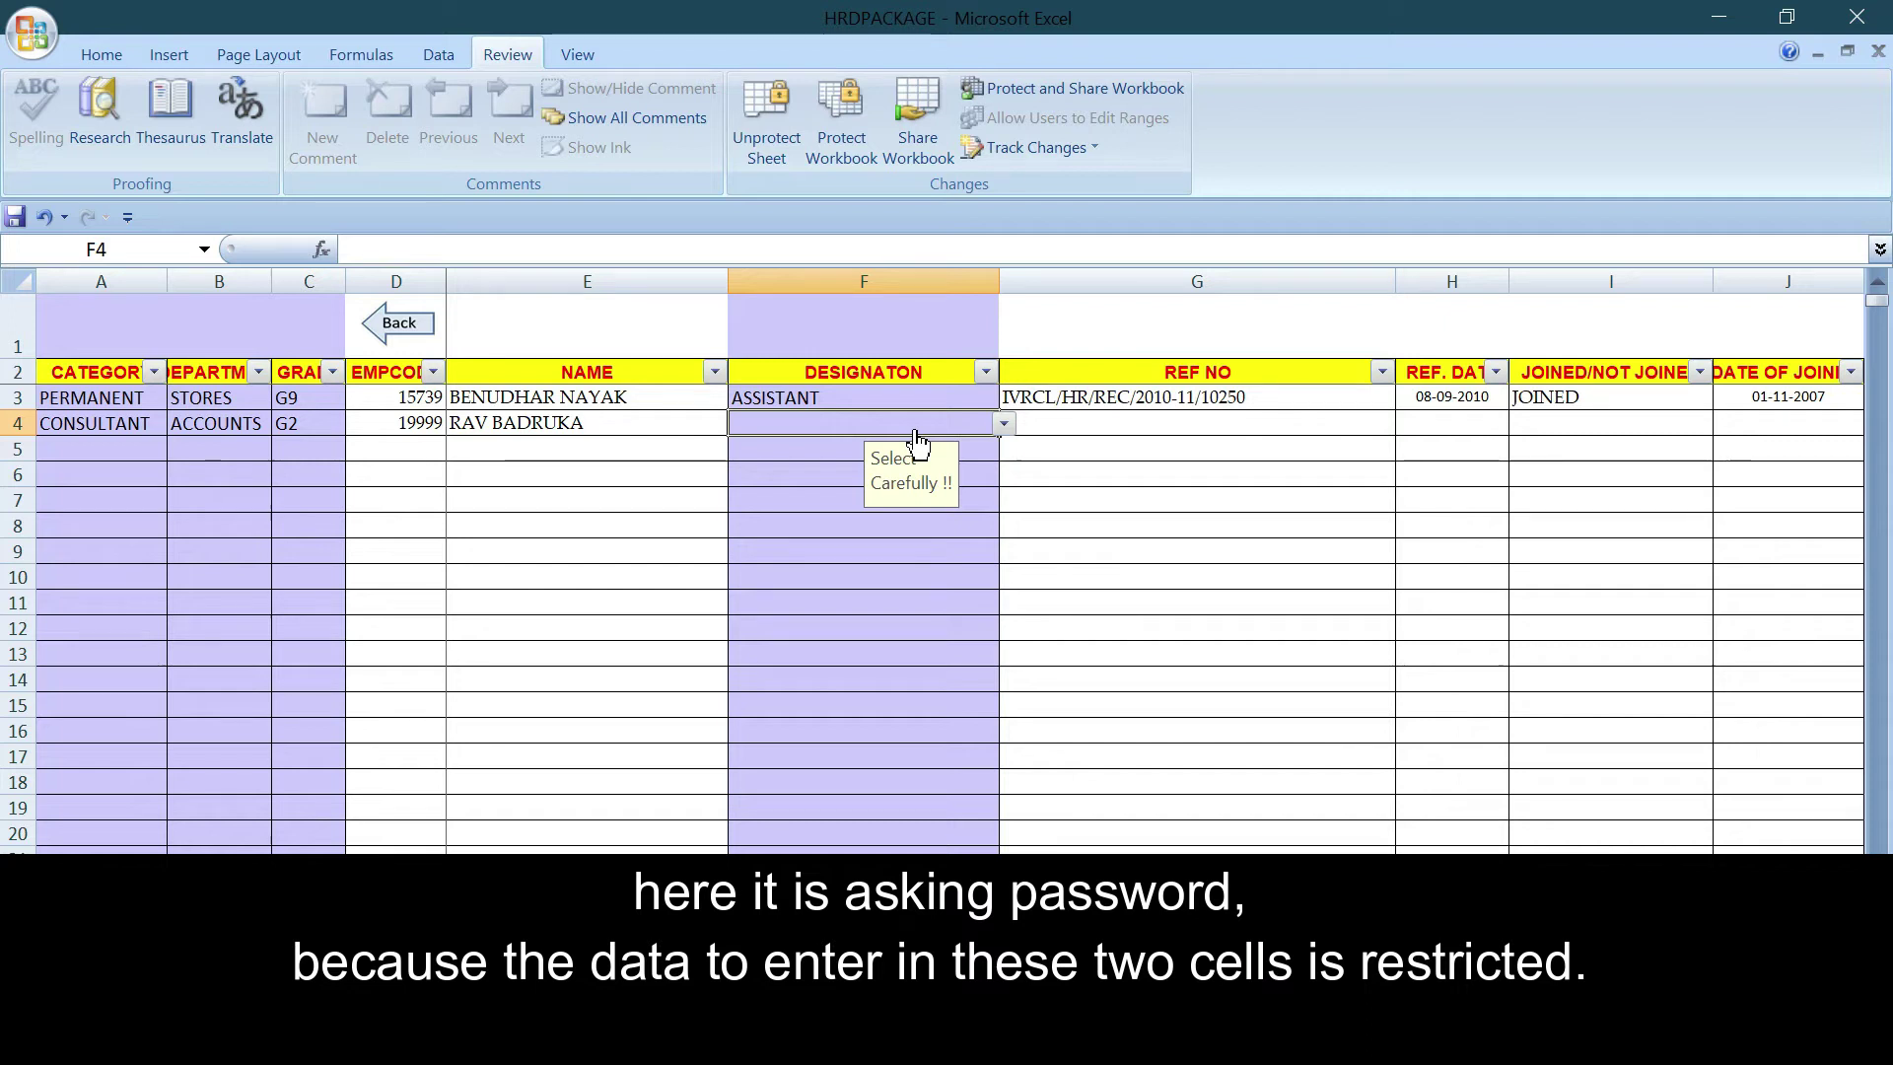
click(1004, 424)
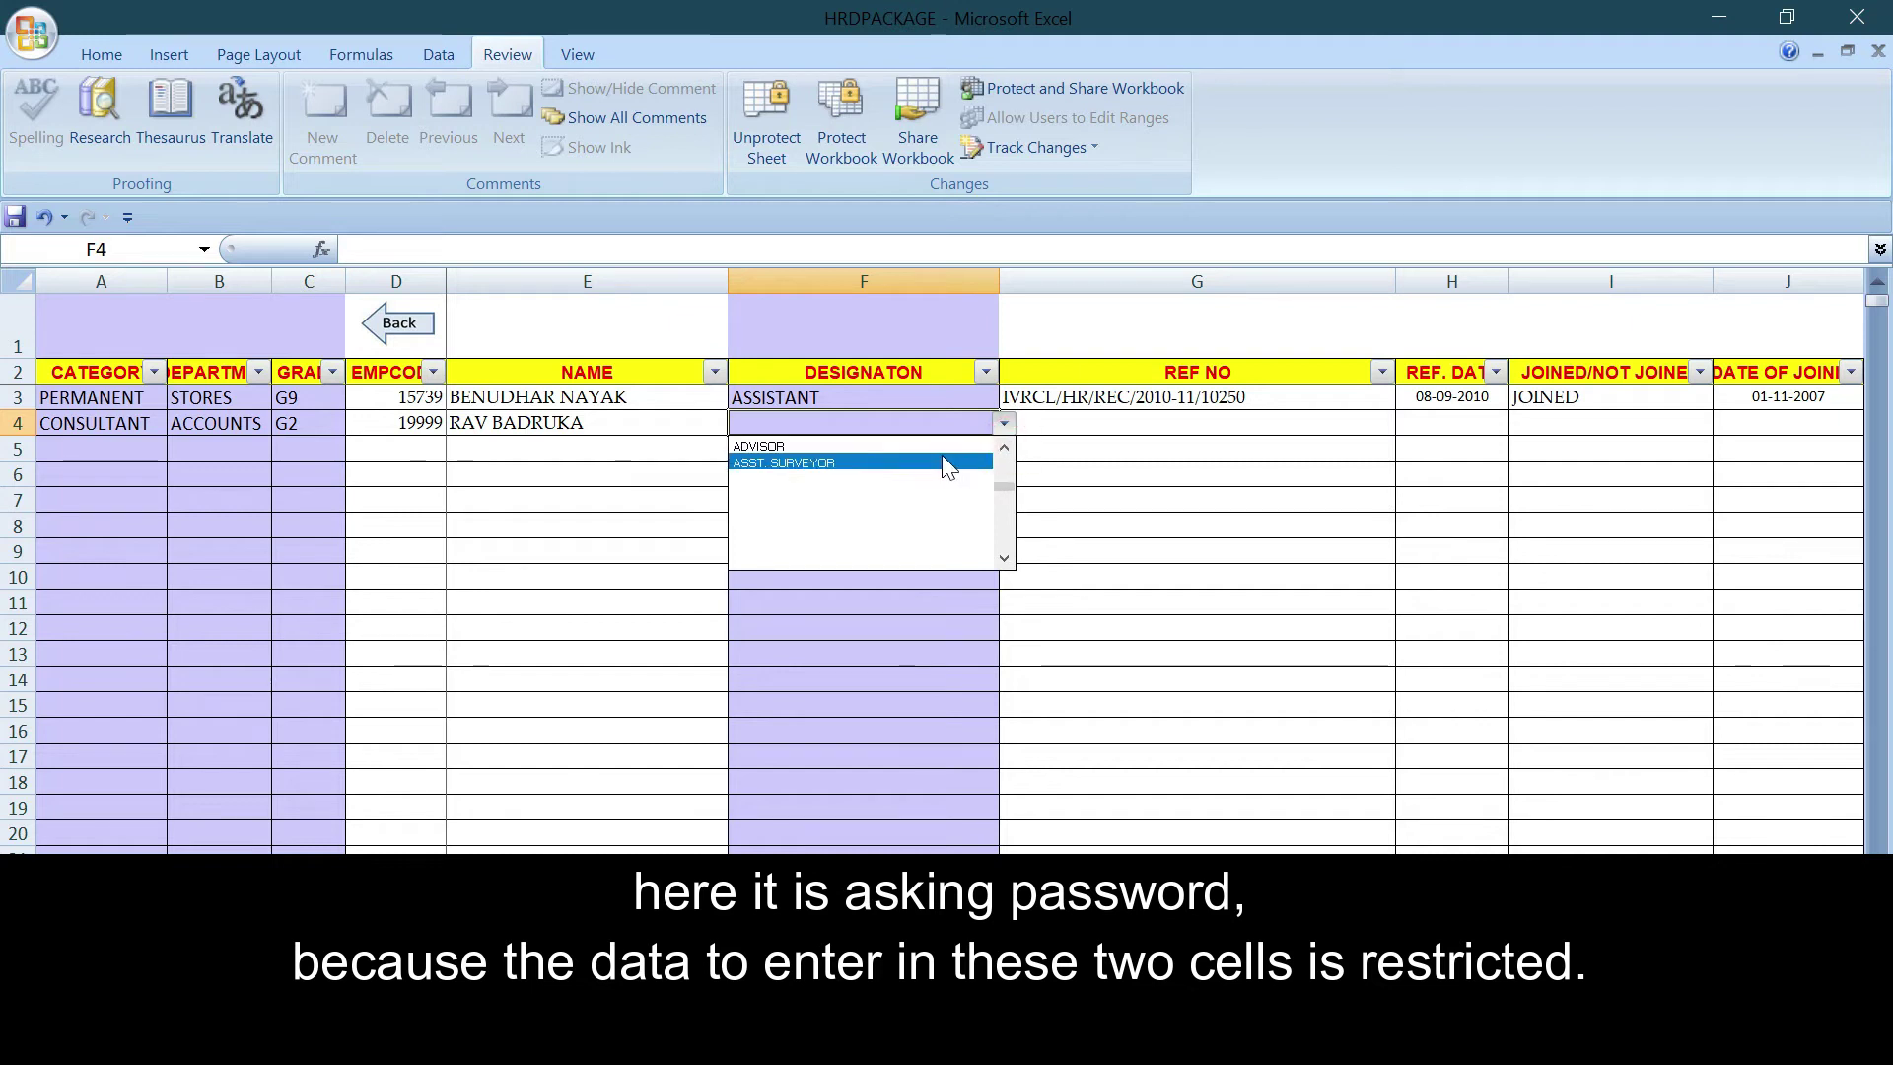
click(945, 464)
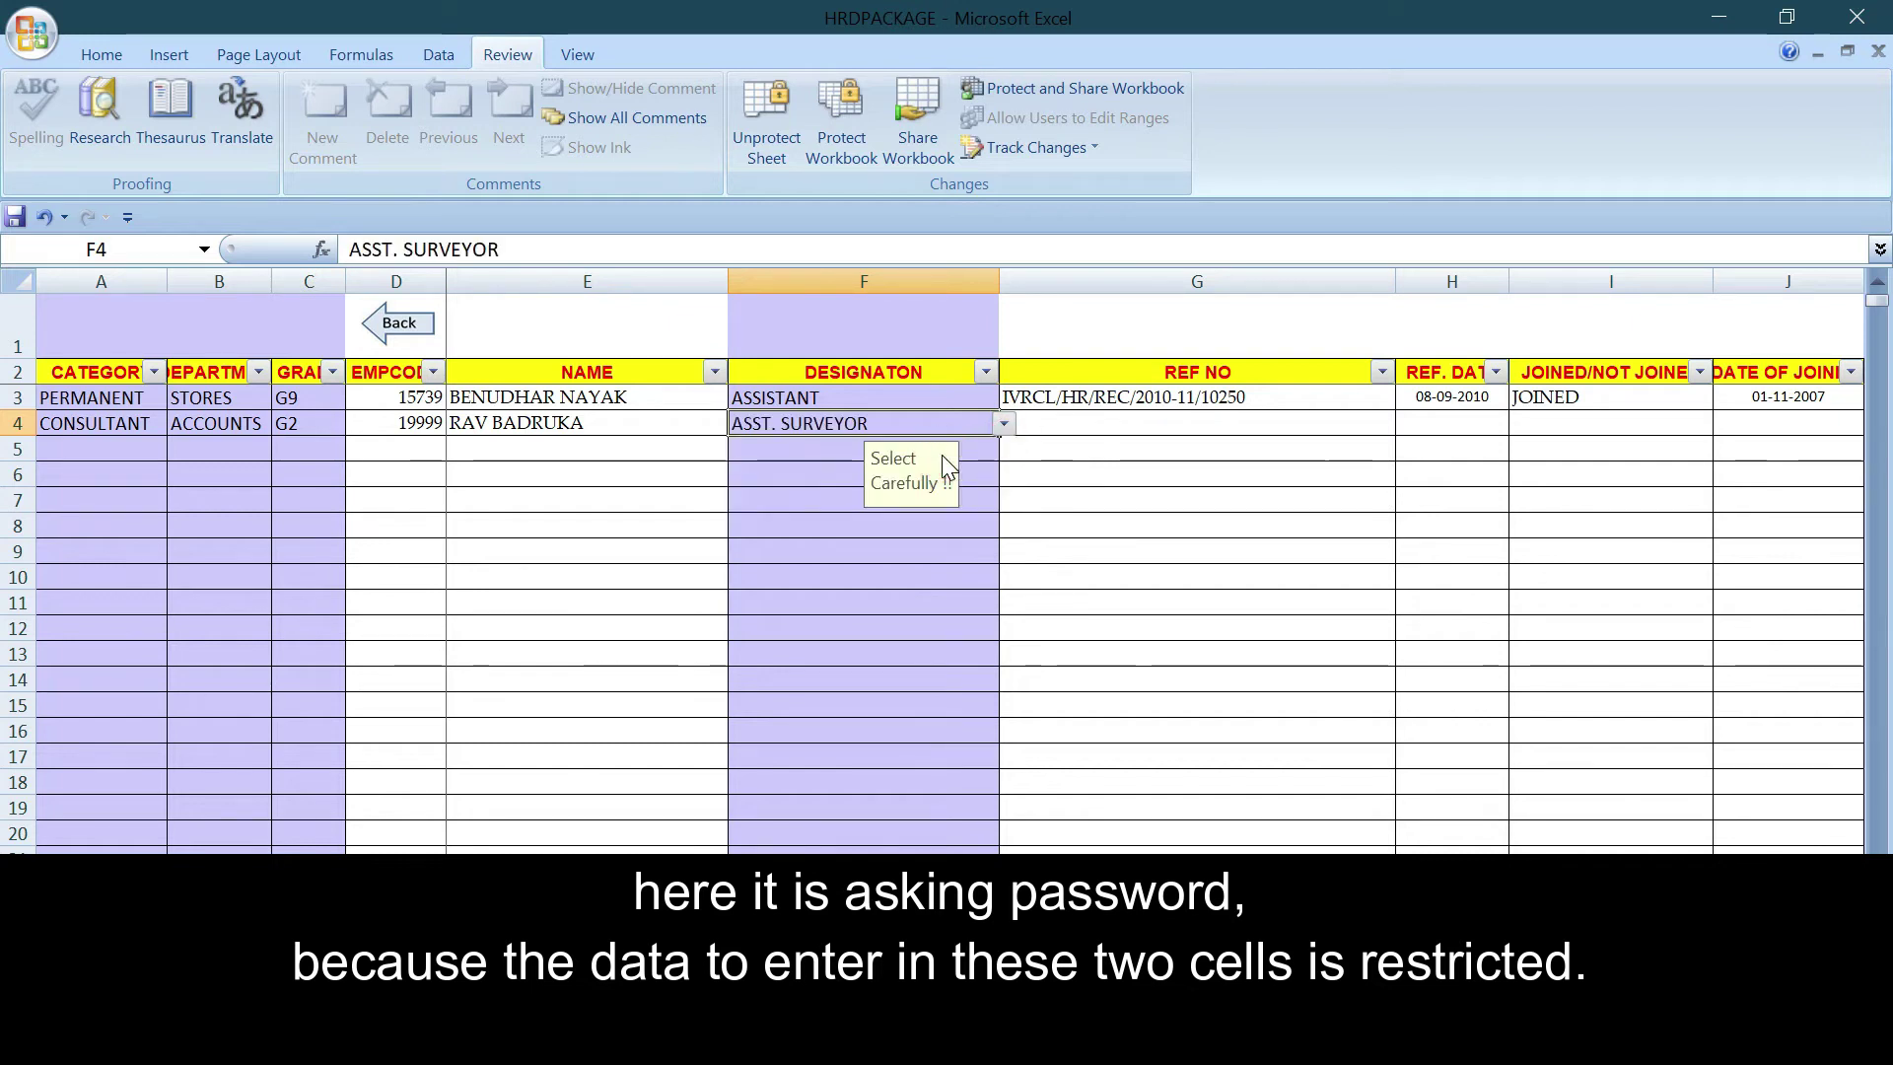
click(1066, 429)
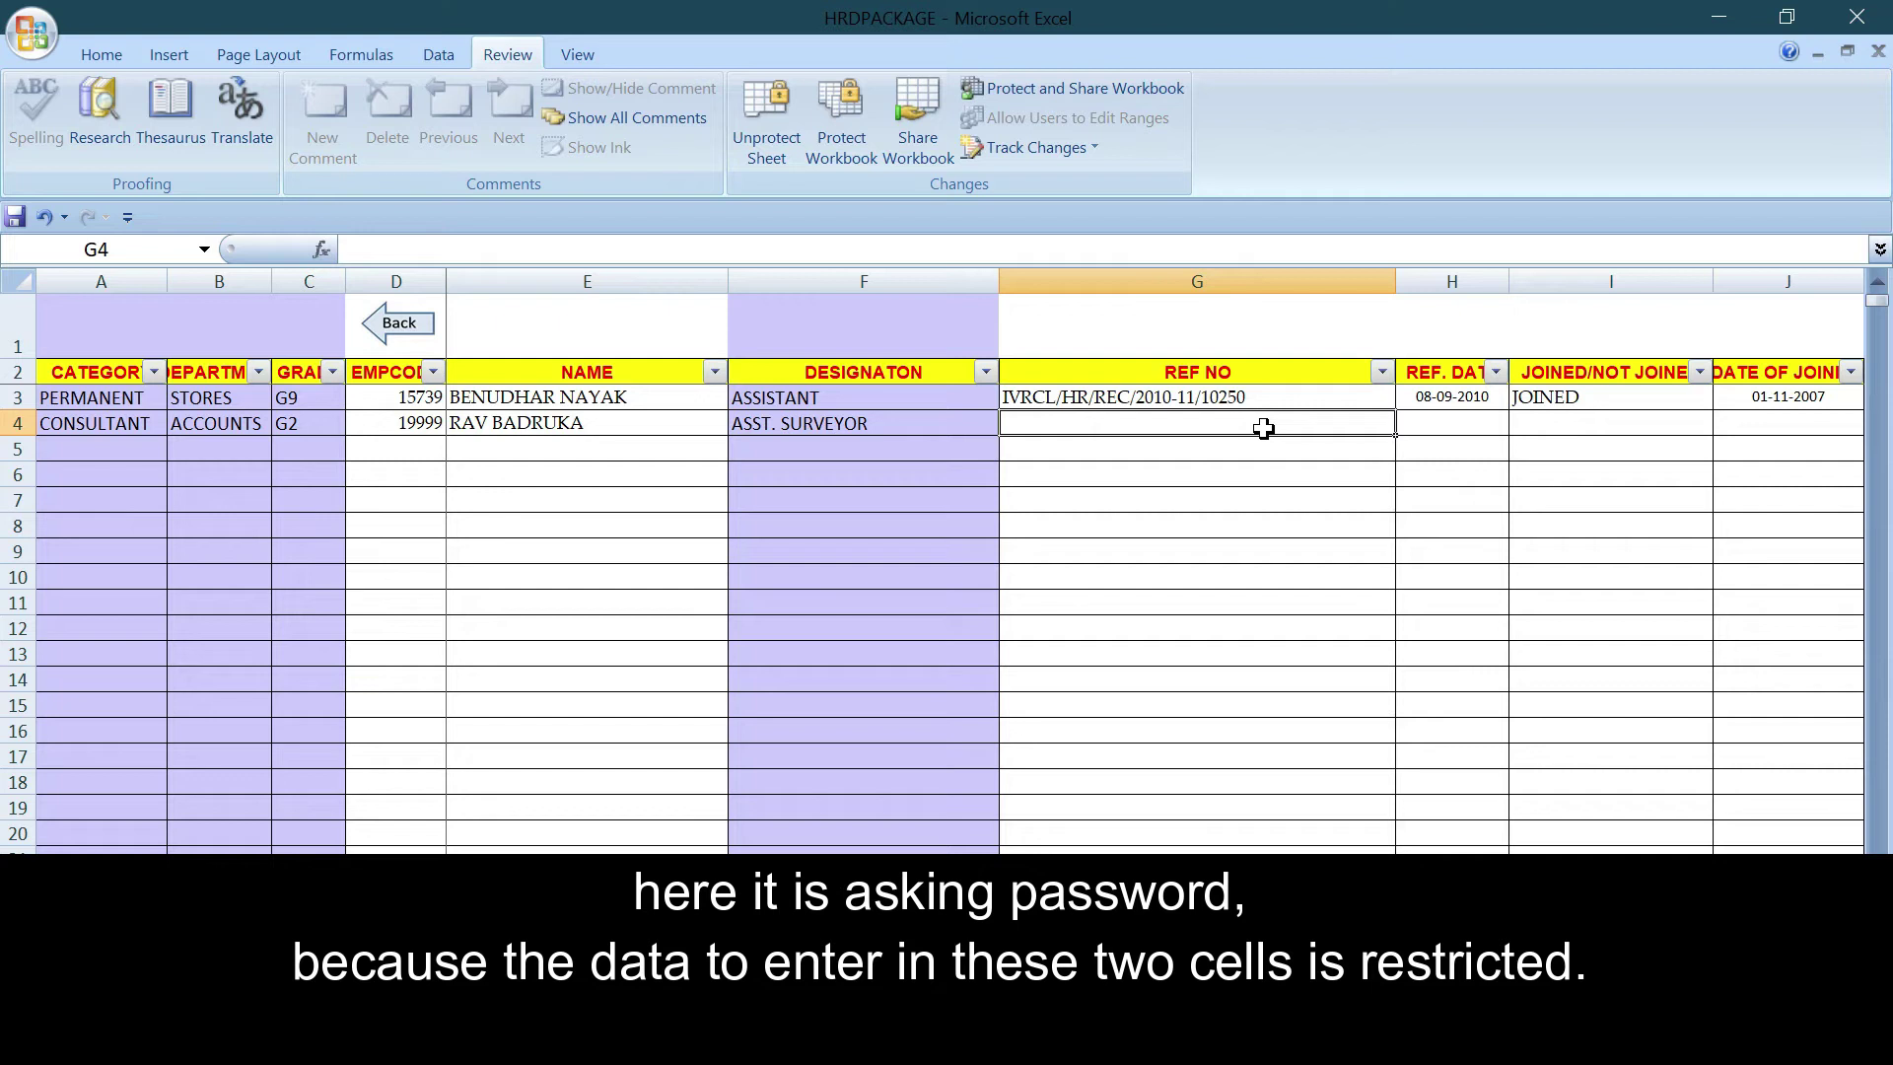
- Delete the IVRCL/ prefix from the reference number in G3
click(1281, 402)
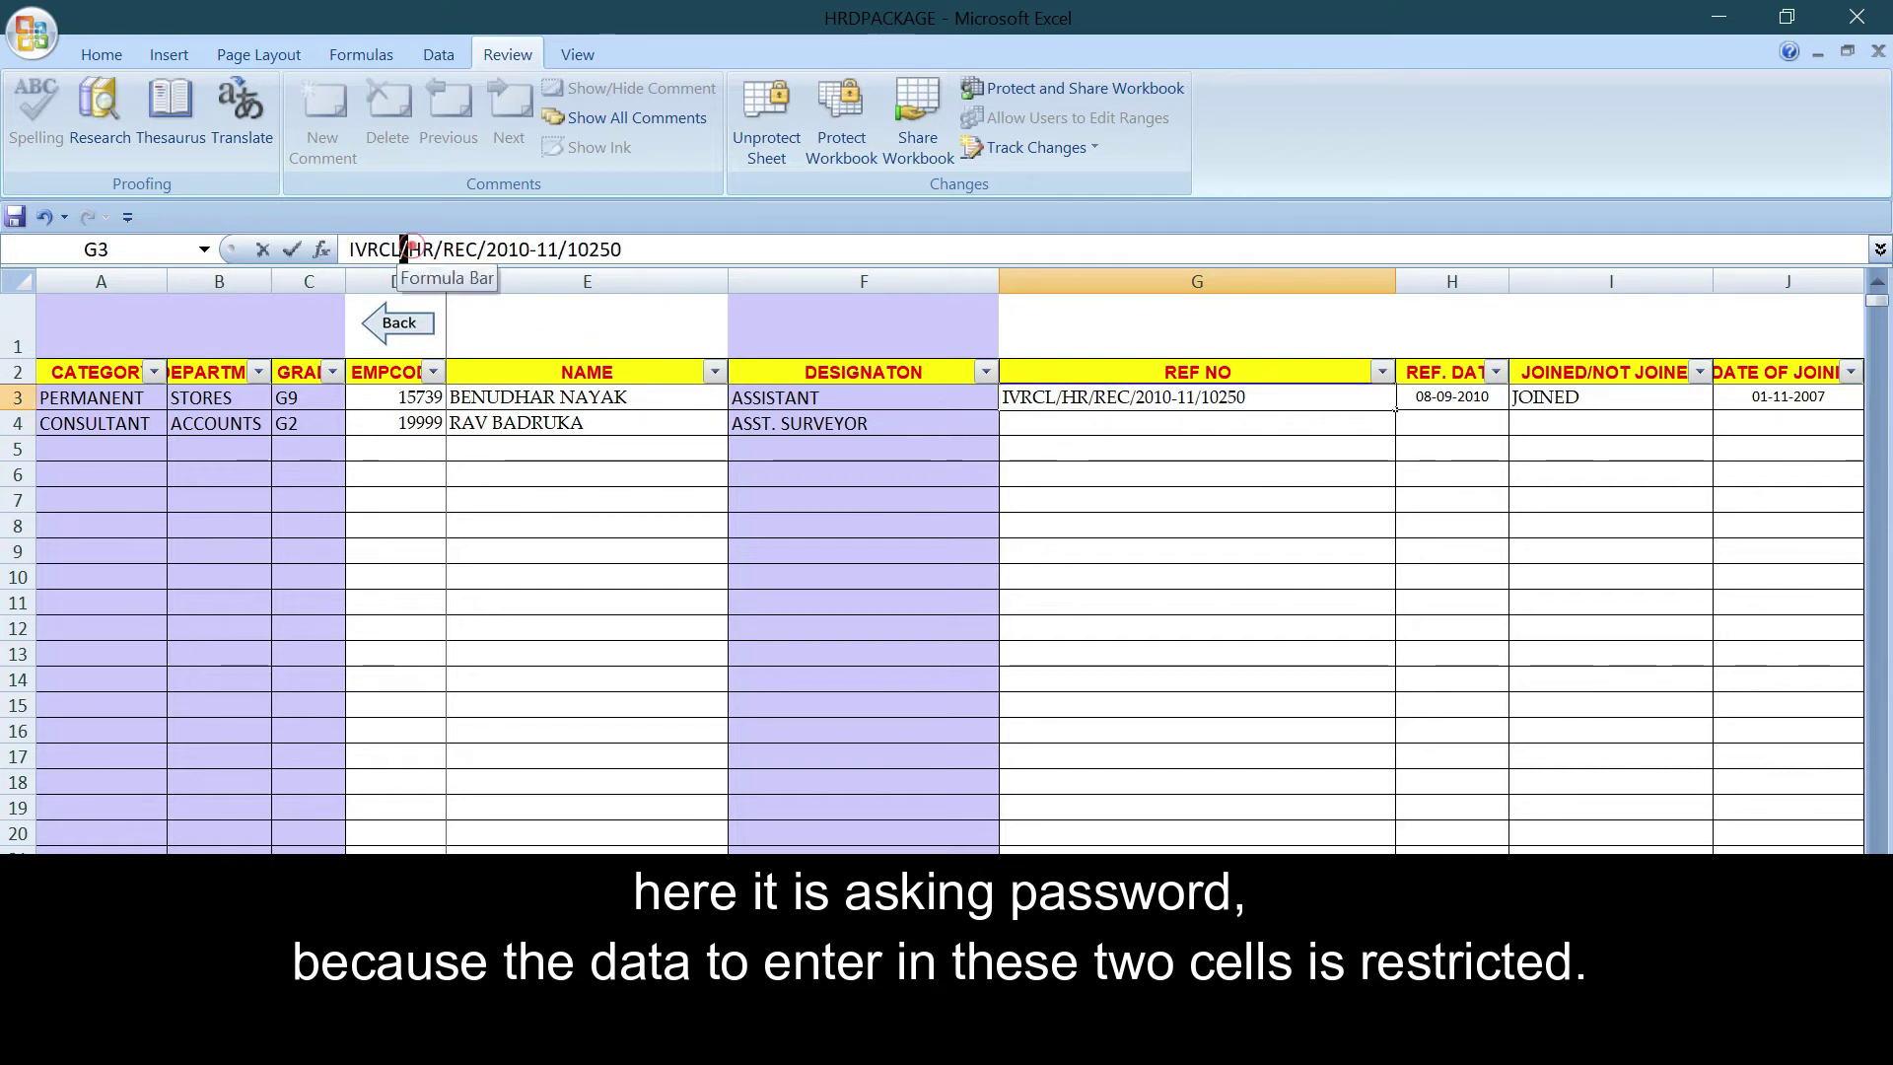
drag(407, 249, 350, 249)
key(Delete)
click(1240, 510)
click(1107, 426)
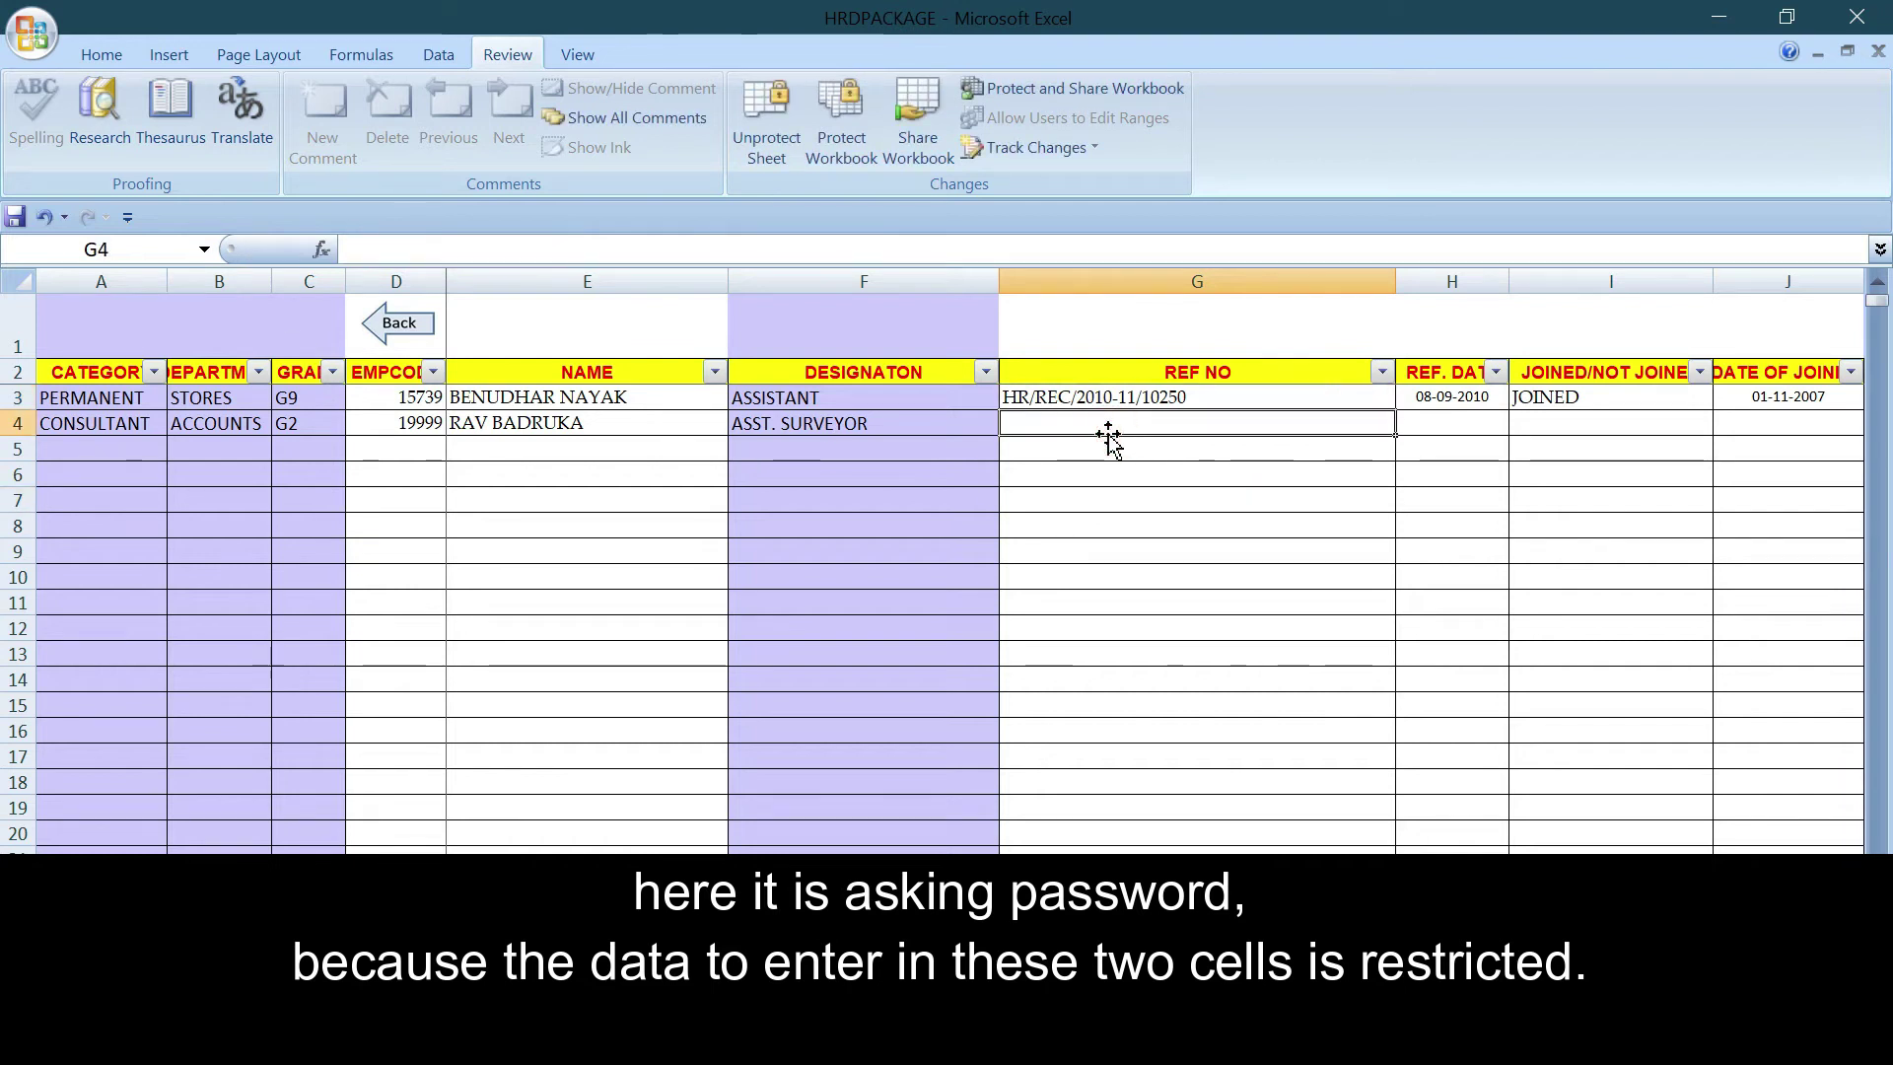
text(KIDHO)
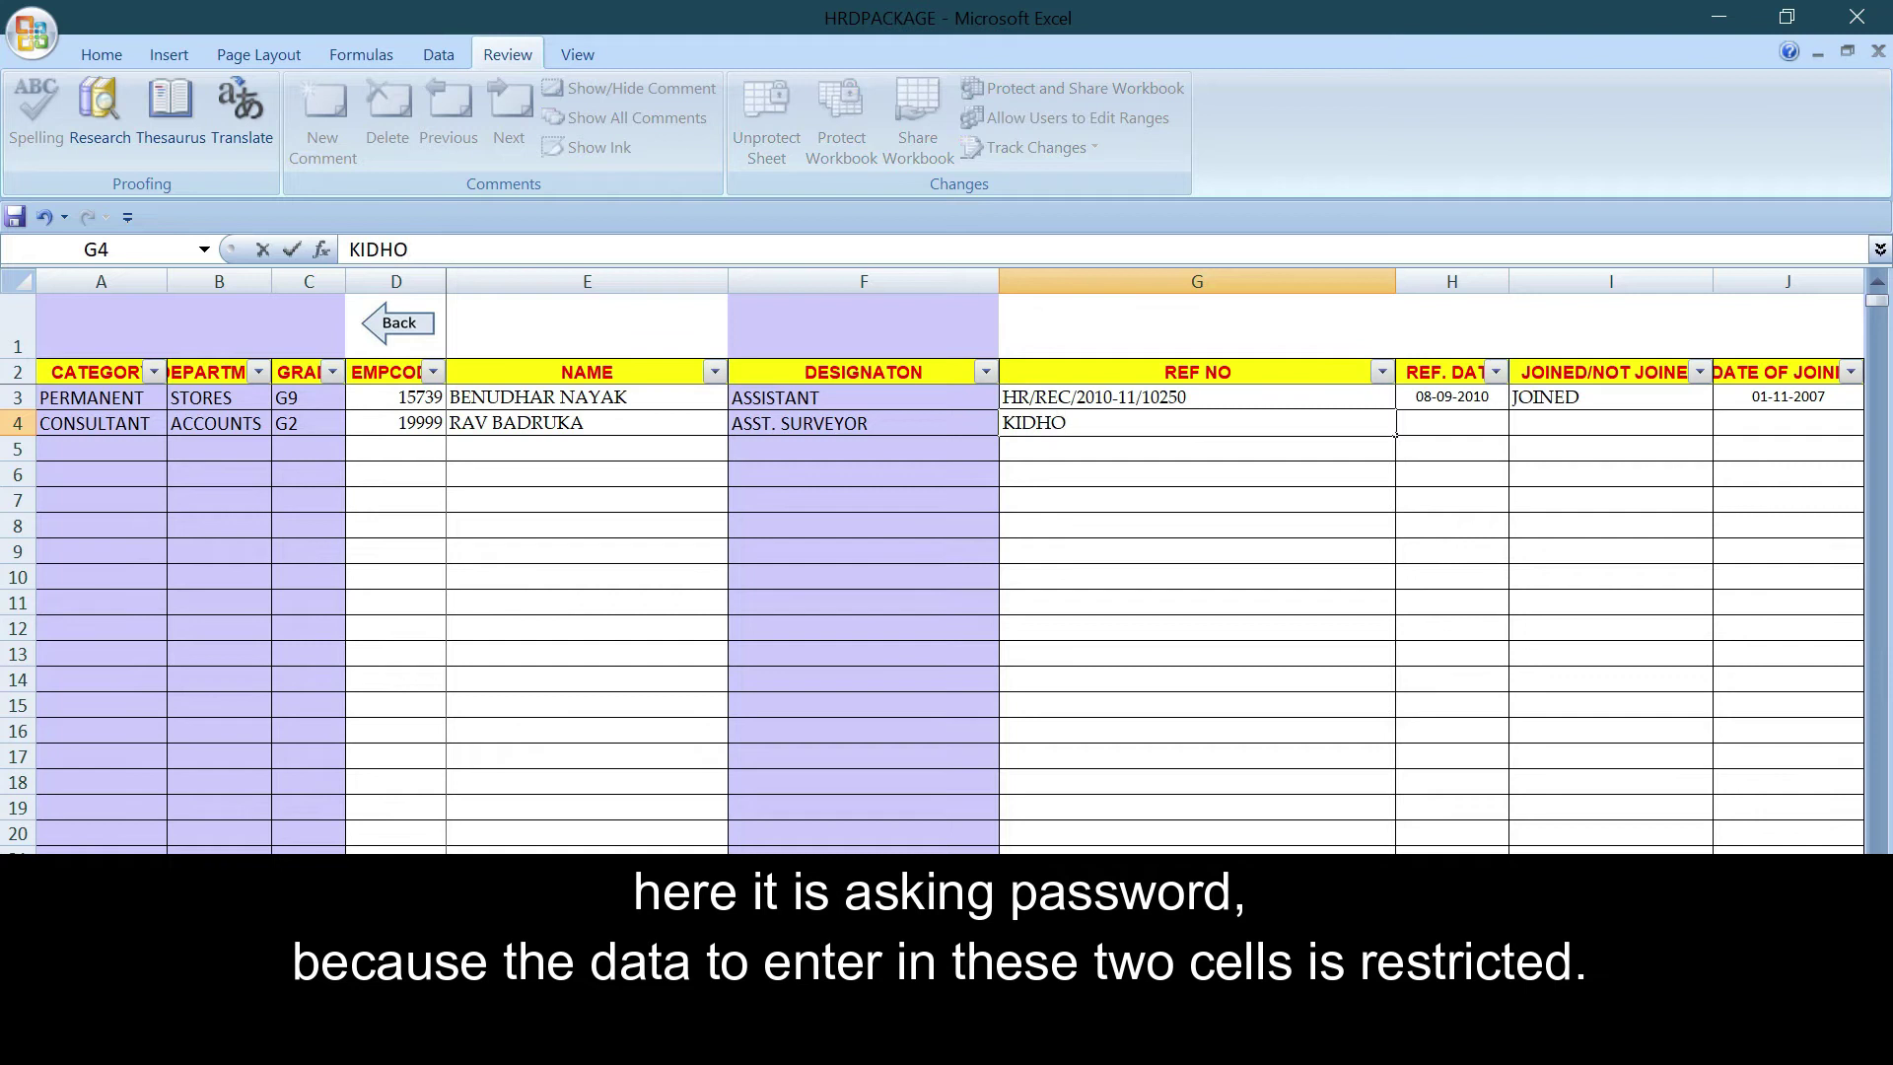
key(BackSpace)
key(BackSpace)
key(BackSpace)
key(BackSpace)
key(BackSpace)
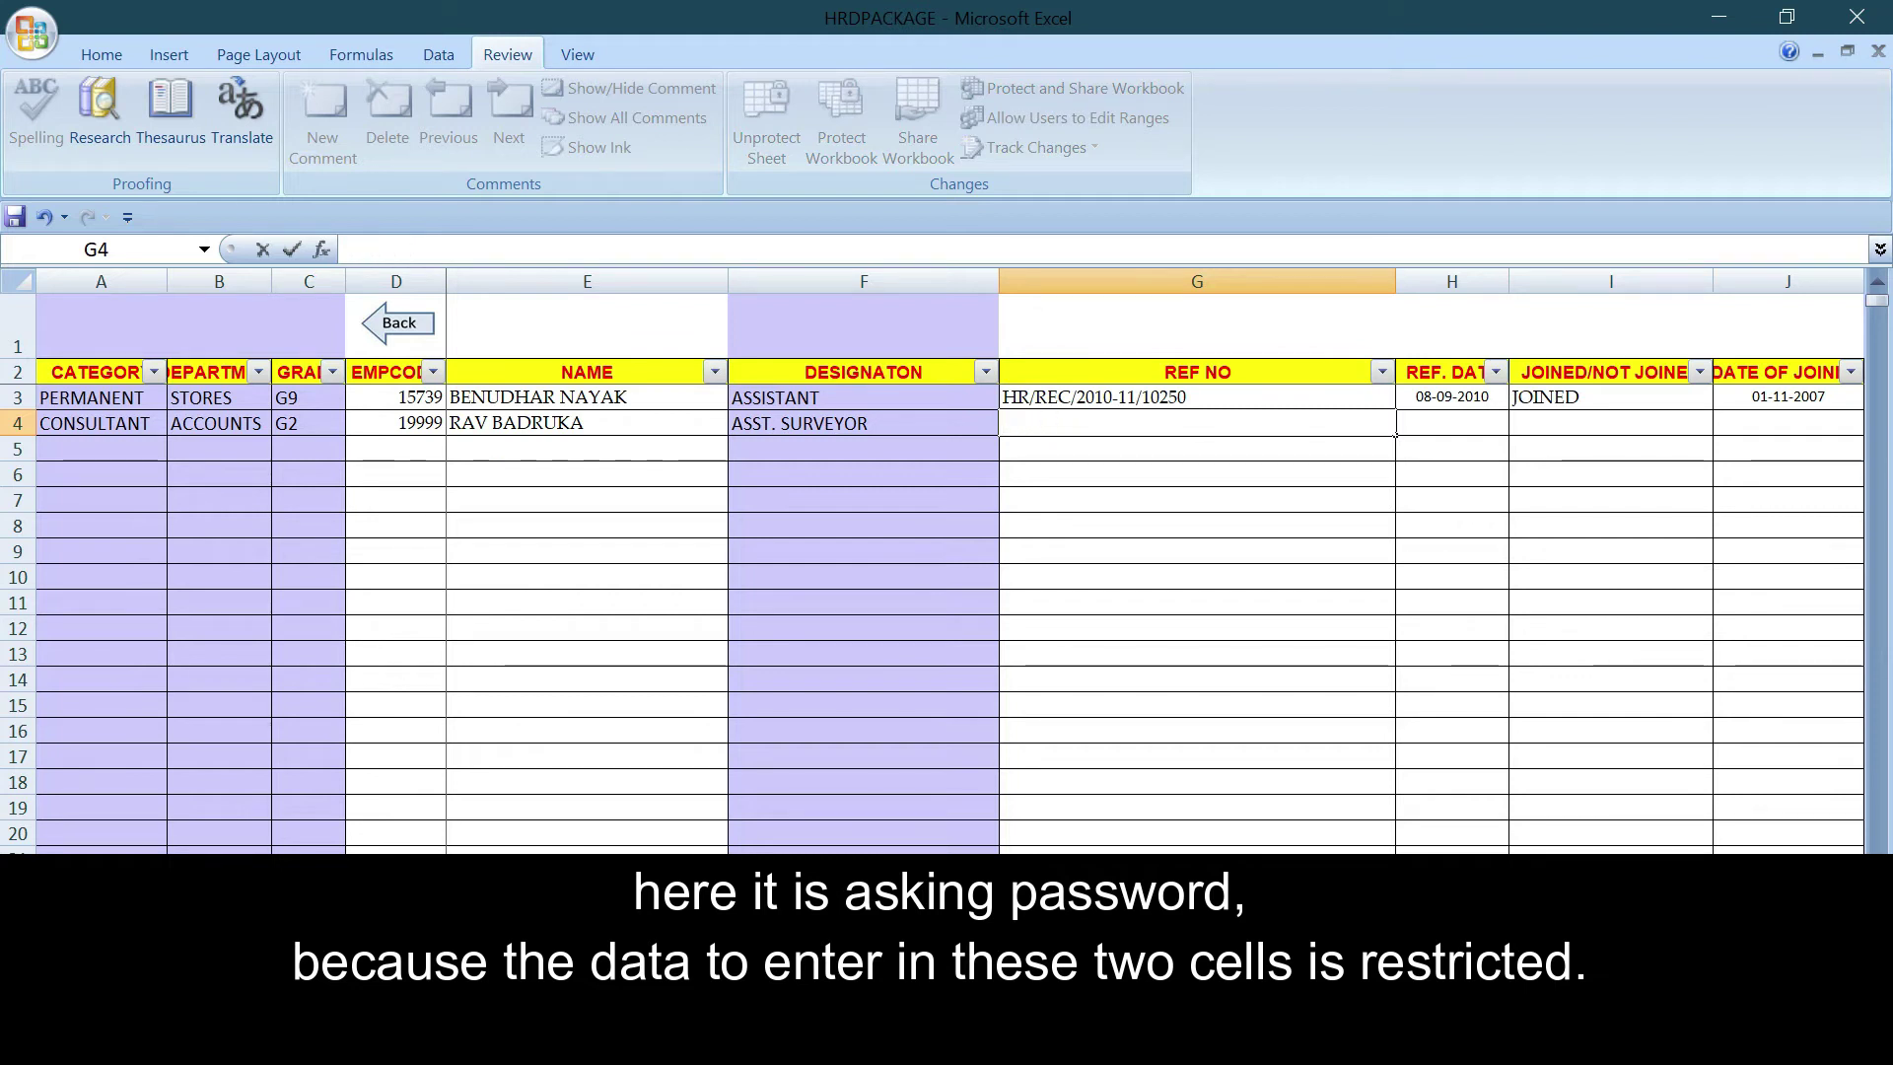
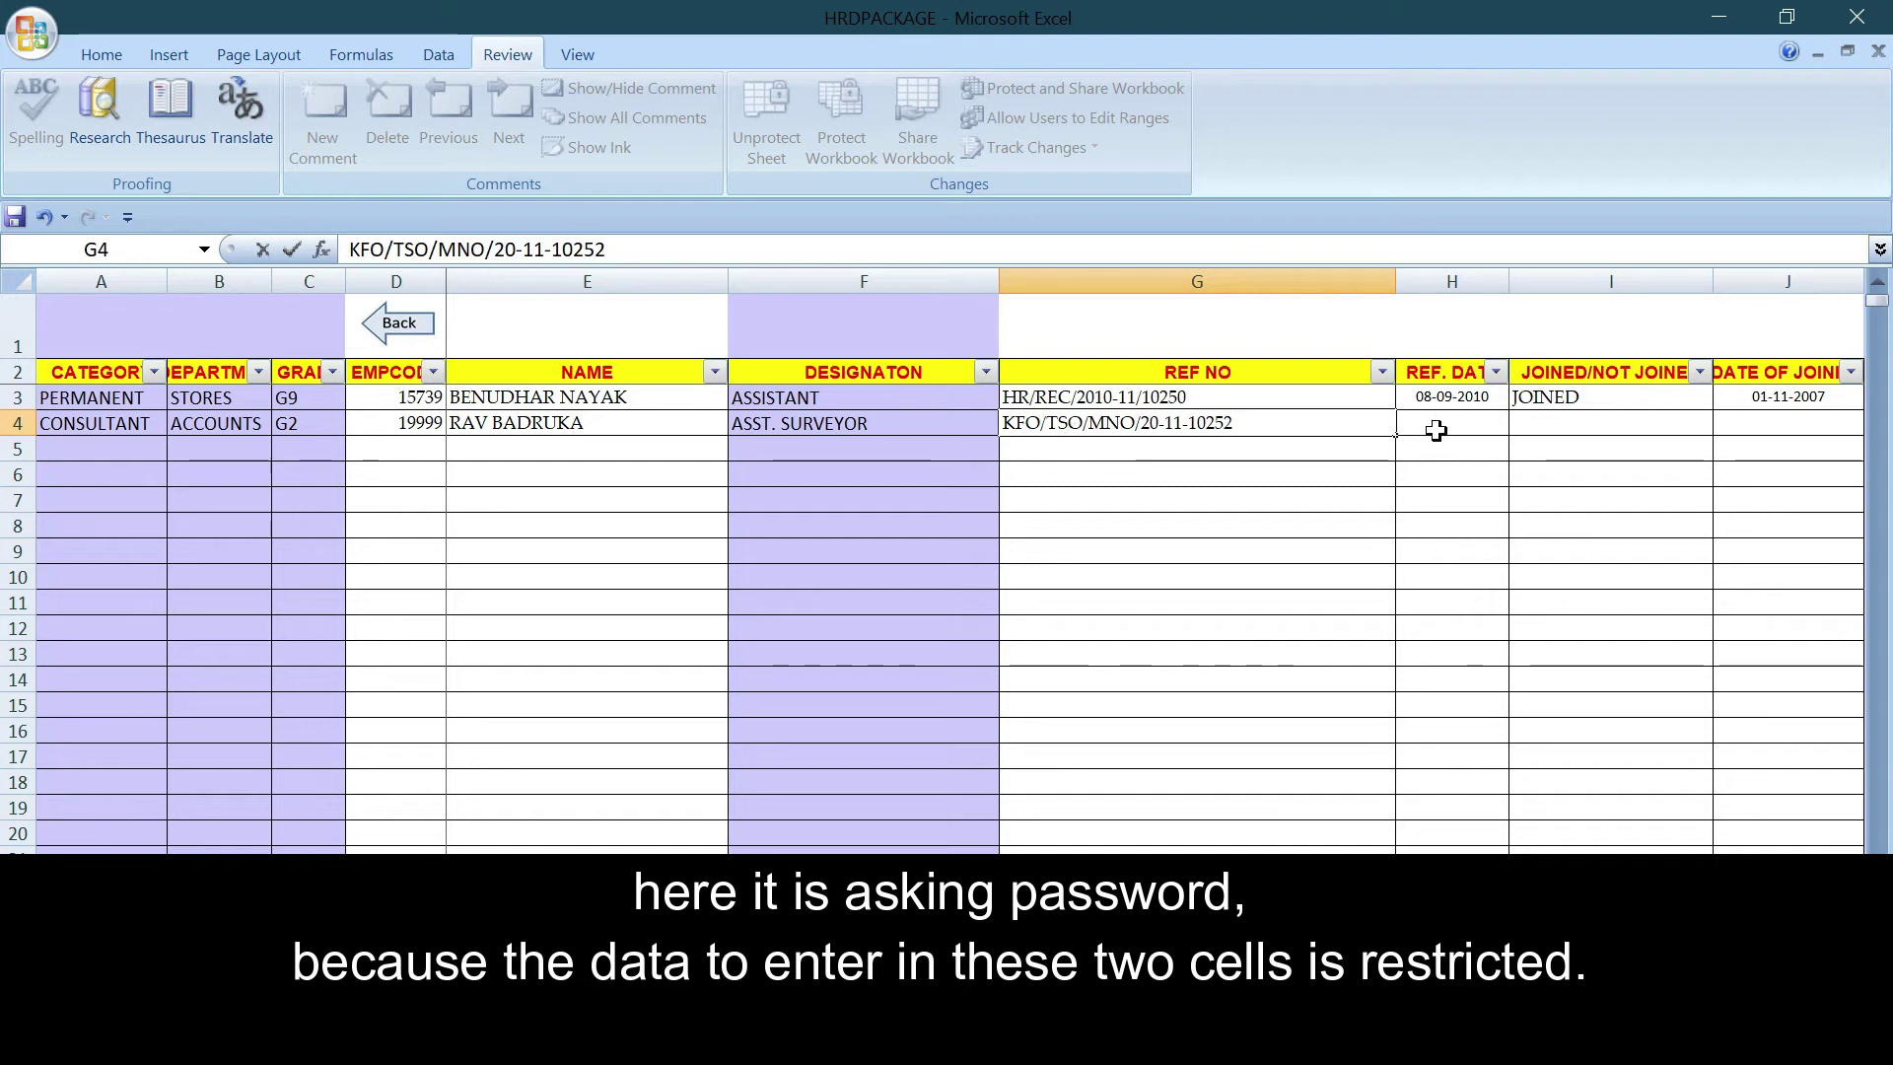
click(1430, 428)
- Enter REF. DATE 12-02-2010, status JOINED and joining date 01-12-2012 in H4:J4
text(12)
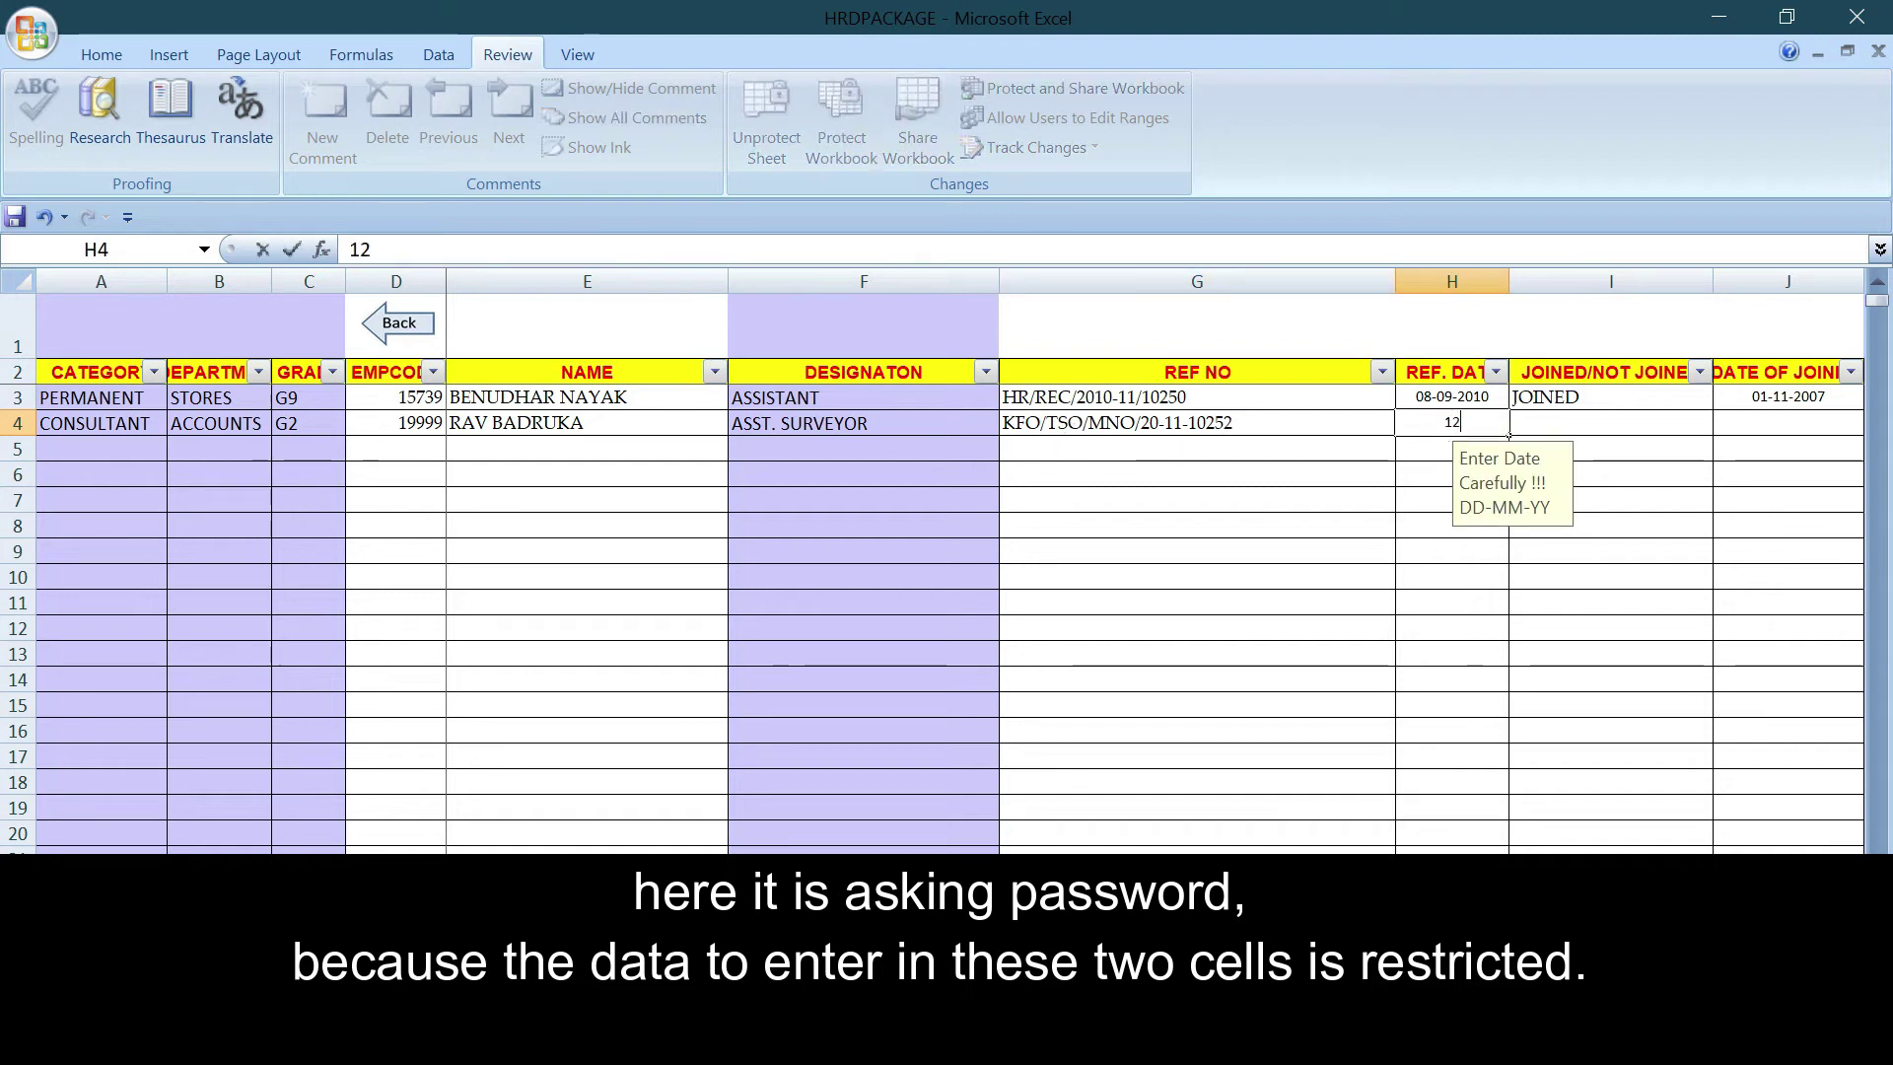
text(-02-2010)
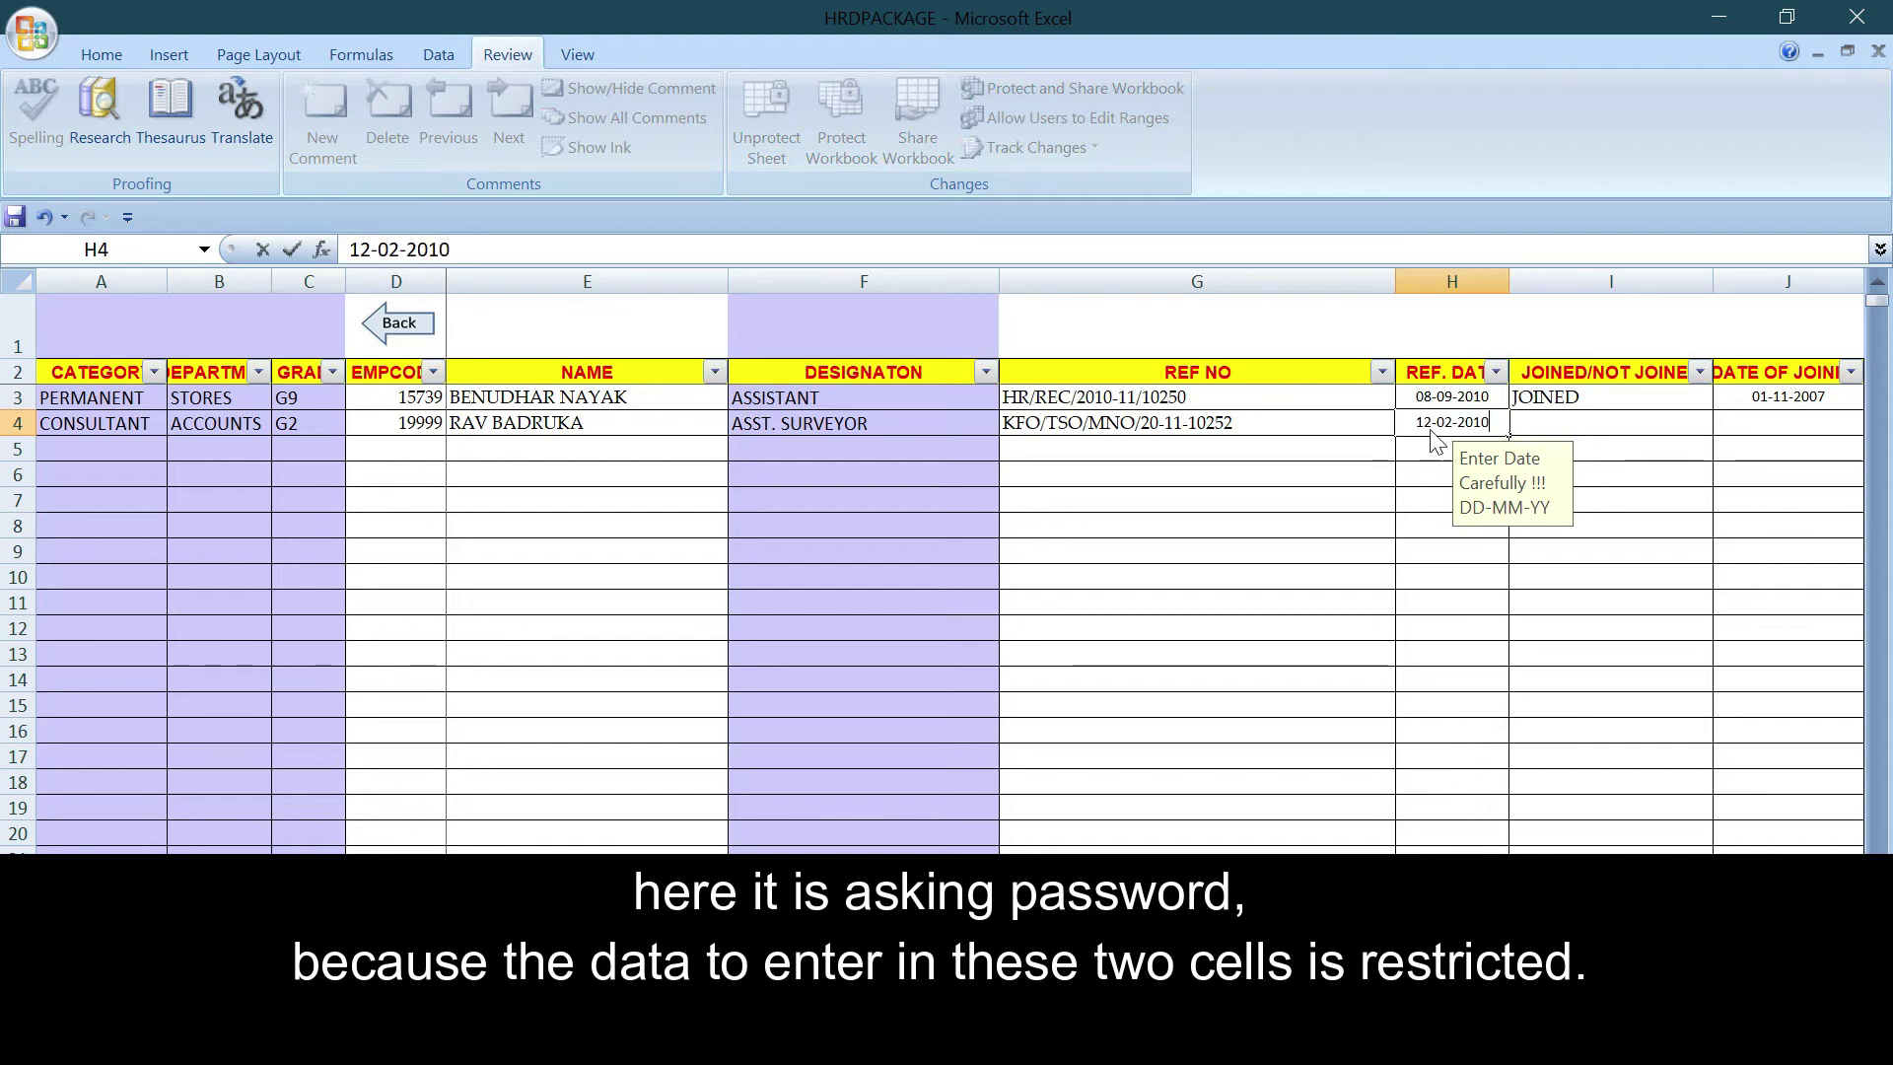
click(1517, 421)
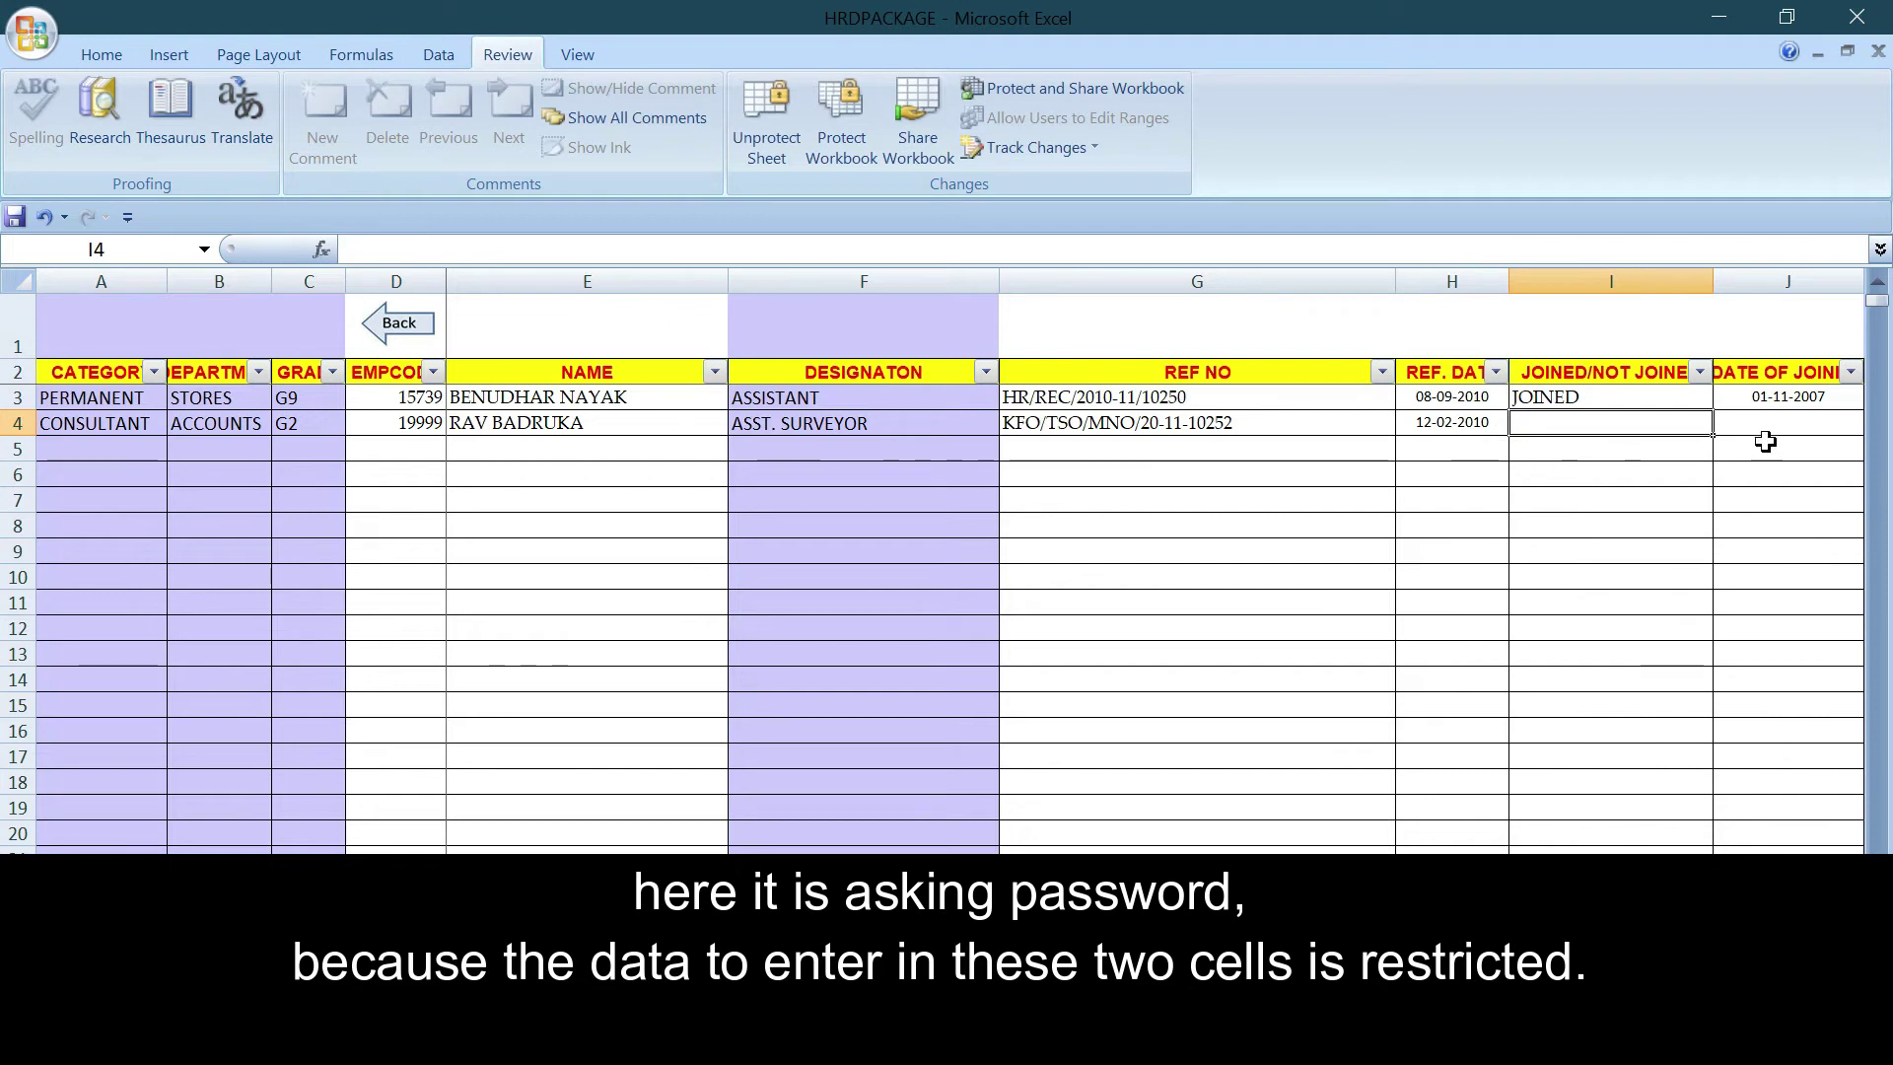
text(JOINED)
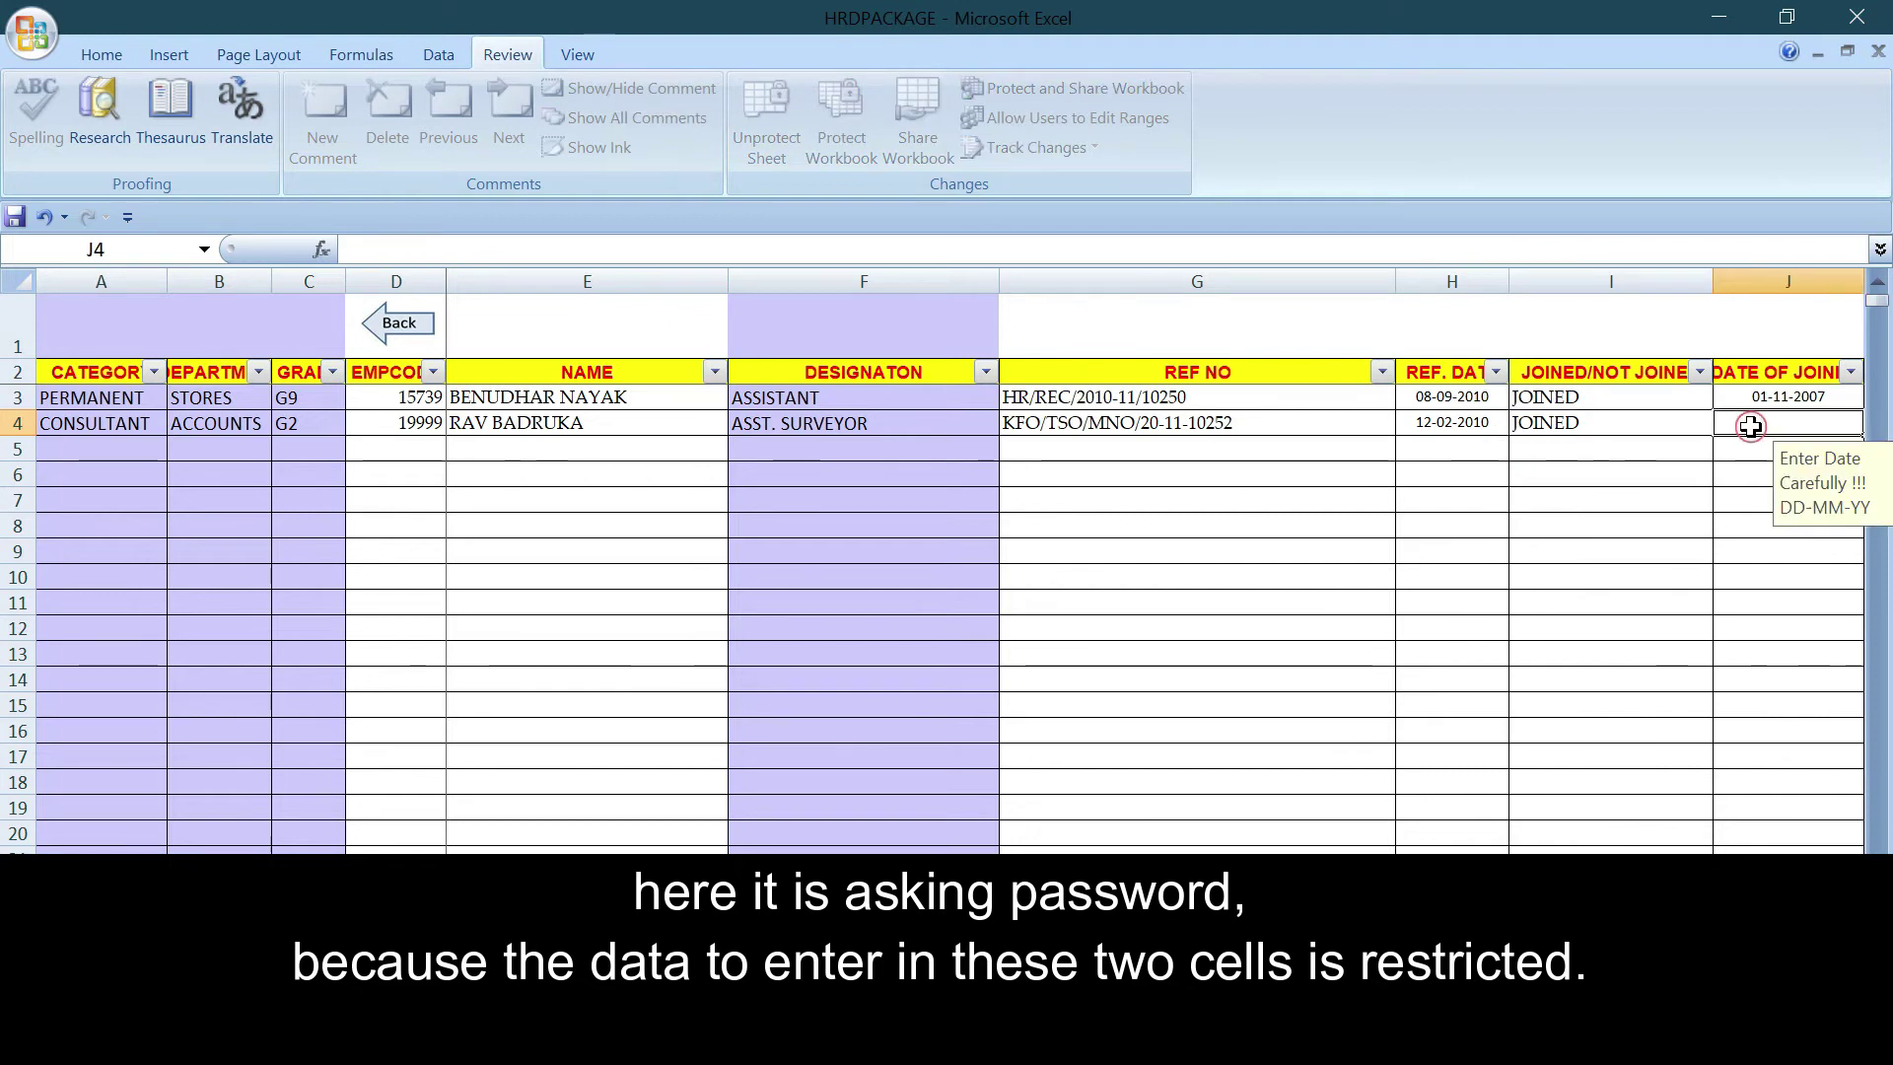
click(1752, 427)
text(01-12-2012)
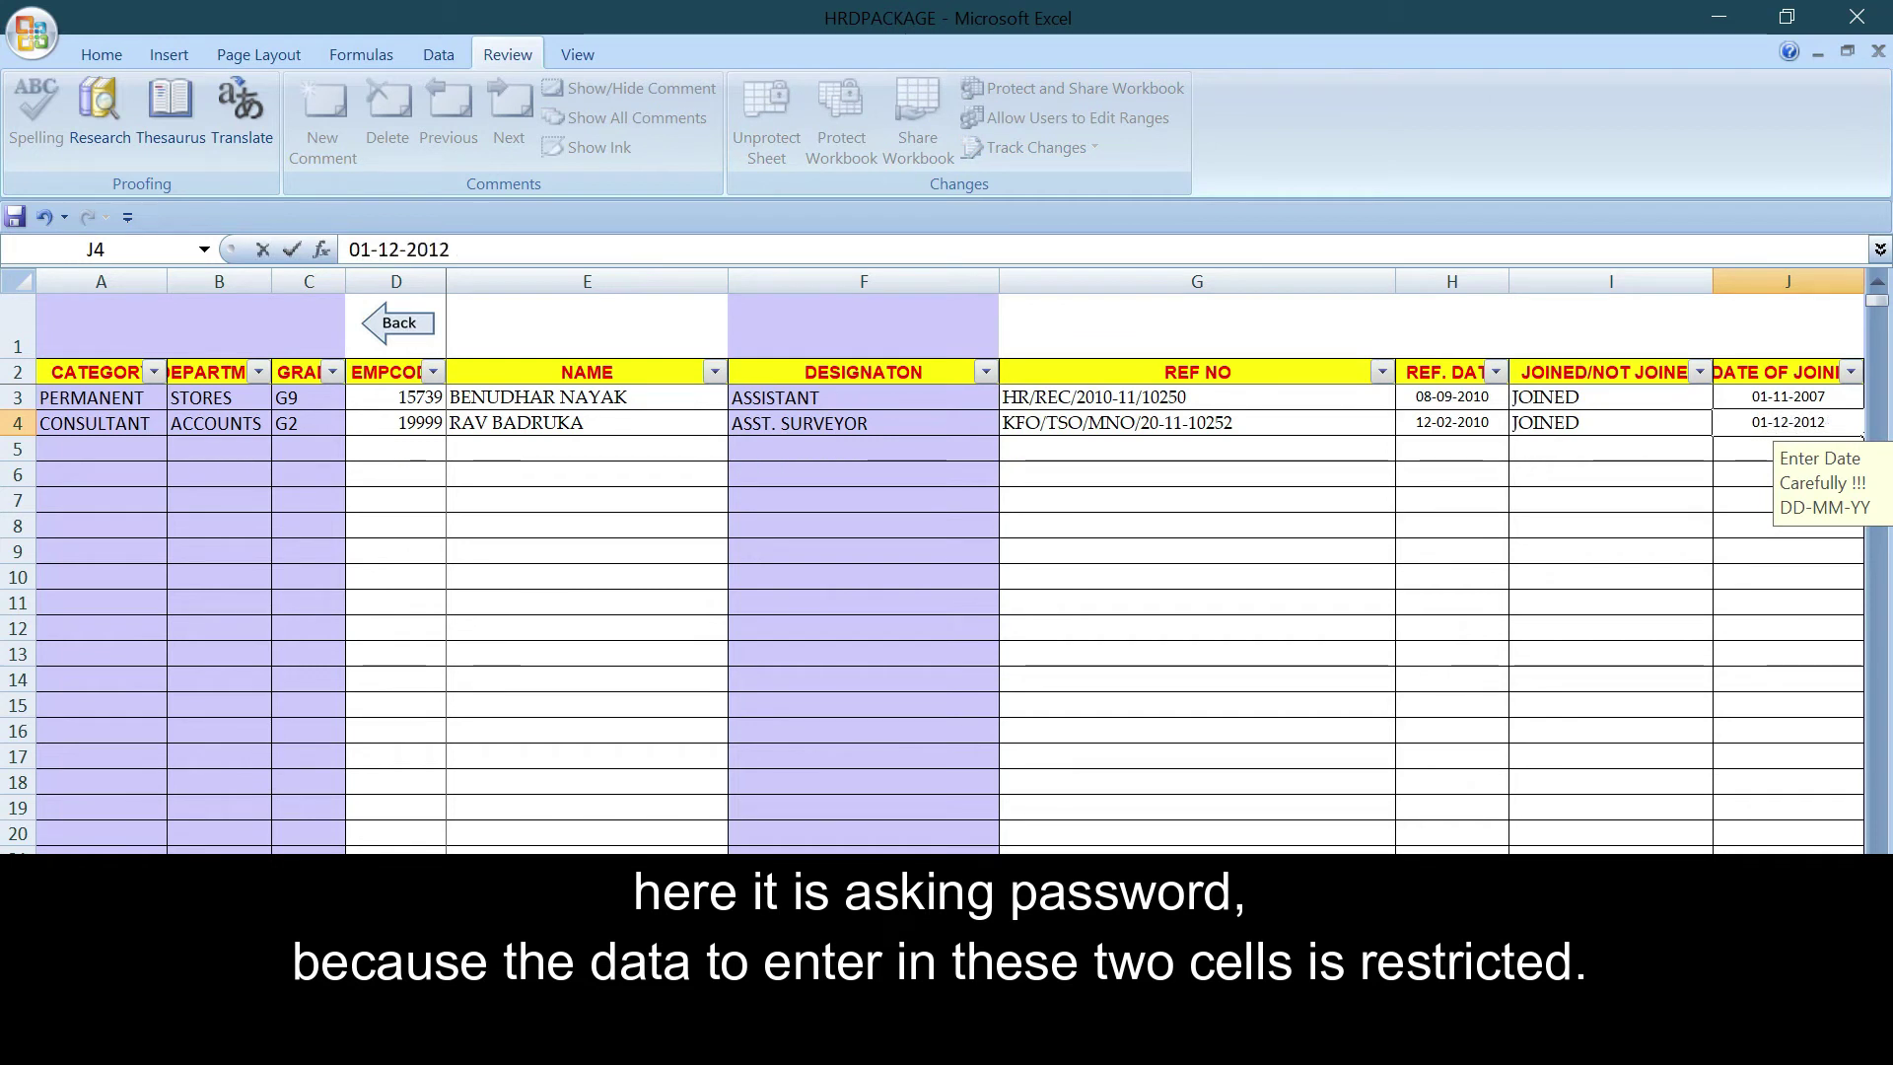
click(1350, 424)
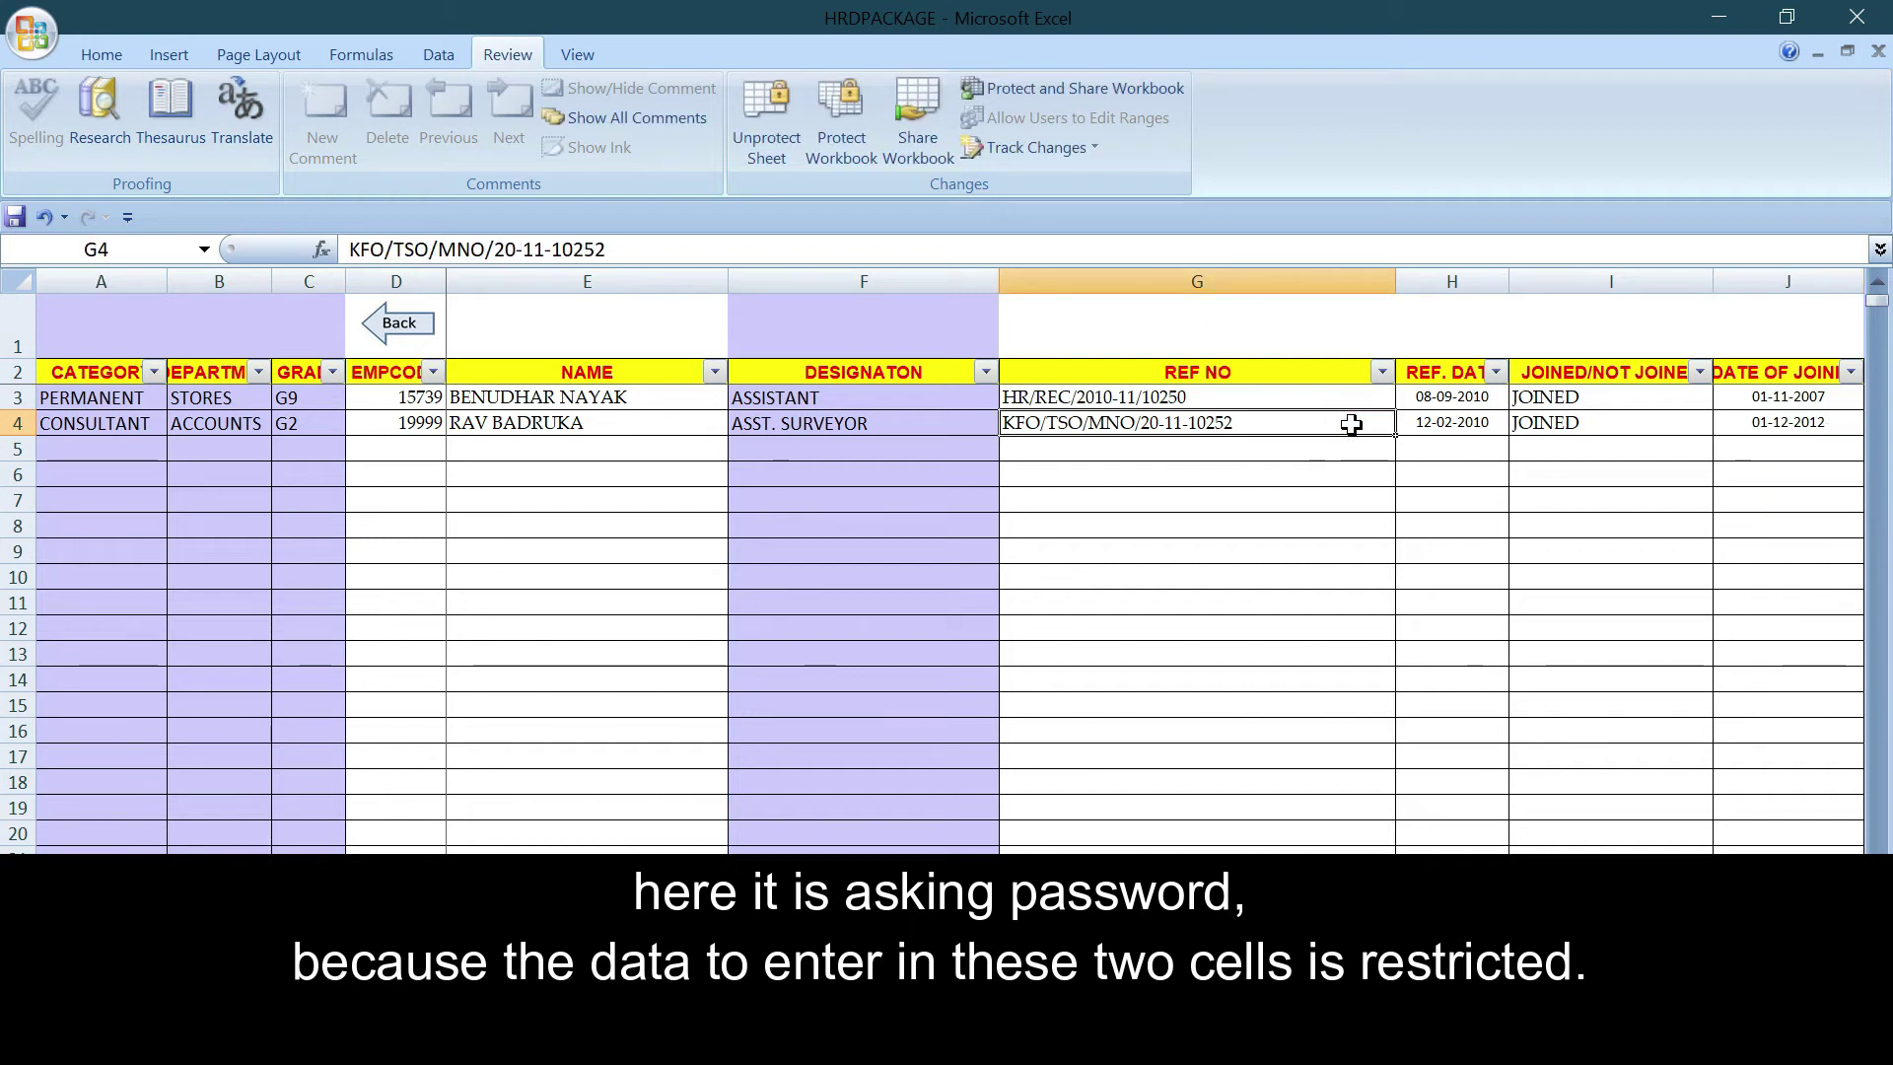
- Pick T-CATEGORY, CIVIL and G4 from the dropdowns in A5, B5 and C5
click(124, 447)
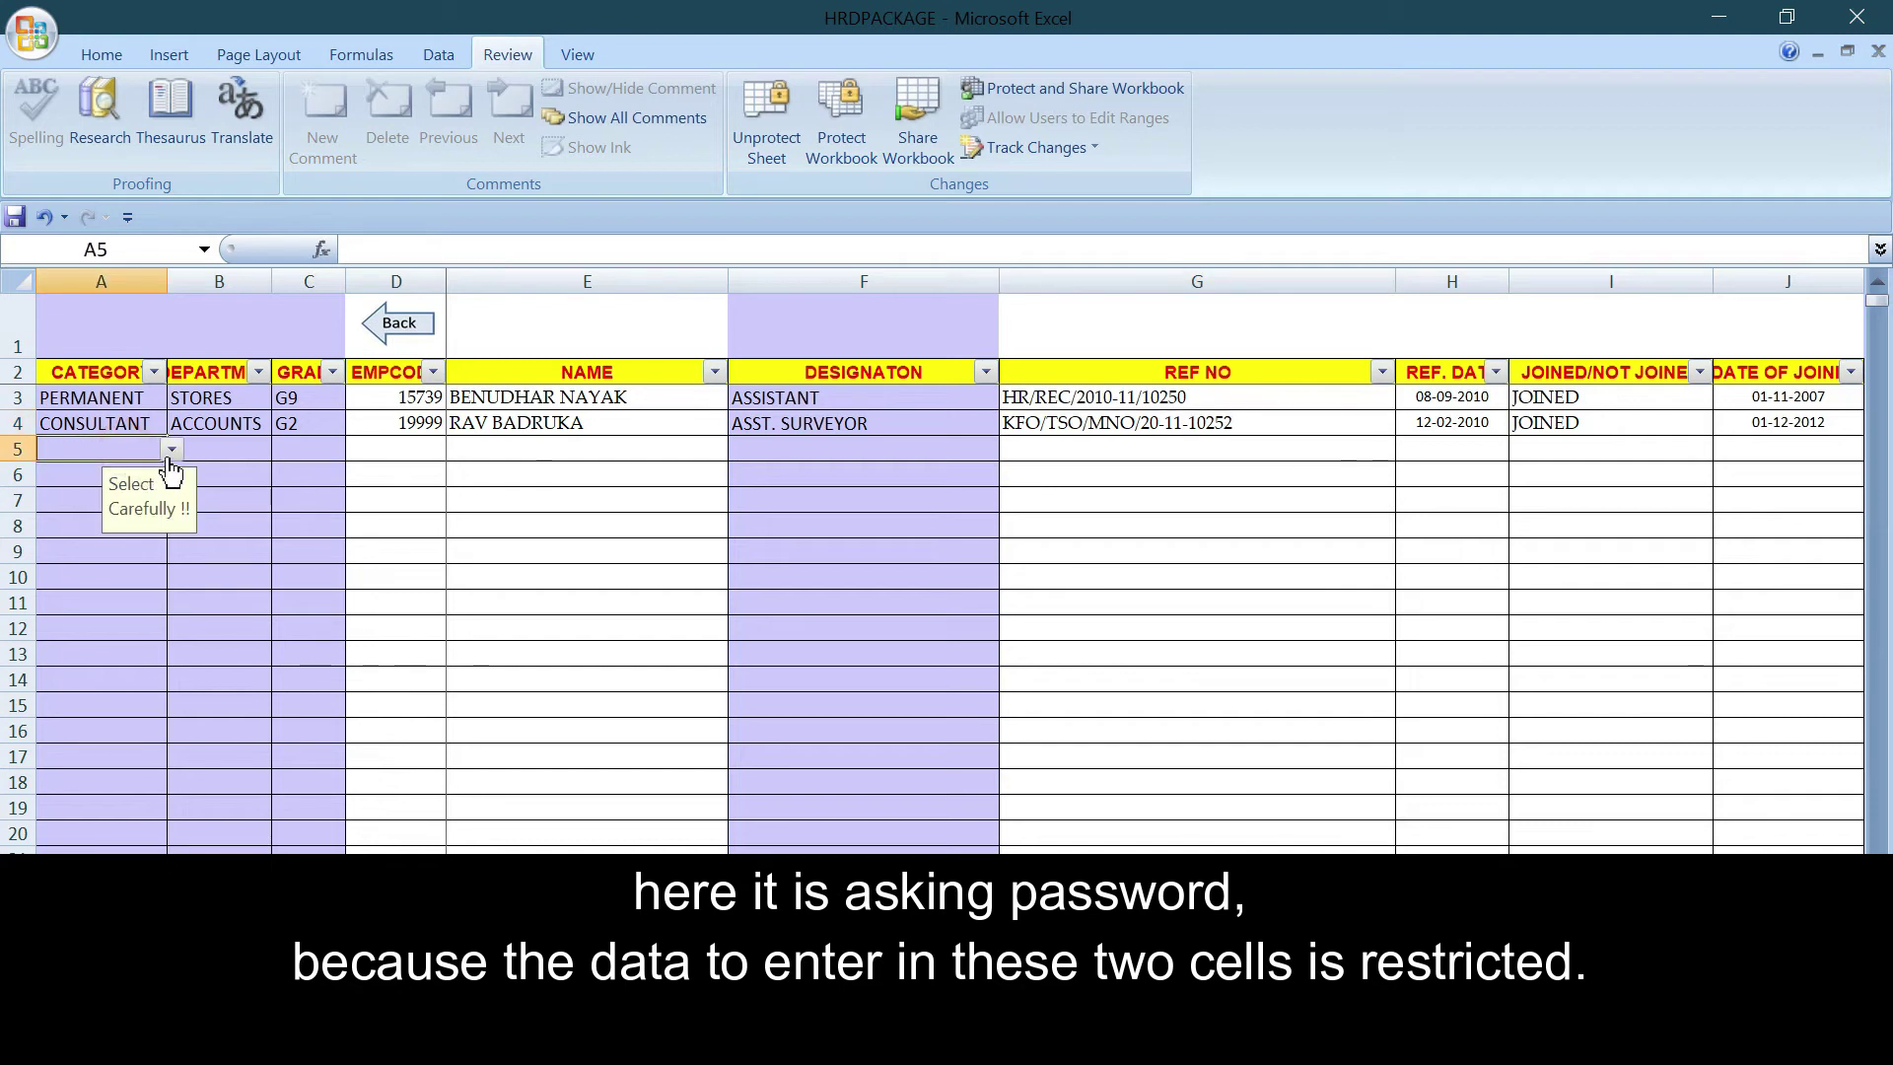
click(170, 458)
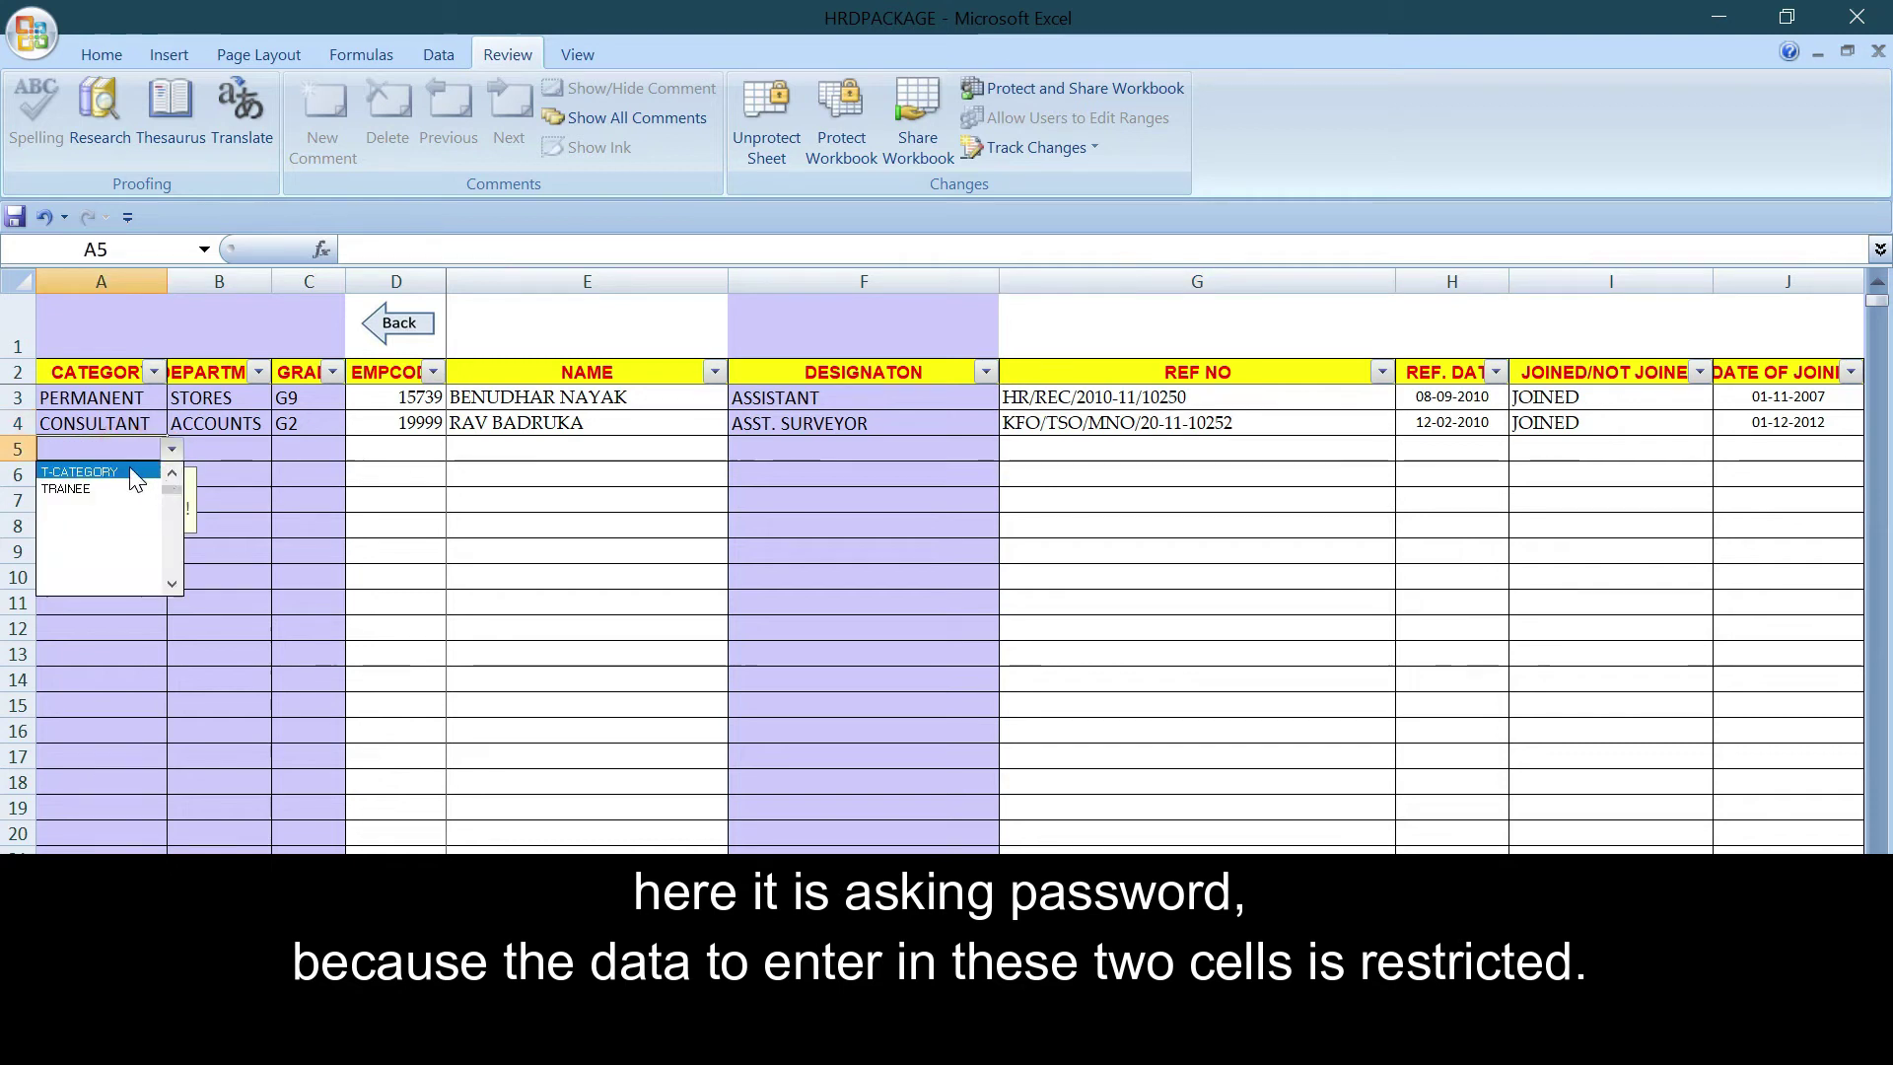
click(89, 472)
click(236, 450)
click(277, 451)
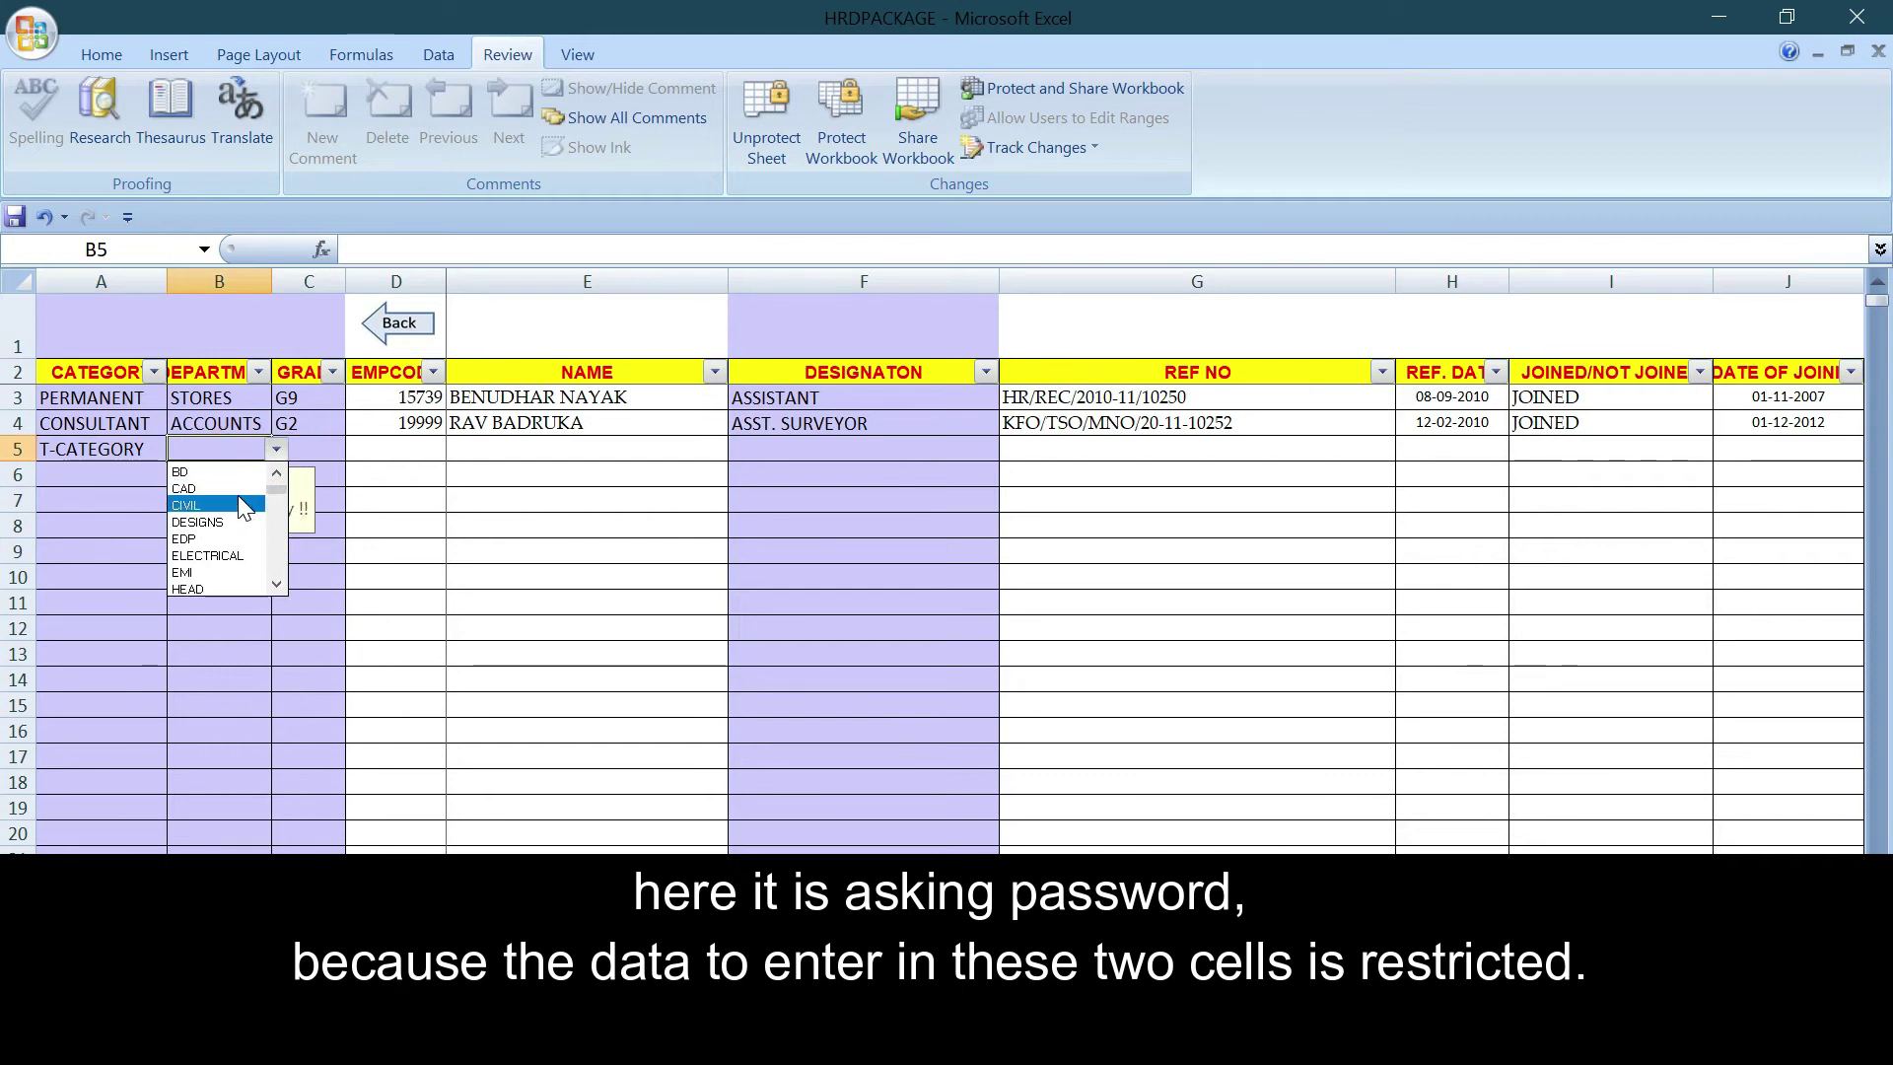
click(243, 506)
click(315, 449)
click(351, 449)
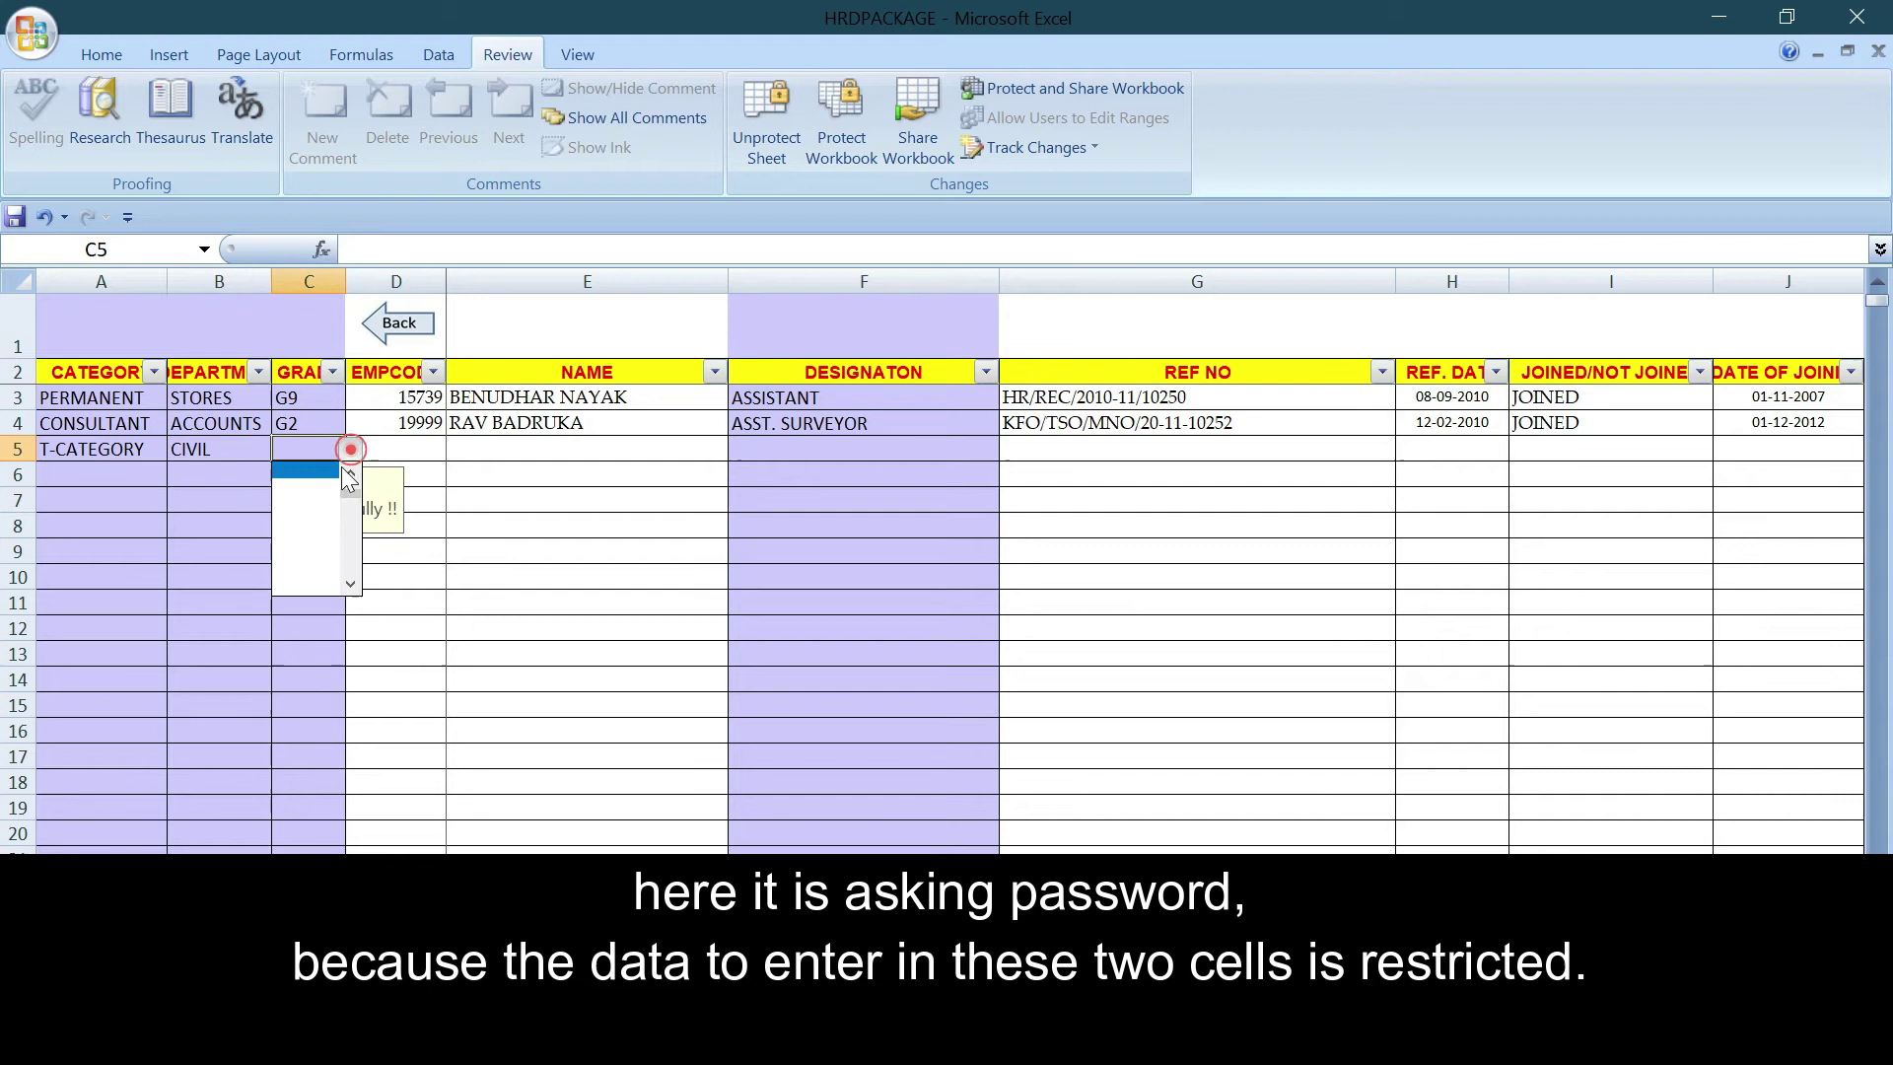
click(346, 488)
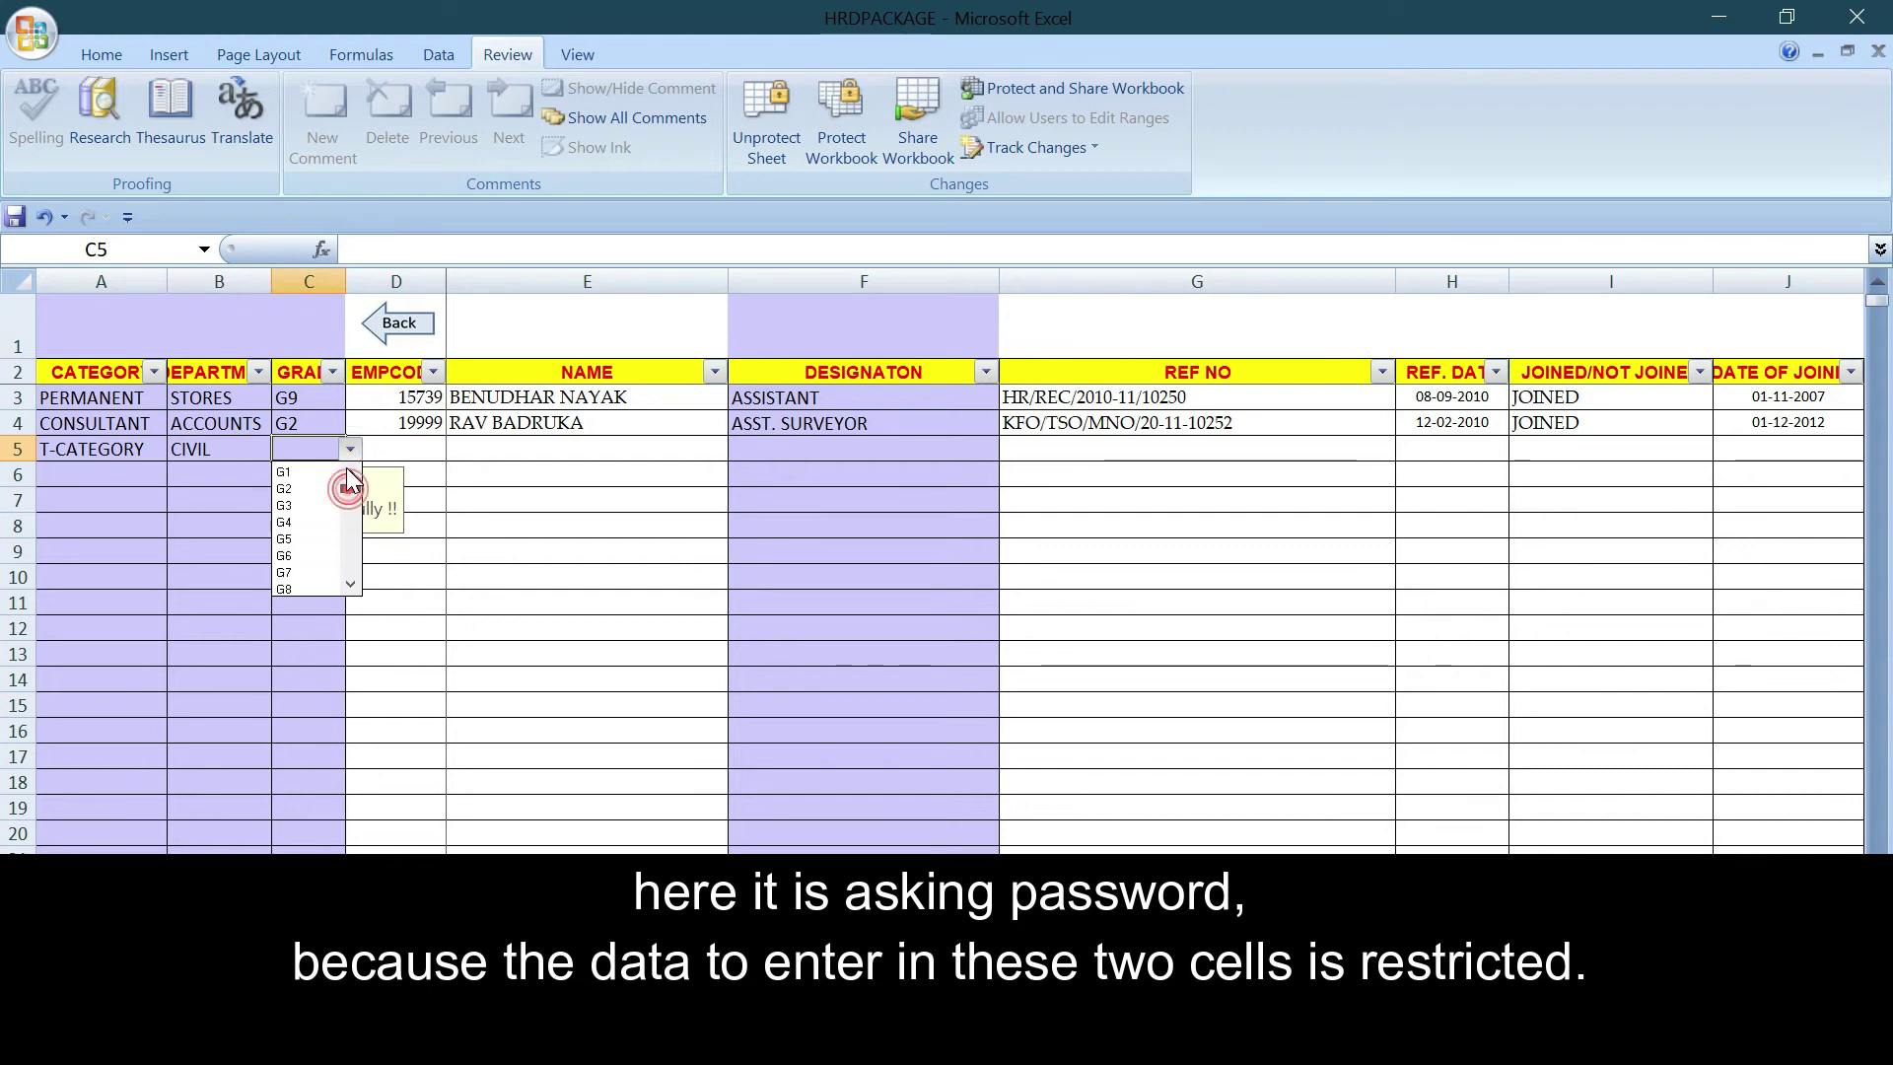
click(306, 522)
- Type the employee code in D5 and the employee's name in E5, then choose MANAGER in F5
click(406, 445)
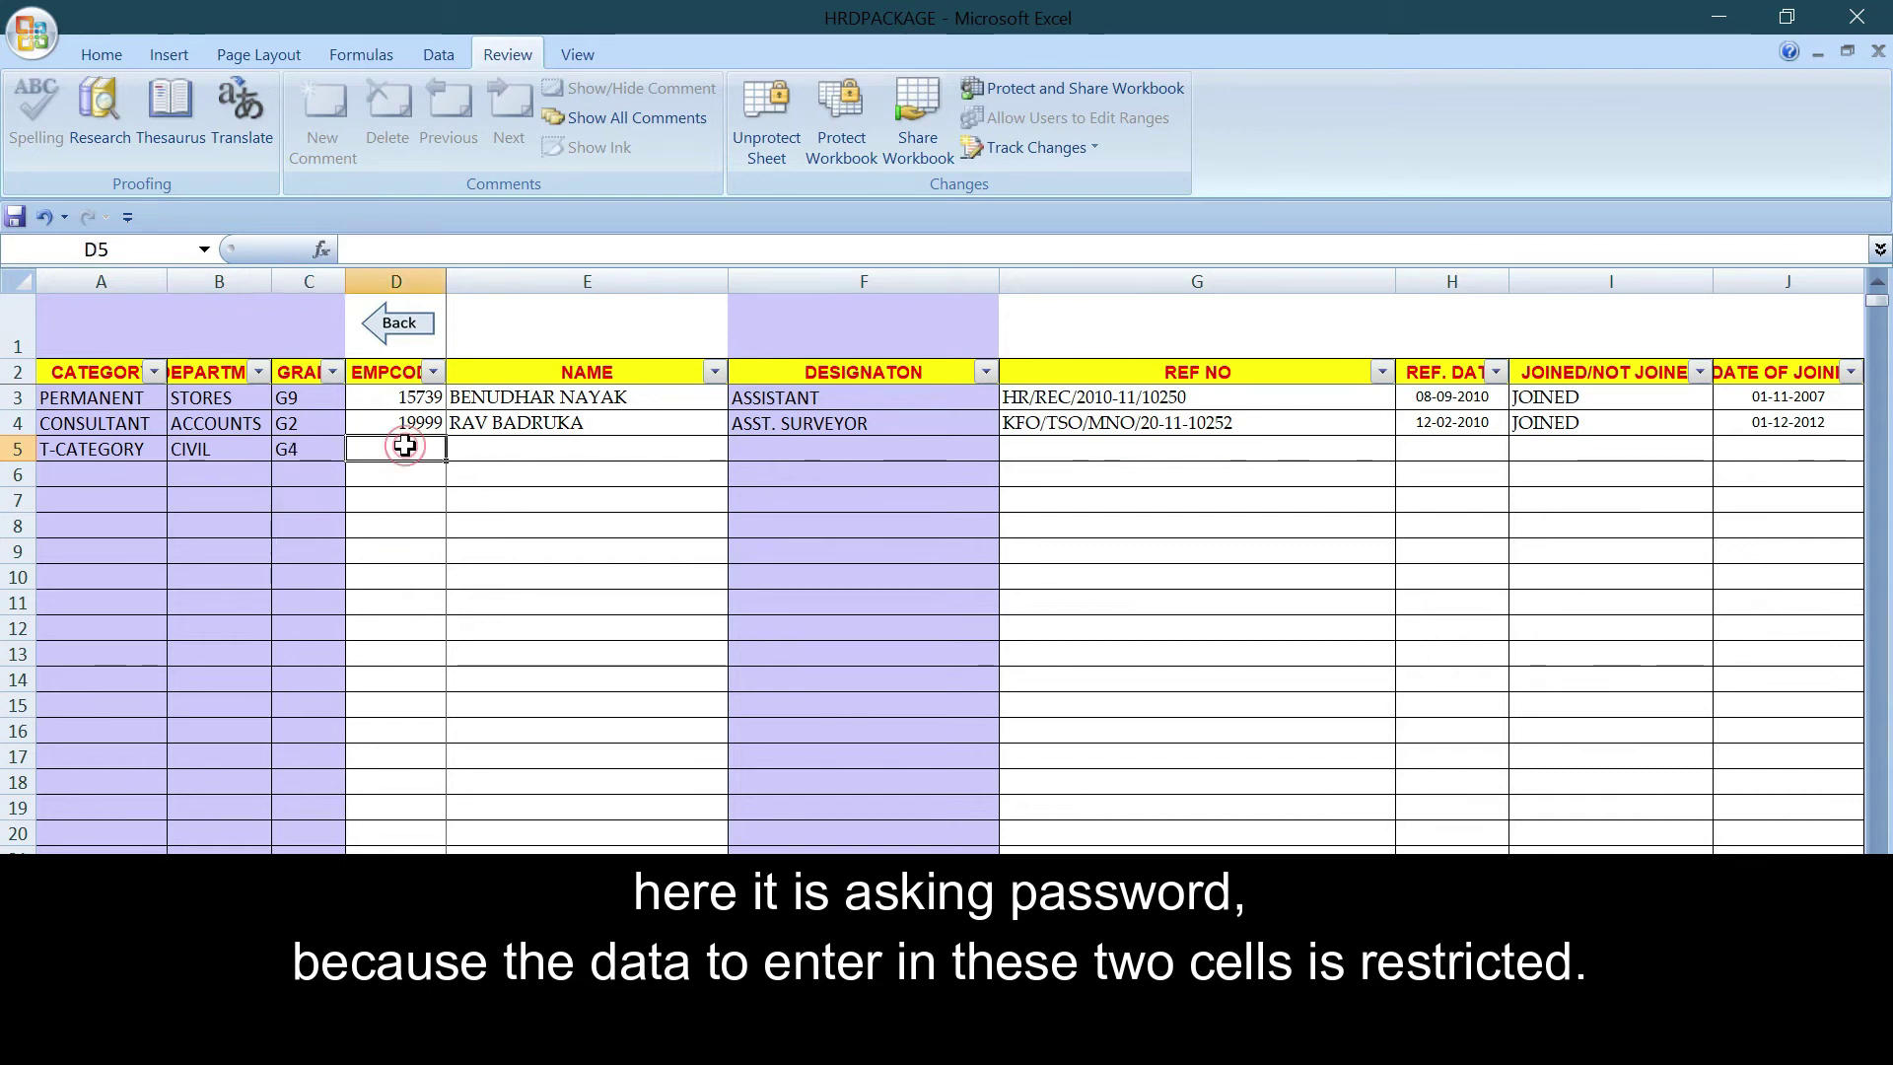
text(85753)
click(483, 453)
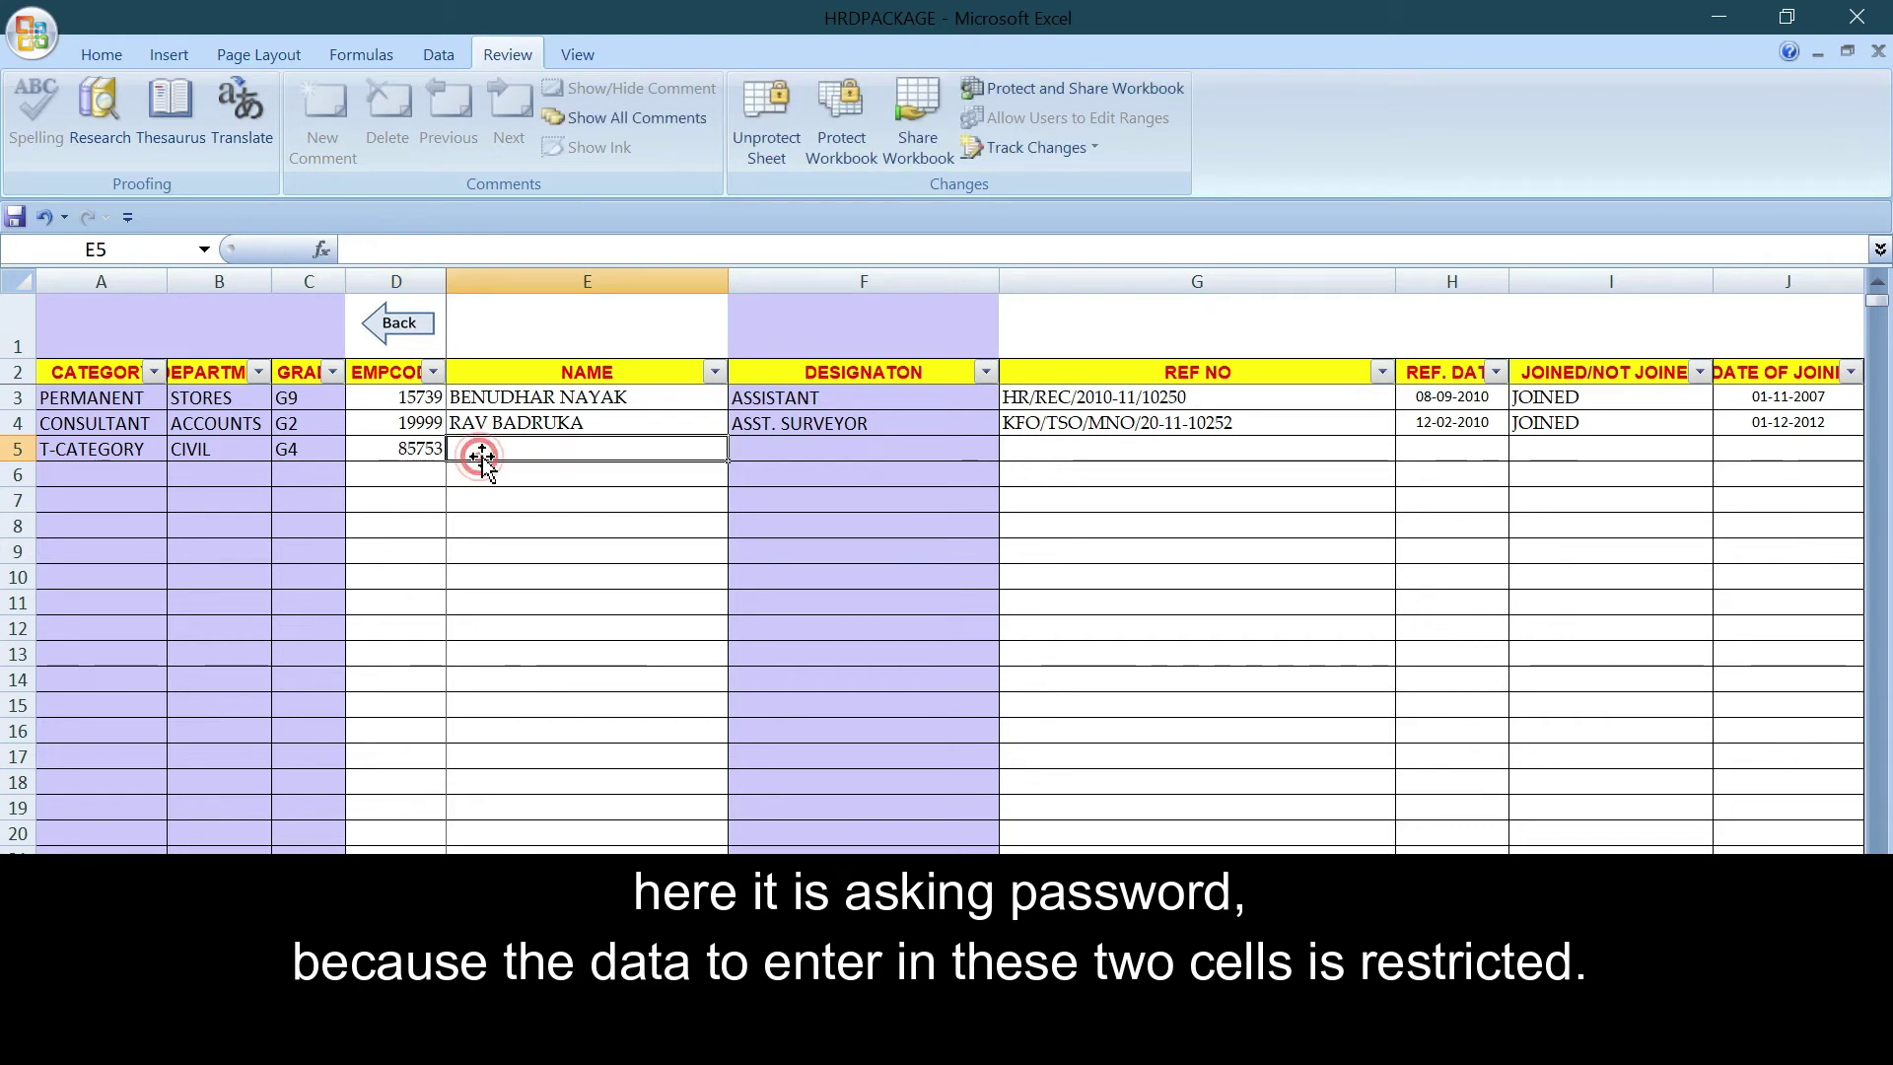
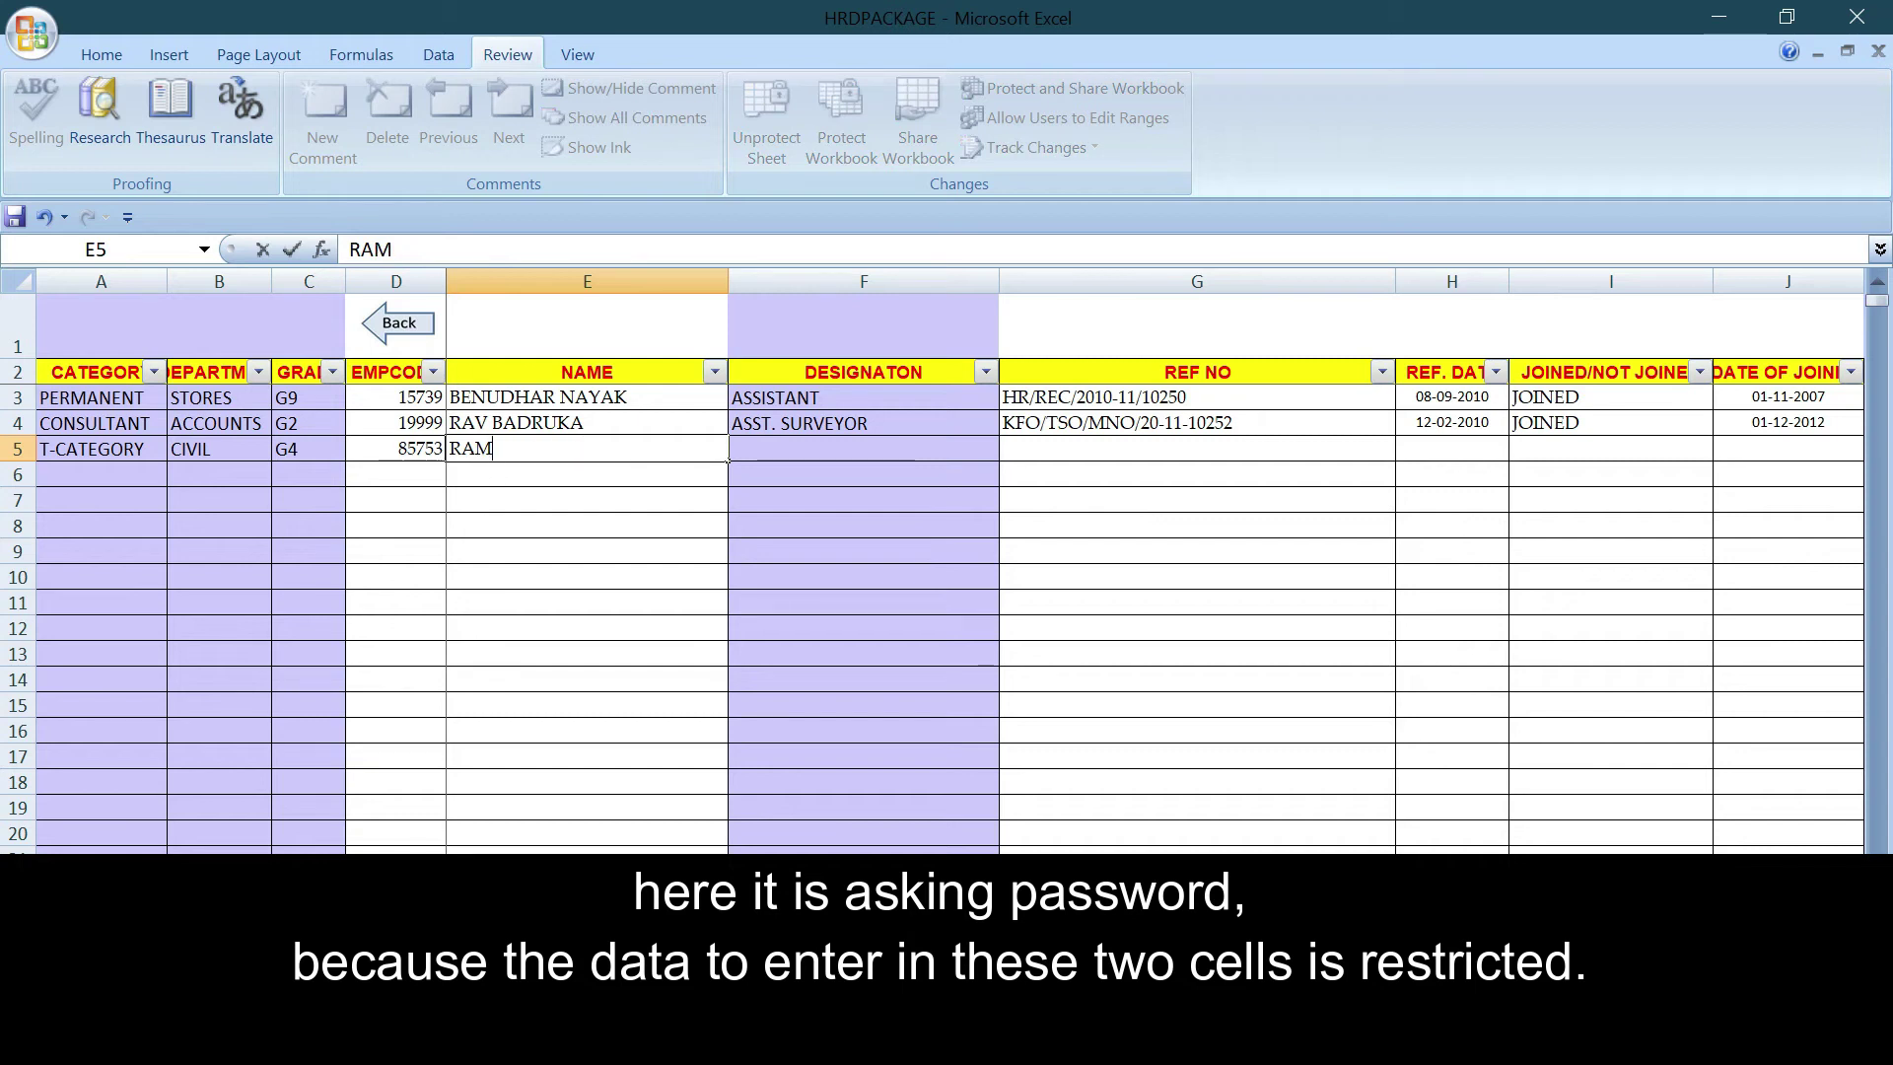
click(880, 456)
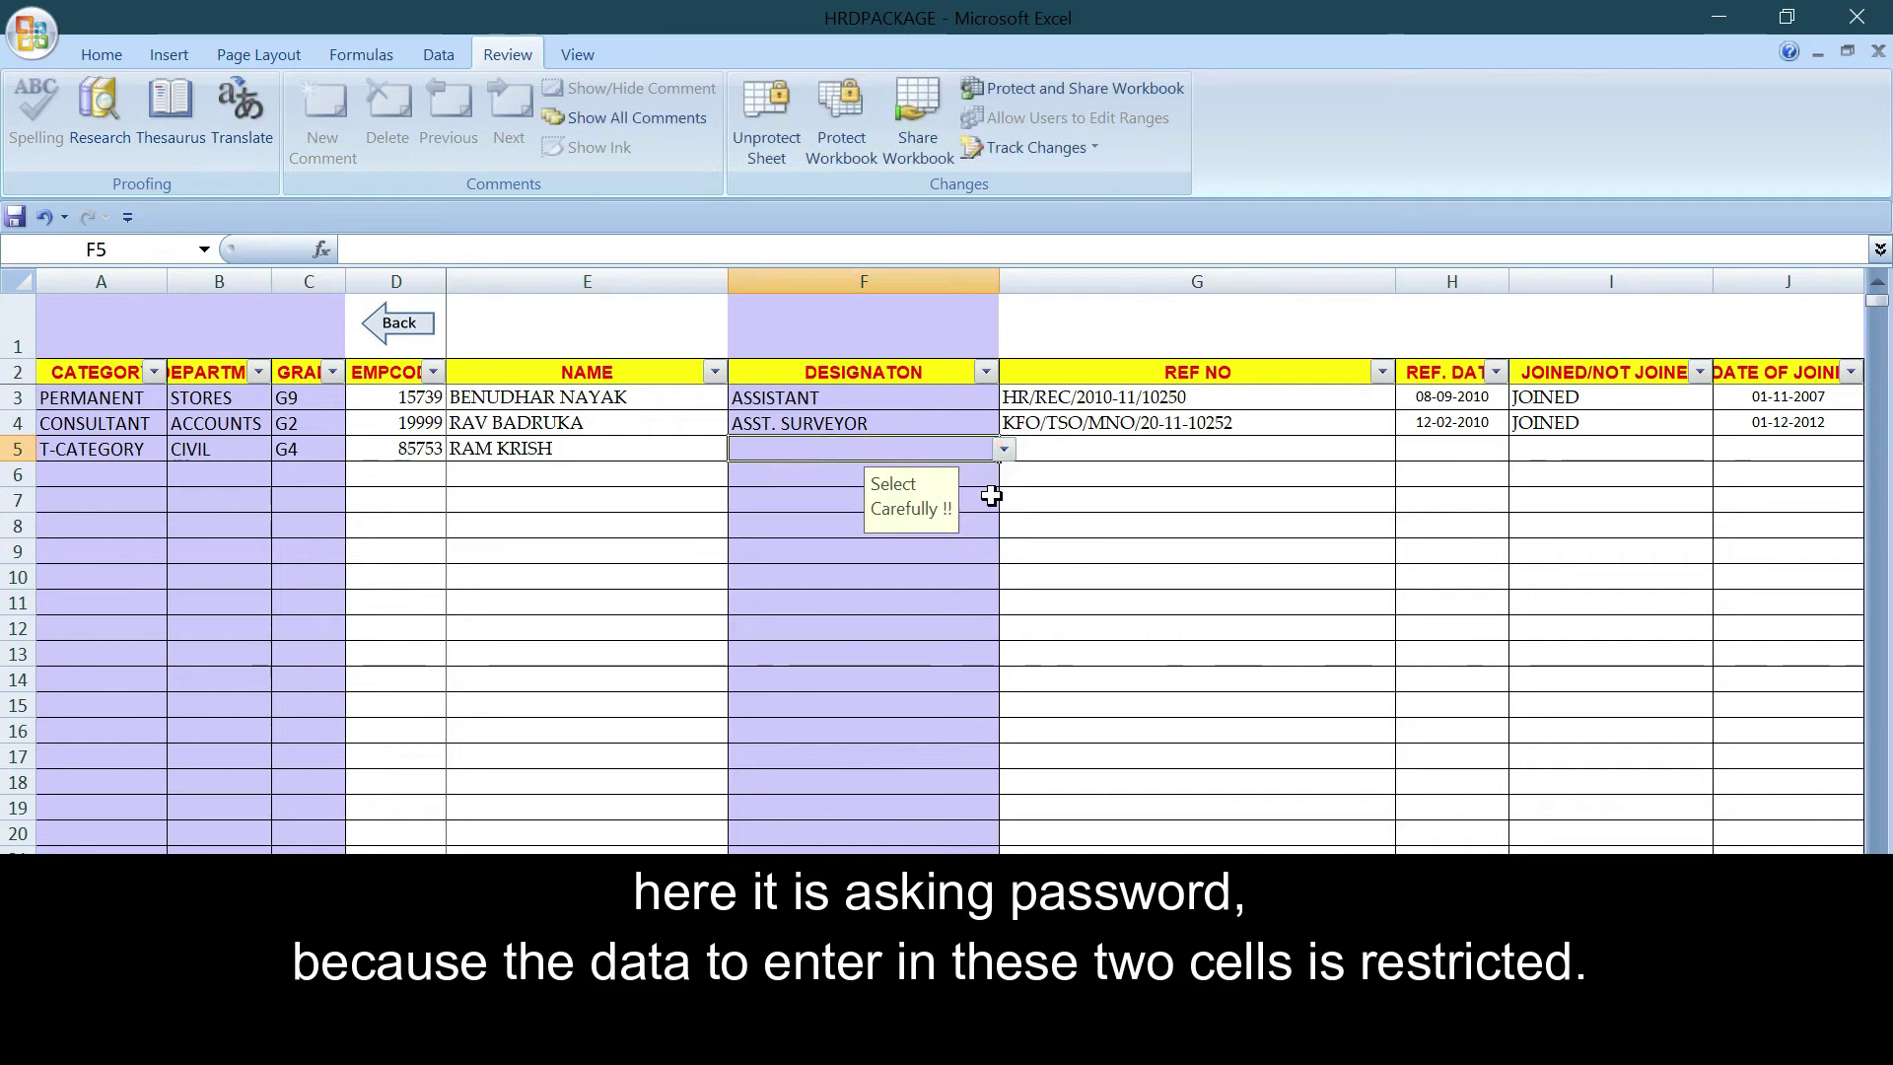
click(1004, 449)
click(1006, 505)
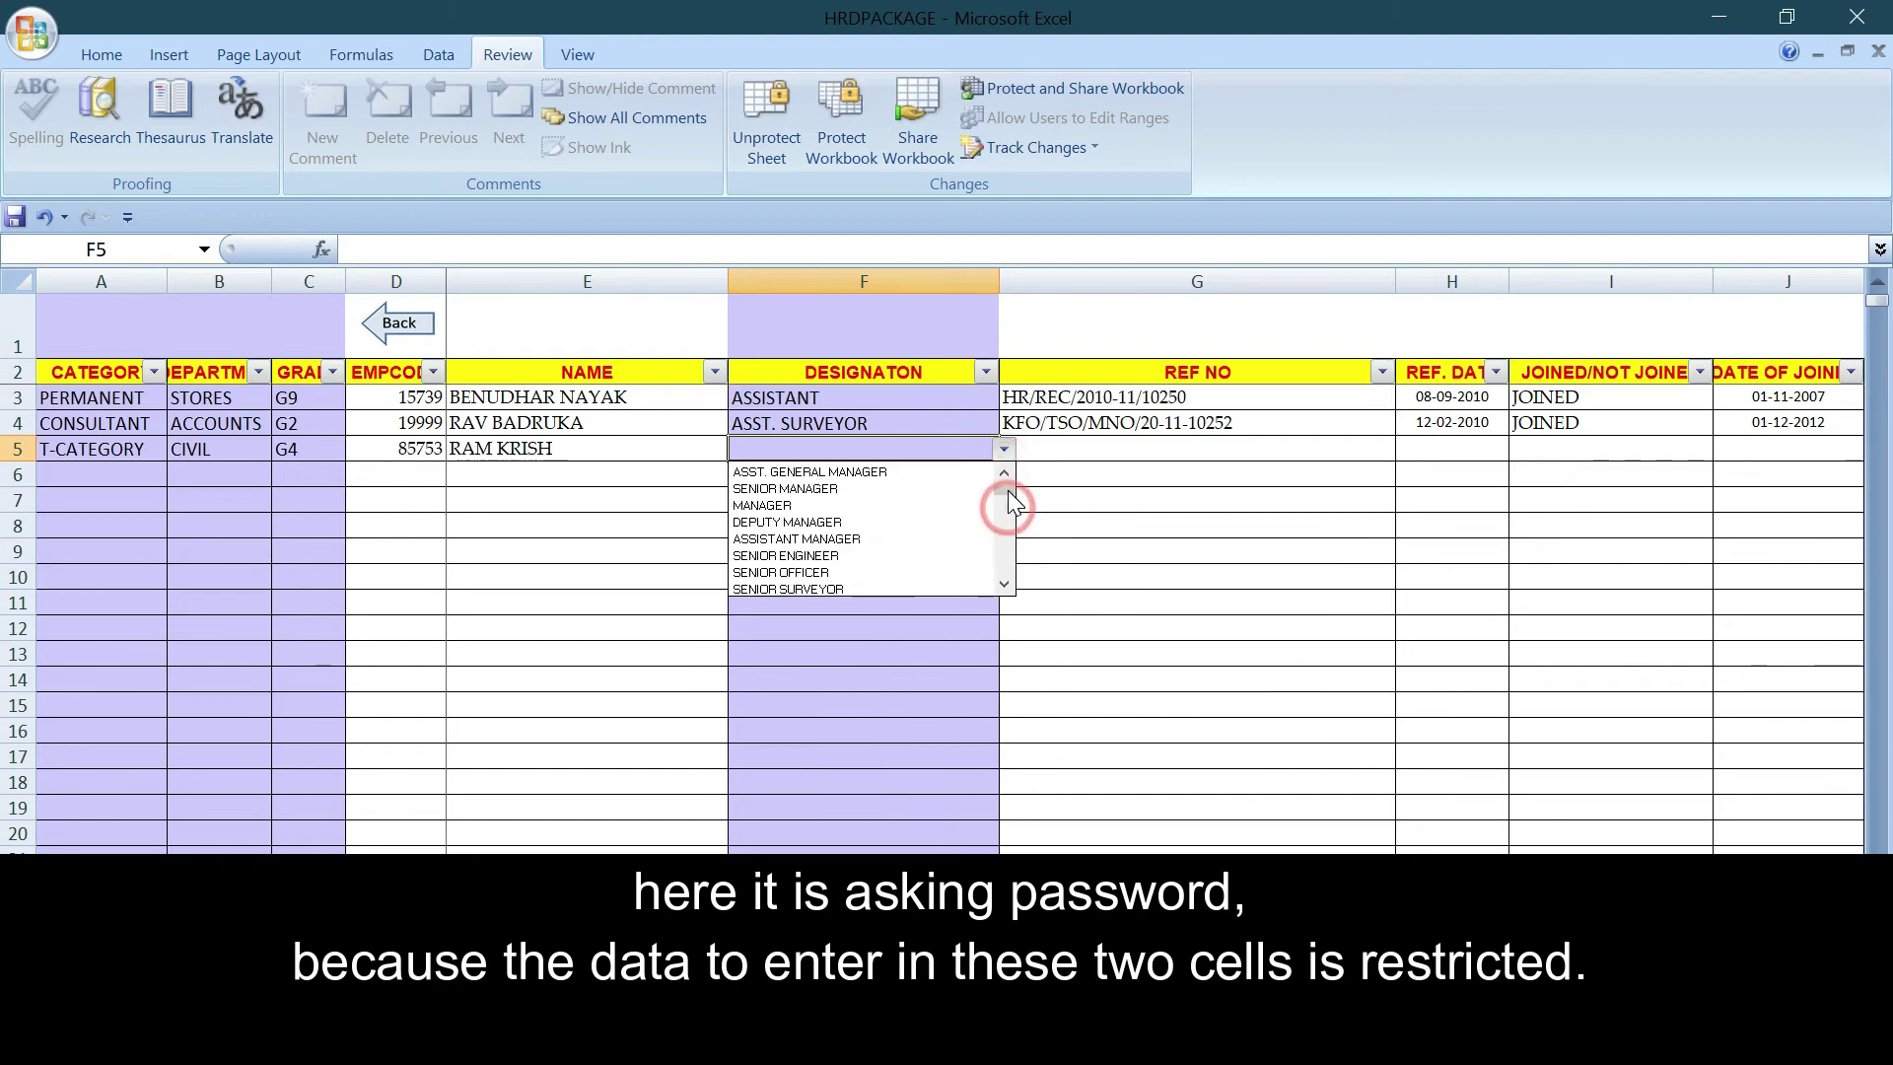
click(907, 505)
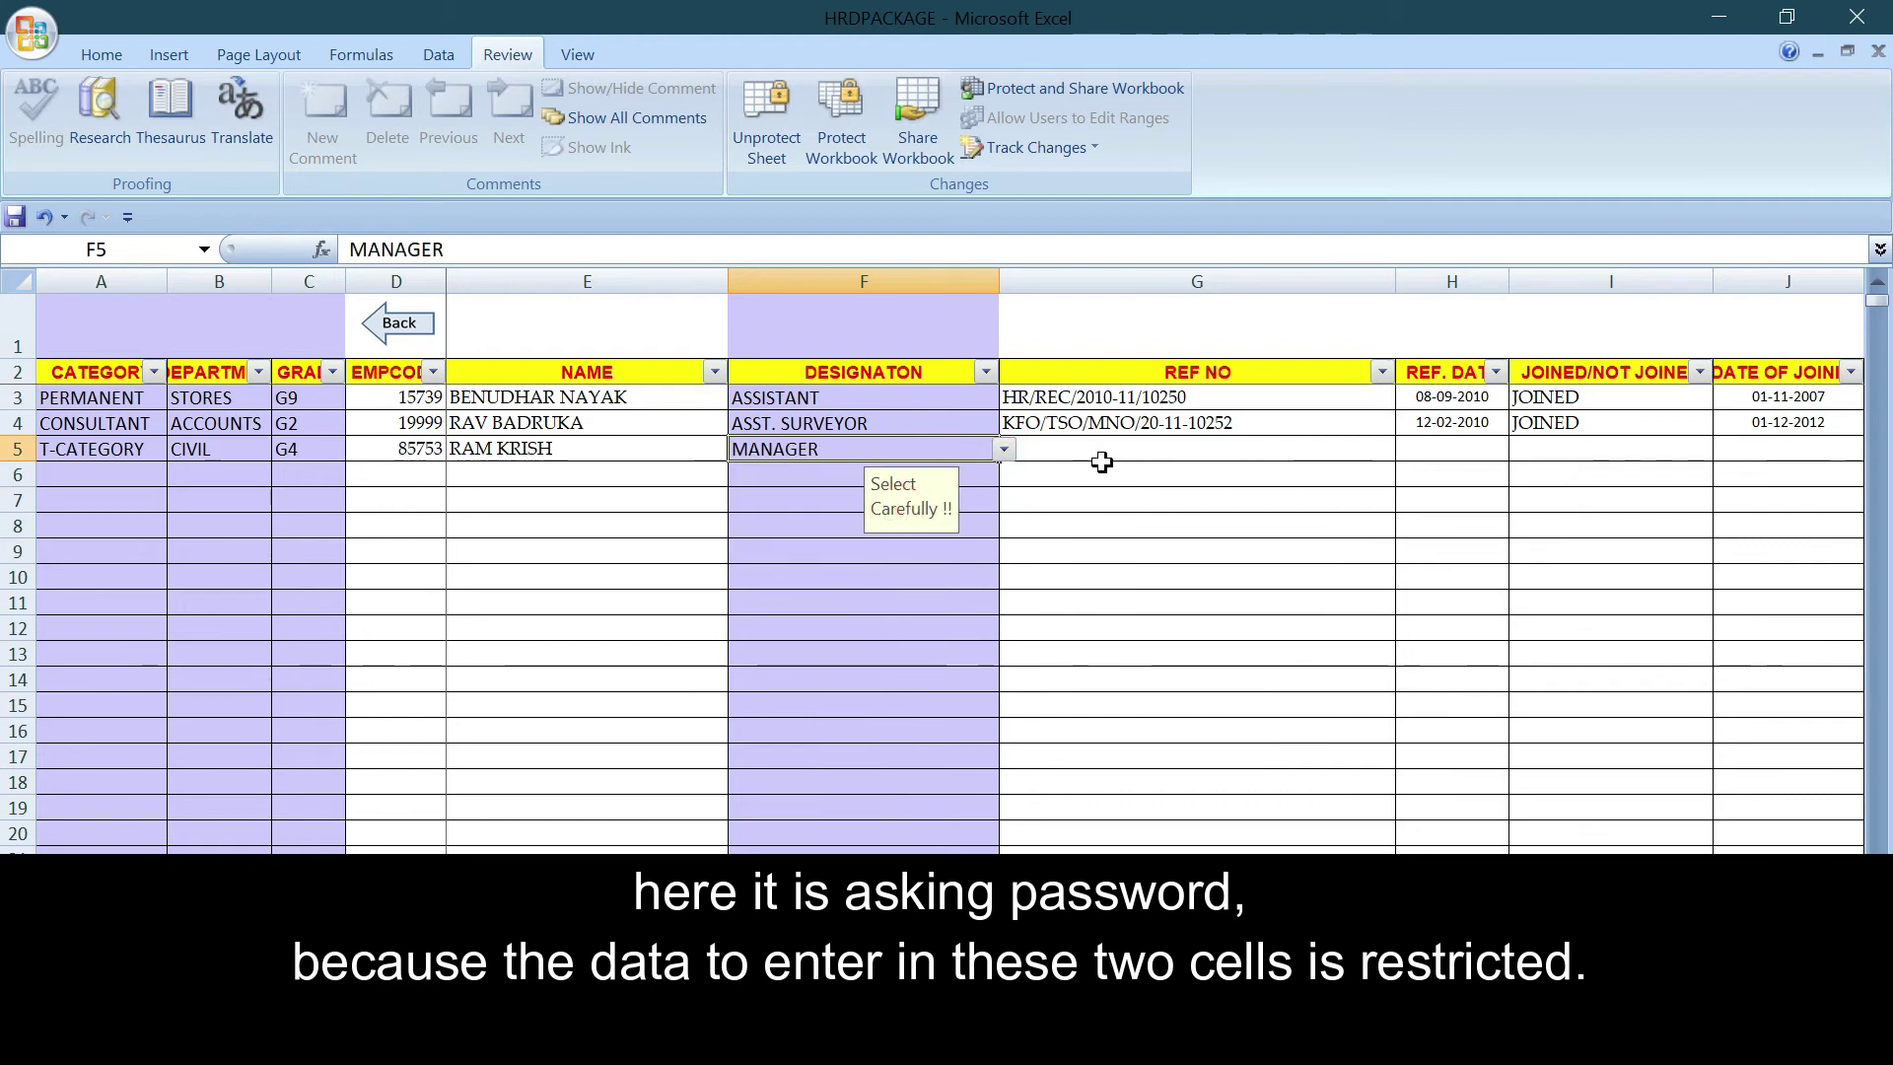
click(1103, 459)
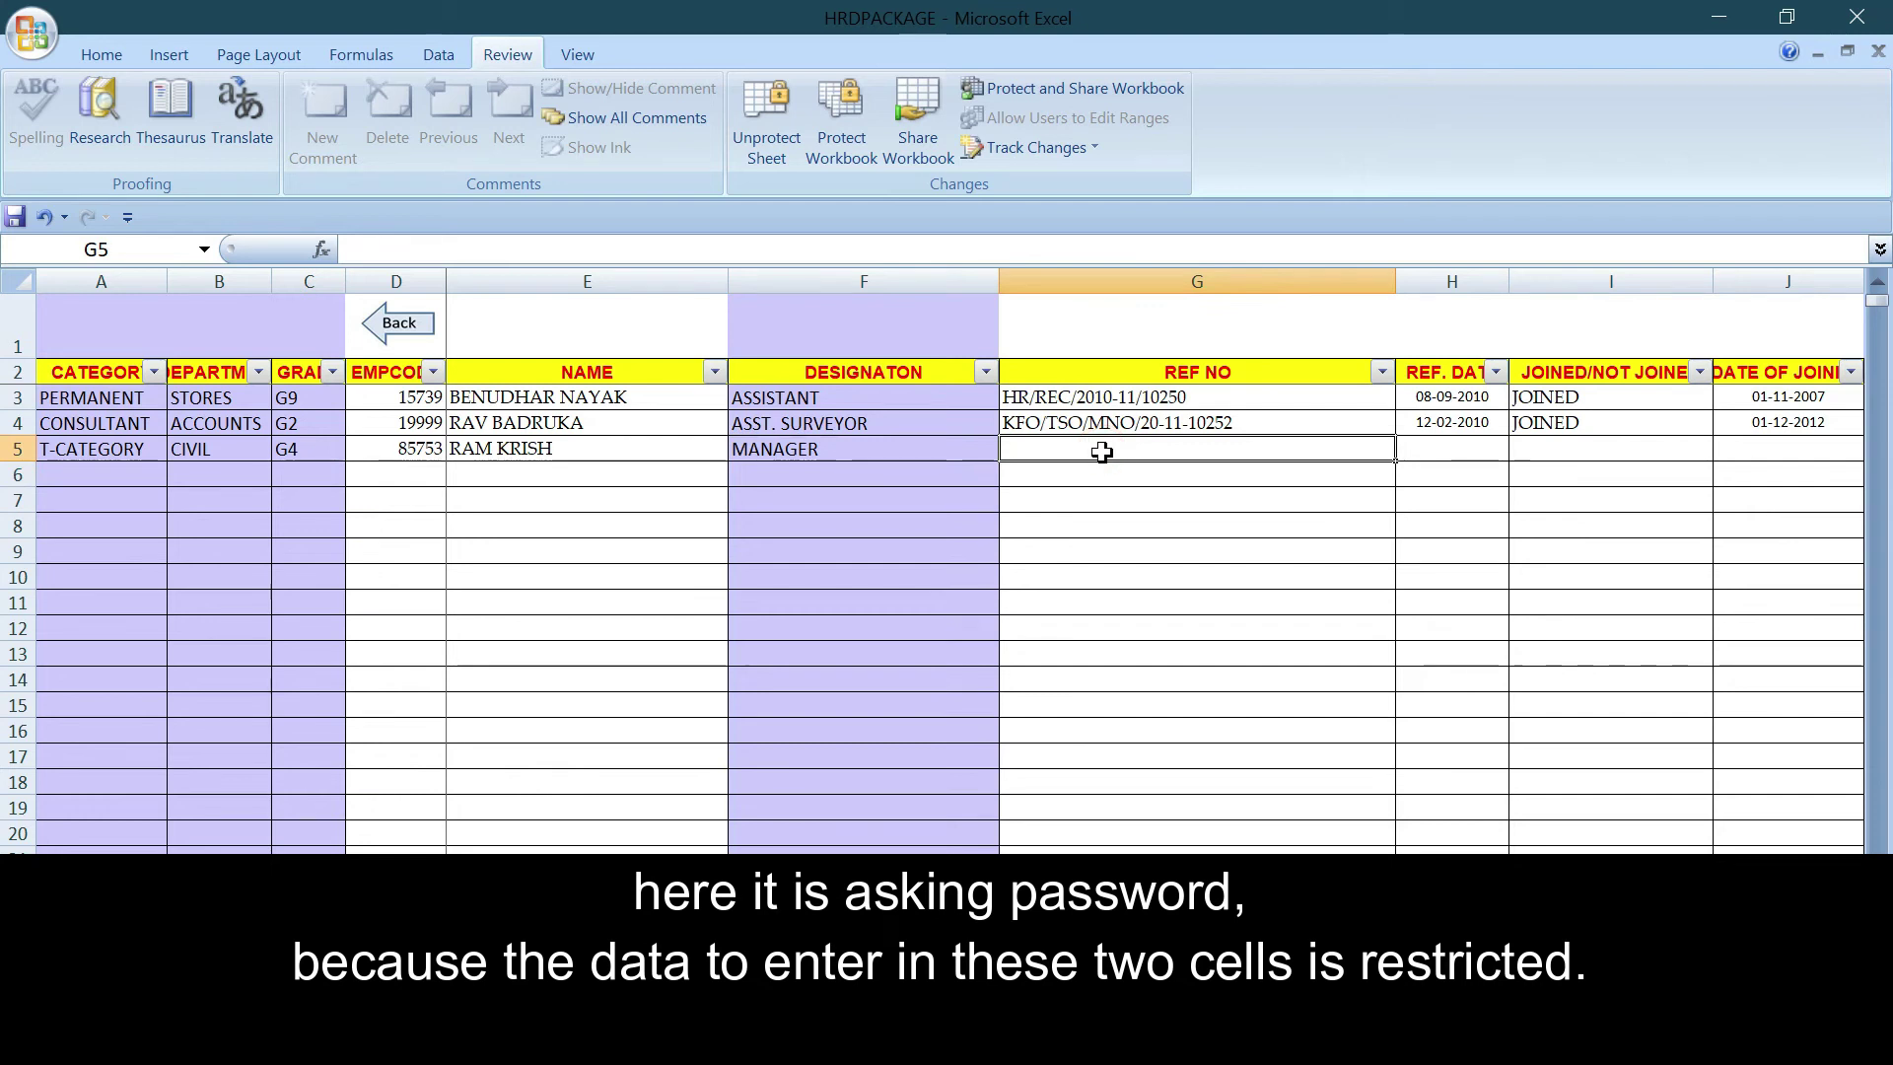
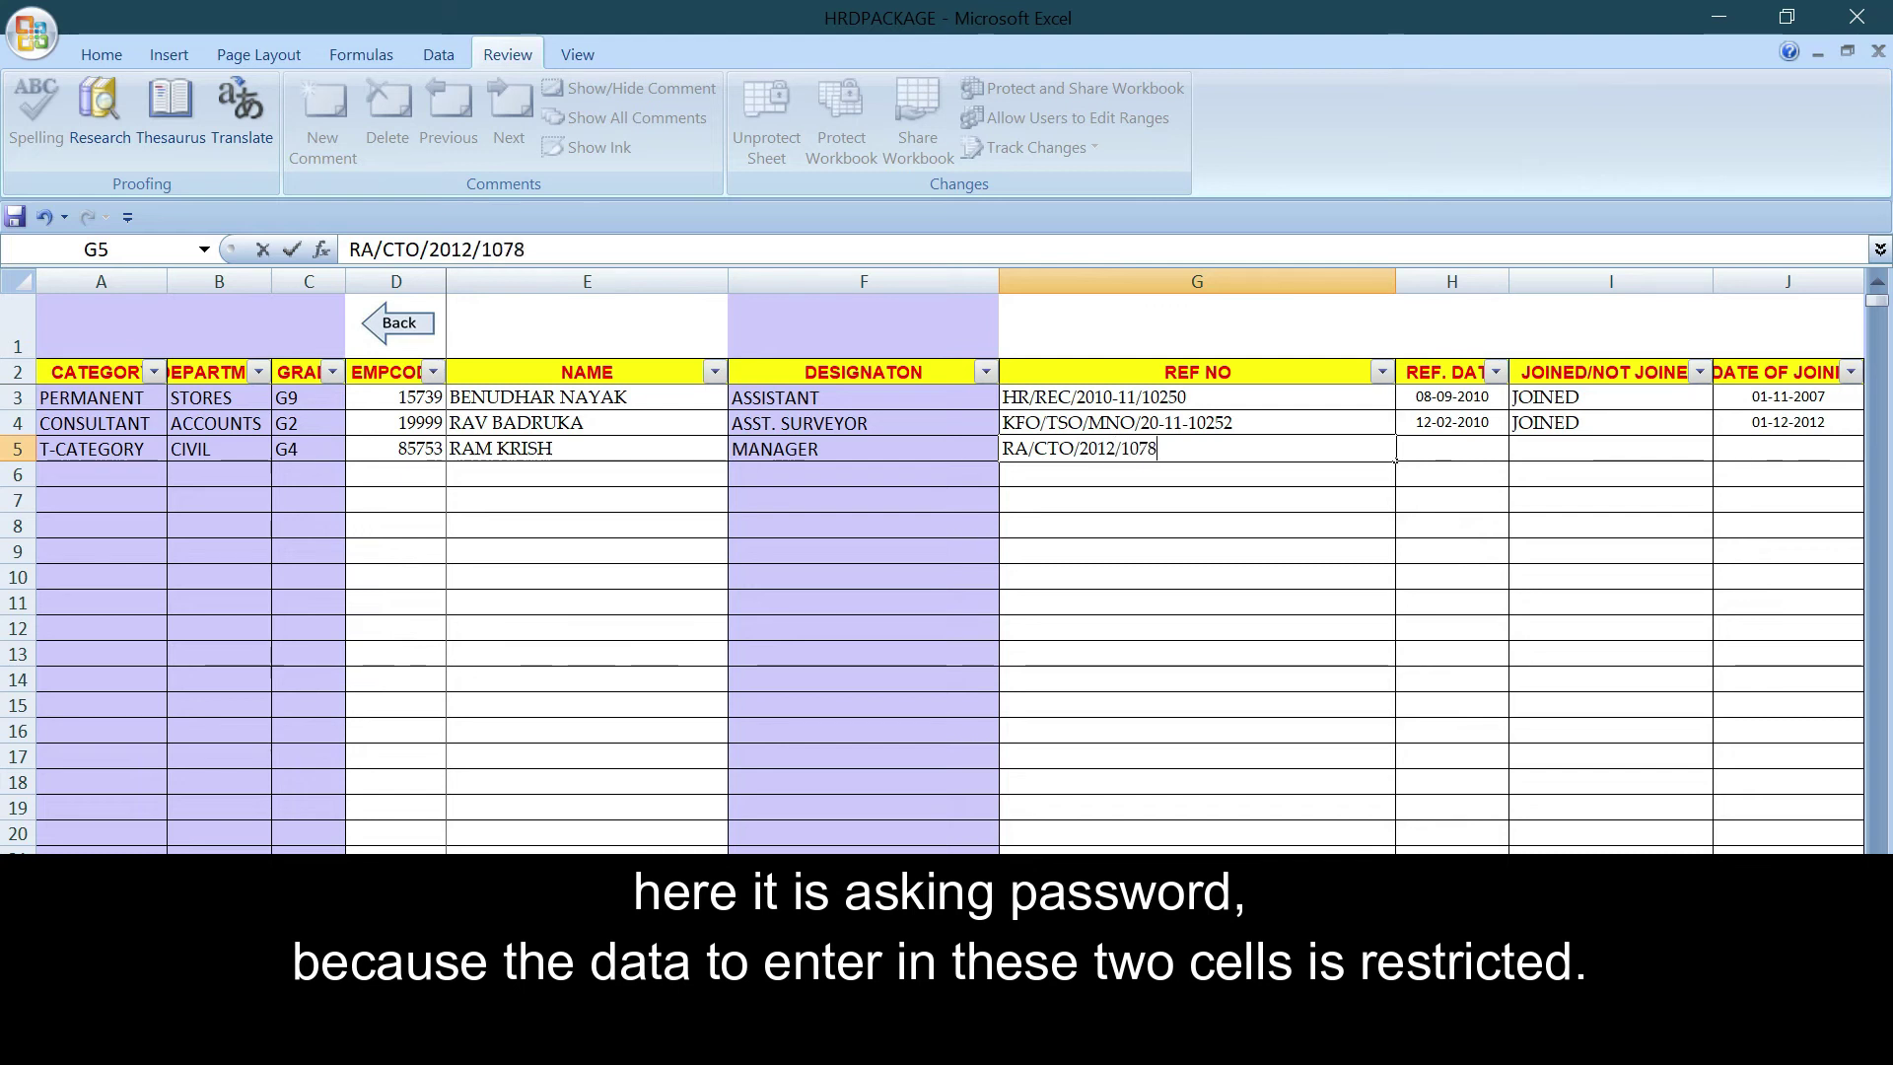
click(1478, 458)
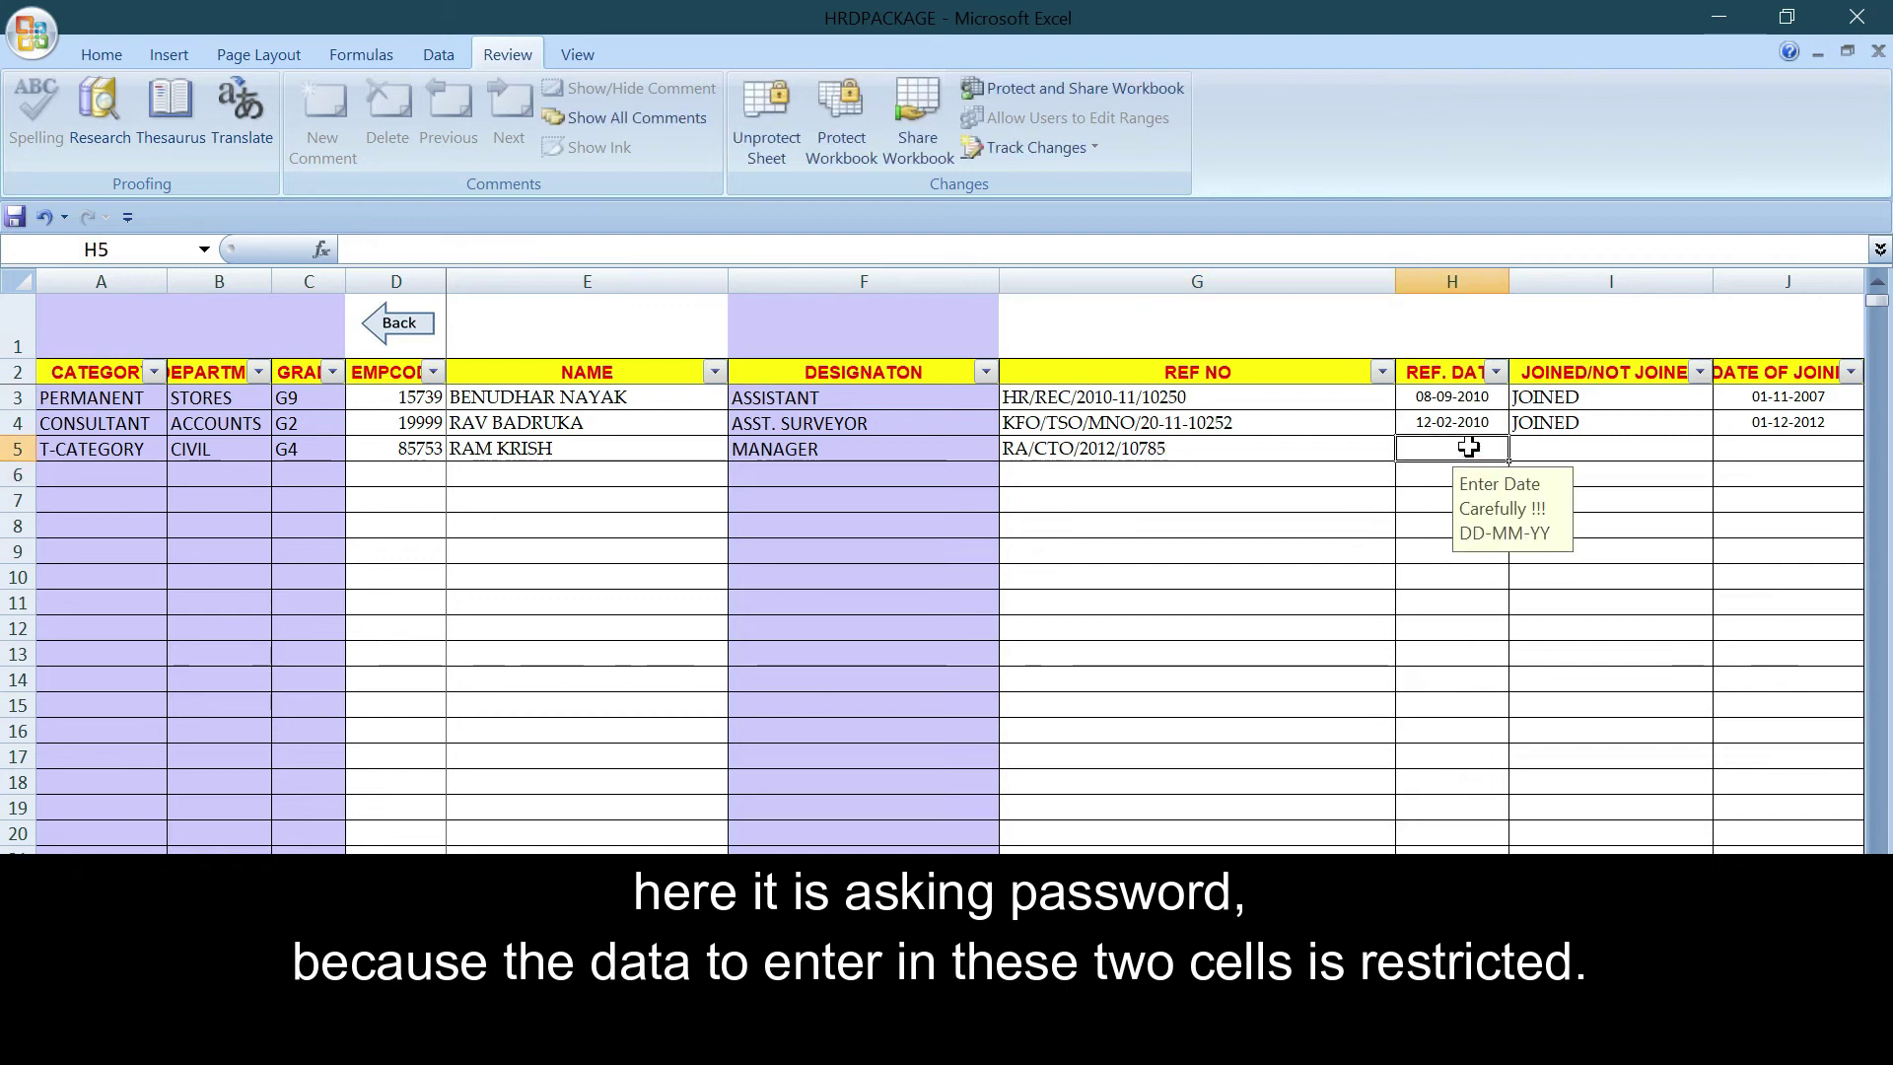
text(13-03-2010)
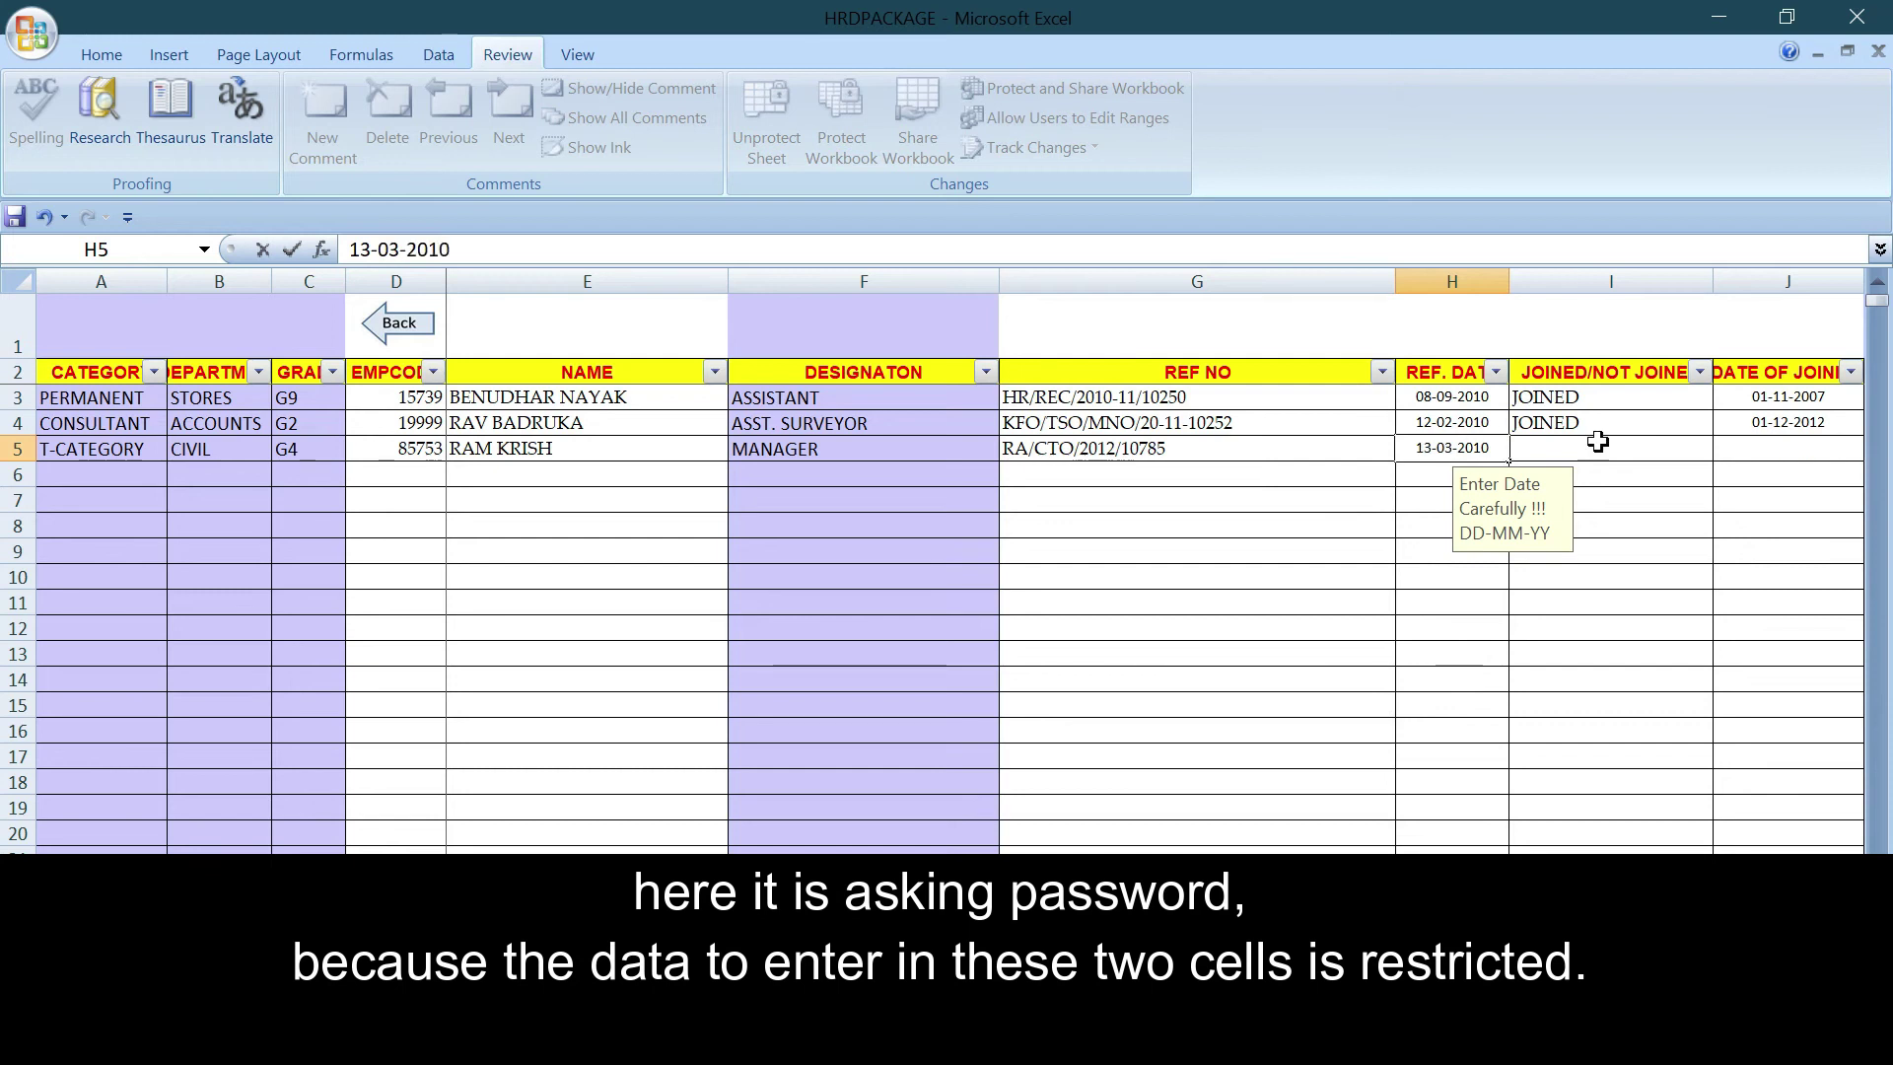
click(1644, 448)
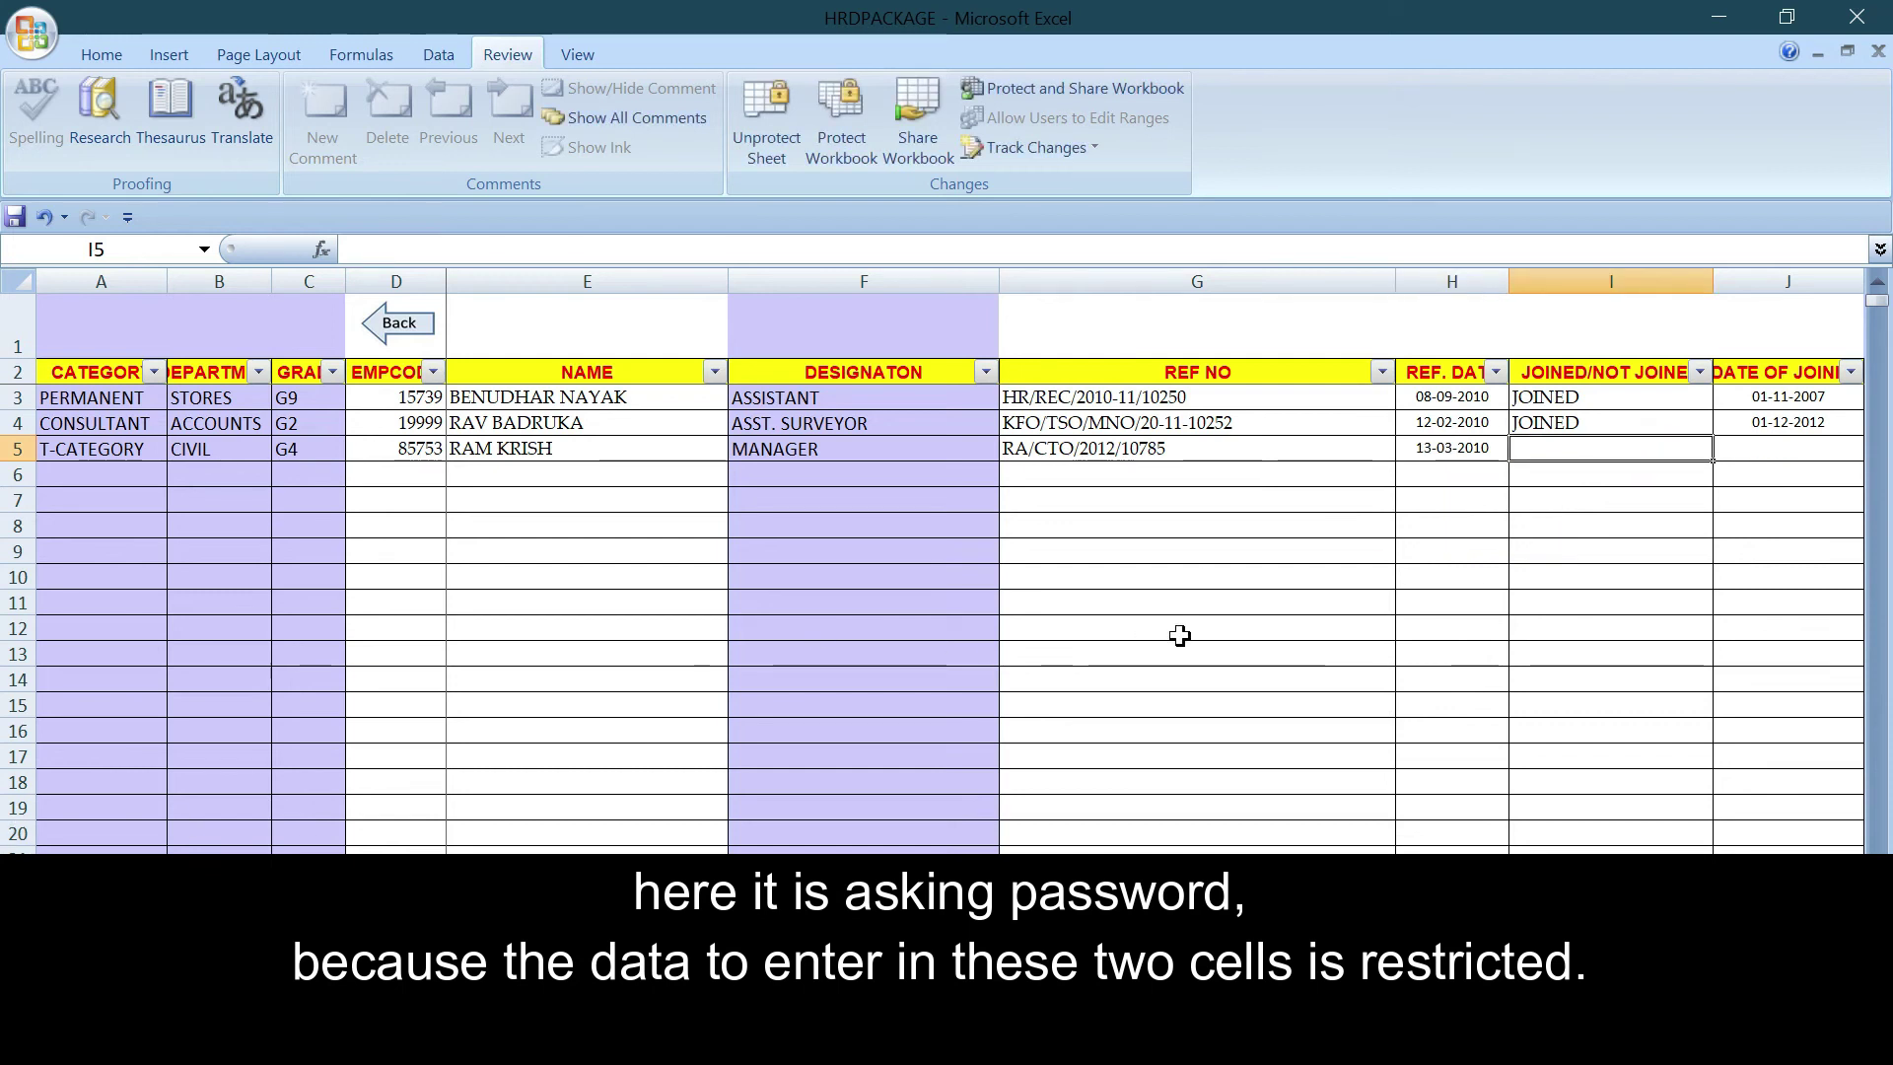
text(NOT JOINED)
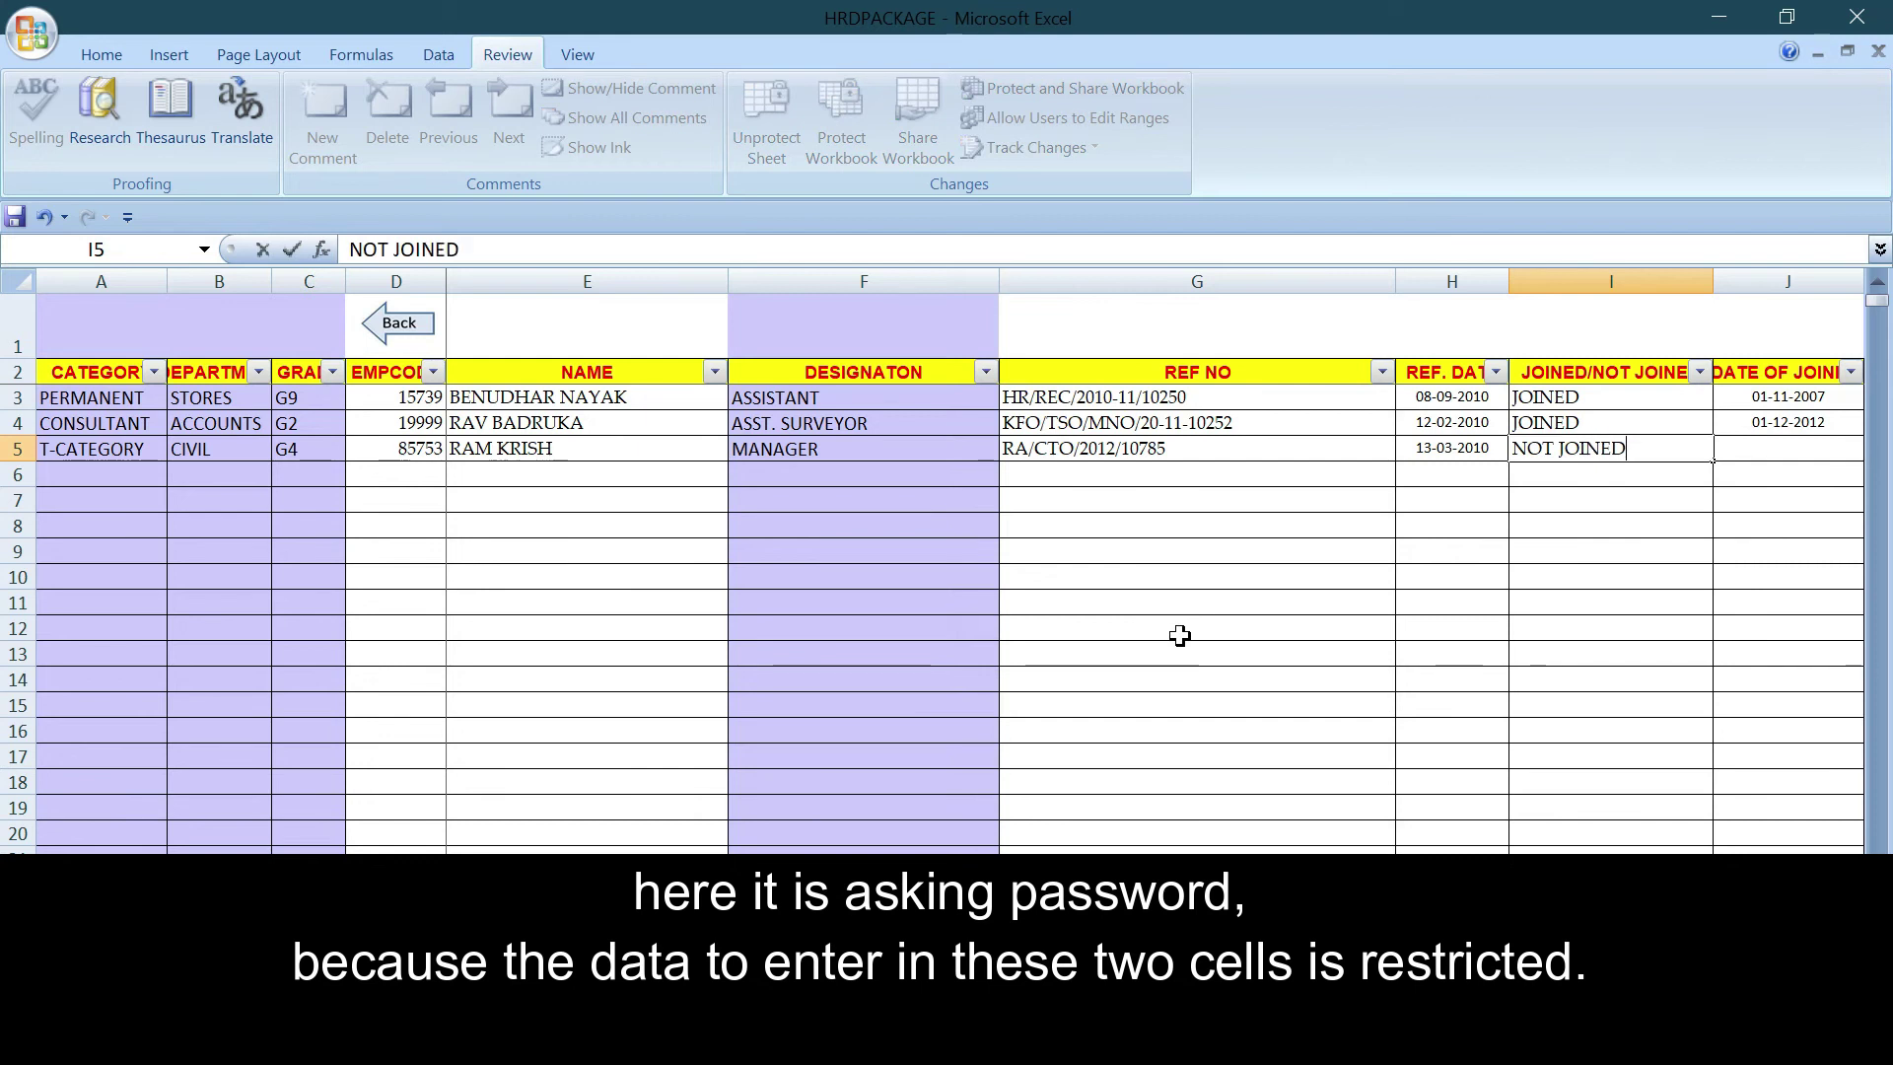
click(1761, 452)
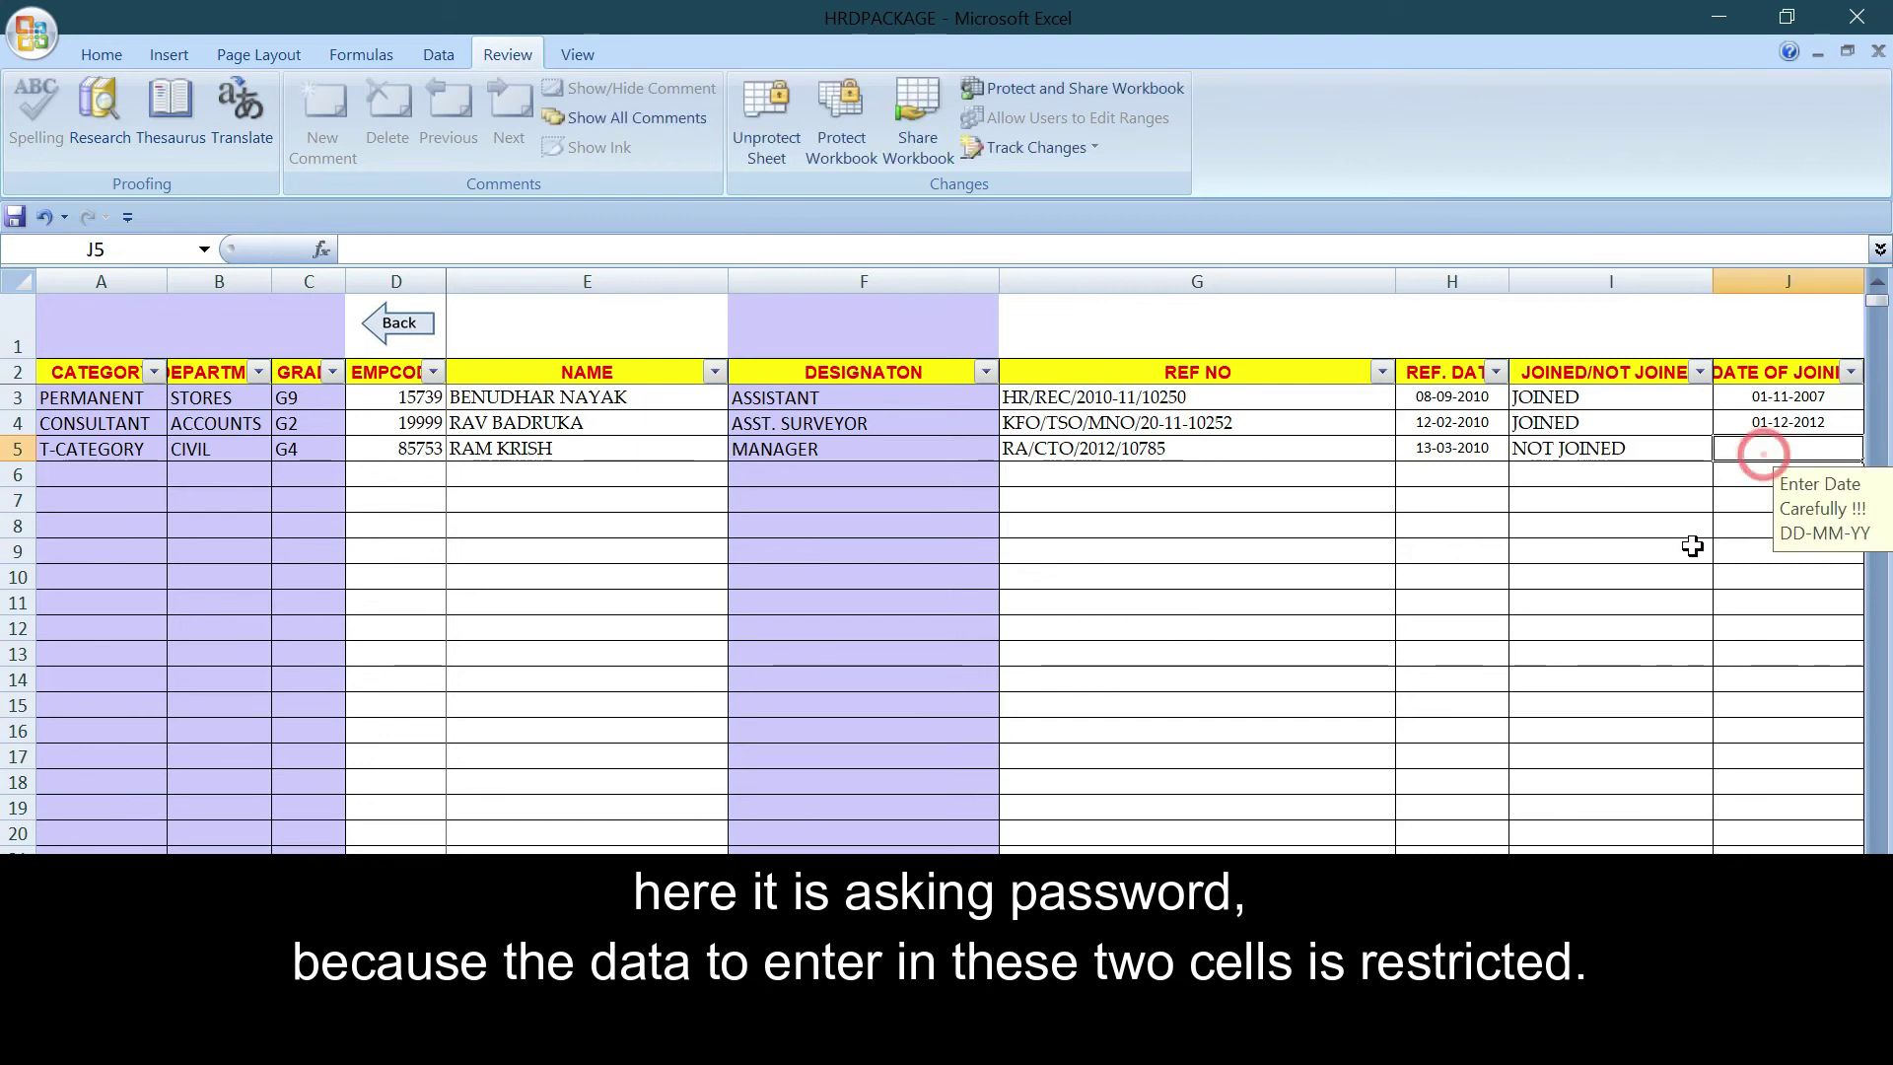
click(1215, 457)
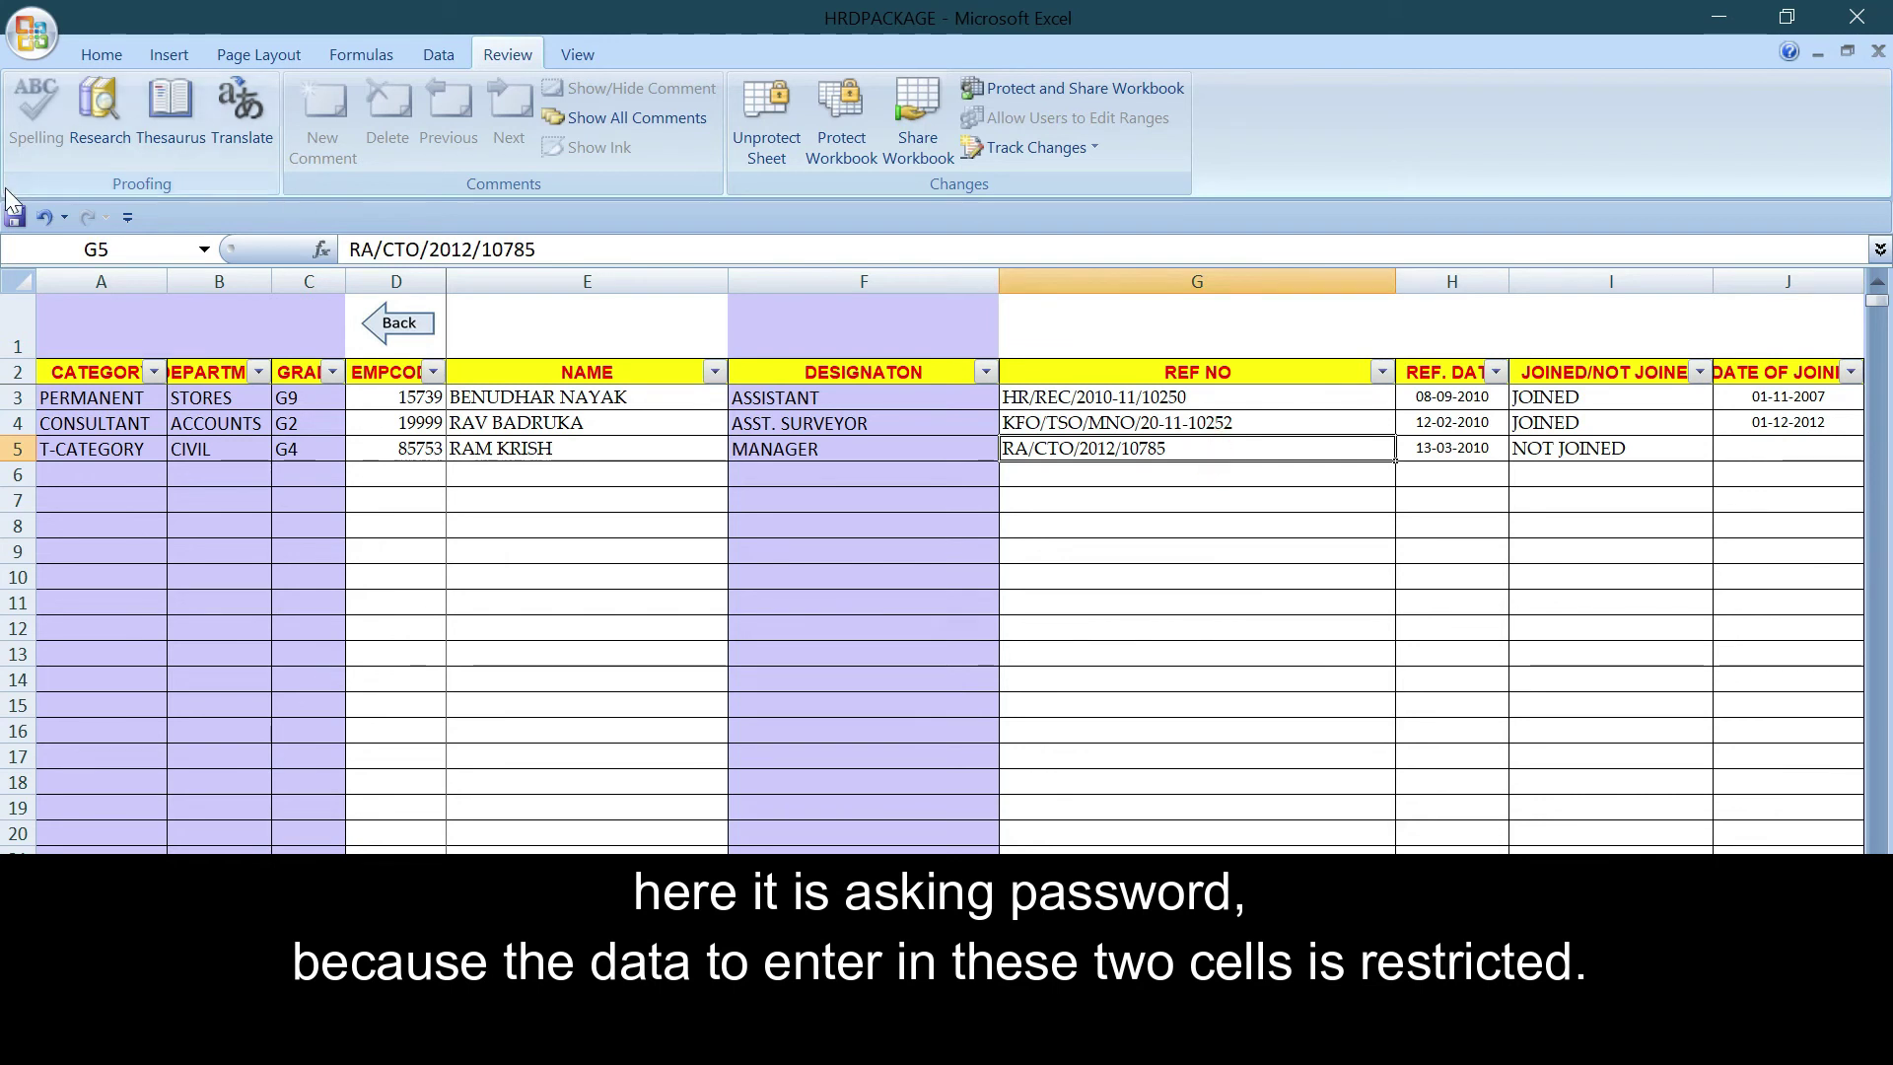
- Save the workbook and view Q5's VLOOKUP formula, which returns 42, in the formula bar
click(15, 217)
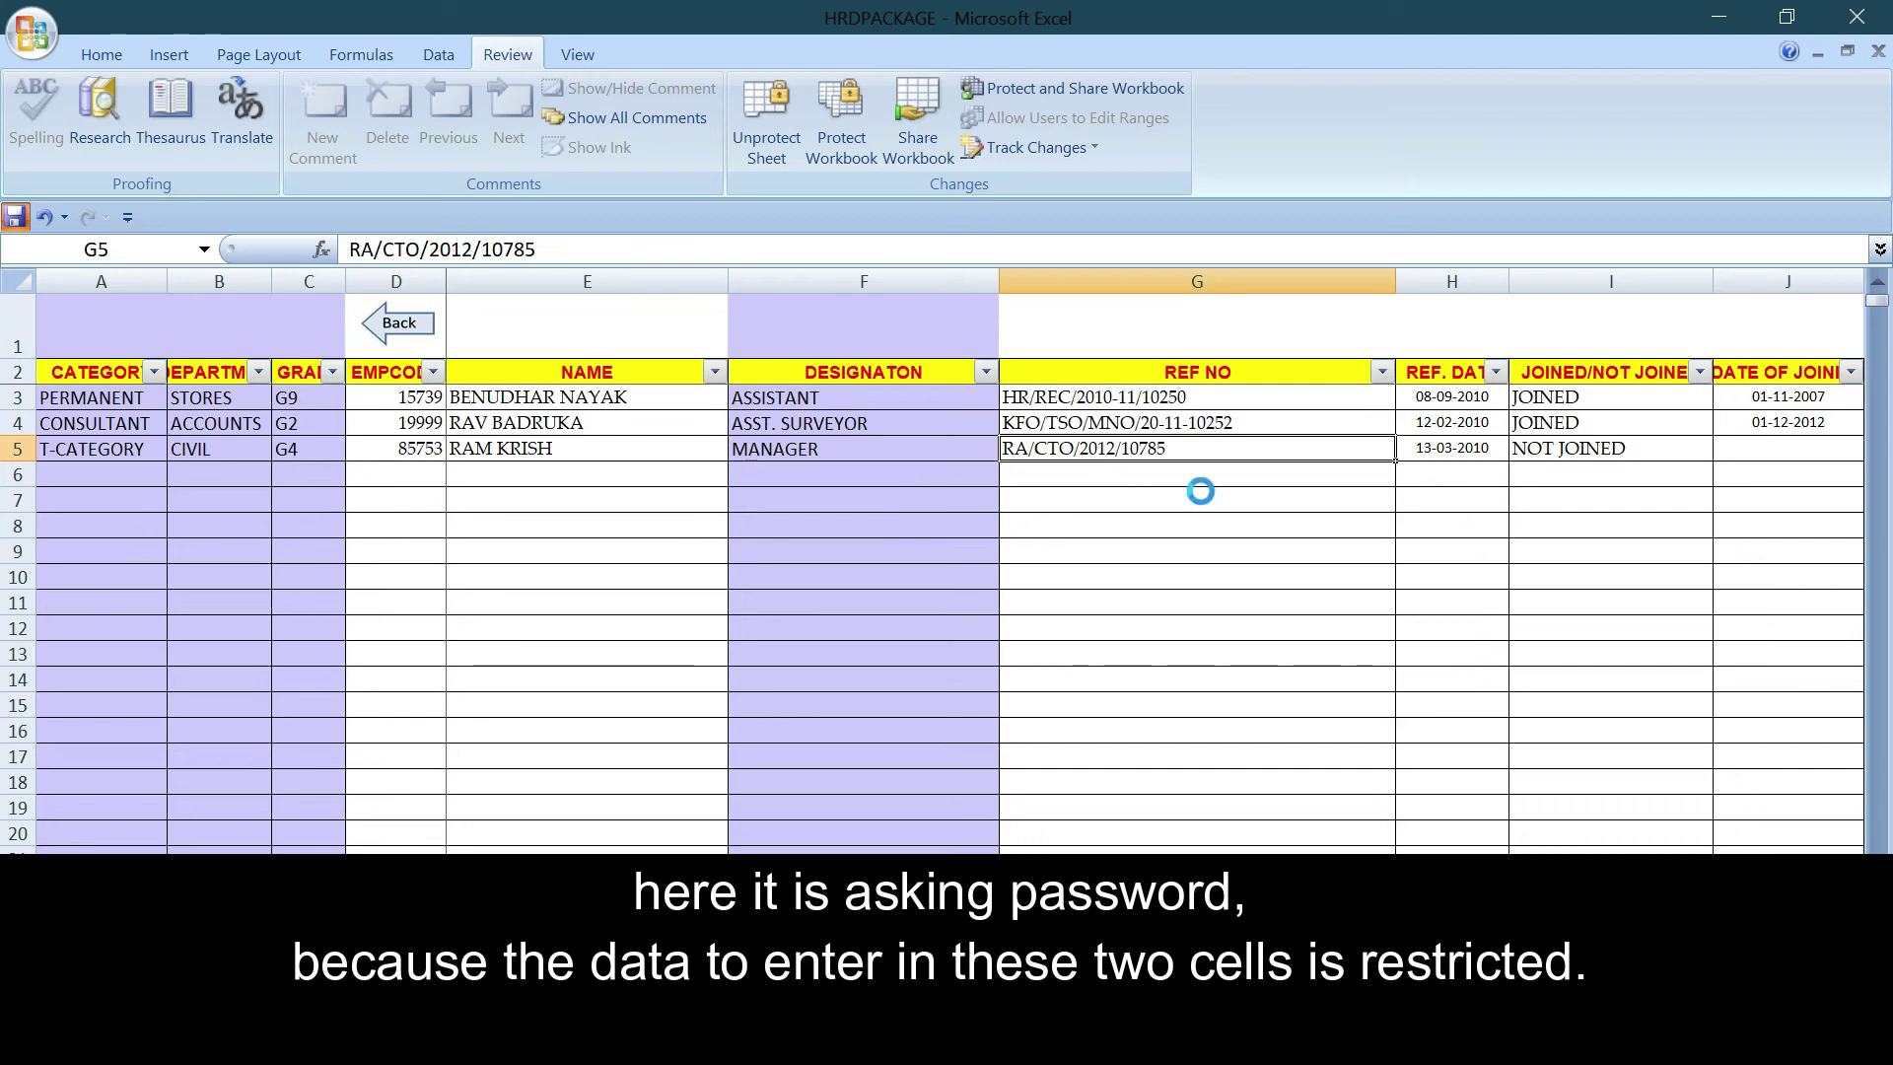
click(1481, 446)
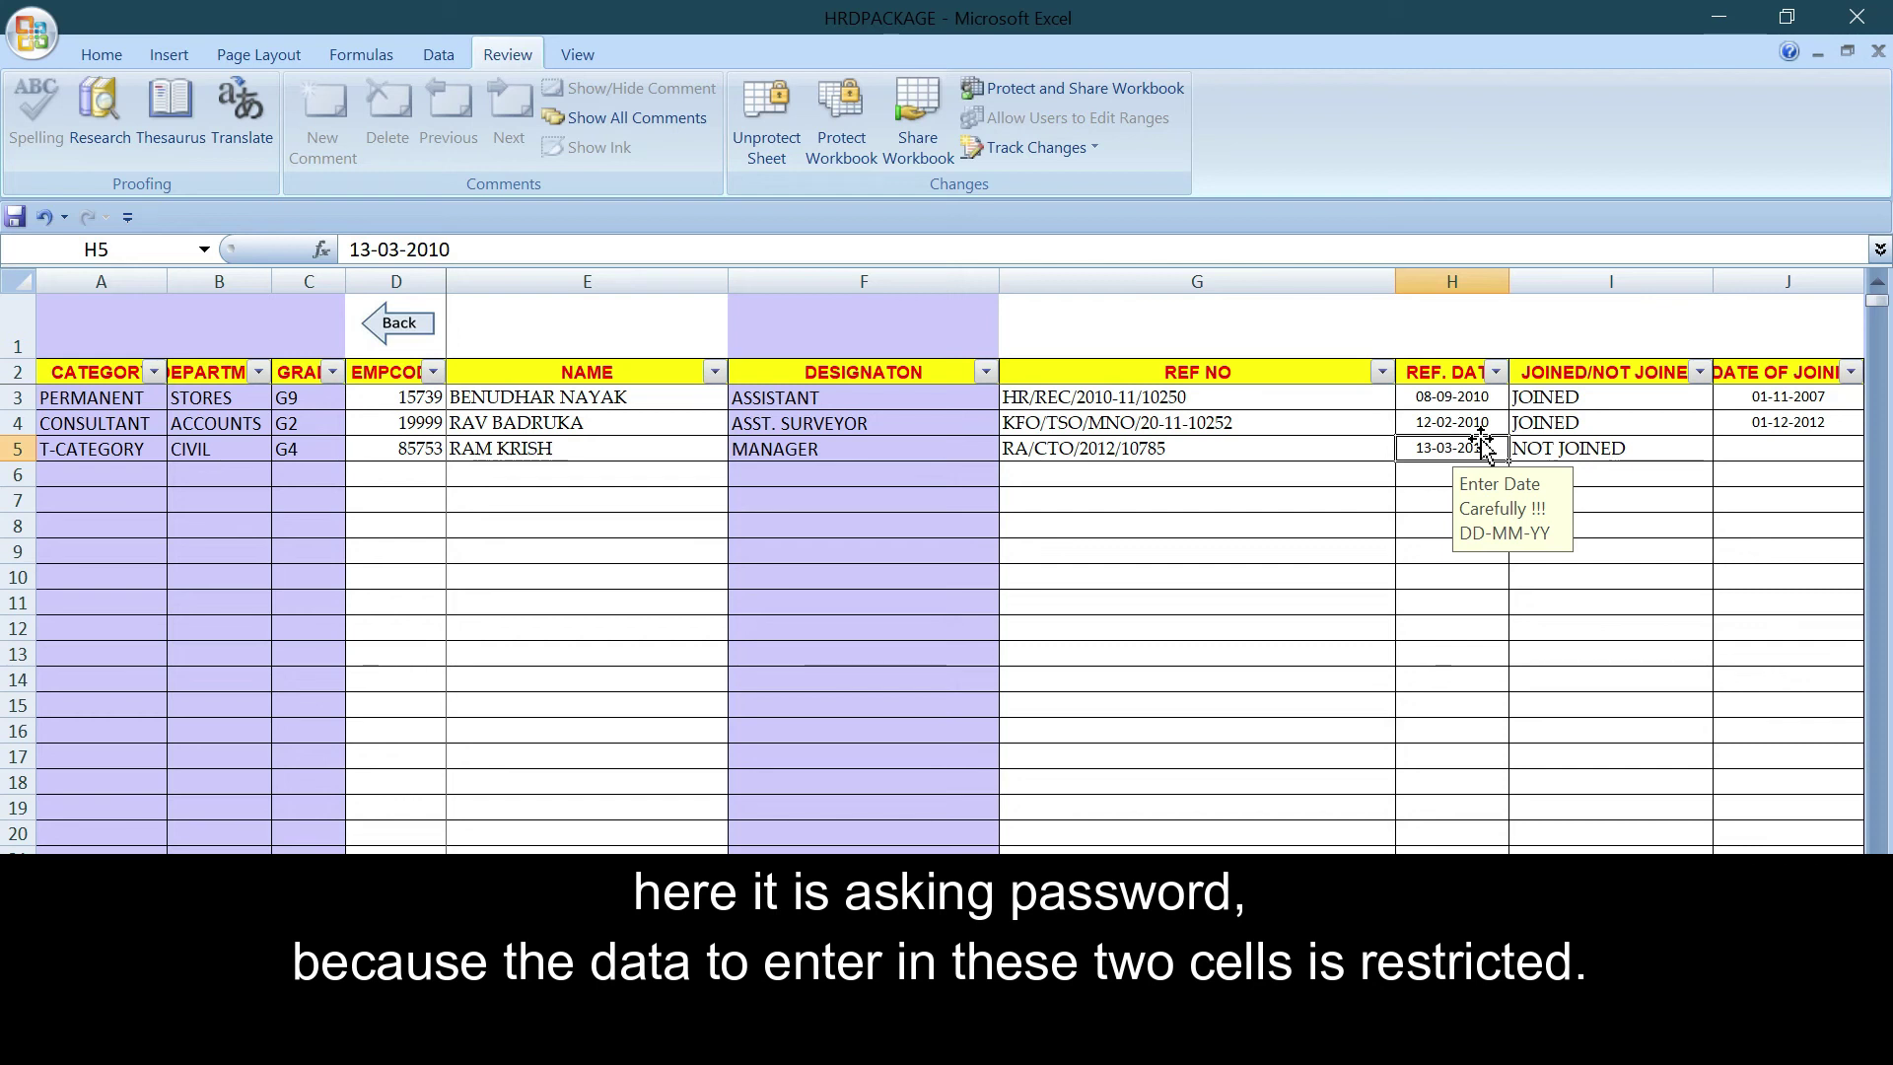
key(Right)
key(Right)
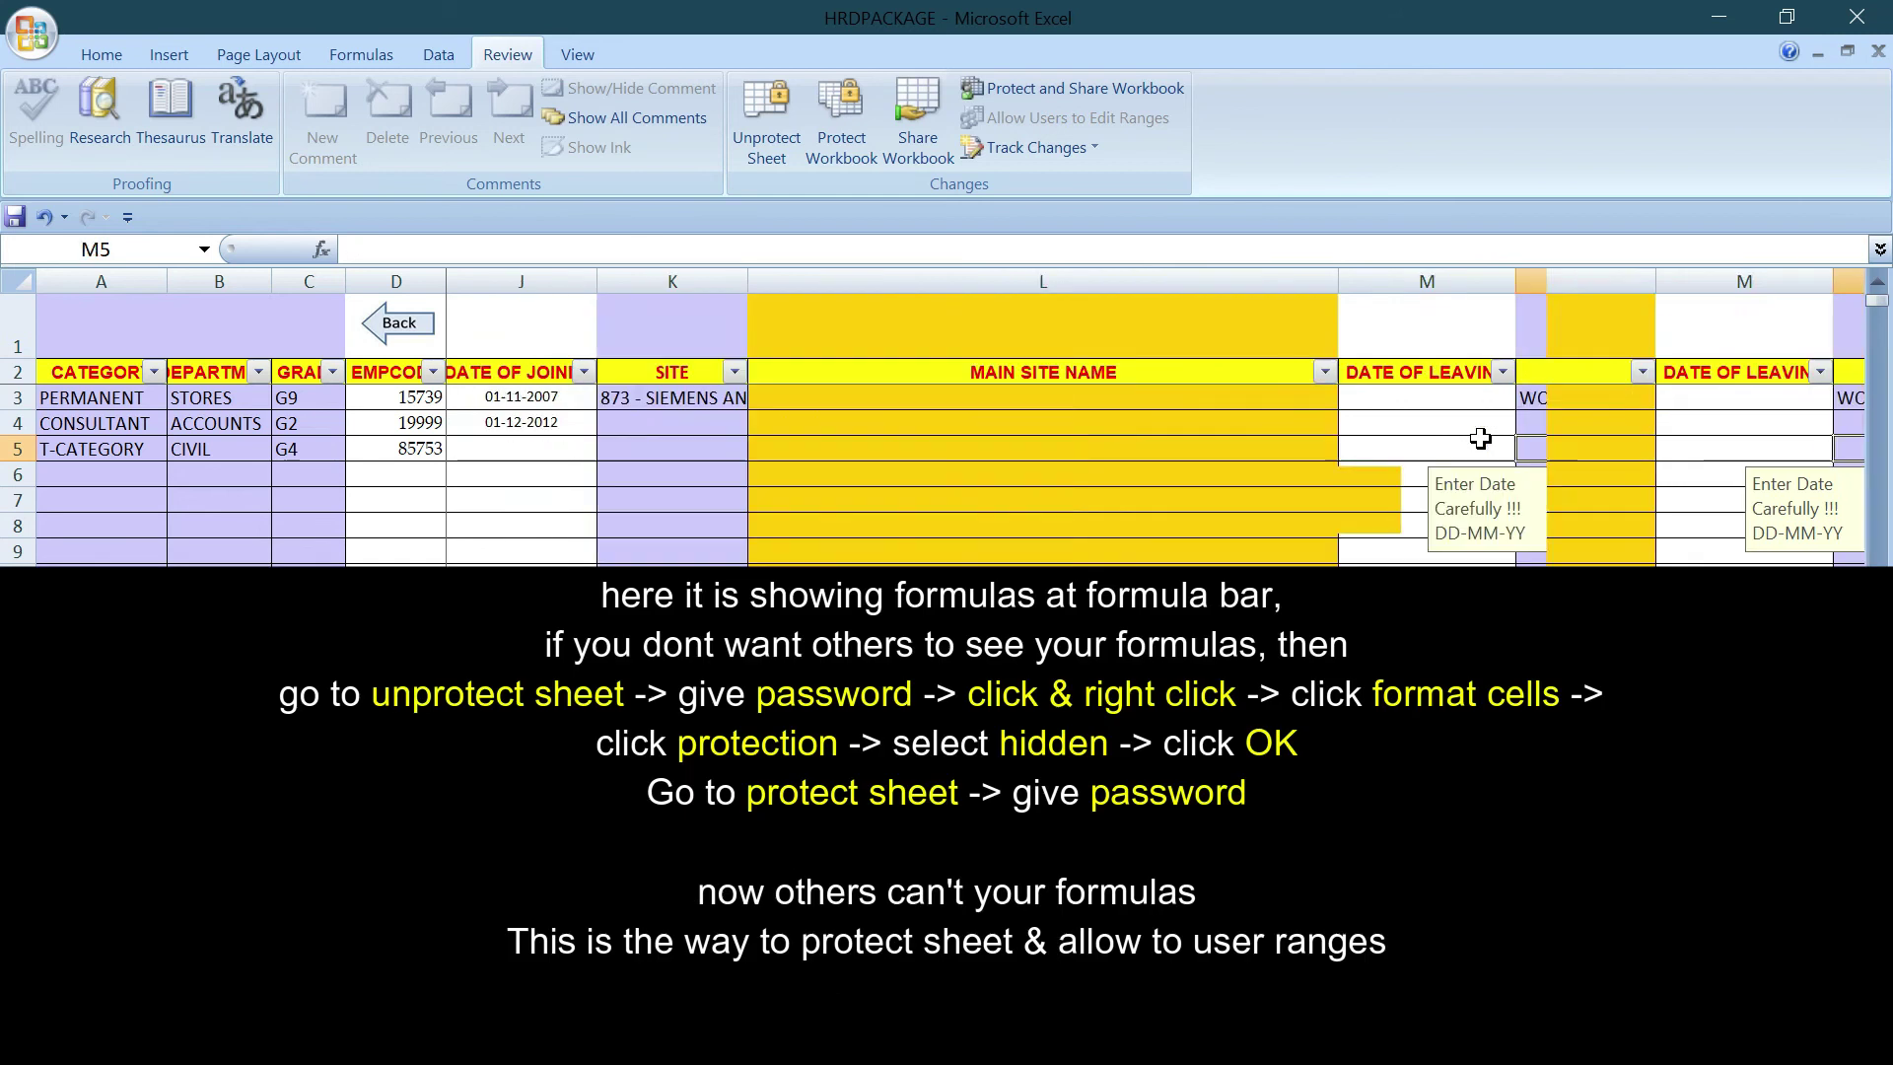
key(Right)
key(Right)
key(Right)
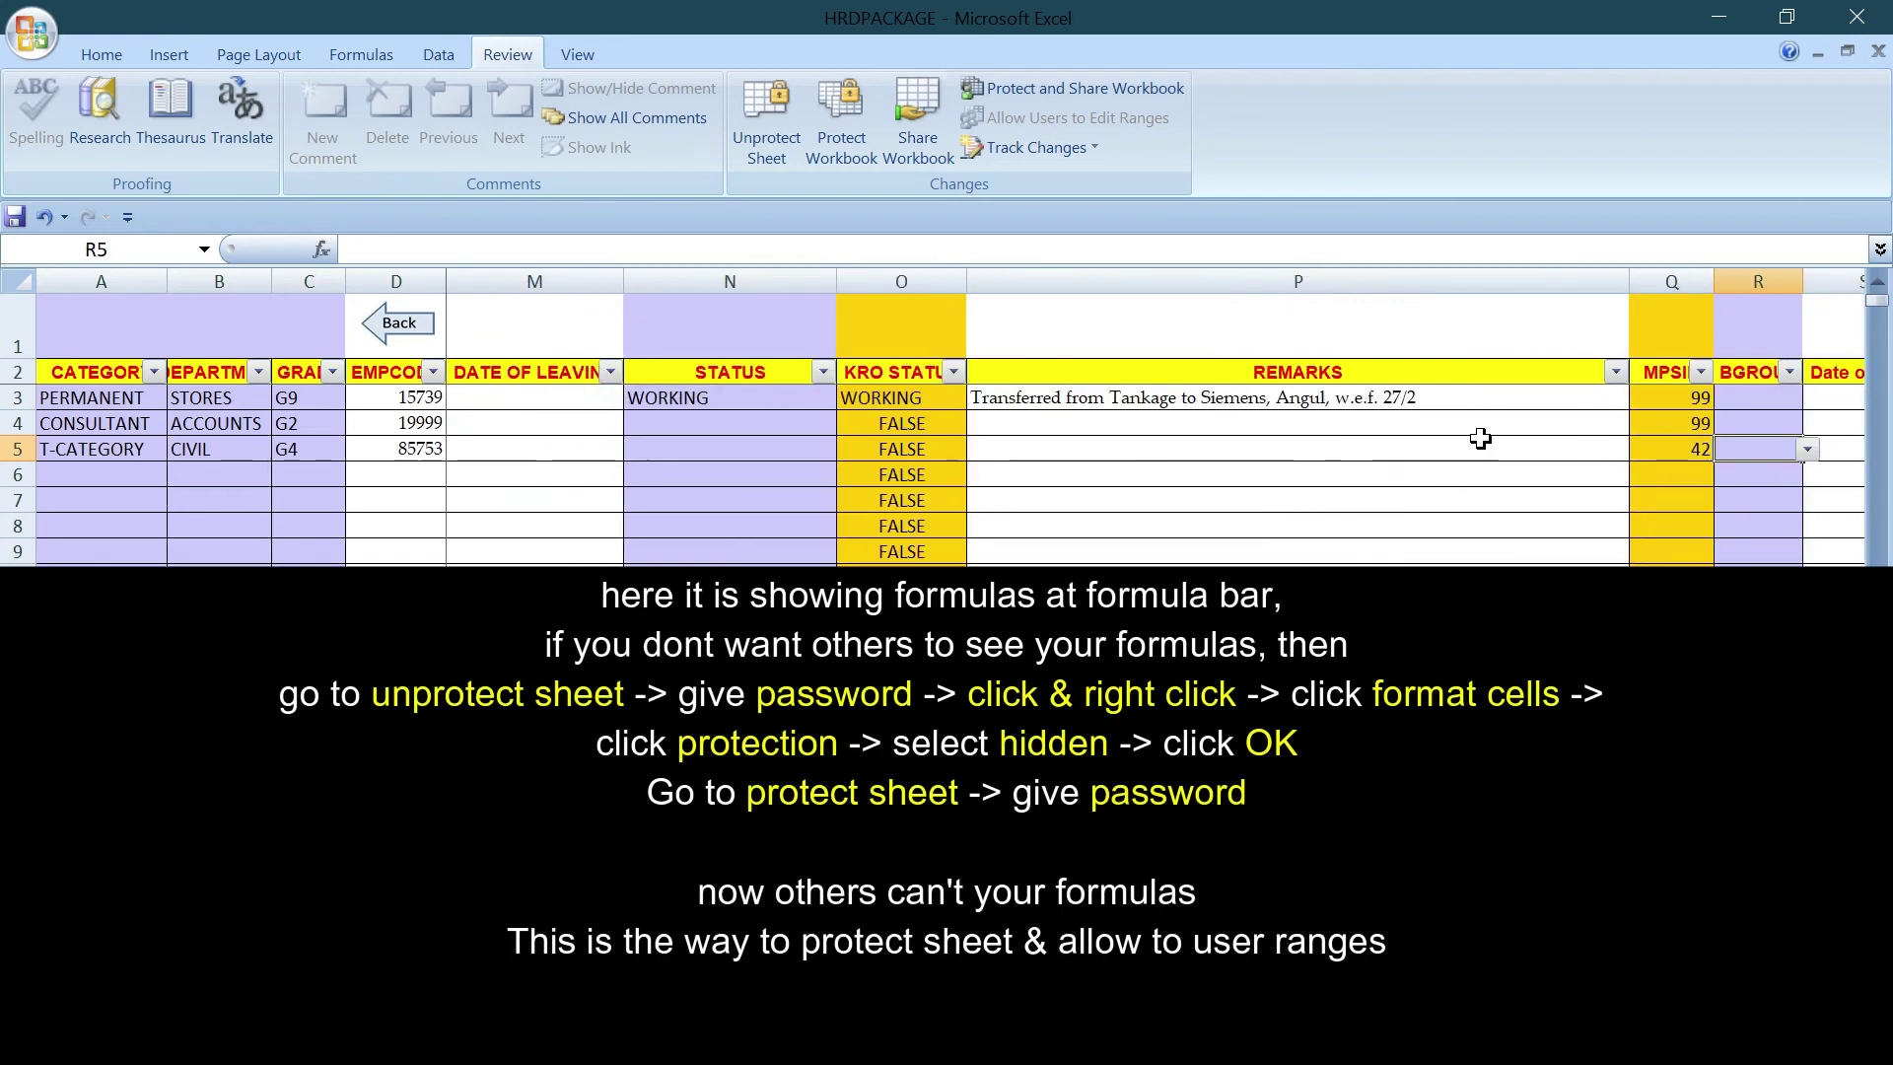
key(Left)
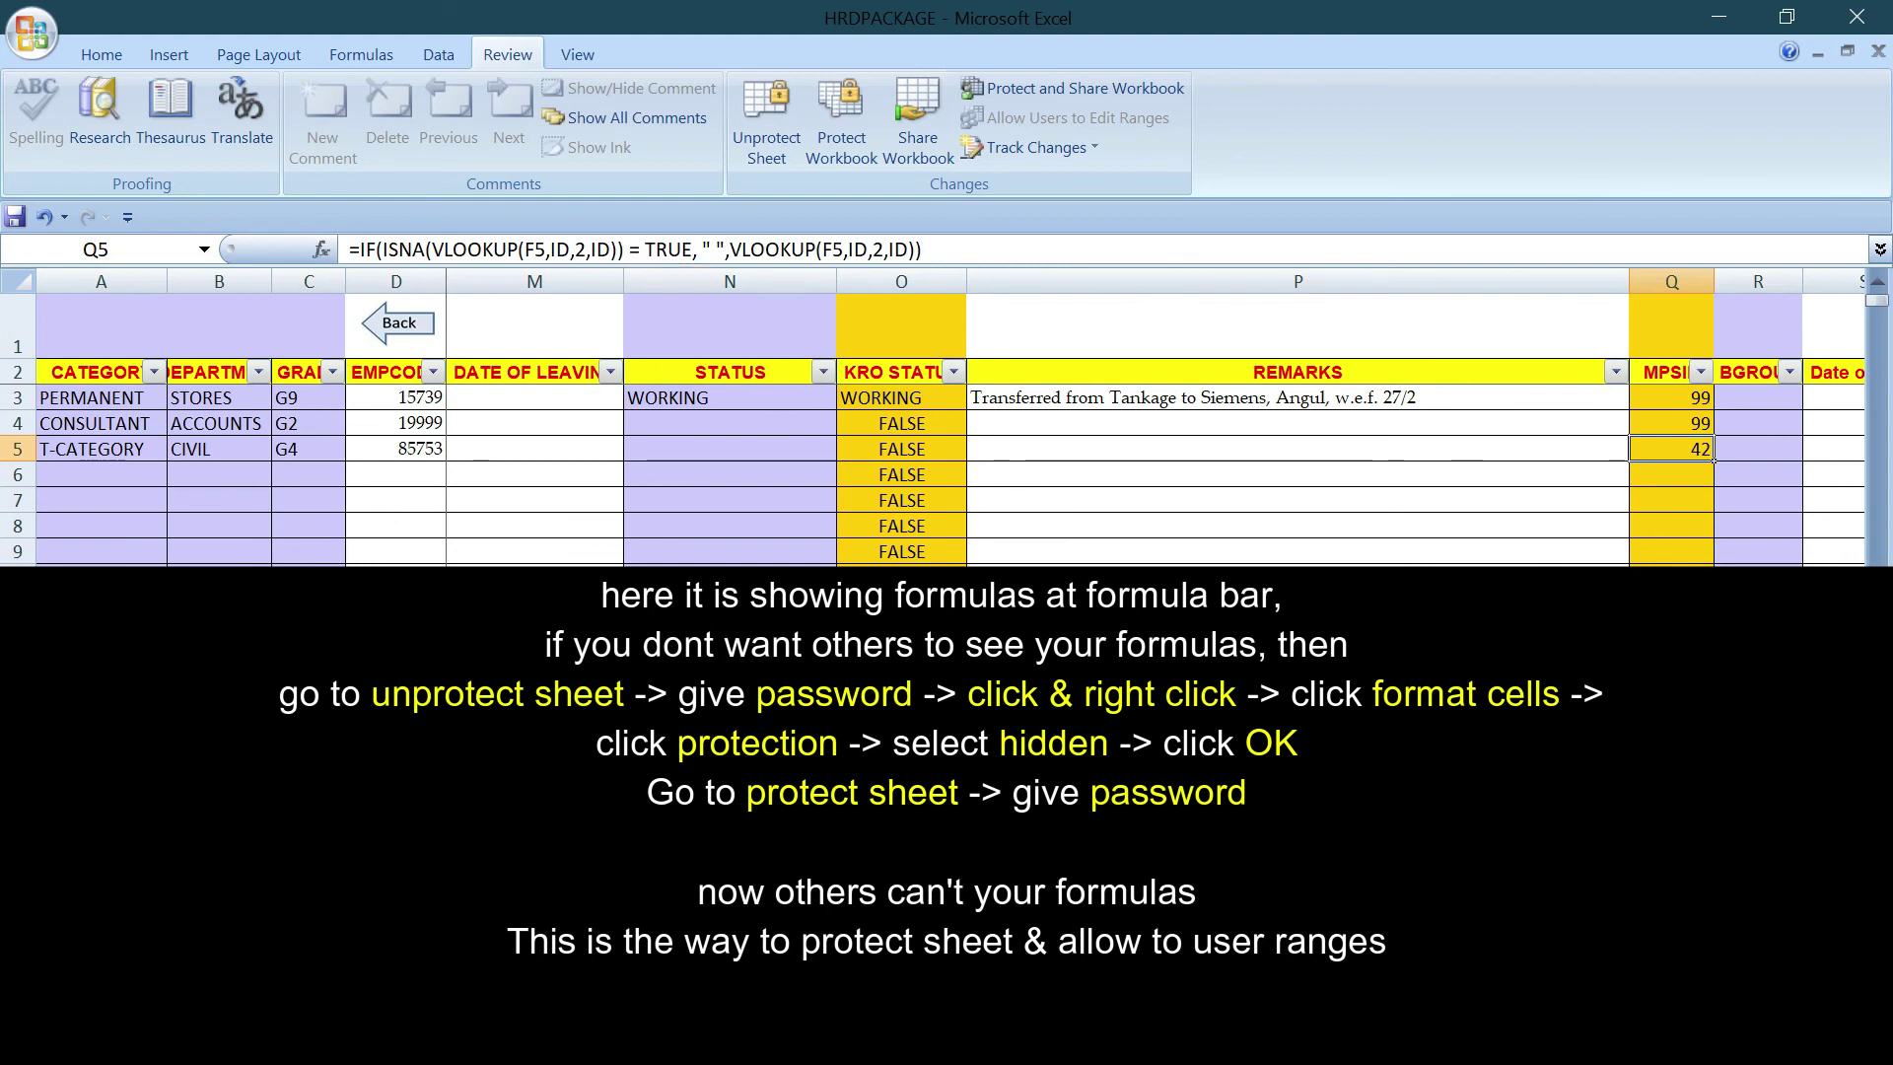
scroll(1159, 417, left, 3)
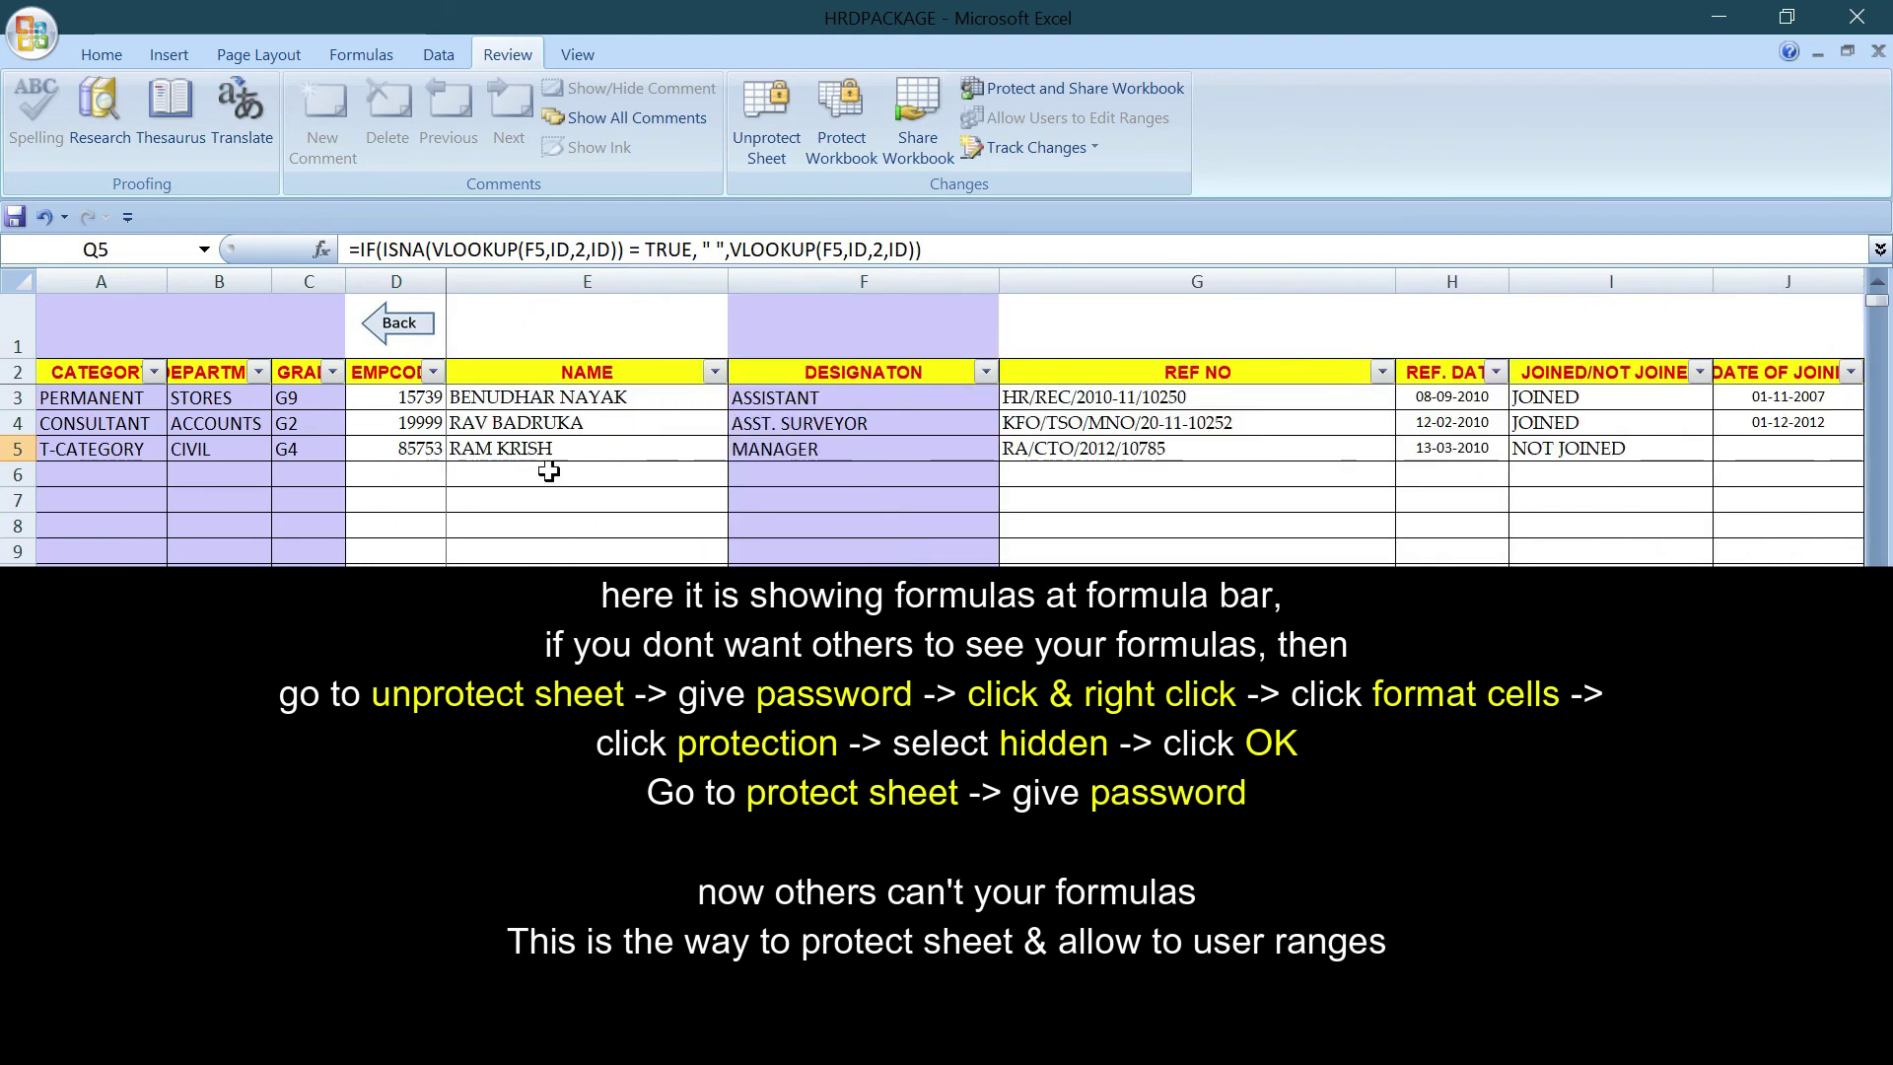
- Unprotect the sheet with its password and set all cells to Hidden in Format Cells protection
click(779, 148)
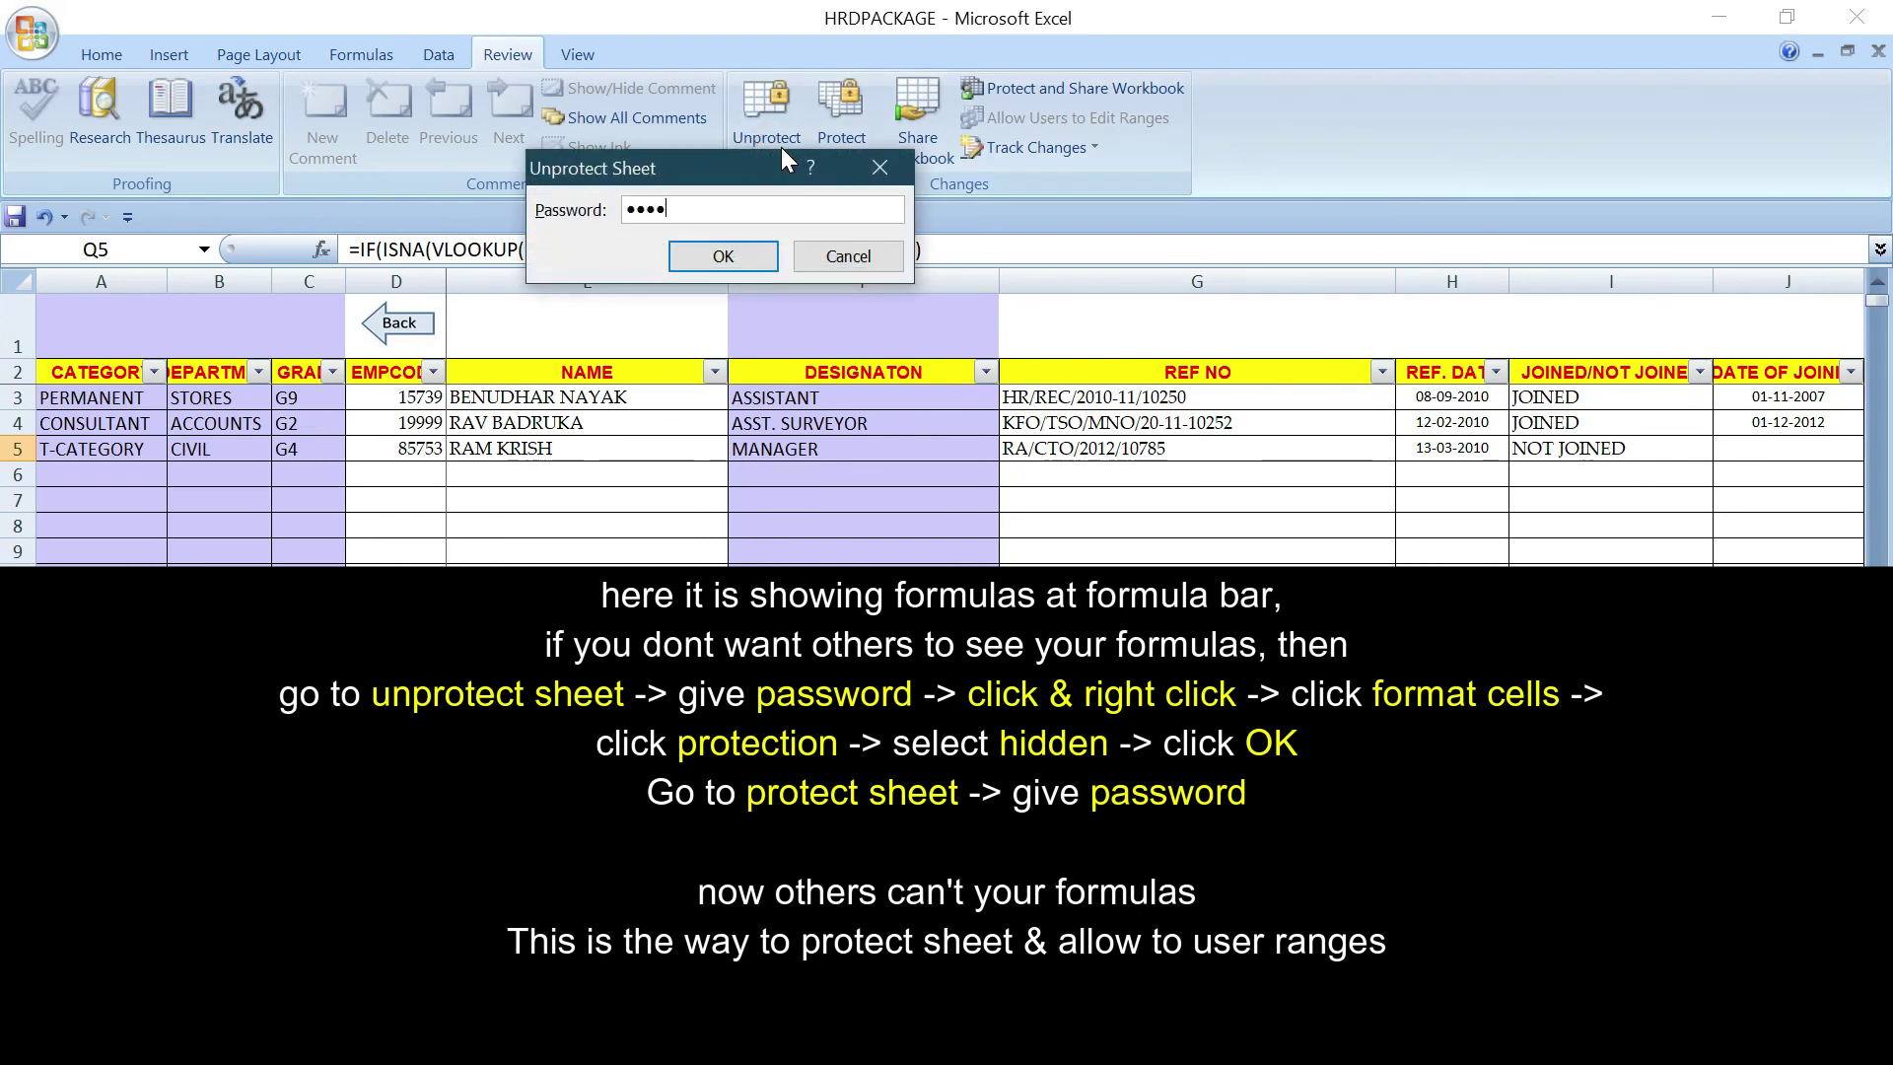
key(Return)
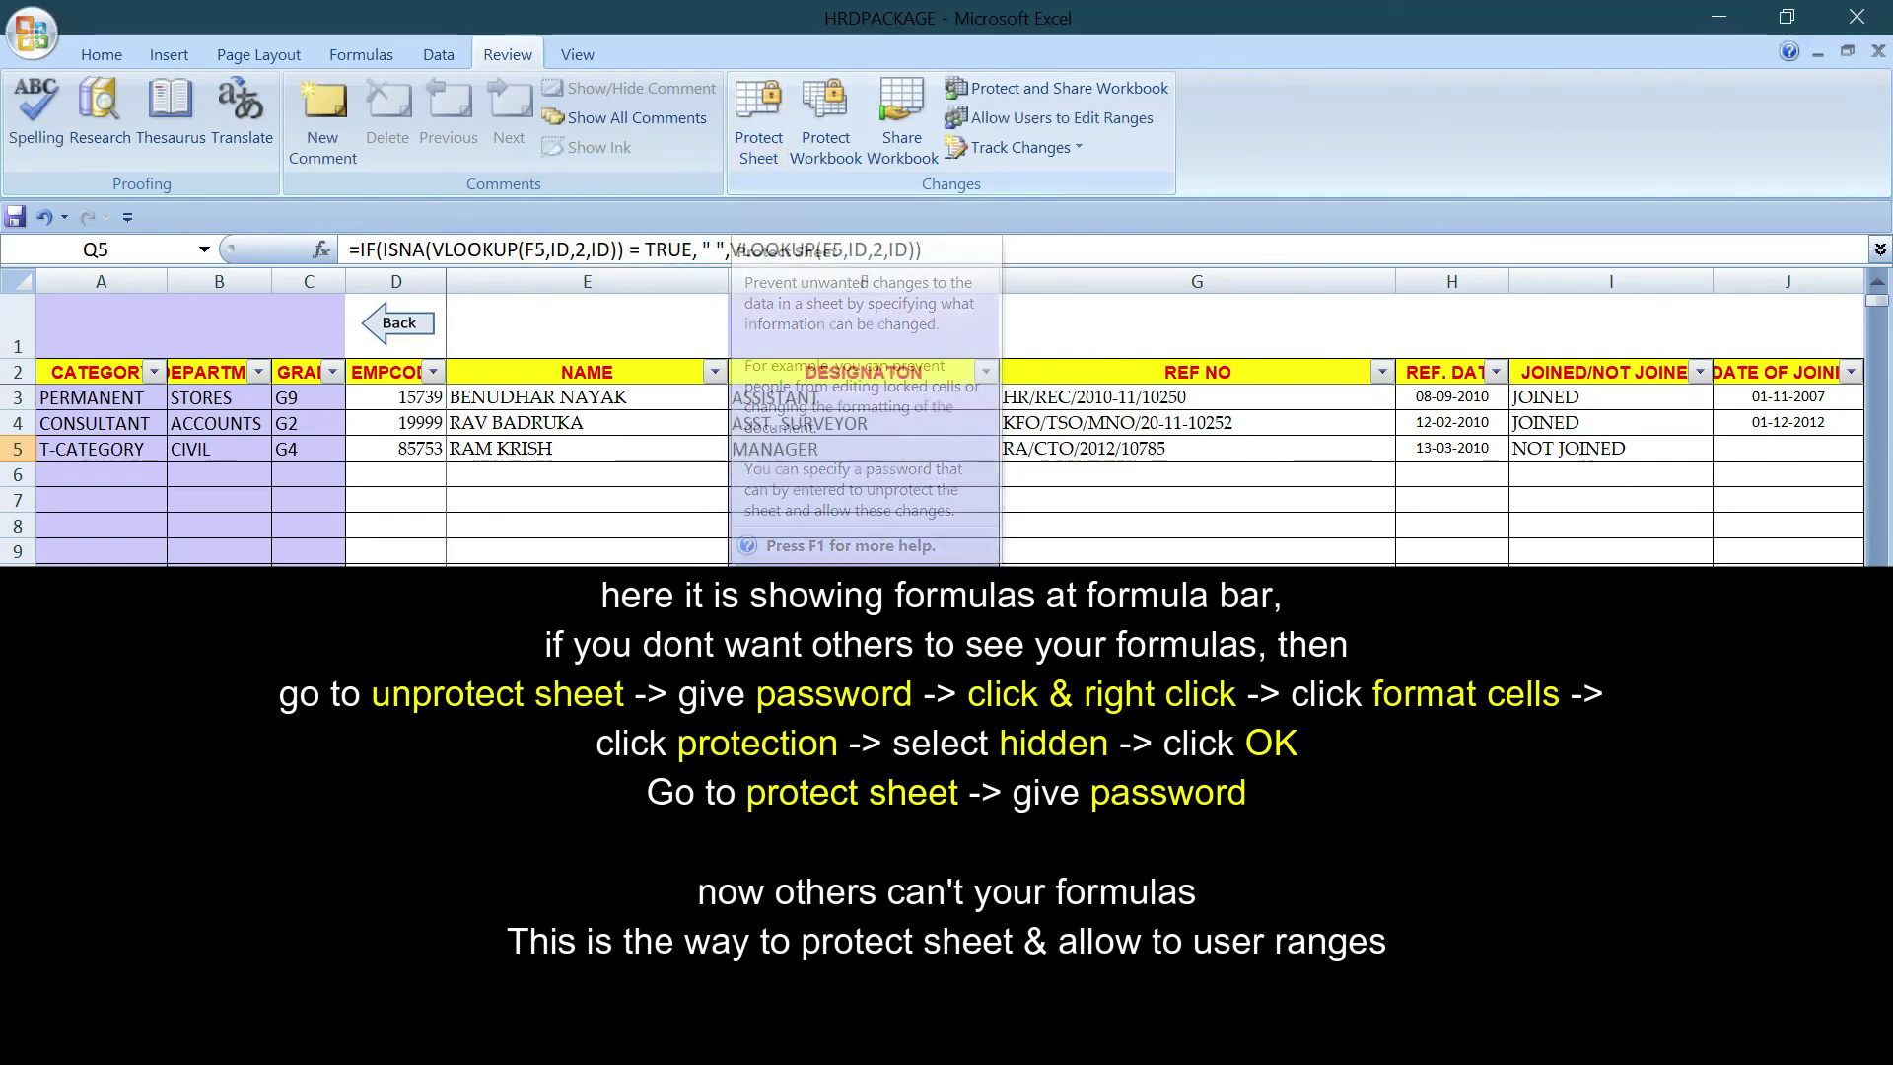
click(15, 280)
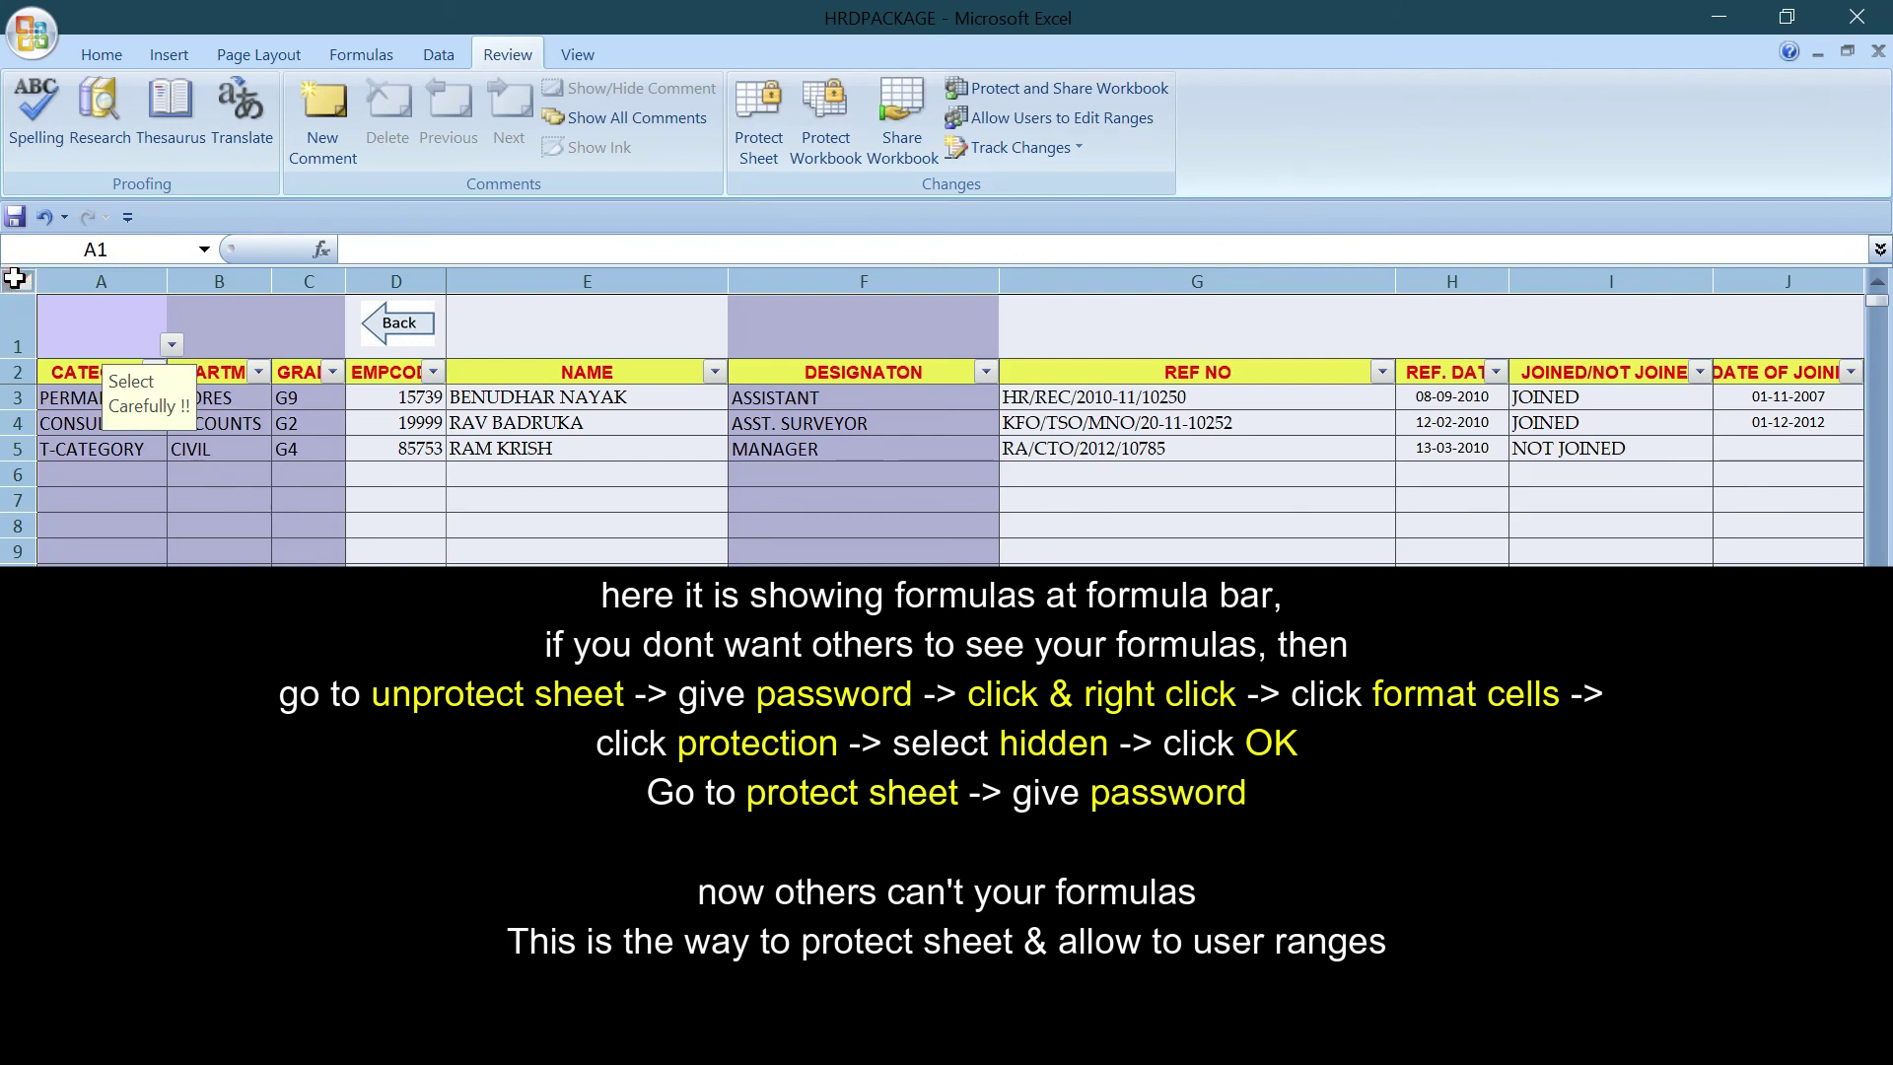
right_click(15, 280)
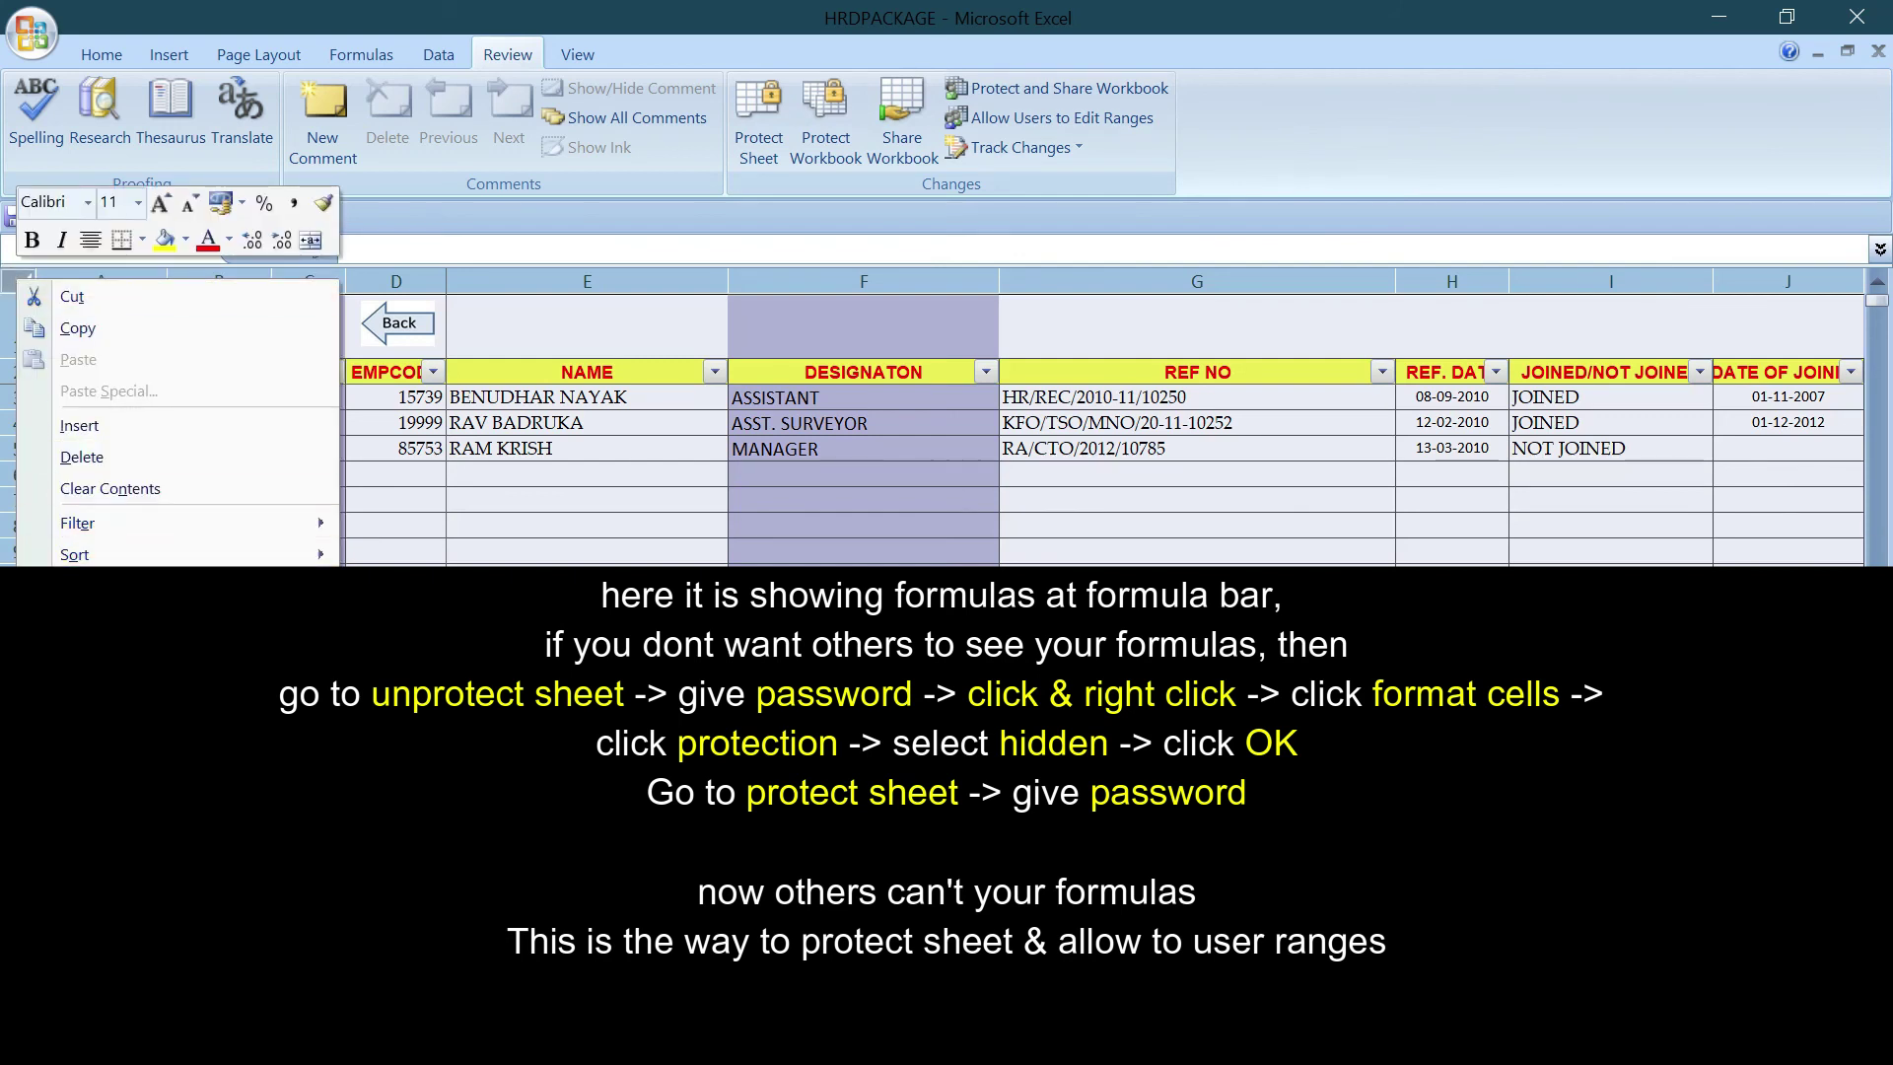
key(f)
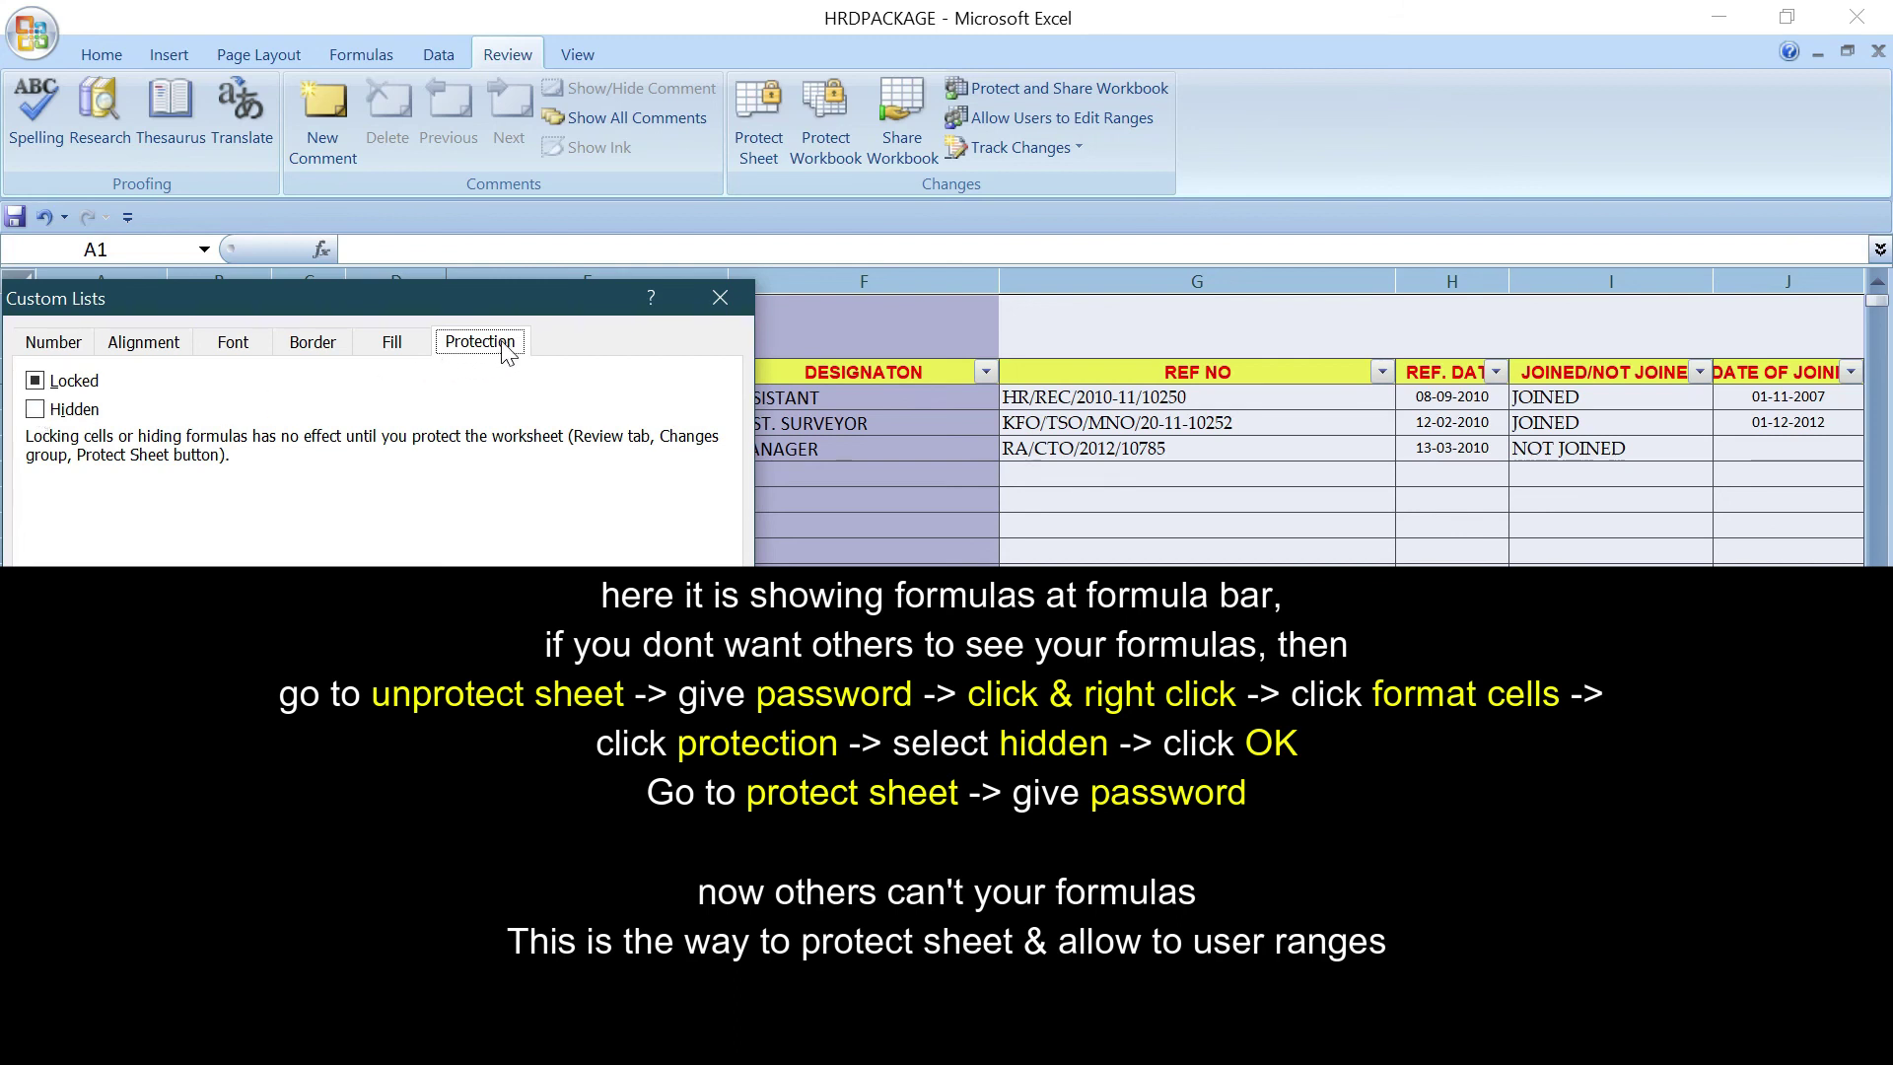
click(36, 410)
key(Return)
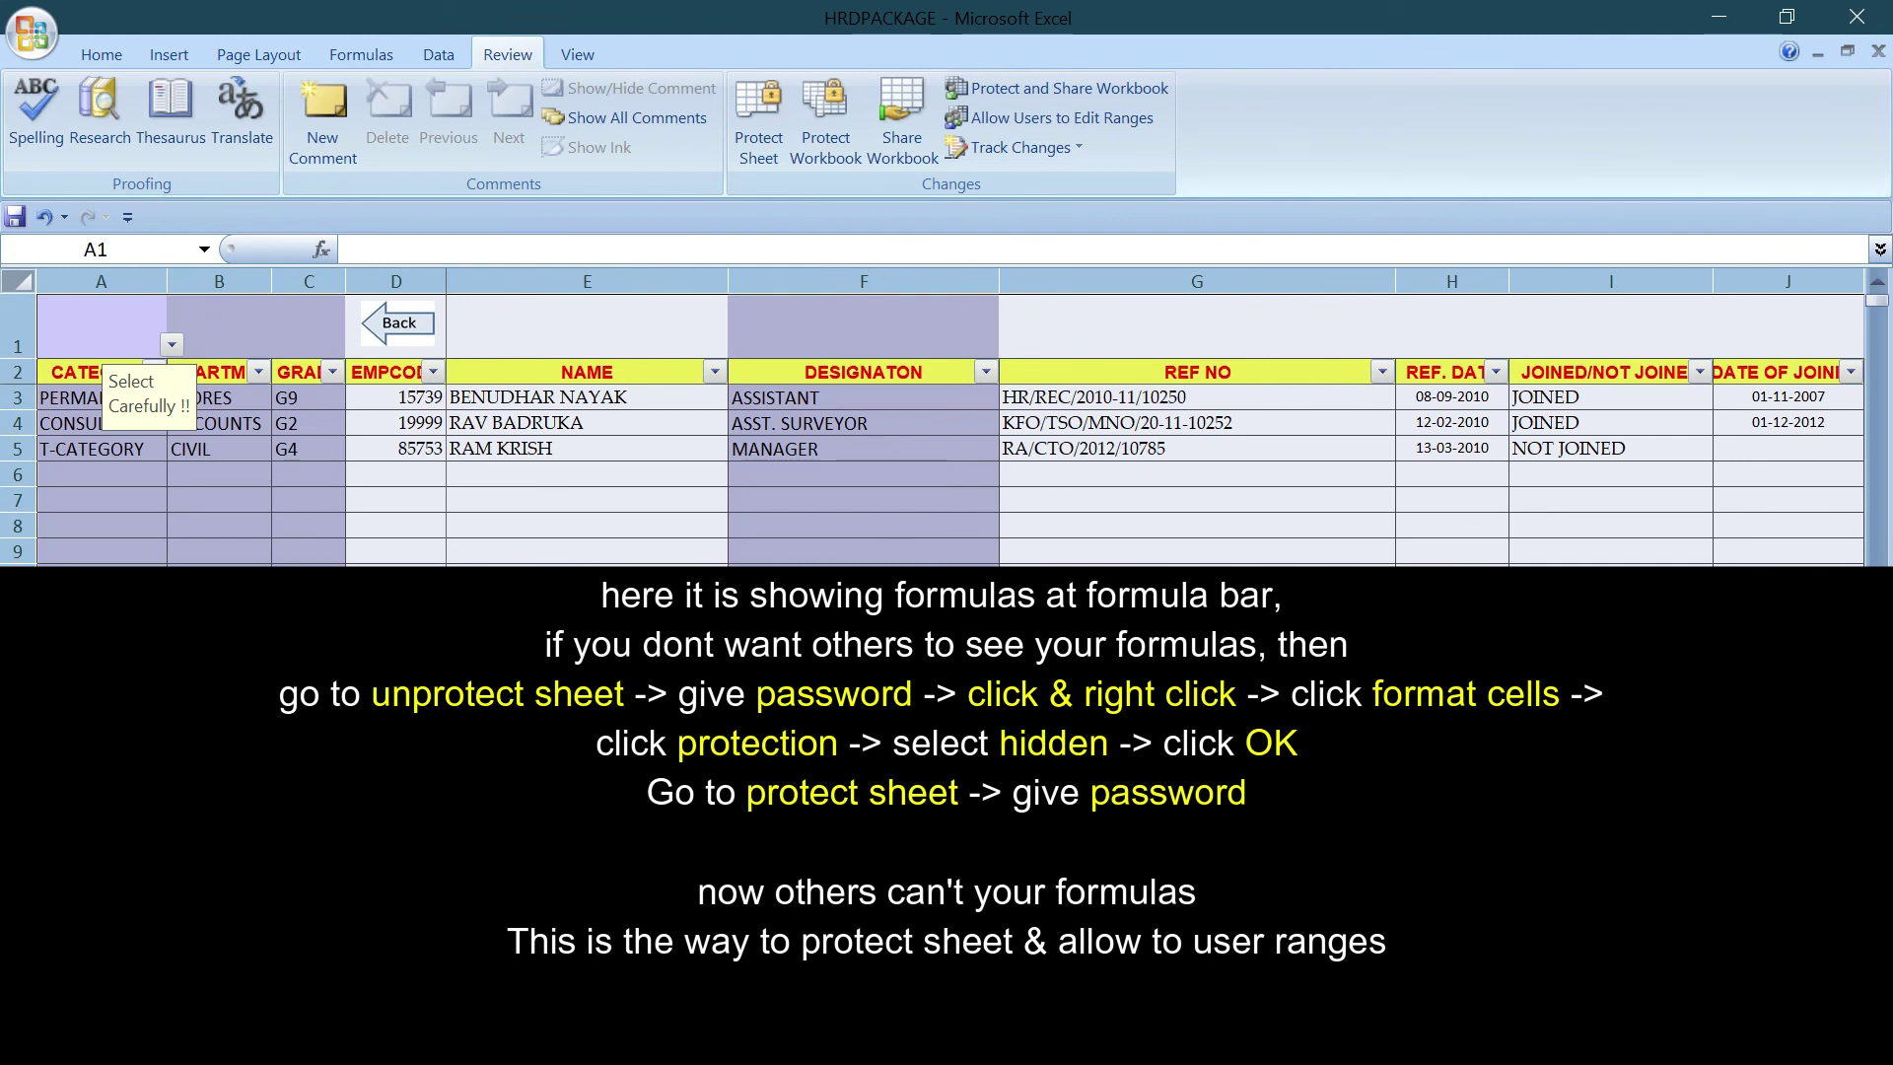
- Protect the sheet again, entering and confirming the sheet password
click(752, 150)
key(Return)
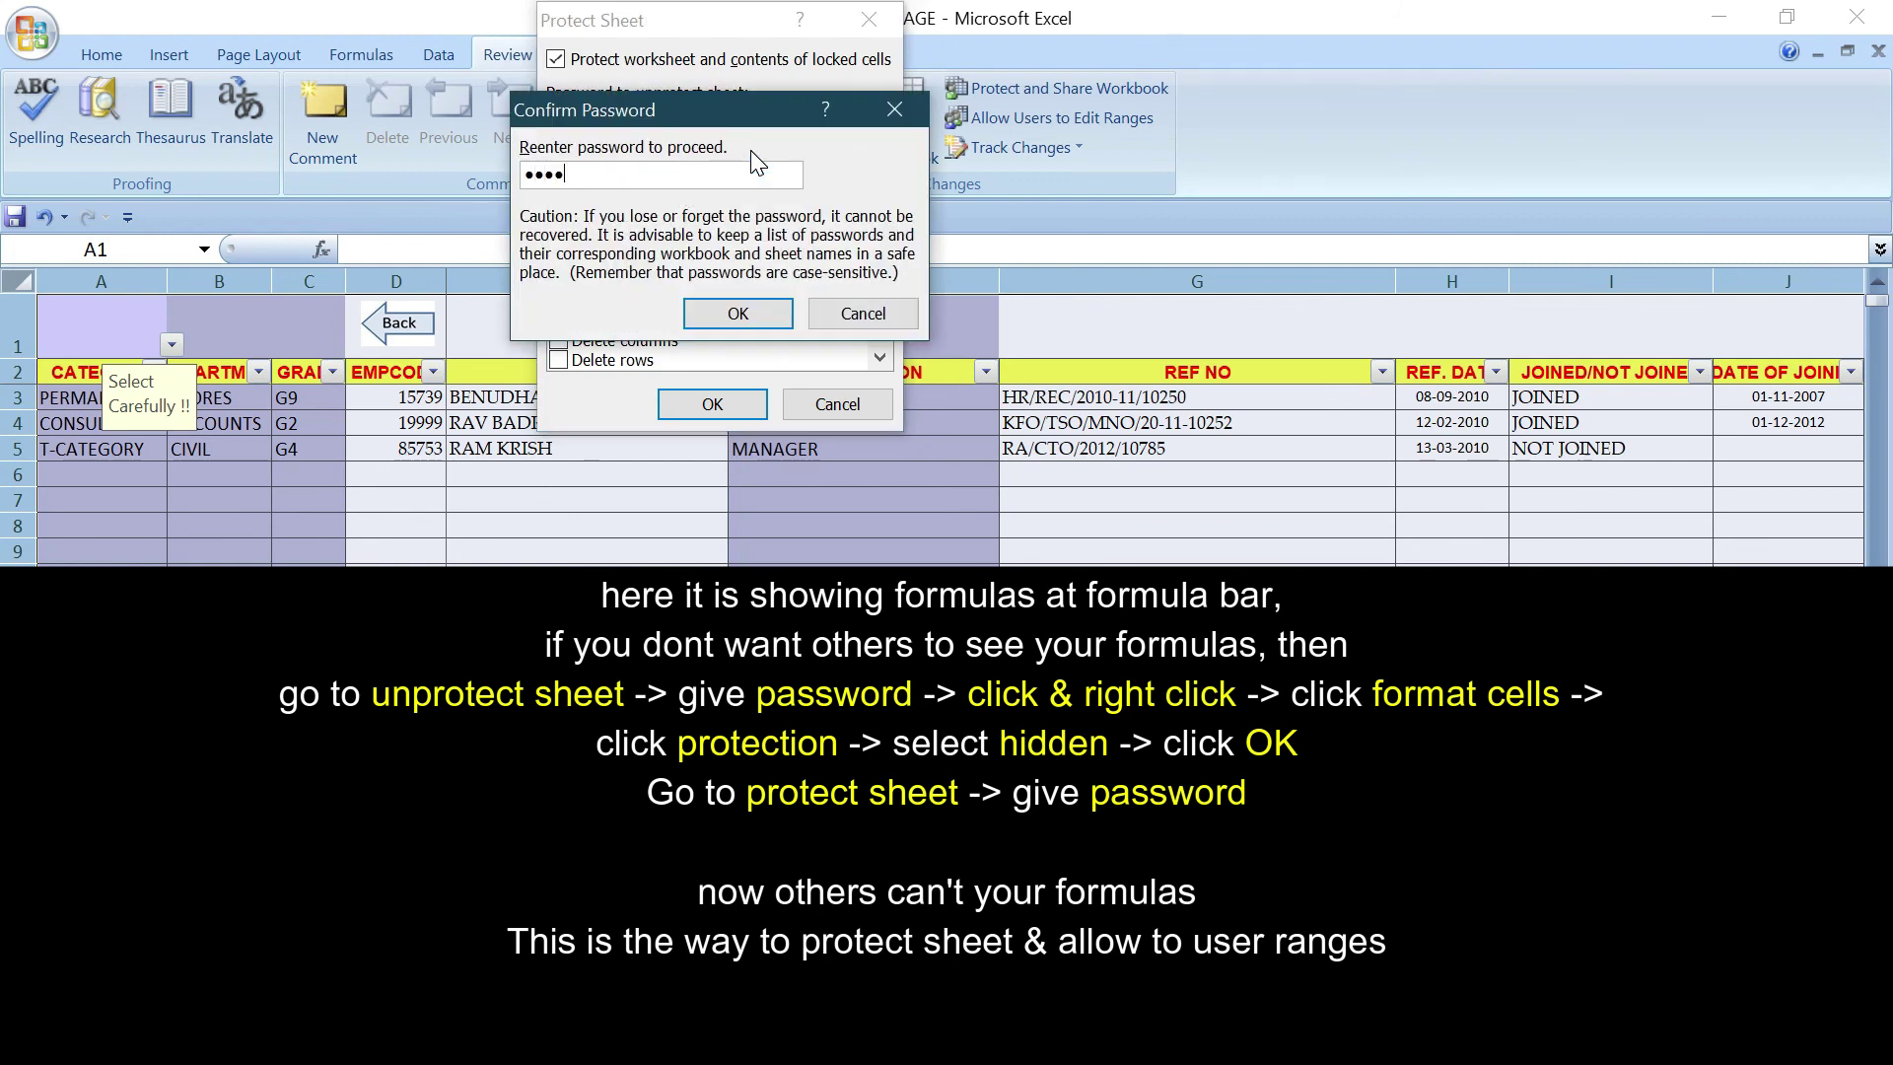
key(Return)
click(676, 462)
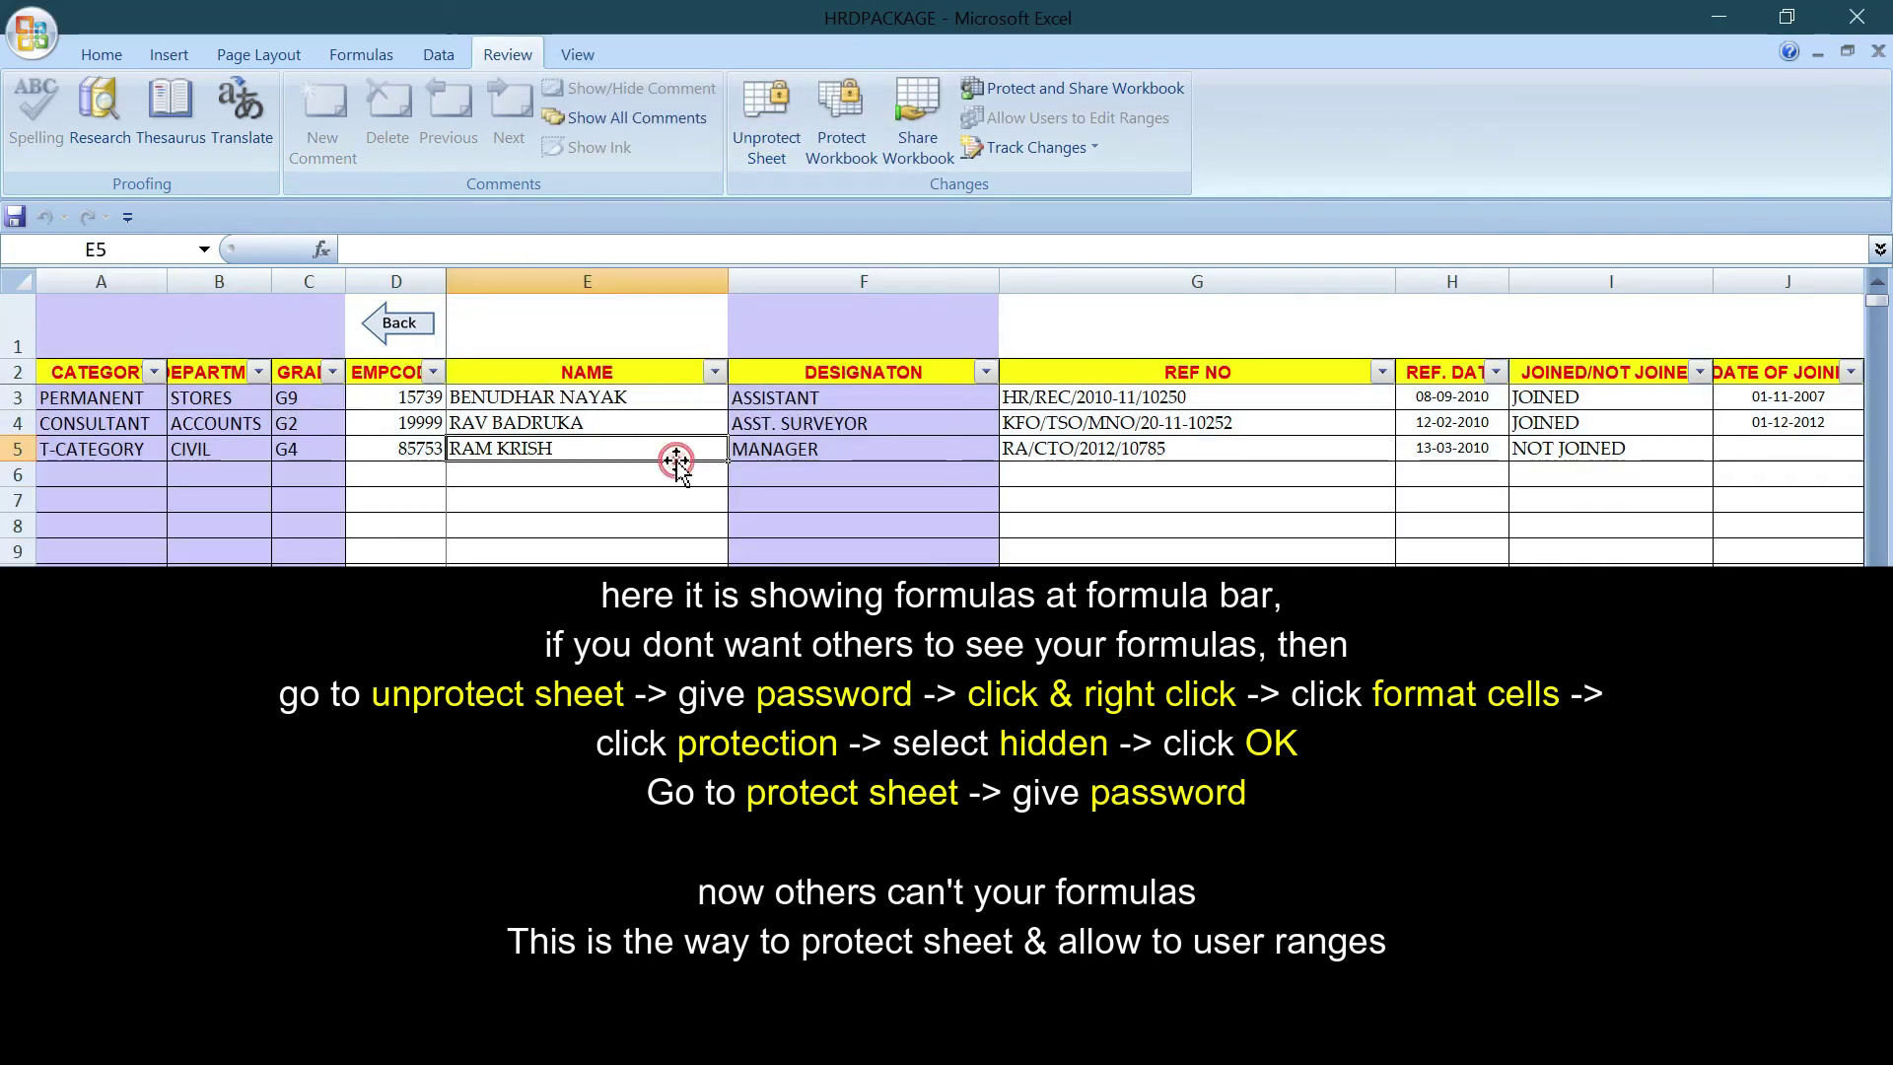
key(Left)
key(Left)
key(Left)
key(Left)
key(Right)
key(Right)
key(Right)
key(Right)
key(Right)
key(Right)
key(Right)
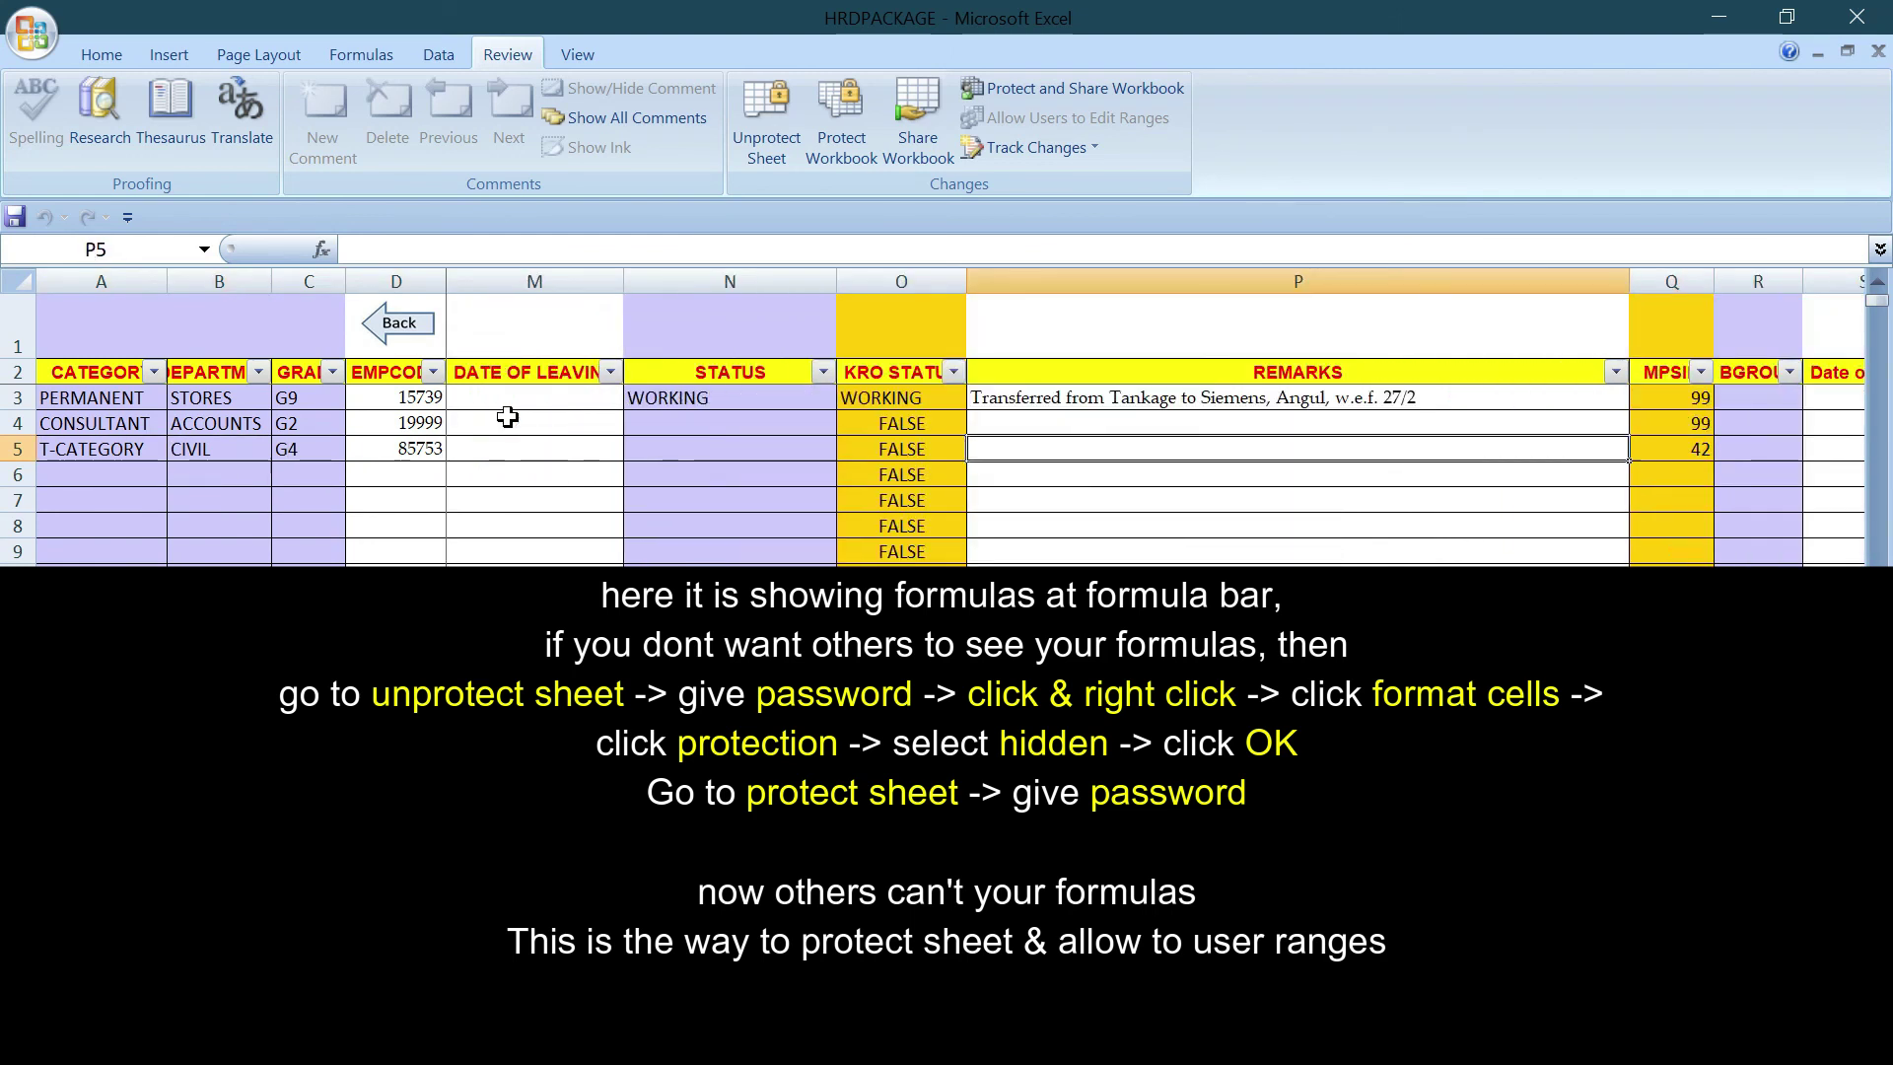
key(Right)
key(Right)
key(Right)
key(Right)
key(Right)
key(Right)
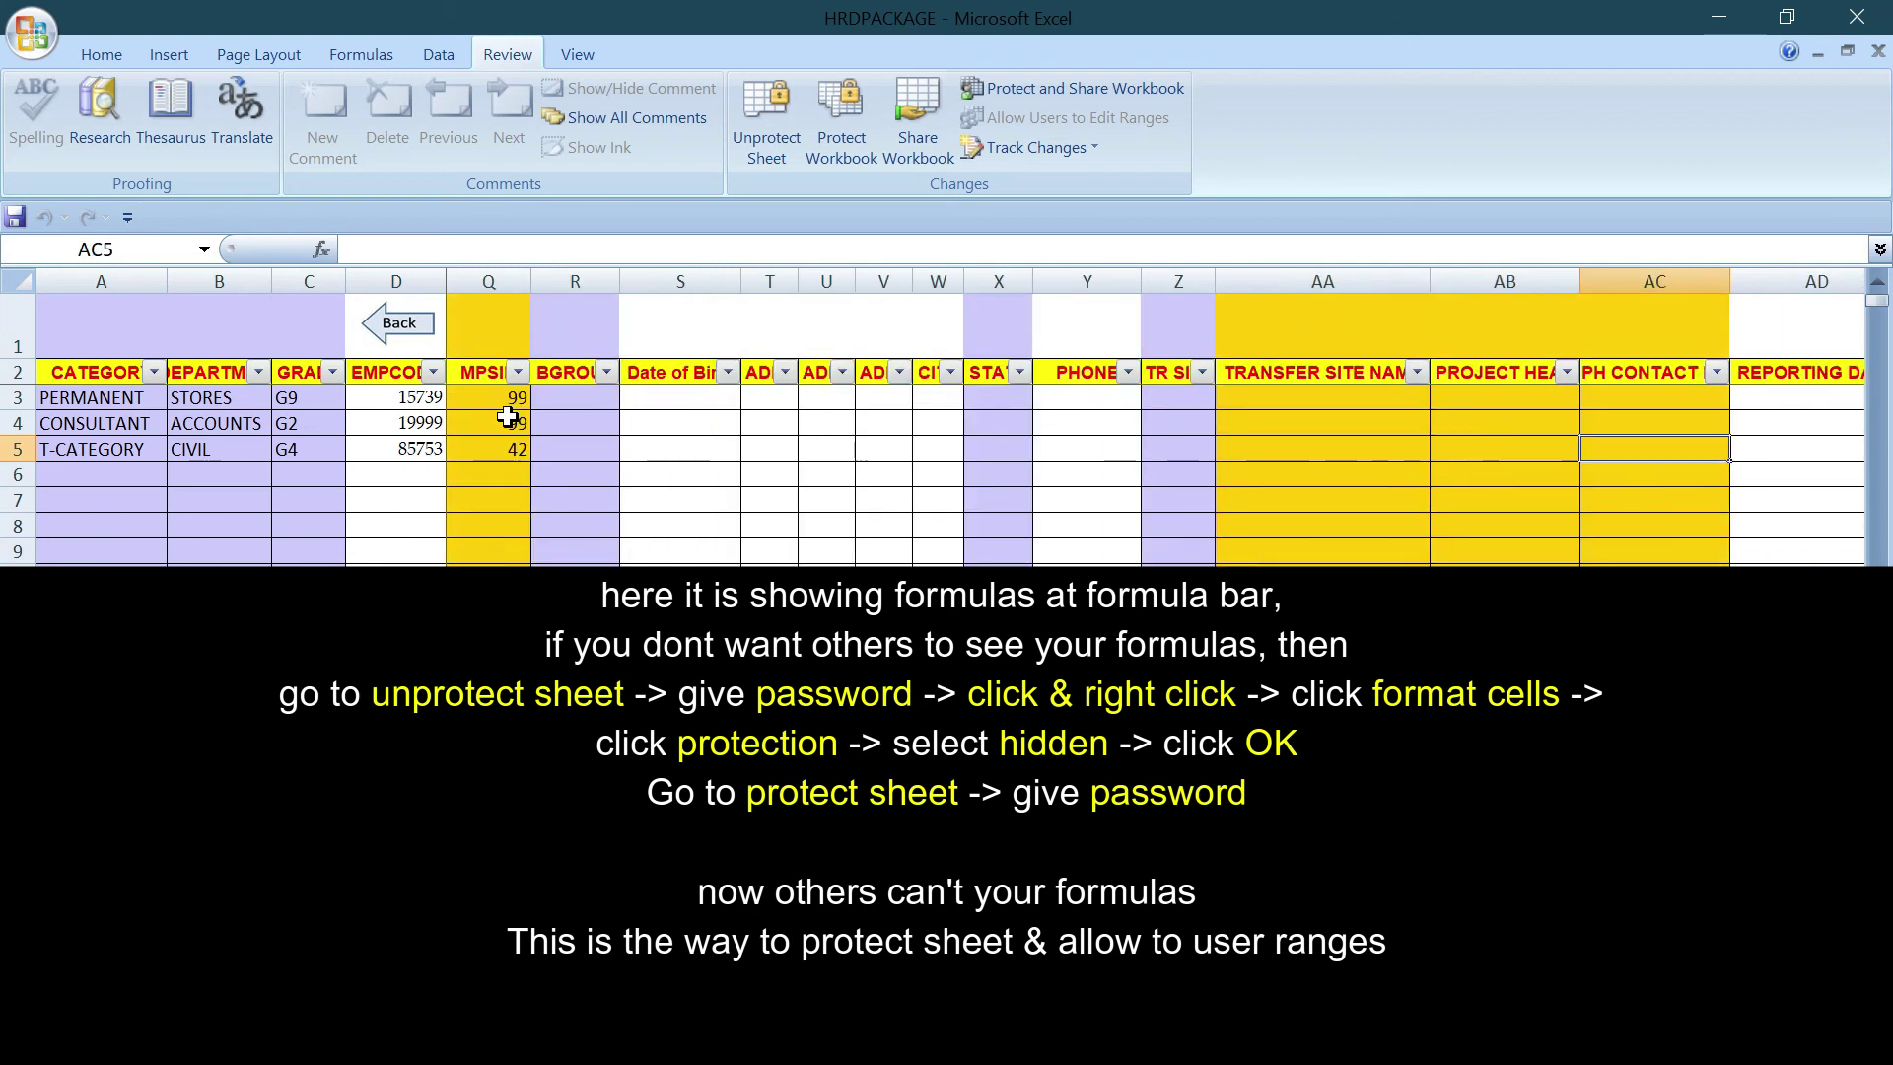
key(Left)
key(Left)
key(Right)
key(Right)
key(Right)
key(Right)
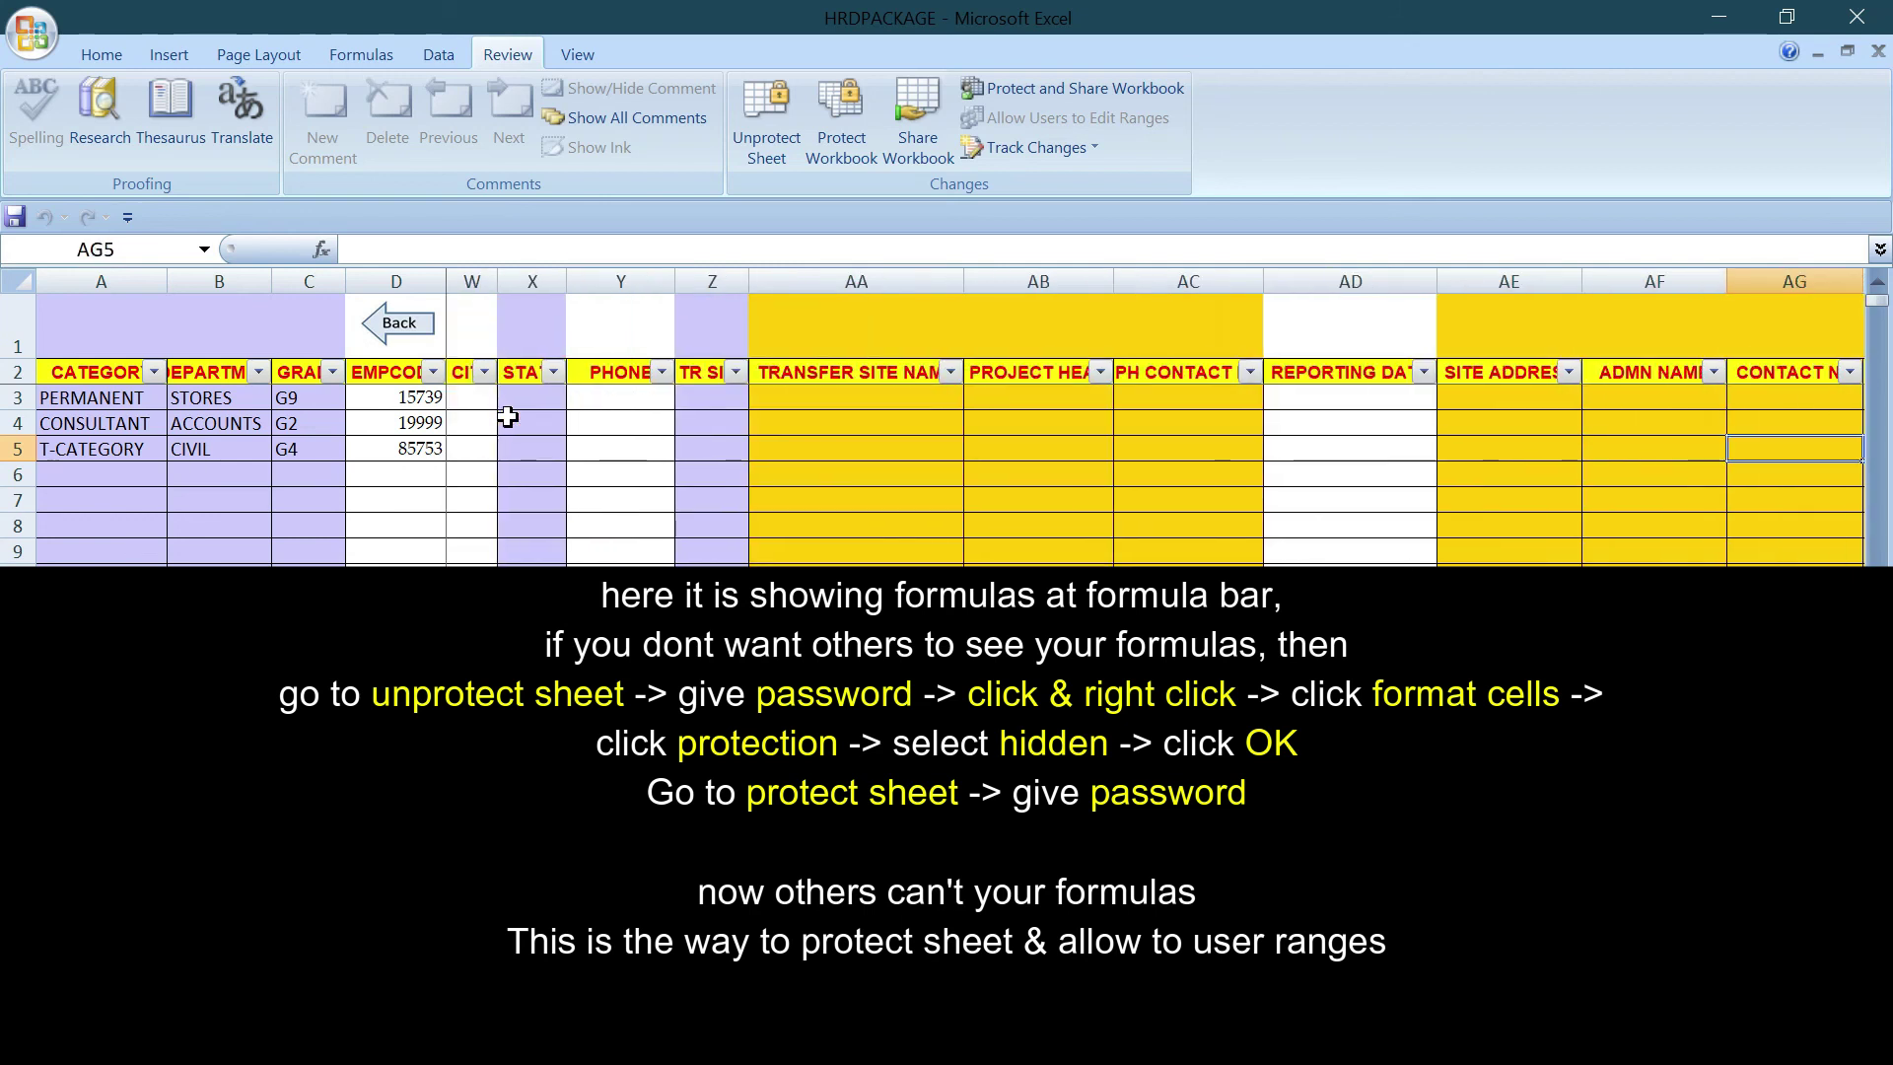
key(Right)
key(Right)
key(Left)
key(Left)
key(Left)
key(Left)
key(Left)
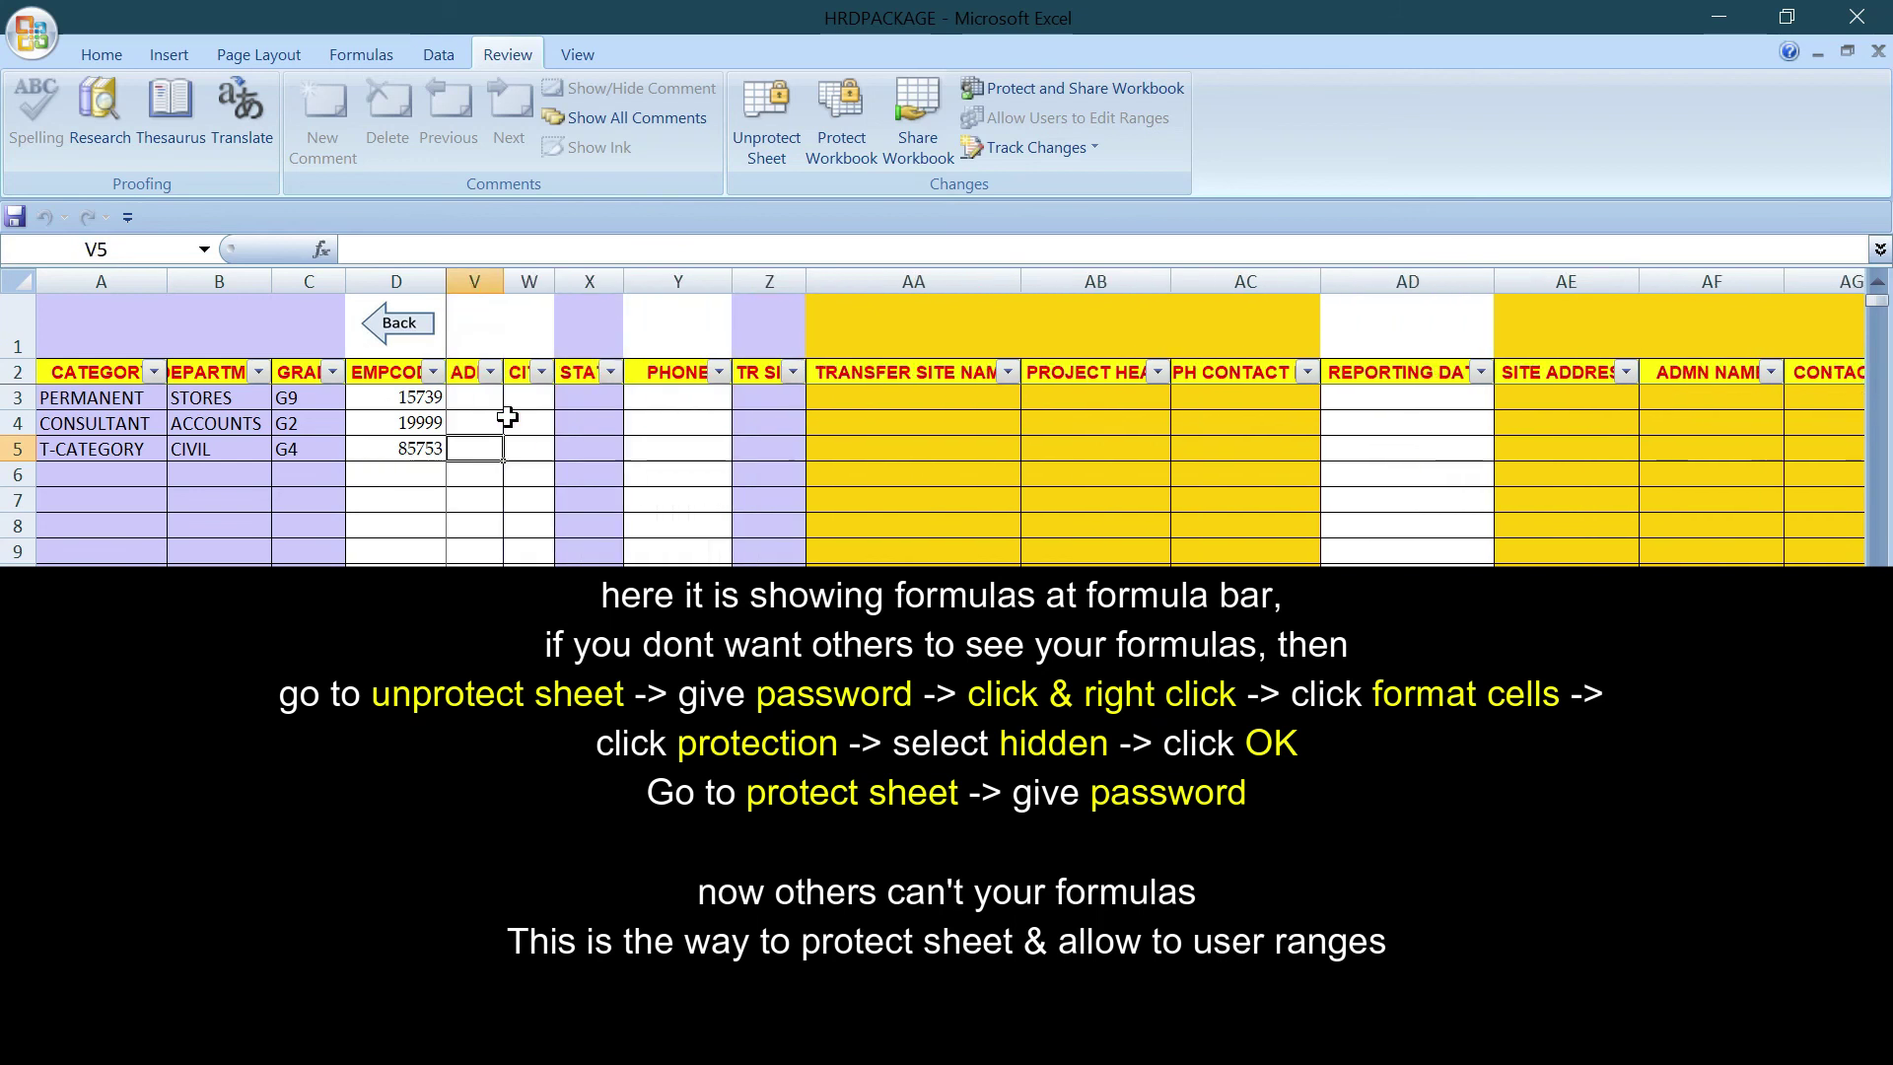
key(Left)
key(Left)
key(Left)
key(Left)
key(Left)
key(Left)
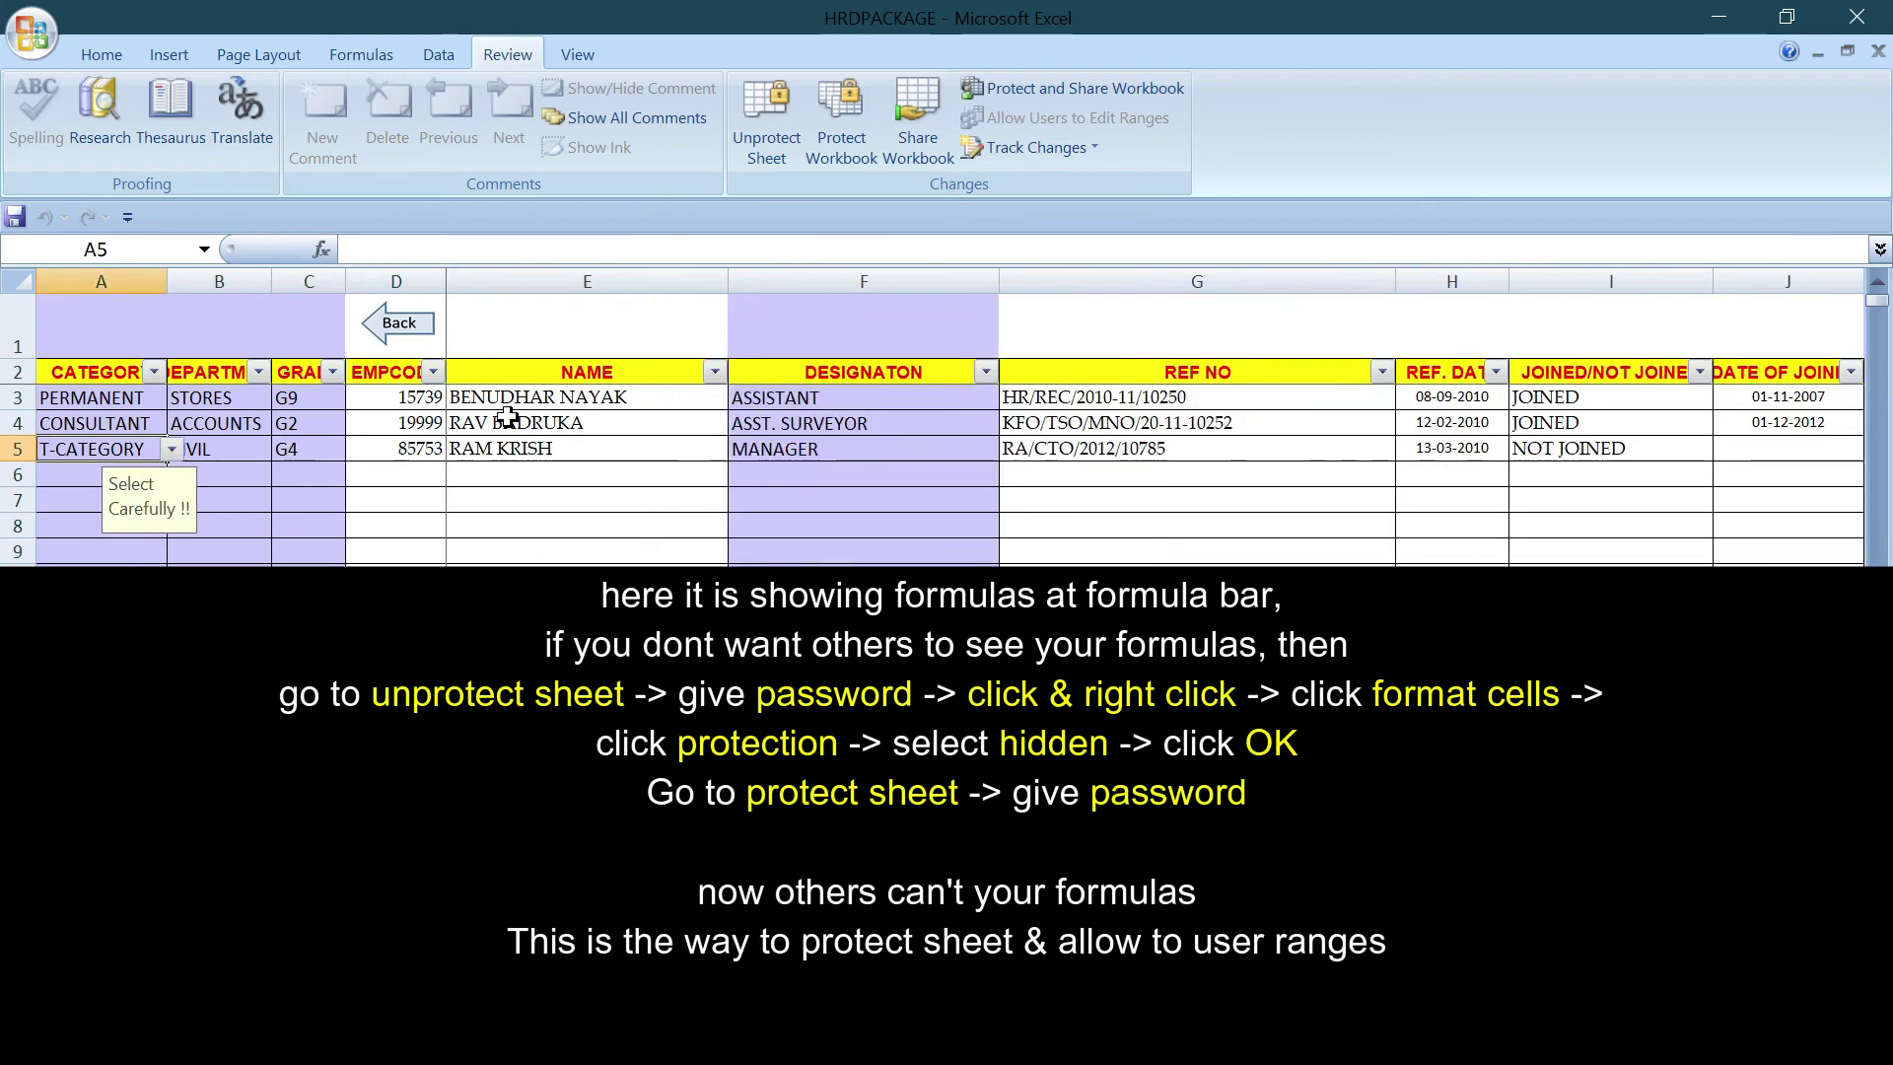